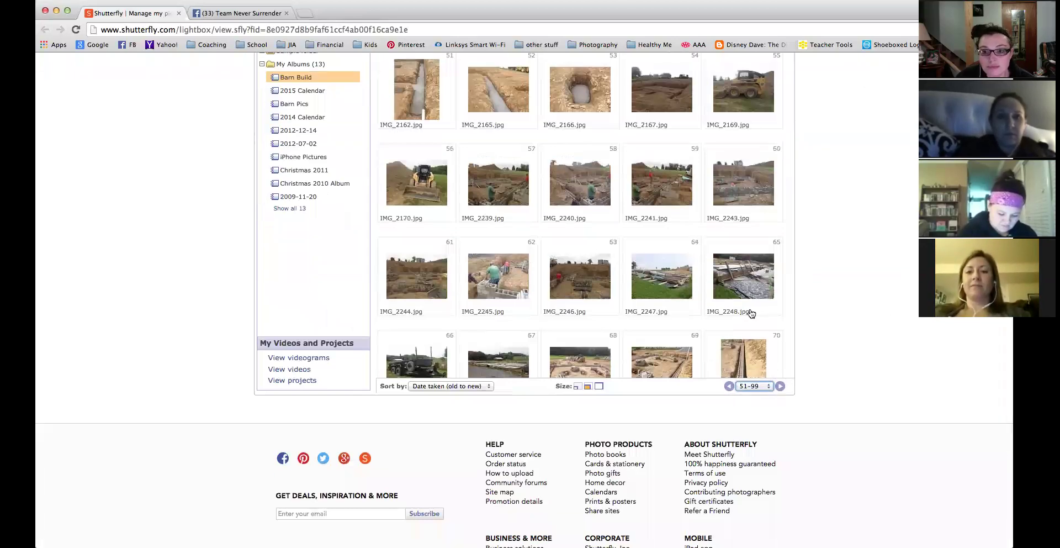
scroll(751, 313, "down", 2)
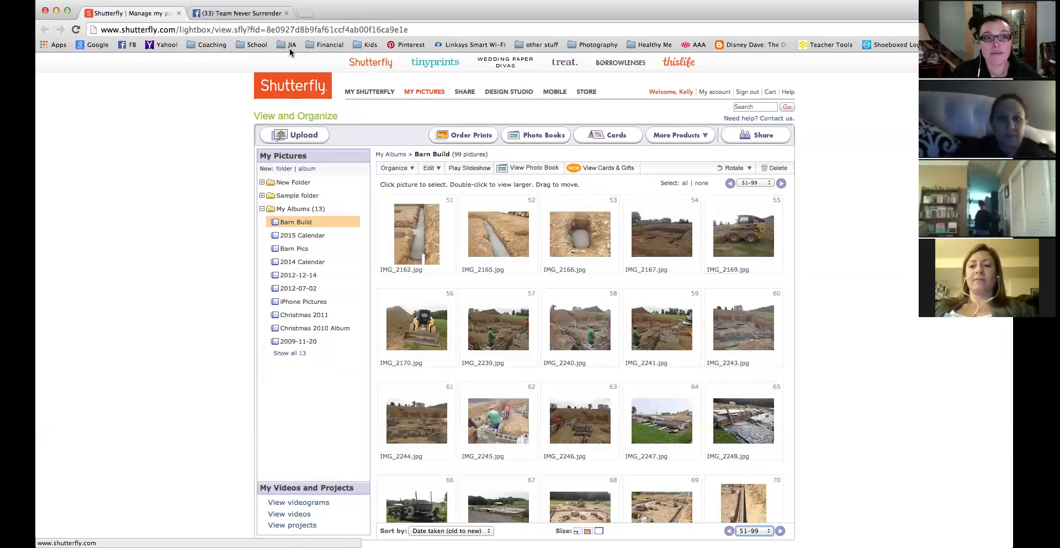
Scroll the Barn Build album and open a new Chrome tab.
left_click(305, 13)
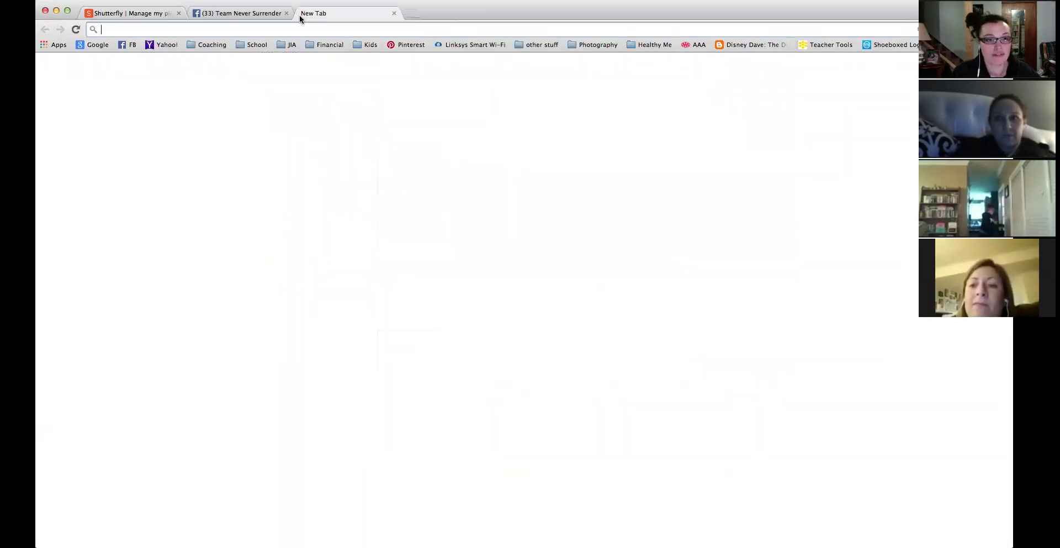
Go to Blogger from the Coaching bookmarks, then to the Google home page.
left_click(206, 46)
left_click(210, 72)
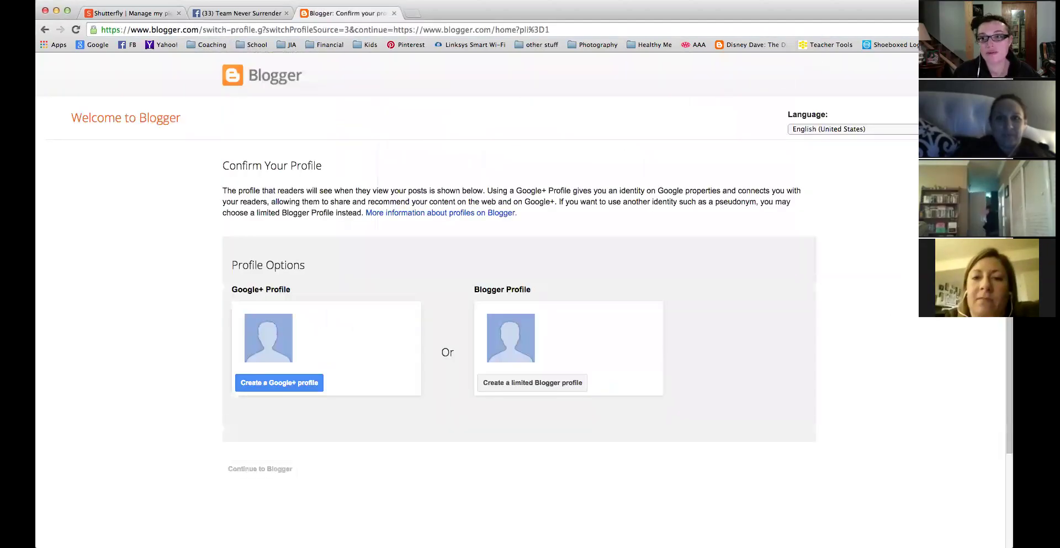
left_click(99, 45)
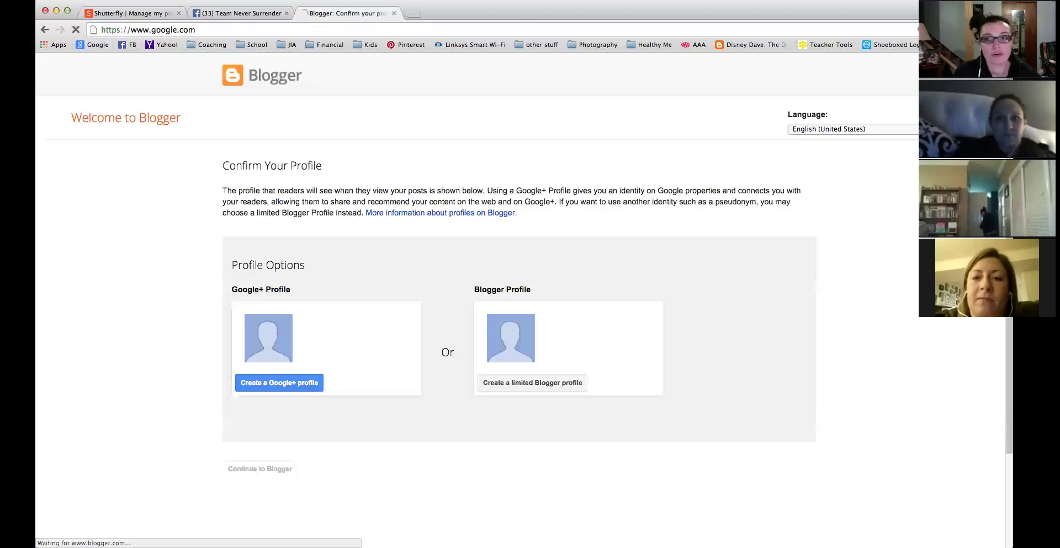
Sign out of Google and sign back in with the account that owns the blog.
left_click(989, 68)
left_click(979, 161)
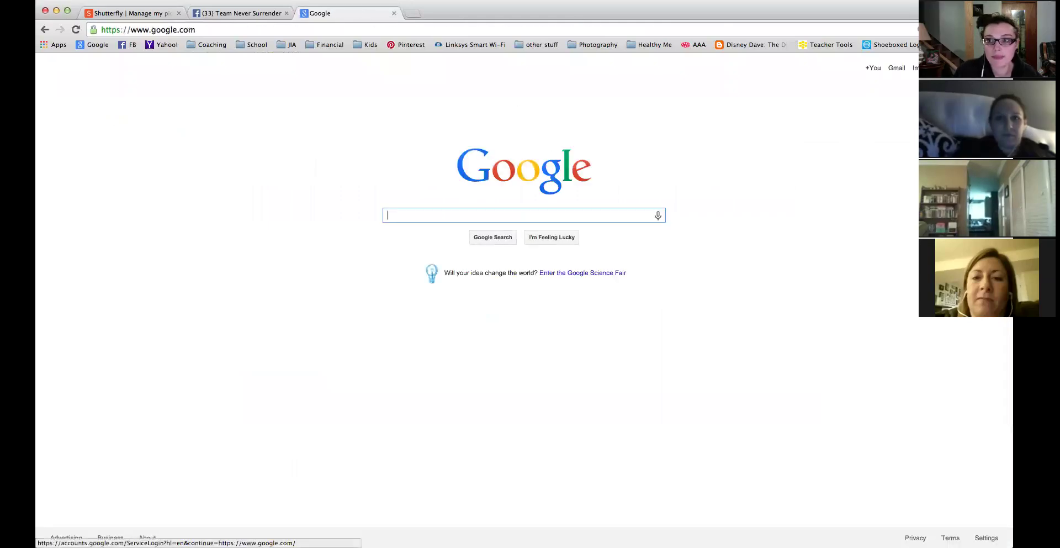
left_click(979, 68)
left_click(509, 161)
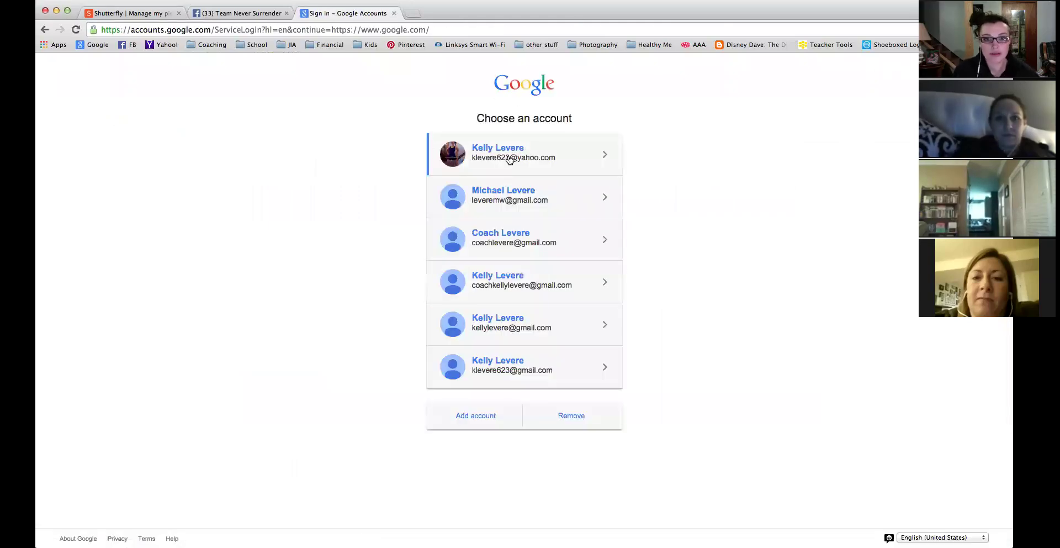
type("••")
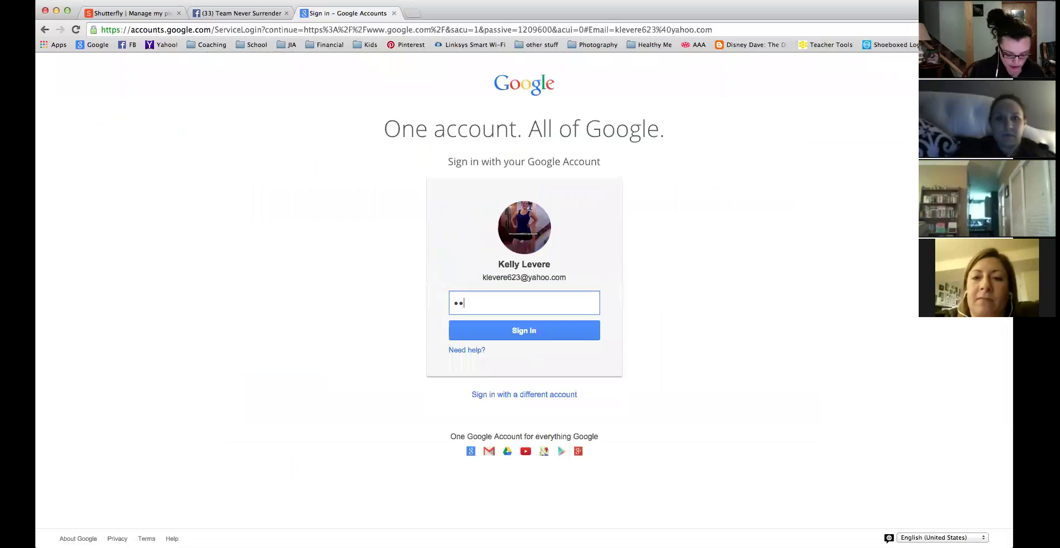
type("•••••••")
key("Return")
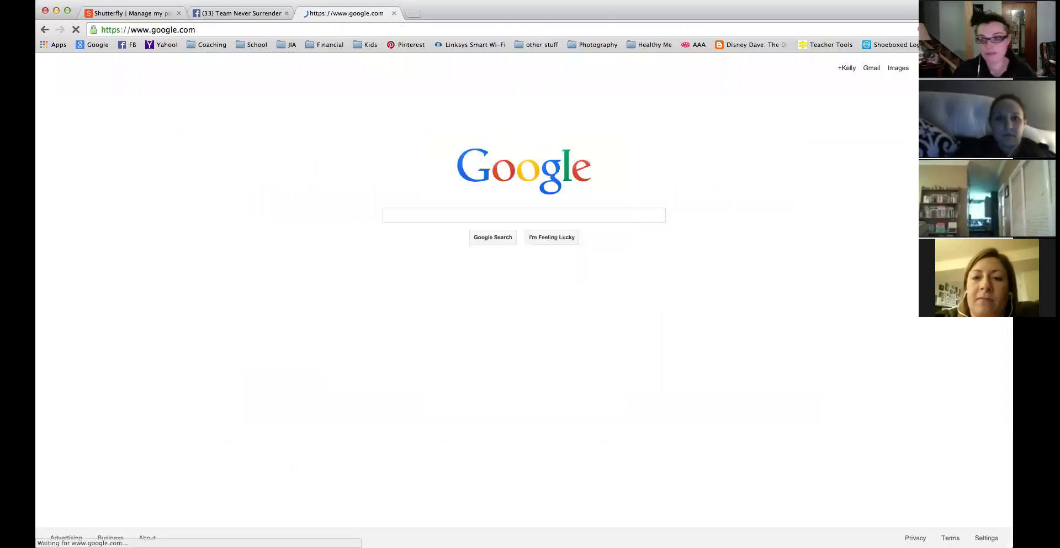
left_click(190, 47)
Open the Learning to Love Me blog from the Blogger dashboard in a new tab.
left_click(226, 72)
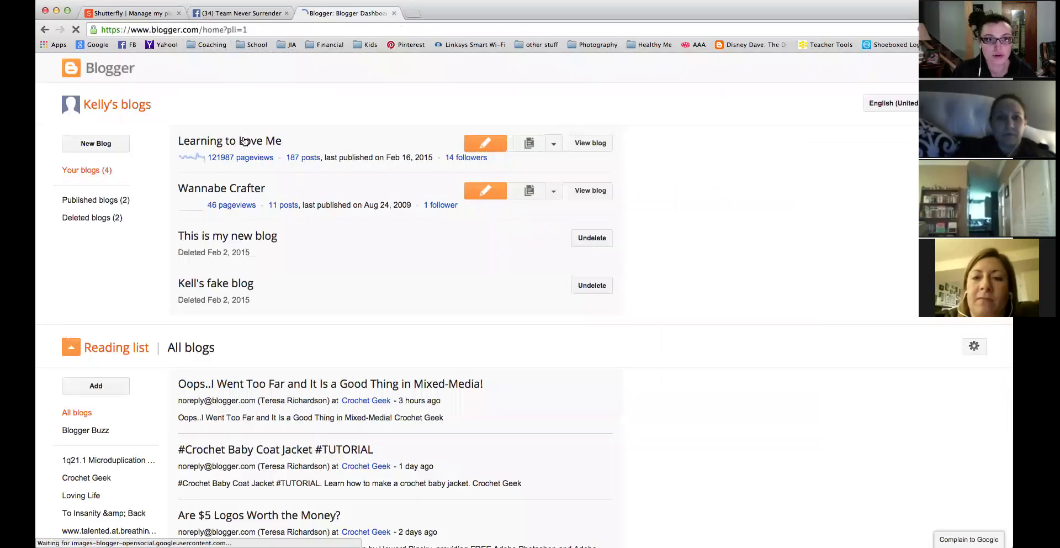
left_click(602, 143)
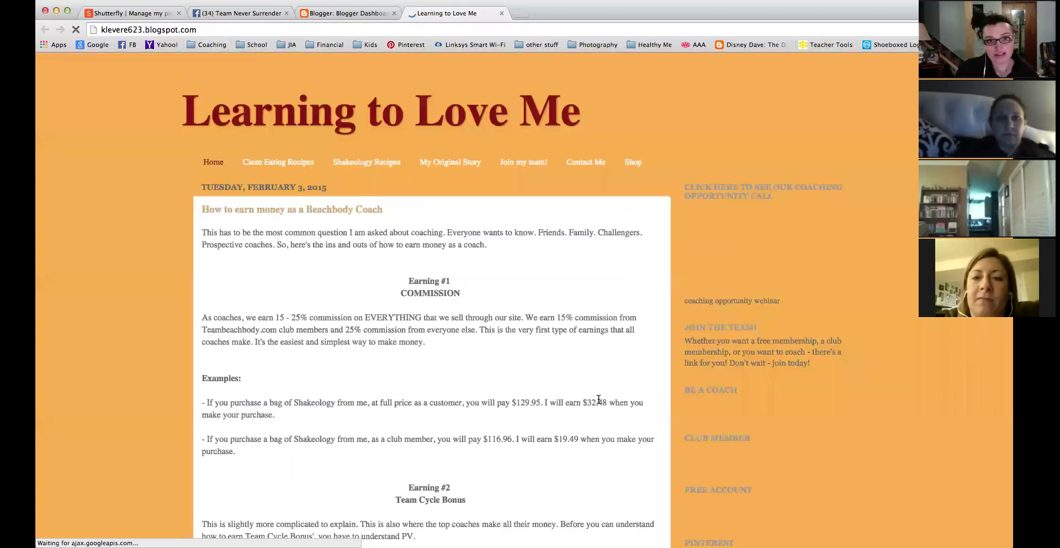
scroll(599, 402, "down", 10)
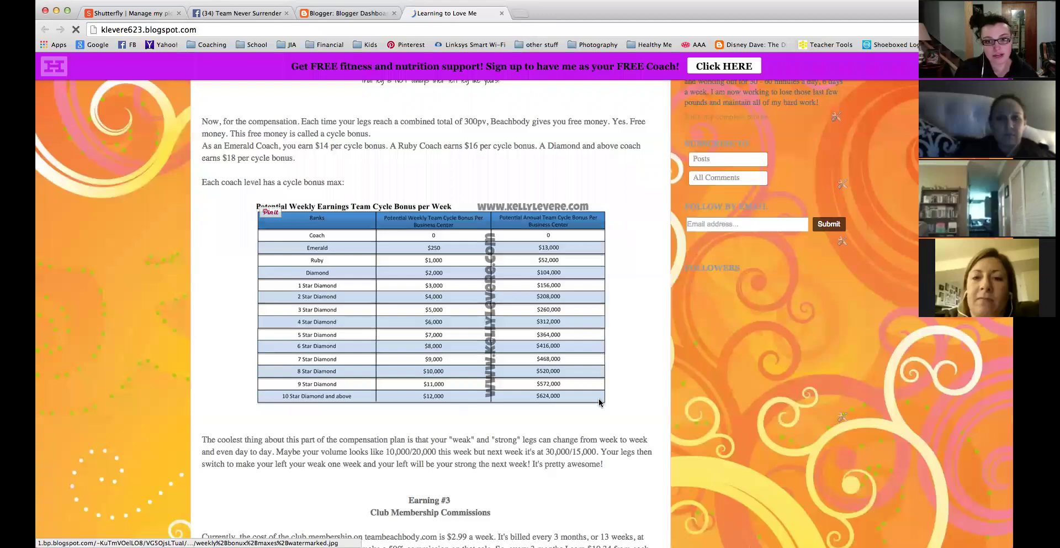
scroll(599, 402, "down", 3)
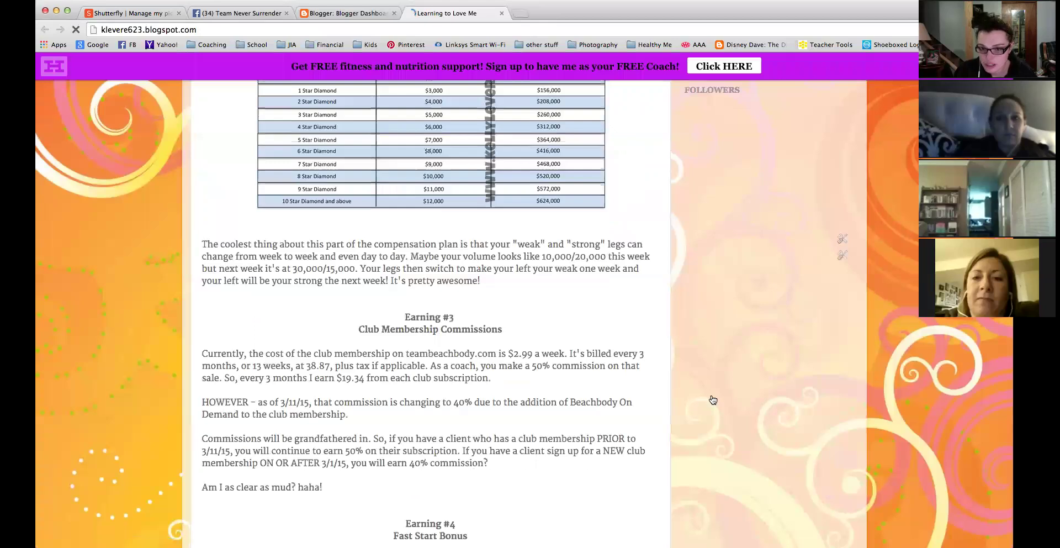
scroll(712, 400, "up", 8)
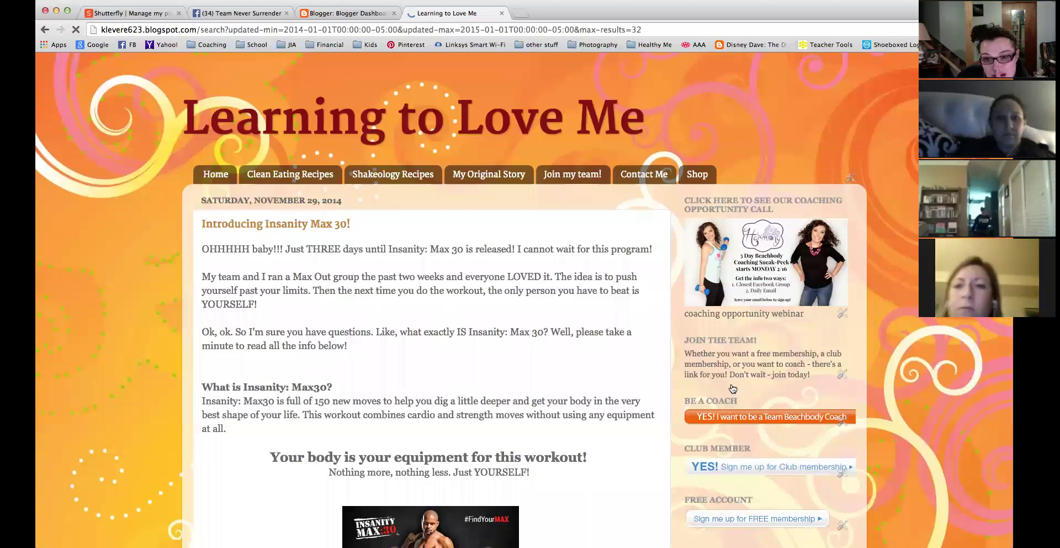
Scroll through the February 2014 posts and embedded Wufoo form, then close the Facebook tab.
scroll(732, 388, "down", 7)
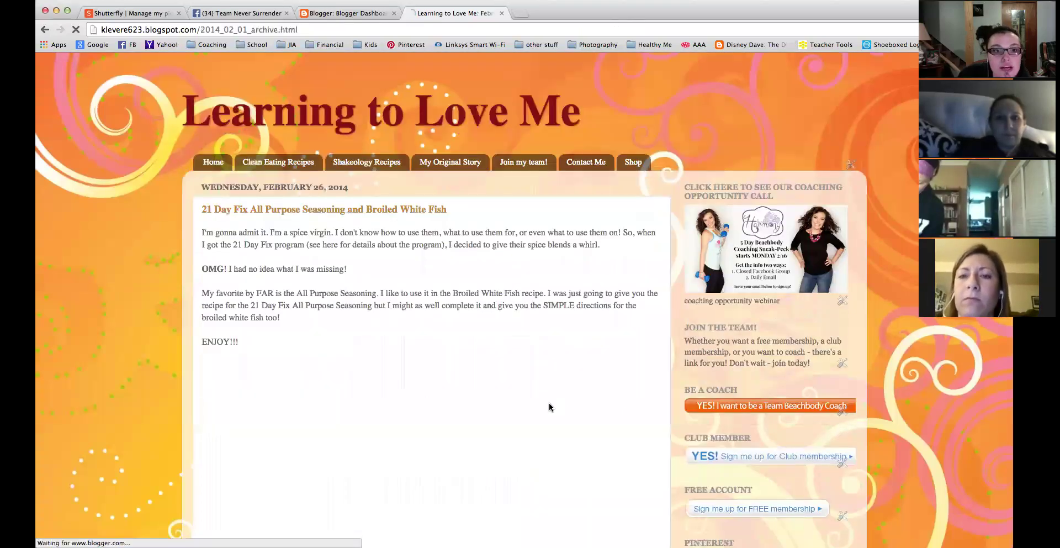
scroll(549, 406, "down", 10)
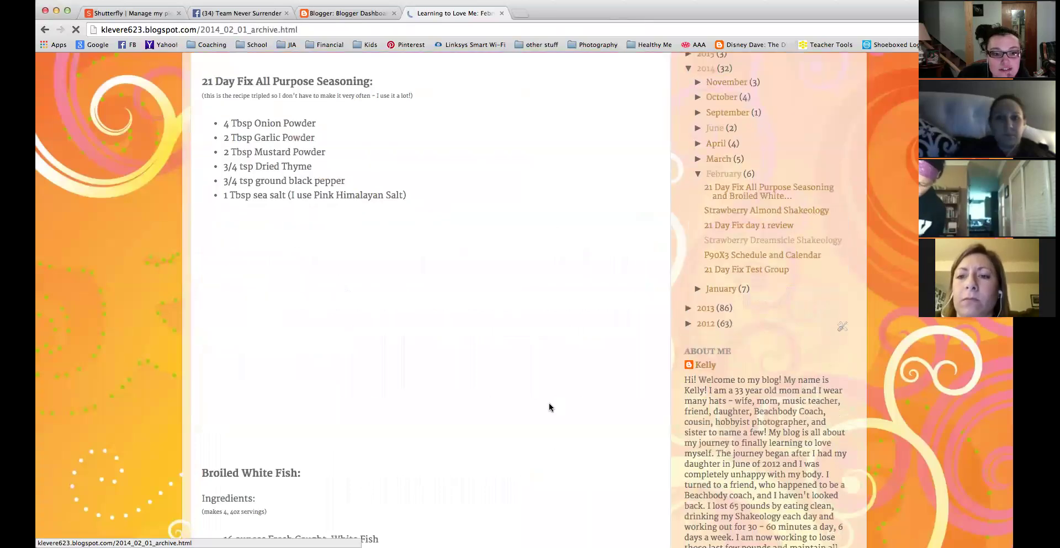
scroll(549, 407, "down", 10)
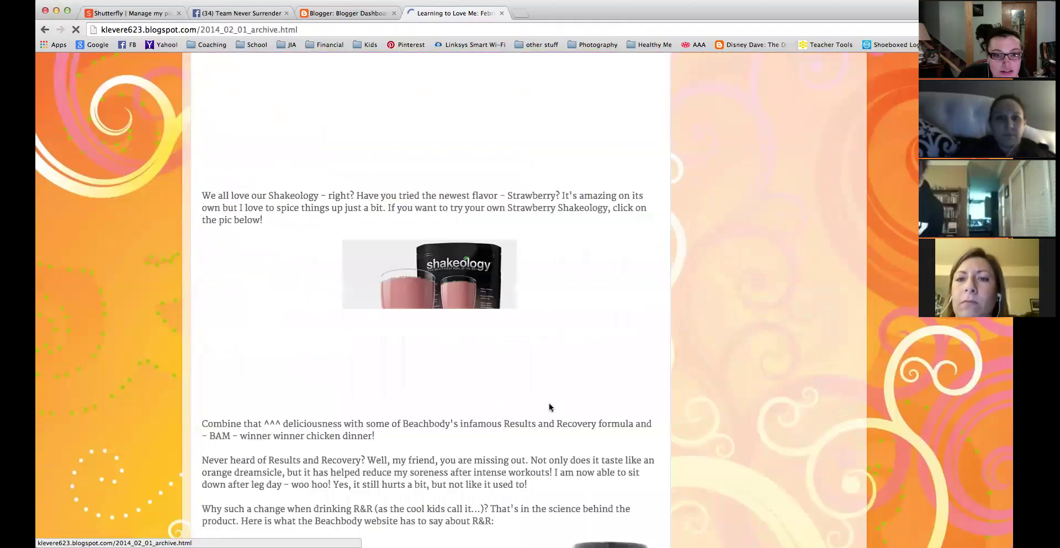
scroll(550, 408, "down", 10)
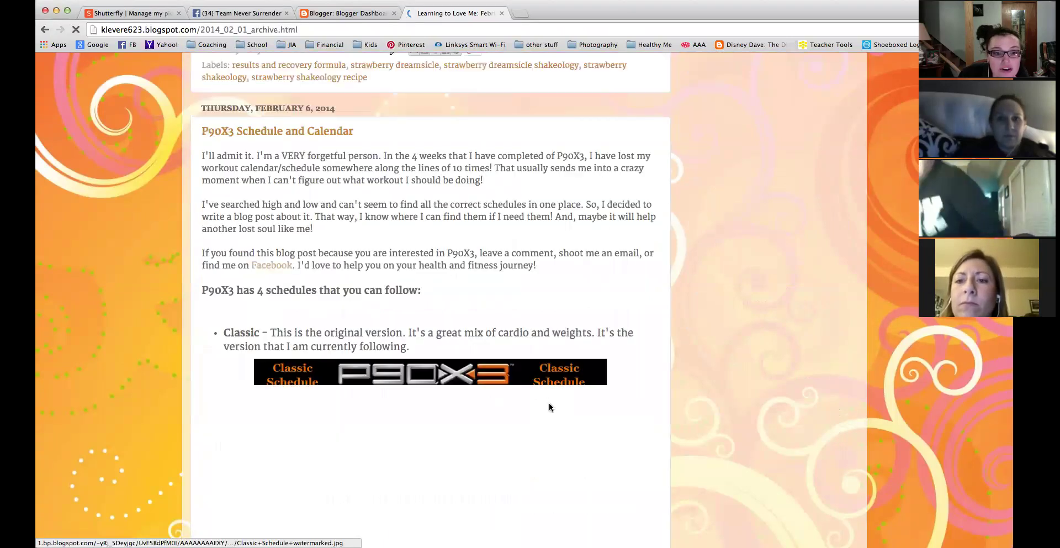
scroll(548, 406, "down", 10)
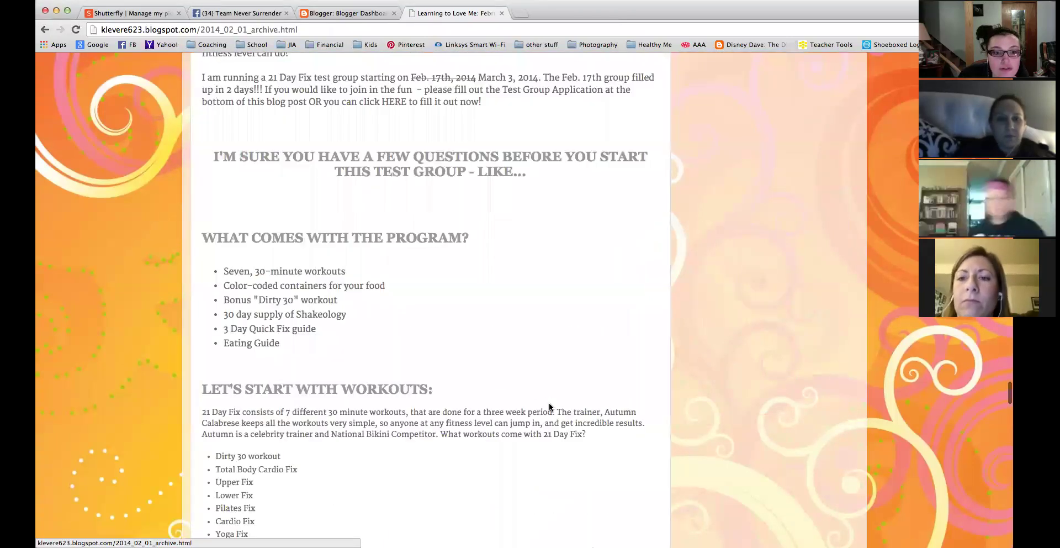
scroll(549, 407, "down", 10)
scroll(549, 407, "down", 6)
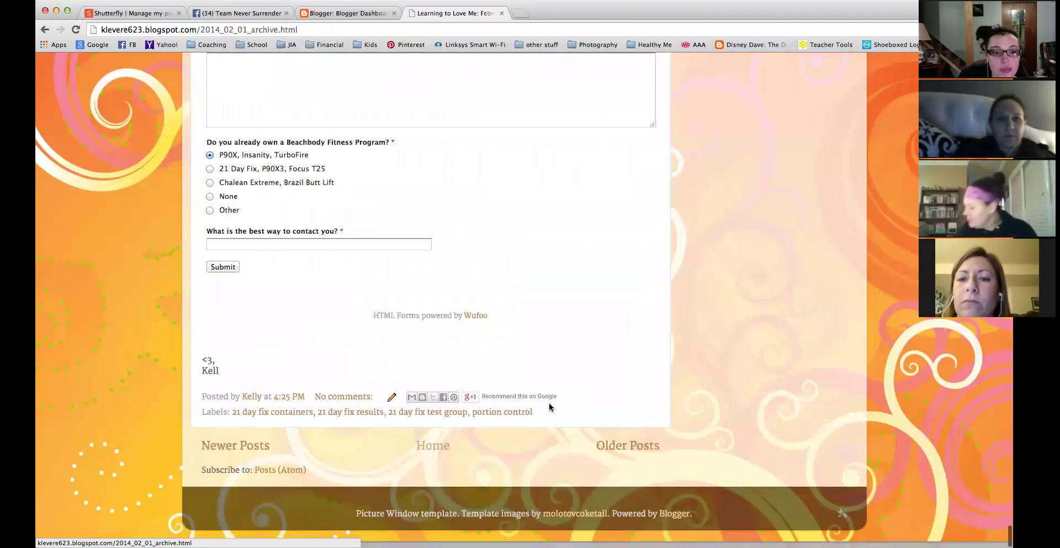
scroll(549, 404, "up", 15)
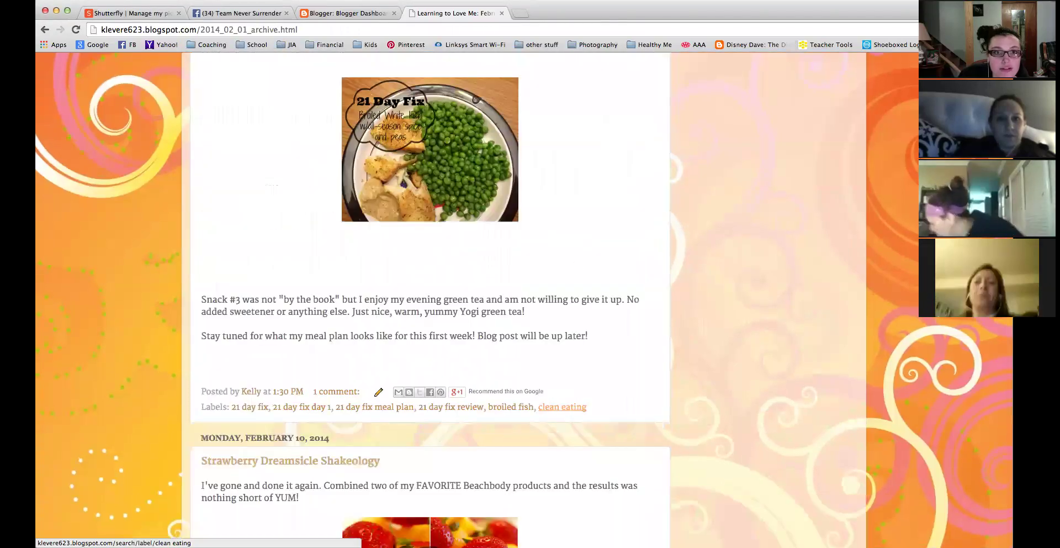
left_click(285, 14)
Close the blog tab, list all Learning to Love Me posts, and view P90X3 Meal Plan Examples.
left_click(396, 14)
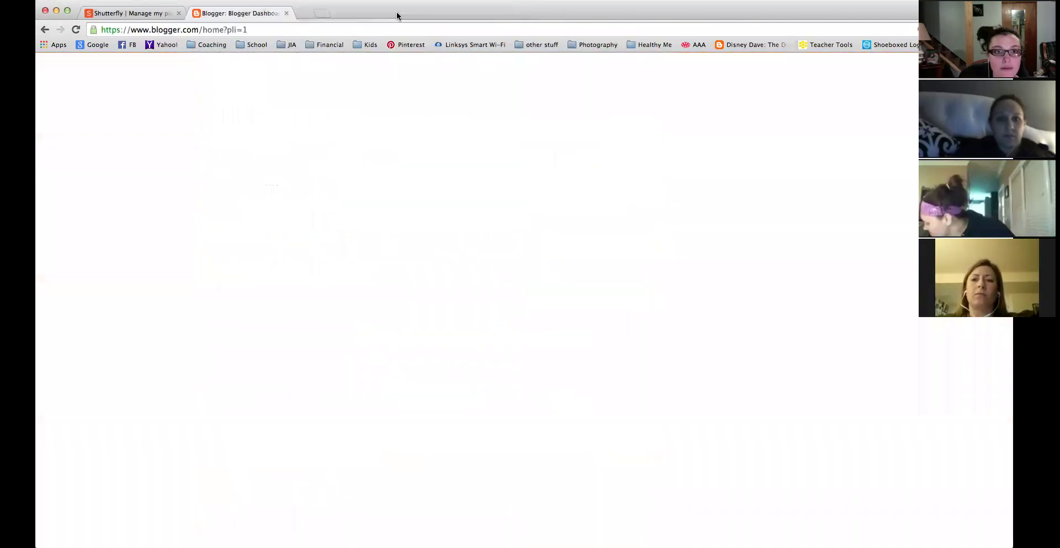
left_click(266, 143)
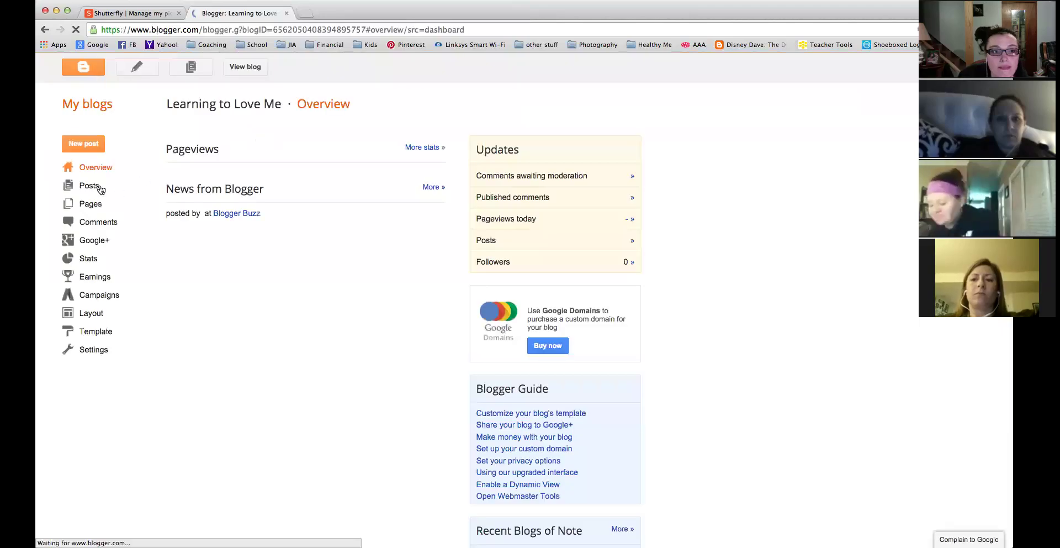
left_click(100, 187)
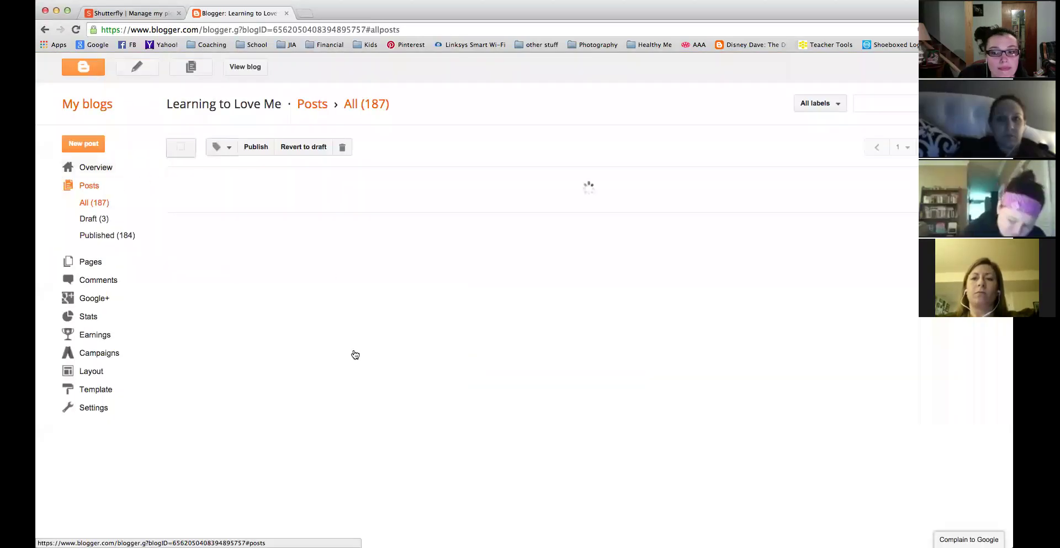
scroll(355, 355, "down", 5)
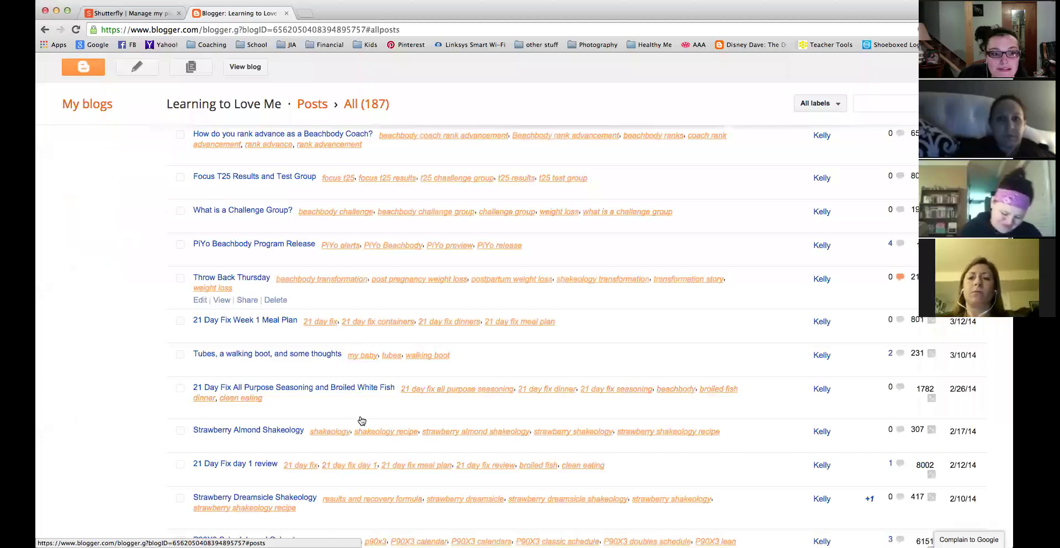
scroll(361, 420, "down", 5)
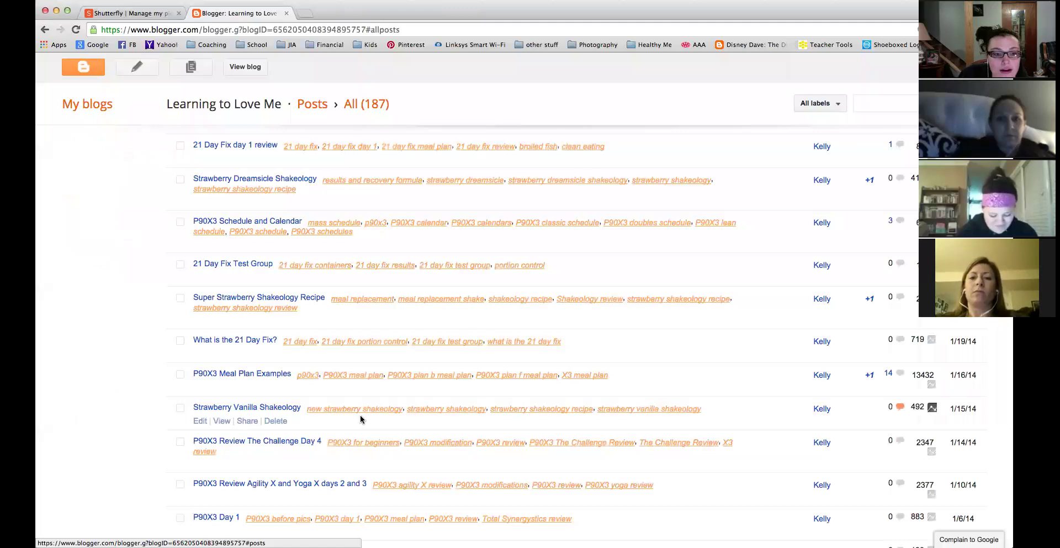
scroll(361, 419, "down", 3)
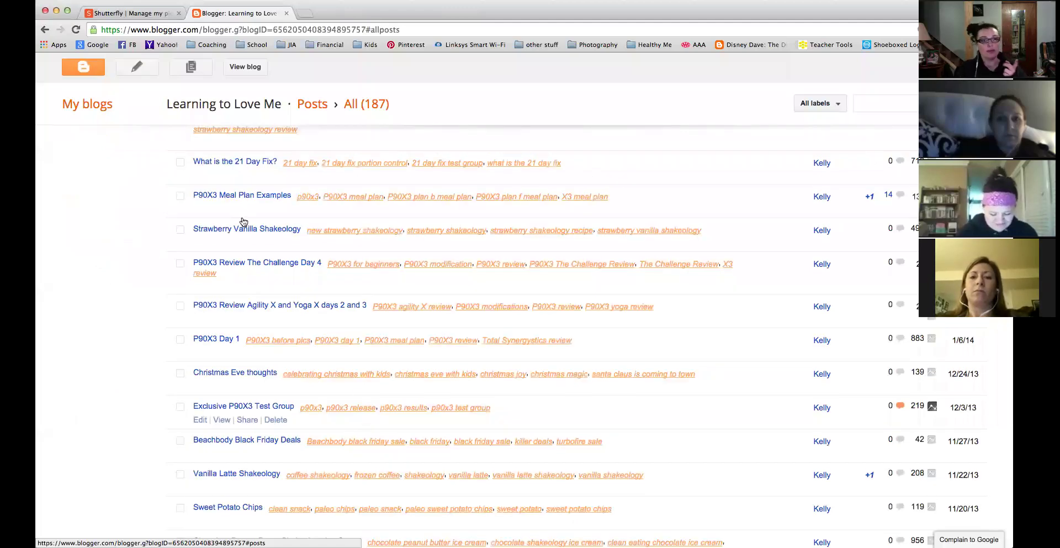
scroll(244, 221, "up", 1)
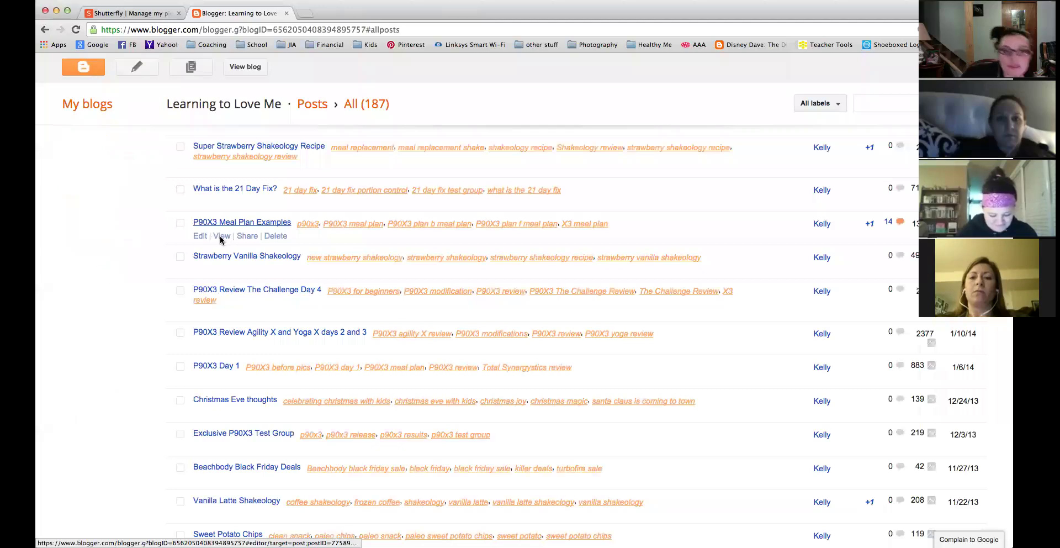
left_click(221, 236)
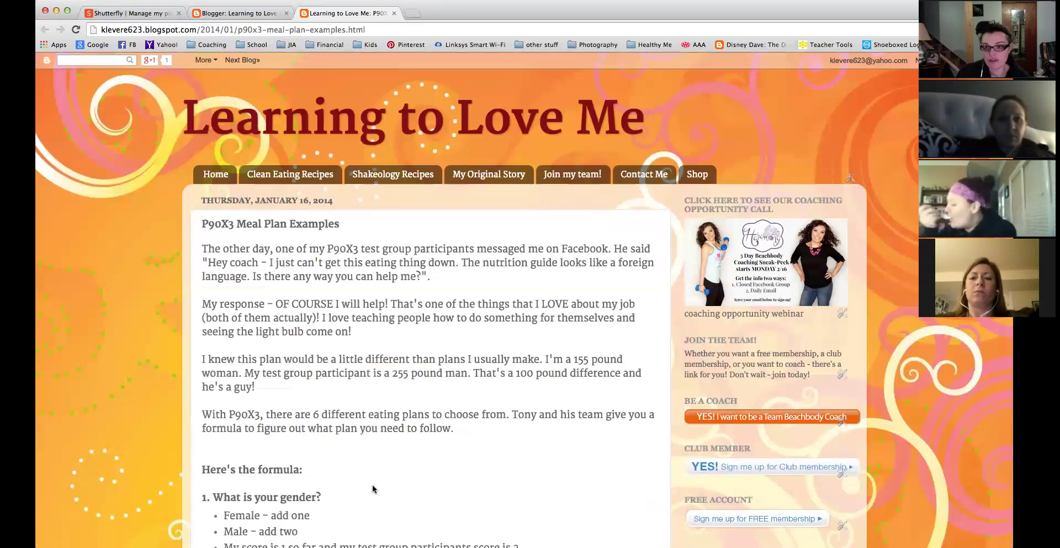
scroll(373, 488, "down", 1)
scroll(372, 488, "down", 3)
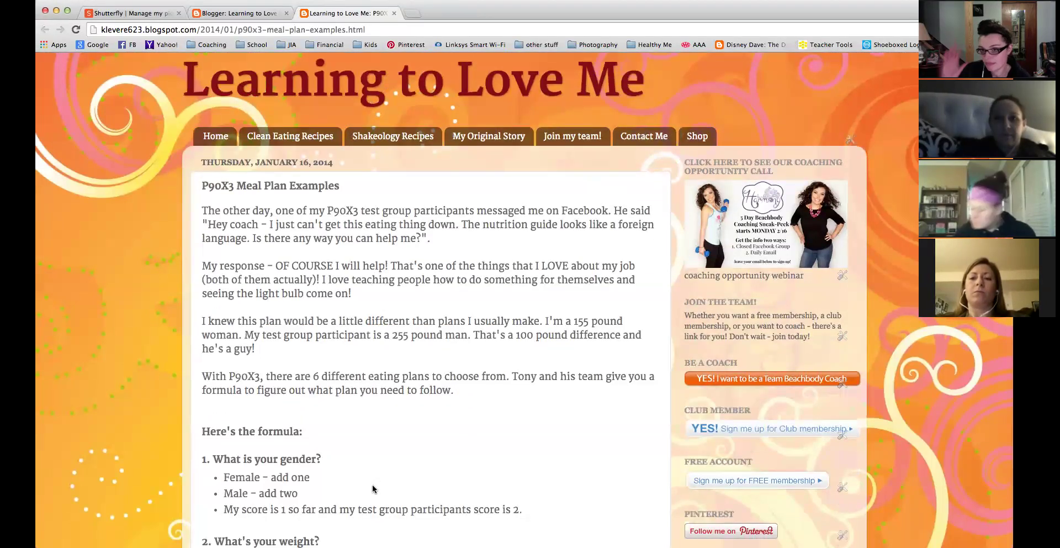
scroll(373, 489, "down", 5)
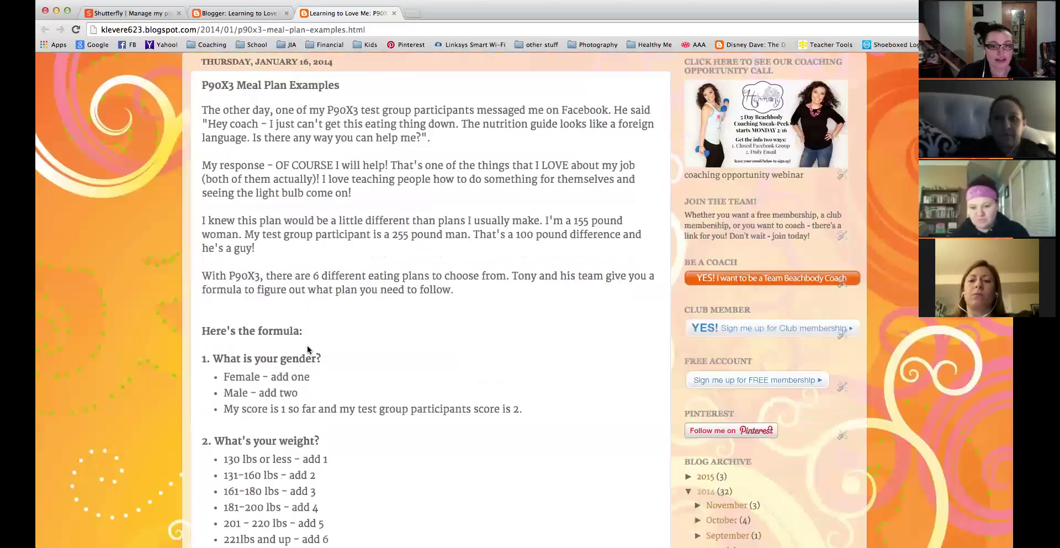
scroll(382, 518, "down", 20)
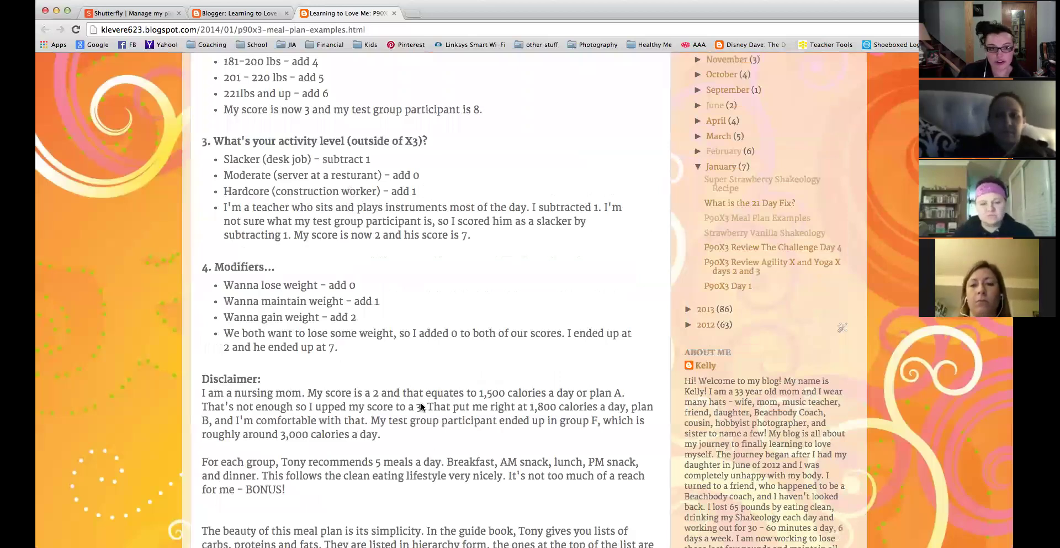
scroll(421, 405, "down", 6)
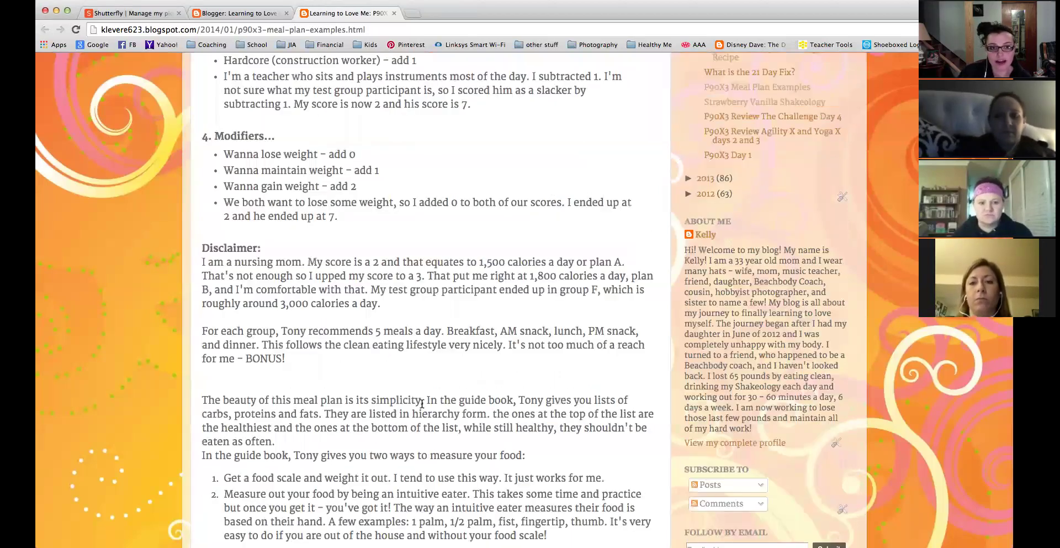
scroll(421, 409, "down", 17)
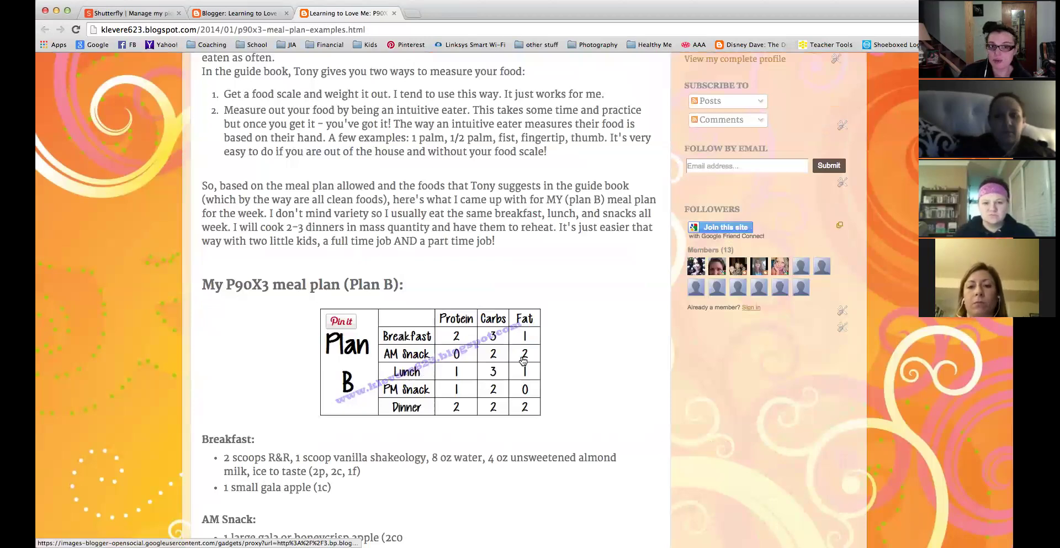
scroll(408, 355, "down", 2)
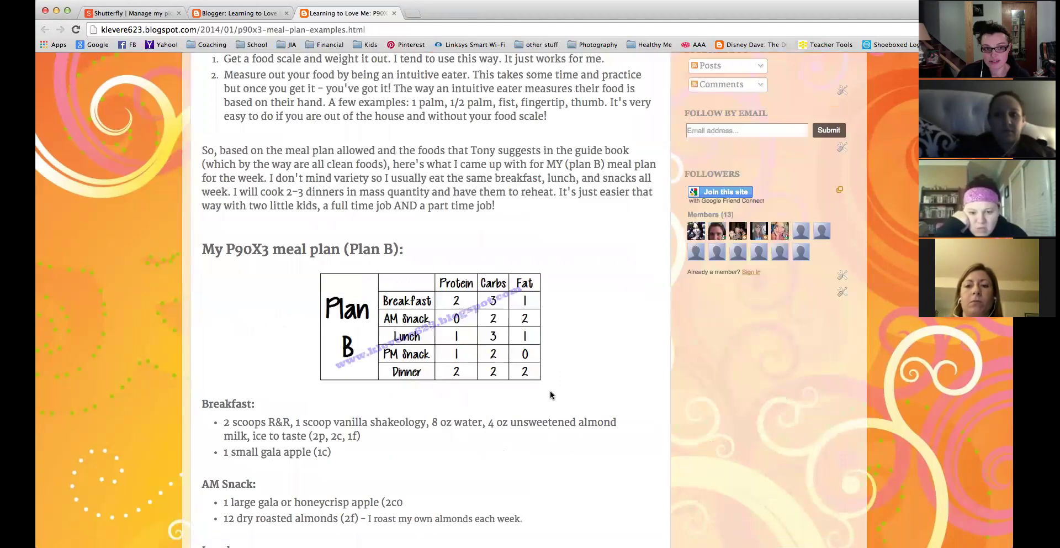
scroll(547, 392, "down", 5)
scroll(550, 390, "down", 15)
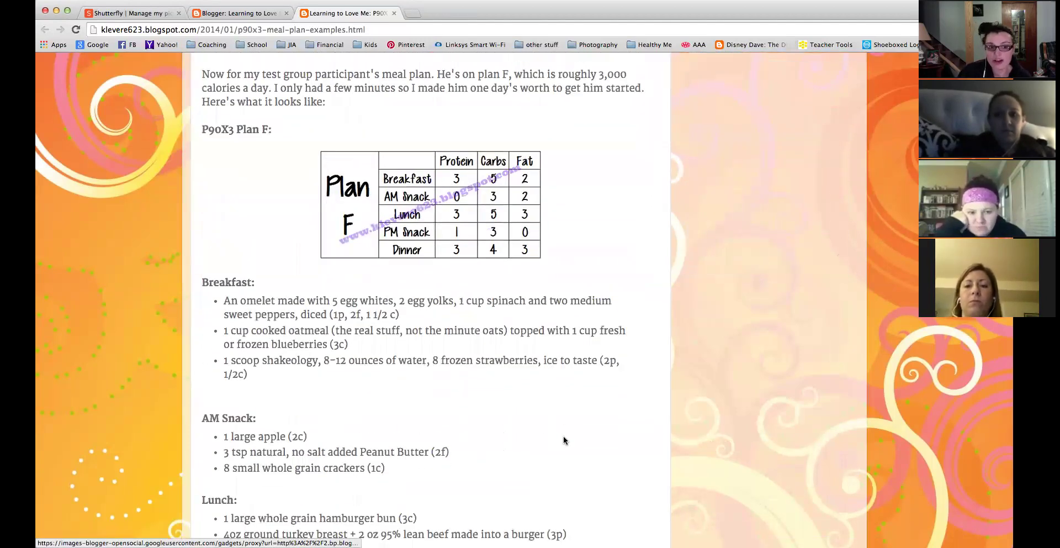
scroll(563, 436, "down", 5)
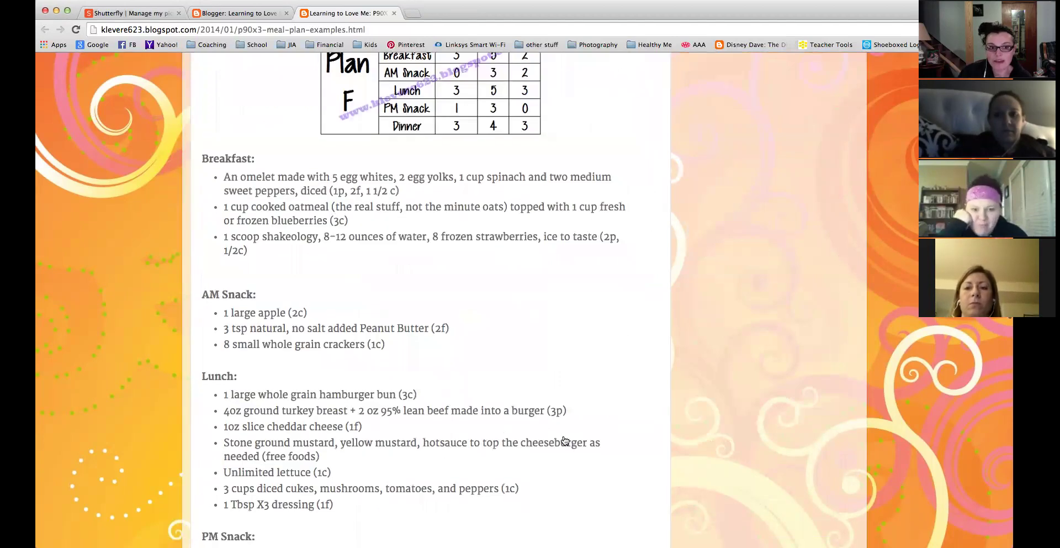
scroll(565, 440, "down", 20)
scroll(563, 440, "up", 2)
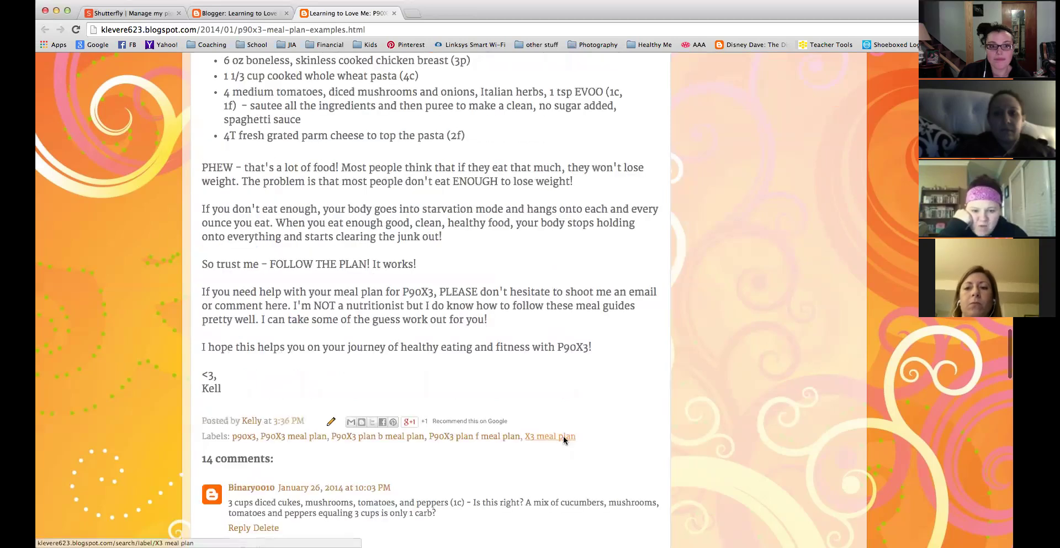
scroll(563, 435, "up", 4)
scroll(562, 437, "up", 6)
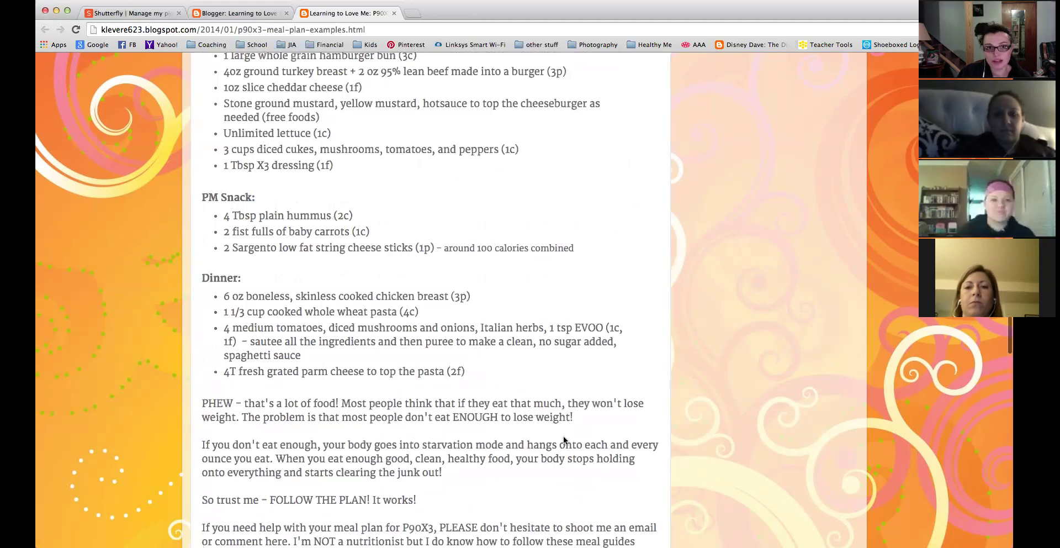
scroll(563, 436, "up", 20)
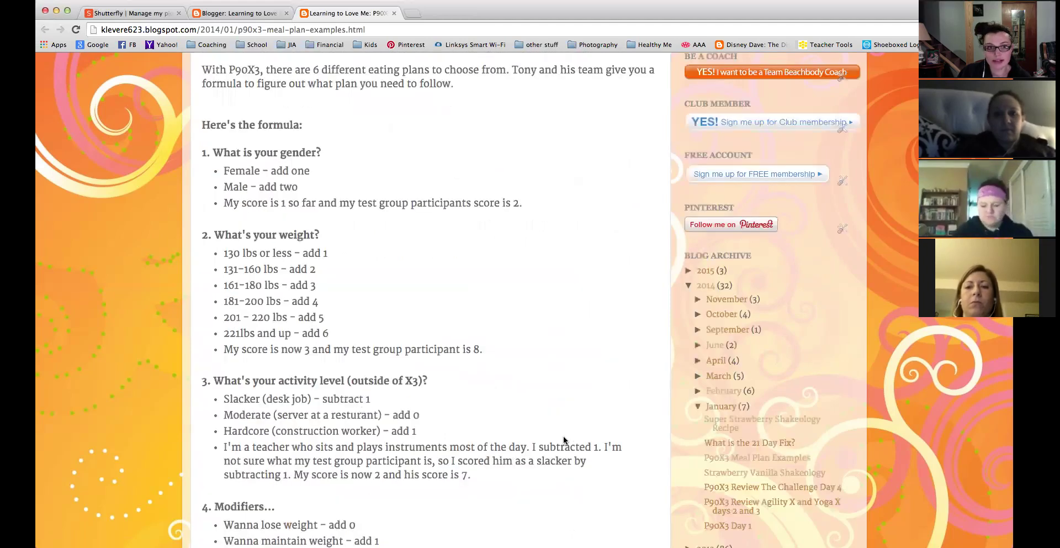
scroll(563, 435, "down", 15)
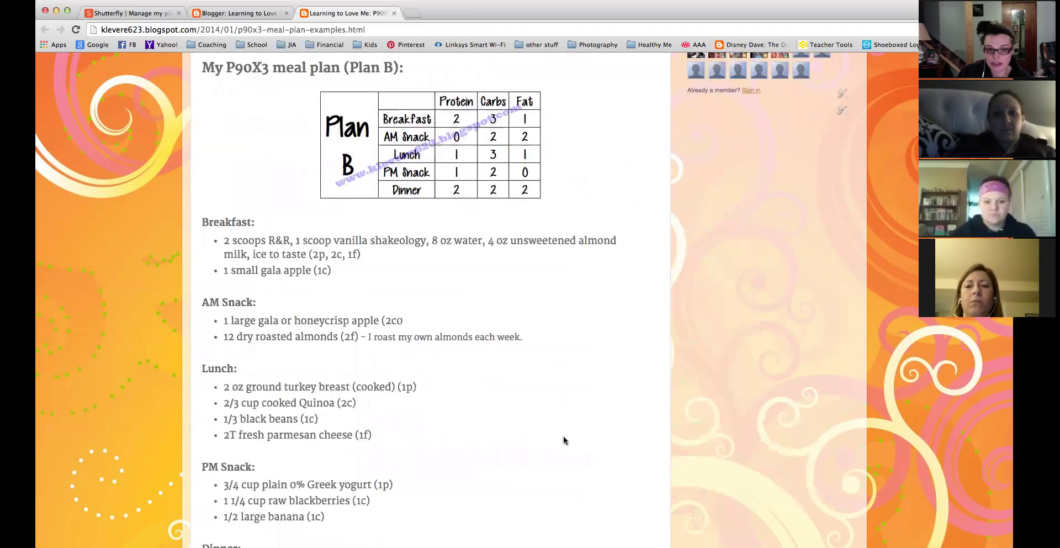
scroll(563, 439, "down", 15)
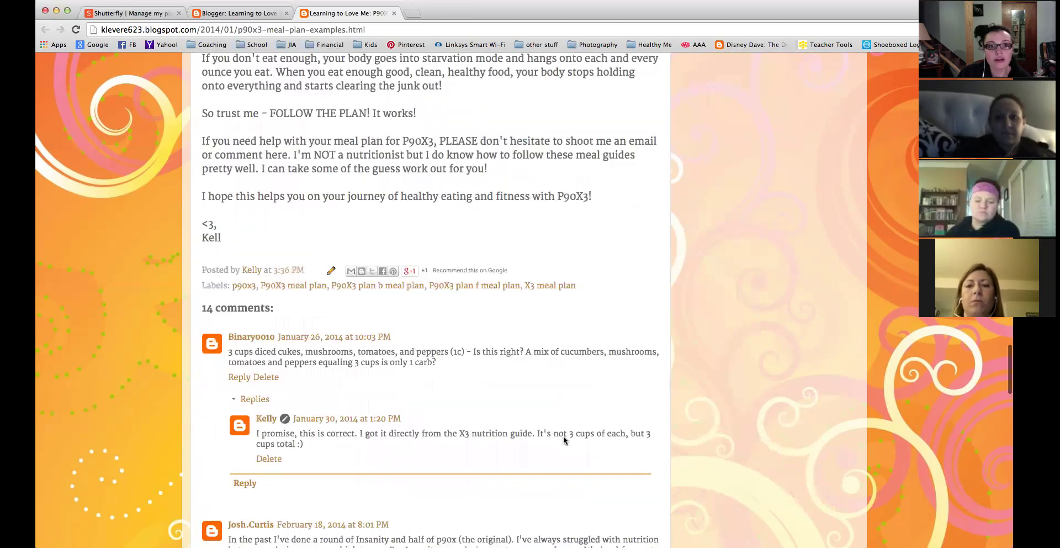
scroll(246, 266, "down", 1)
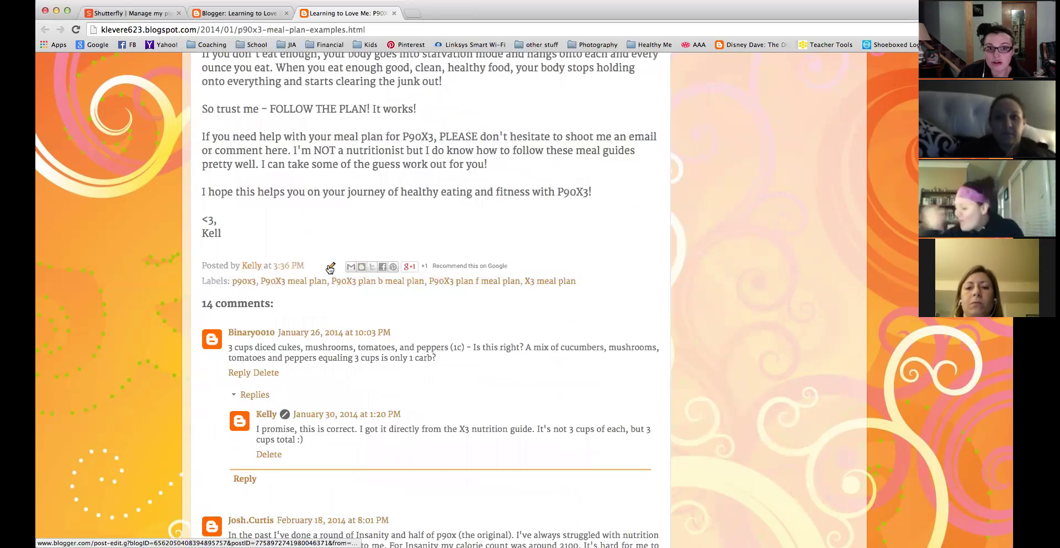
scroll(522, 411, "down", 5)
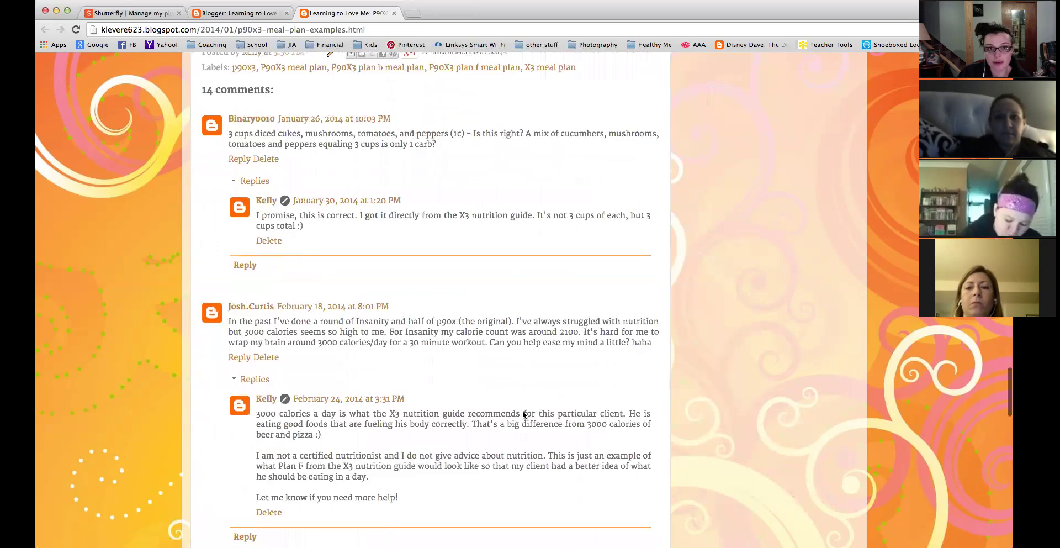
scroll(522, 409, "up", 10)
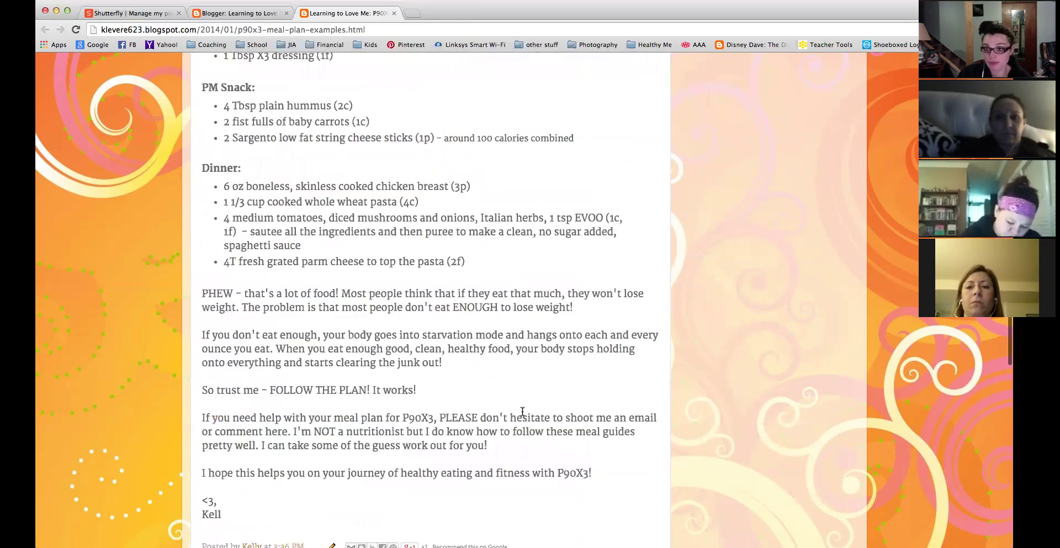
scroll(522, 409, "down", 15)
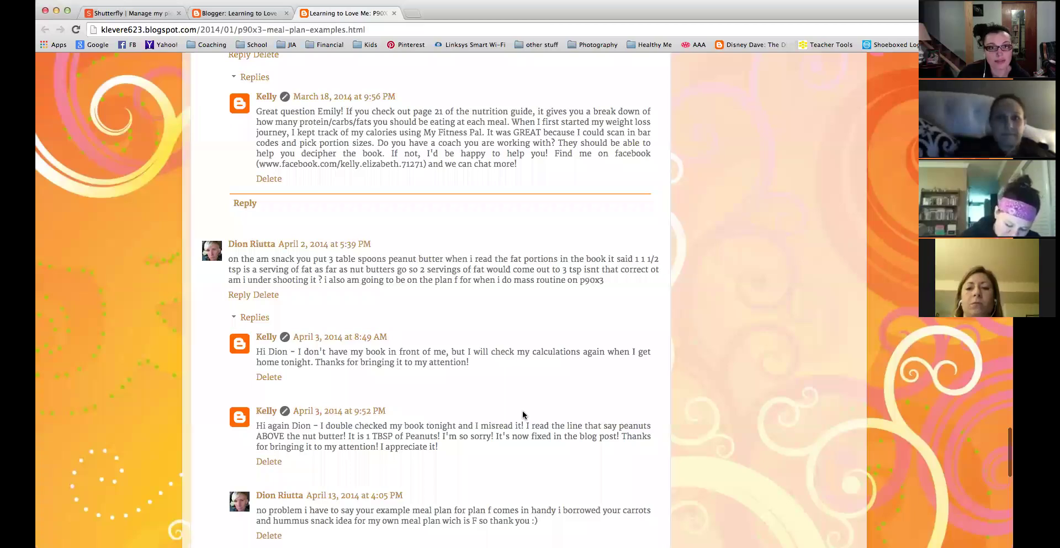
key("Home")
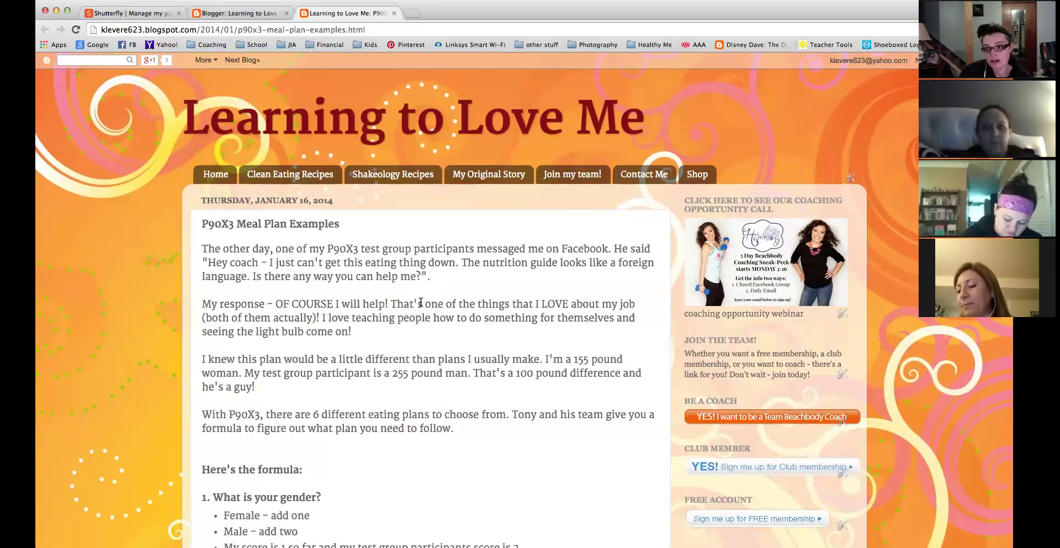
scroll(439, 311, "down", 1)
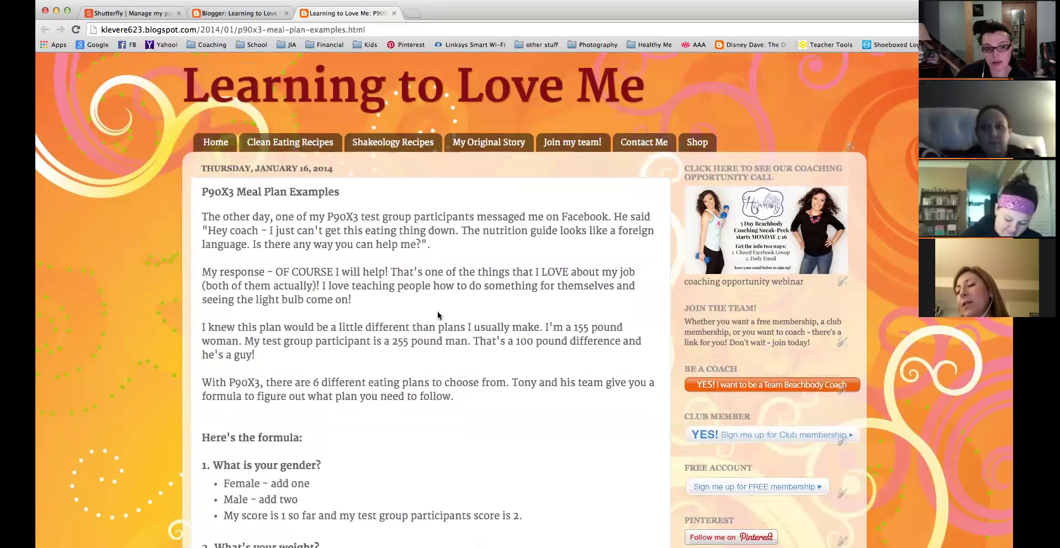
scroll(438, 314, "down", 15)
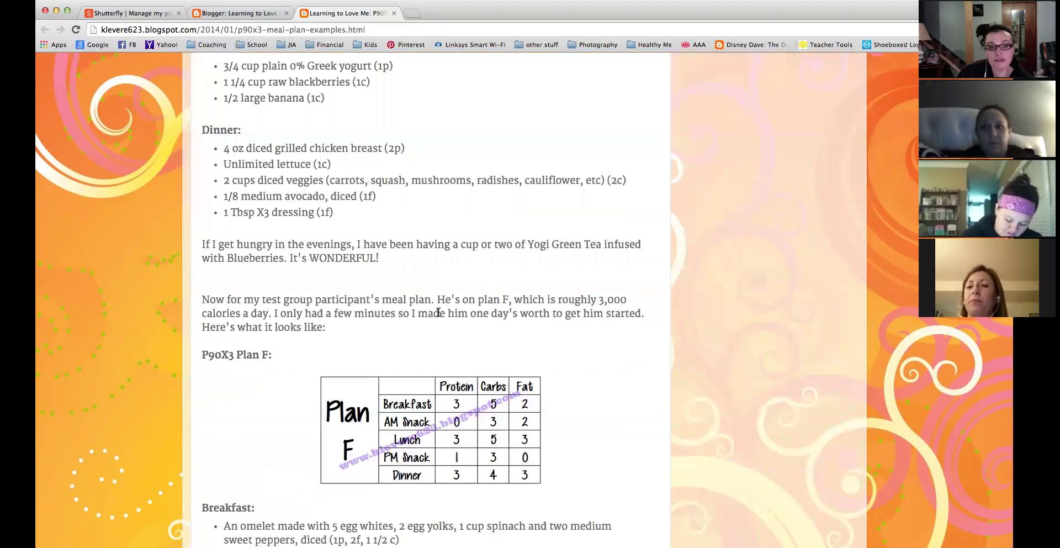
scroll(438, 315, "up", 3)
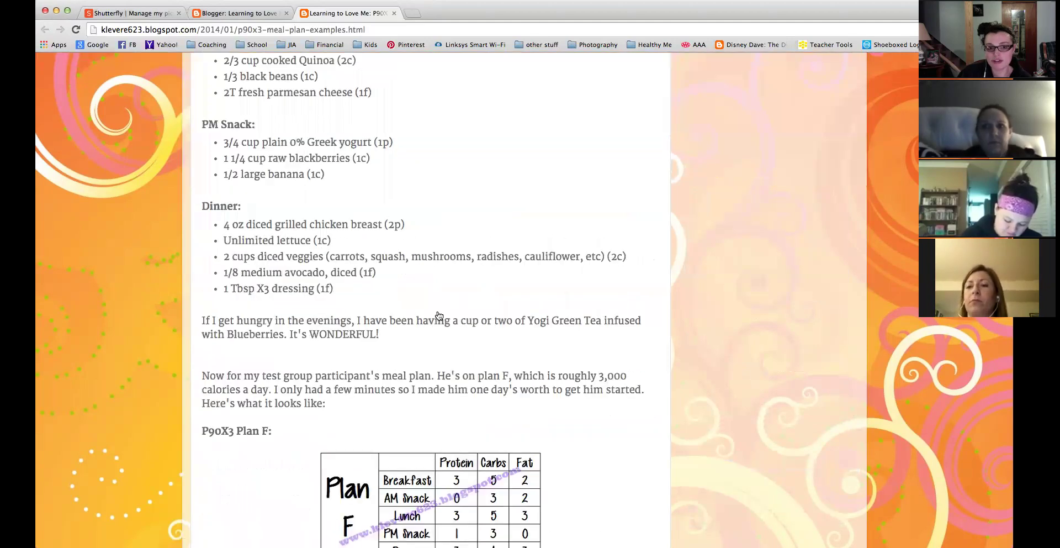
scroll(438, 318, "down", 5)
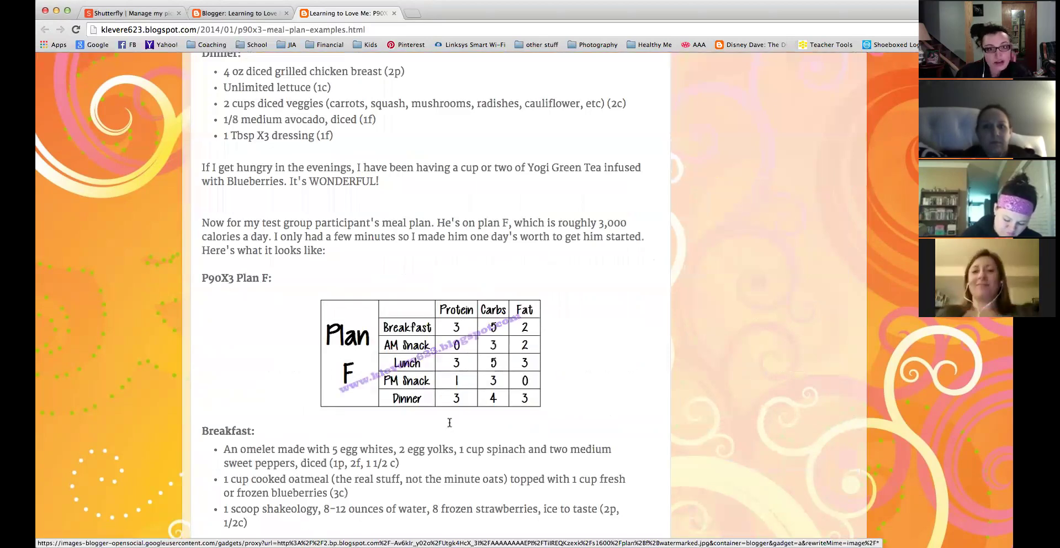
scroll(450, 424, "down", 15)
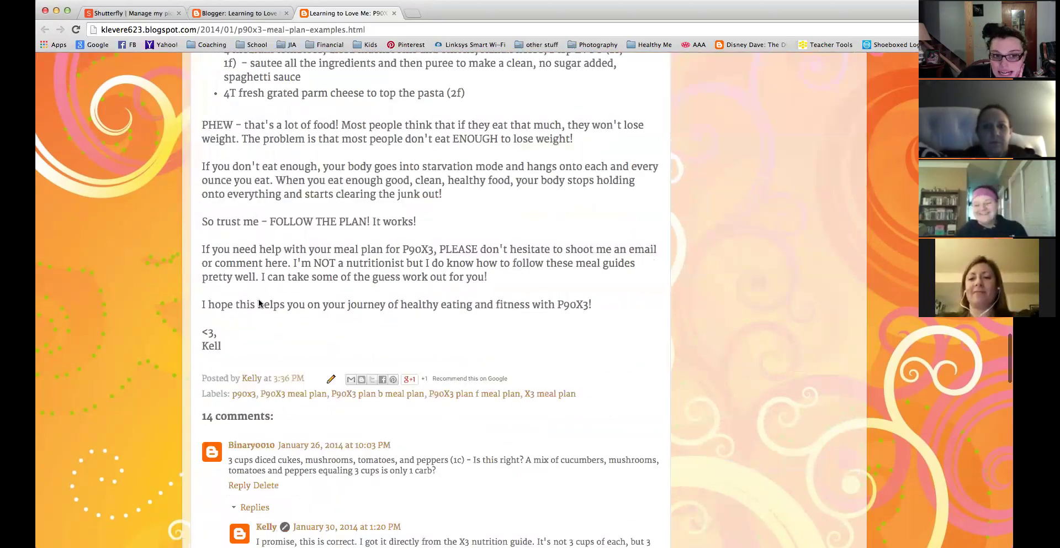
scroll(324, 297, "down", 3)
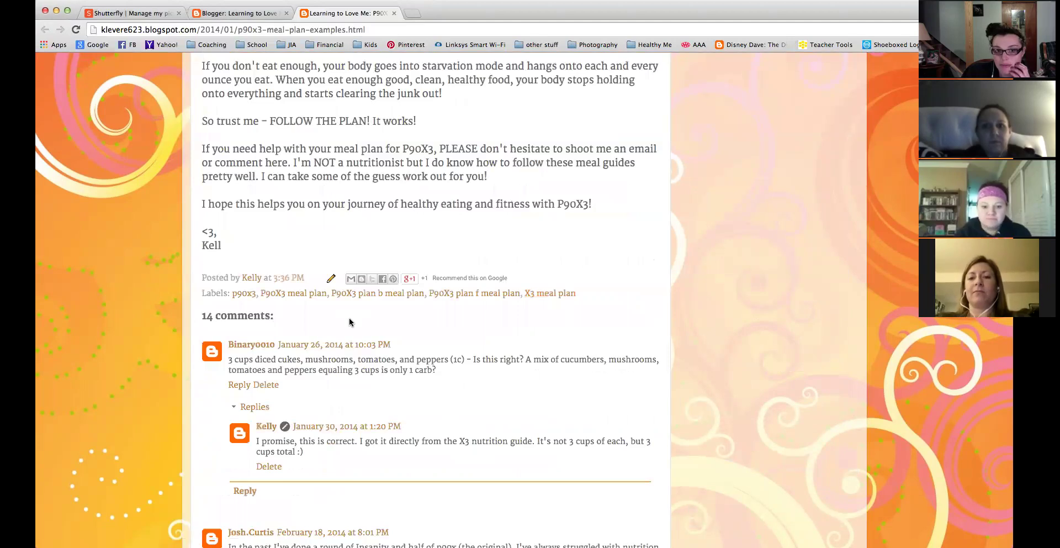
scroll(349, 322, "up", 10)
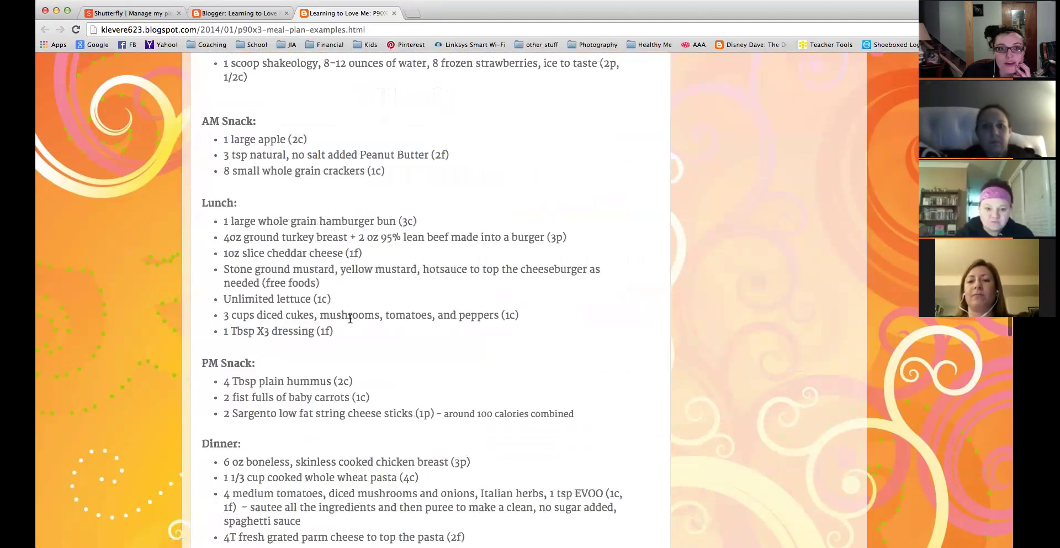
Close the meal plan post and scroll through the All posts list.
left_click(393, 14)
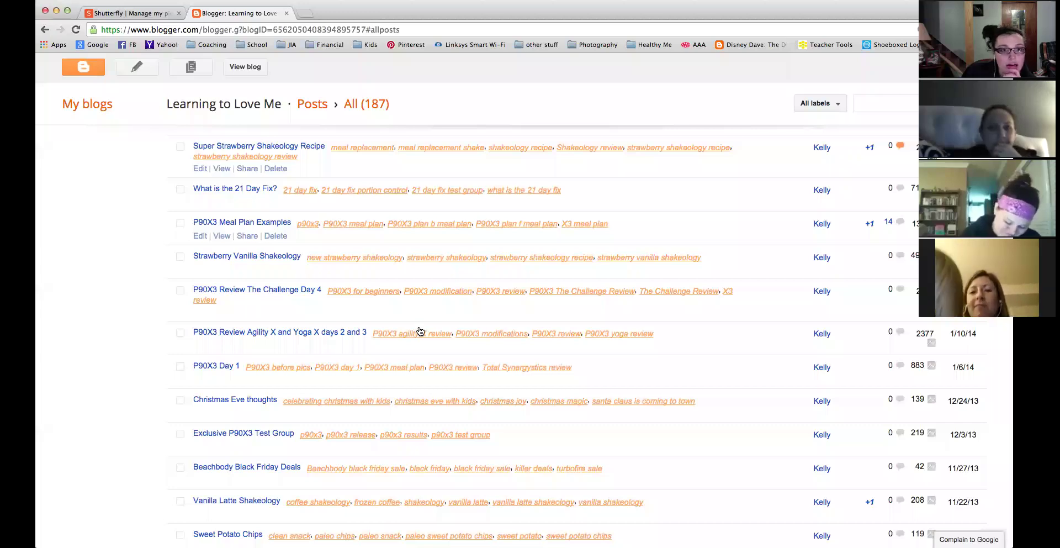
scroll(419, 330, "down", 10)
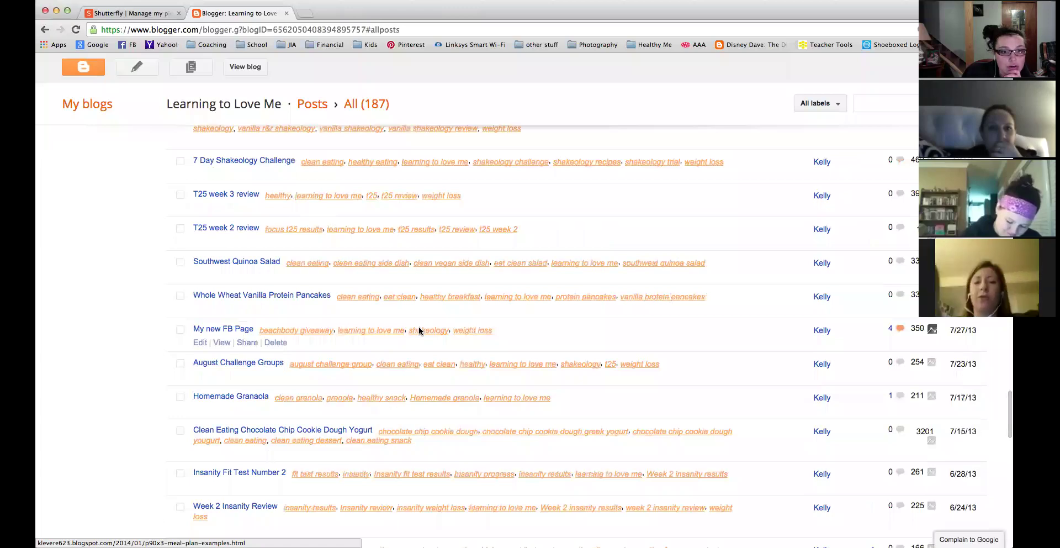
scroll(420, 330, "down", 3)
scroll(420, 330, "up", 6)
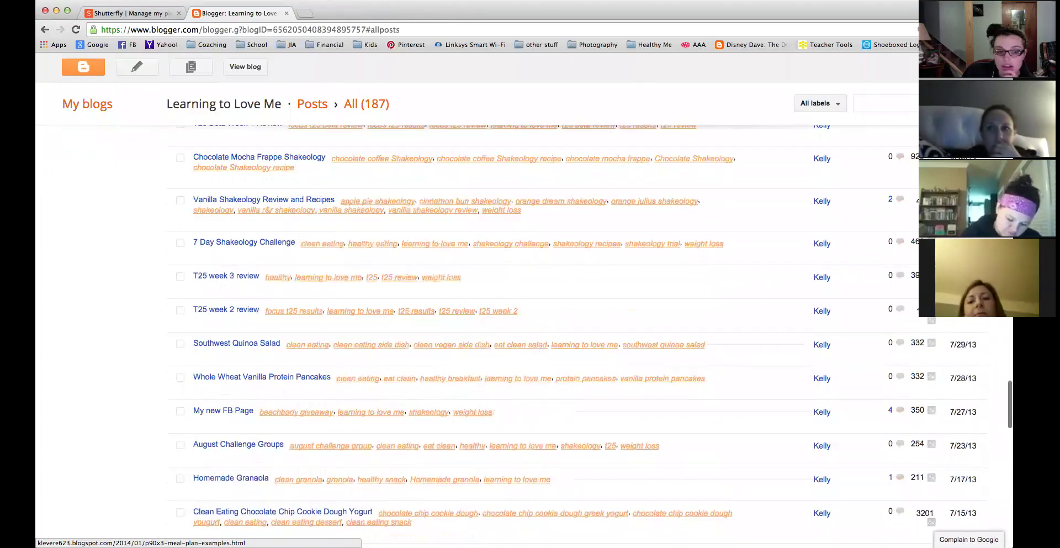
scroll(419, 330, "up", 1)
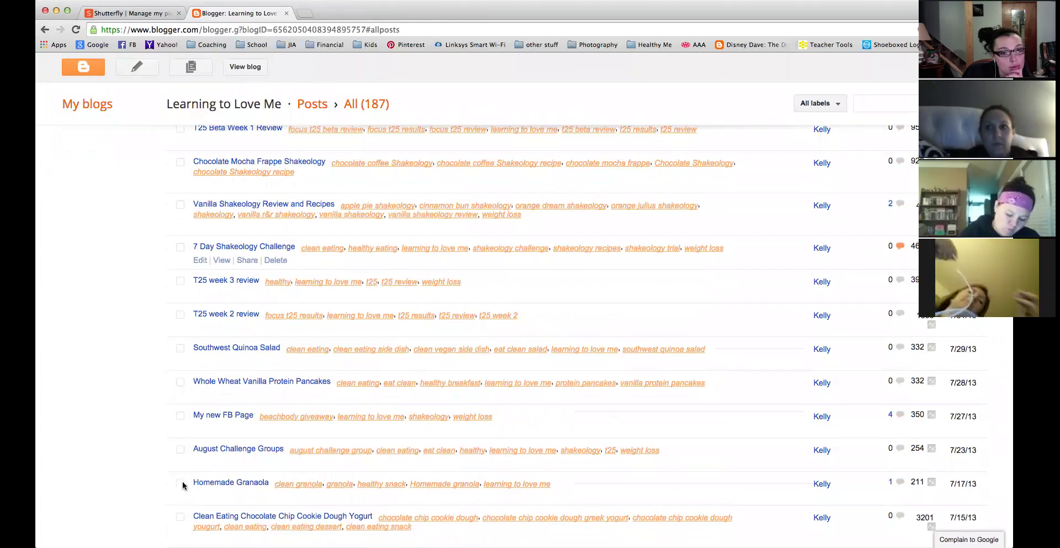
scroll(136, 485, "down", 3)
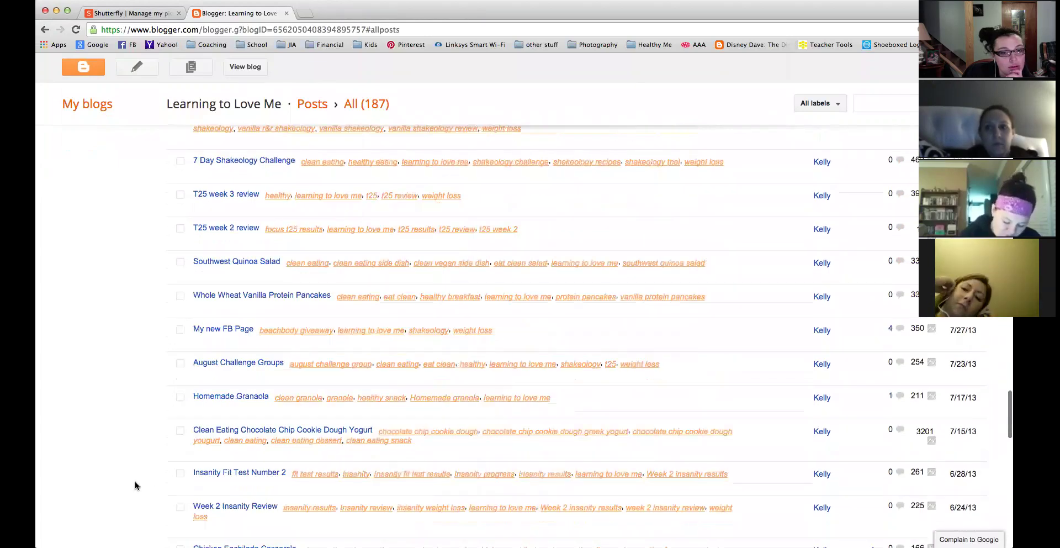
scroll(137, 486, "down", 10)
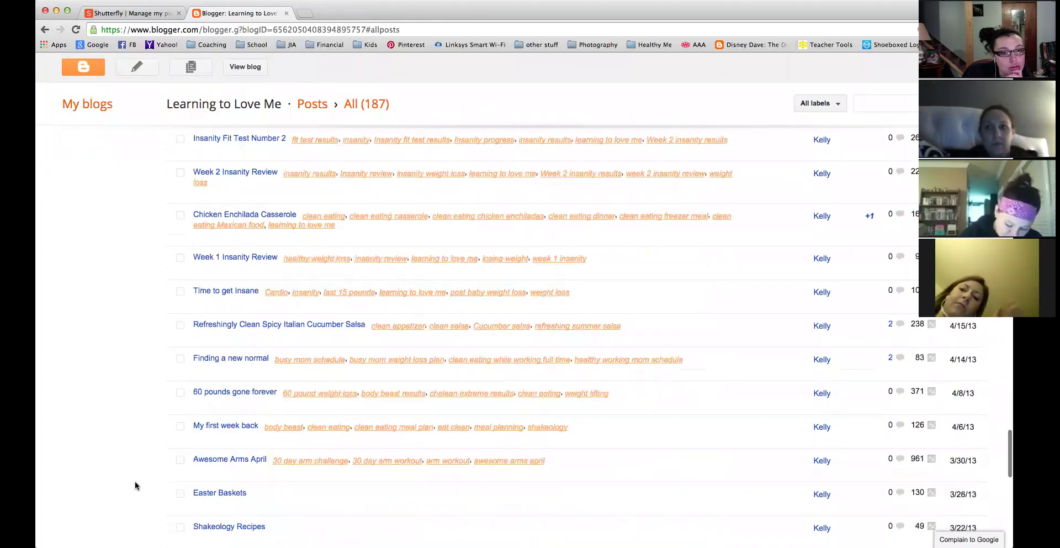
scroll(136, 486, "down", 5)
scroll(137, 486, "down", 8)
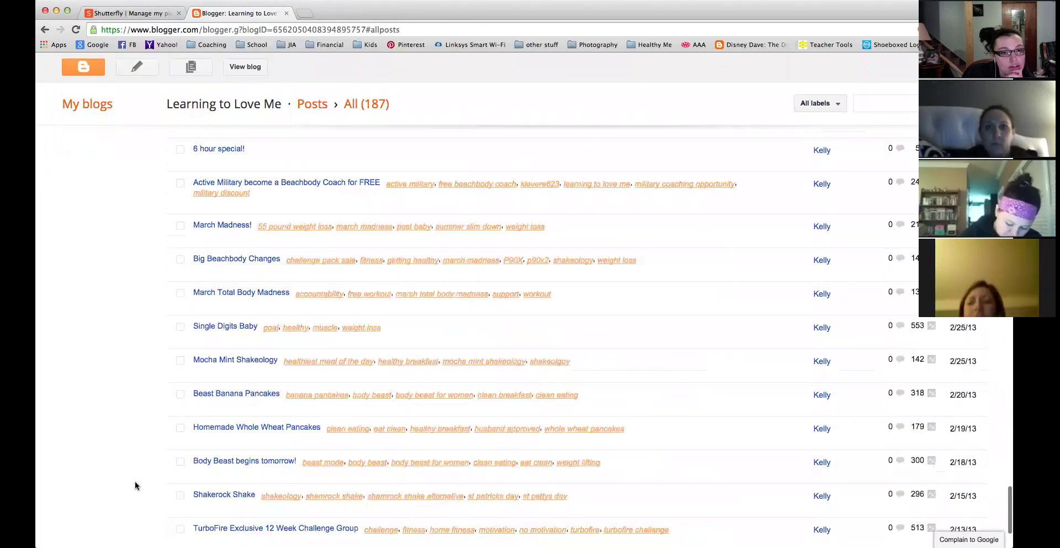
Scroll back up and view the Focus T25 Results and Test Group post live.
scroll(136, 486, "up", 20)
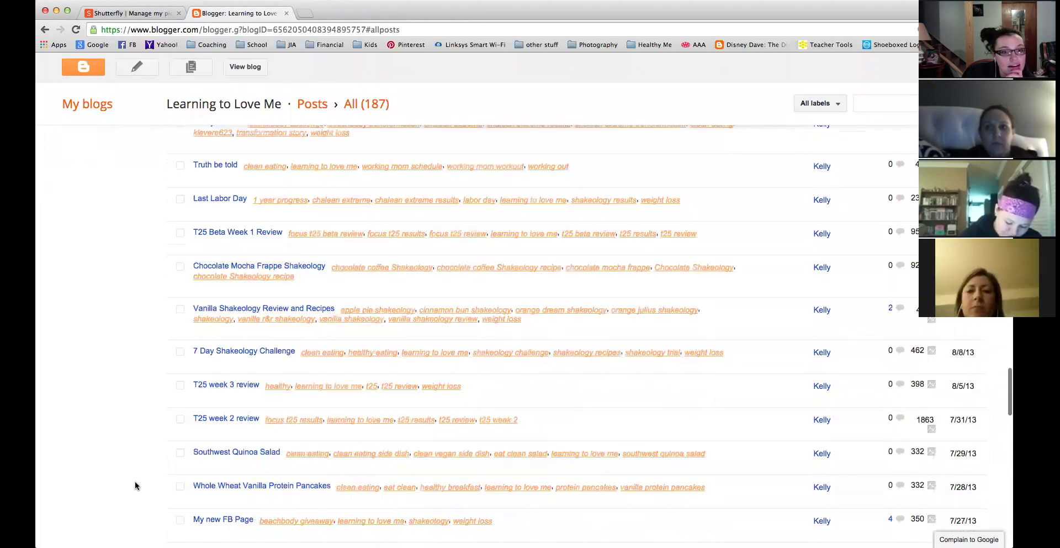
scroll(136, 485, "up", 10)
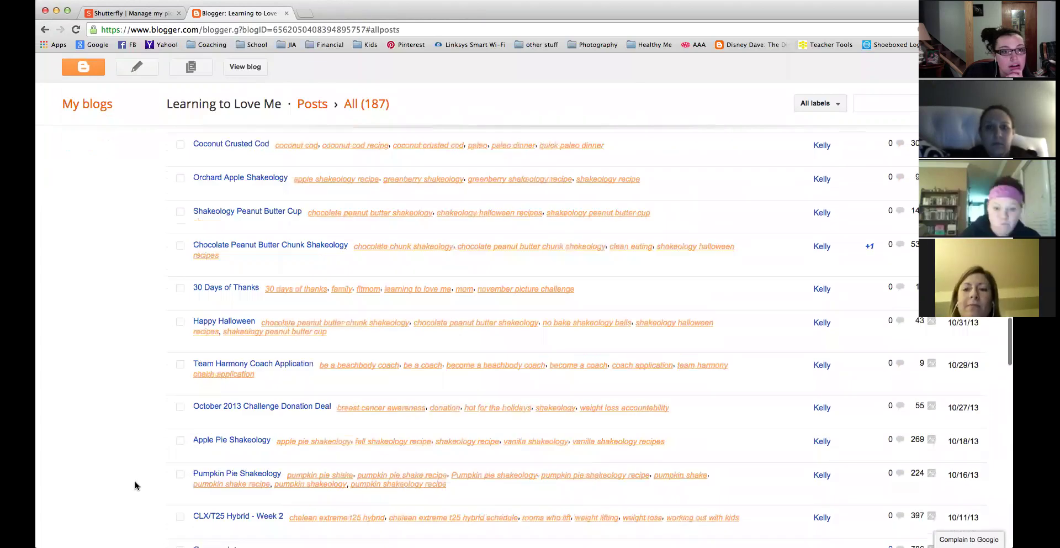
scroll(137, 486, "up", 5)
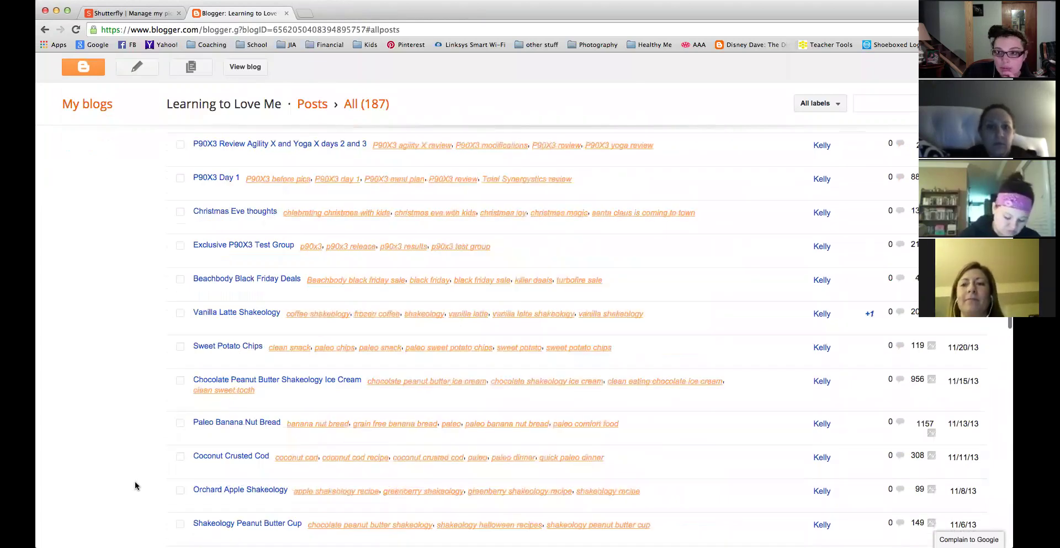
scroll(136, 486, "up", 5)
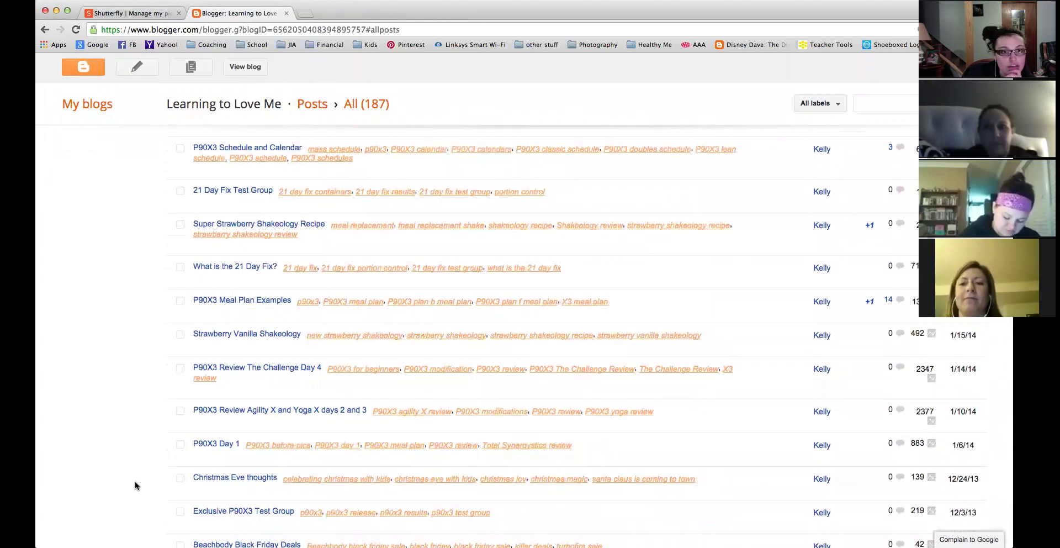
scroll(137, 486, "up", 3)
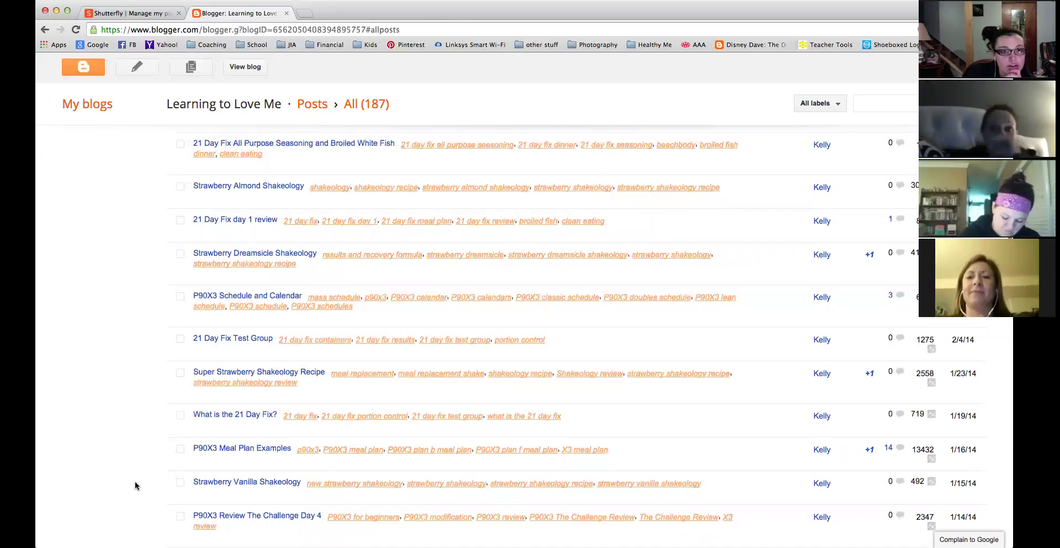
scroll(137, 485, "up", 5)
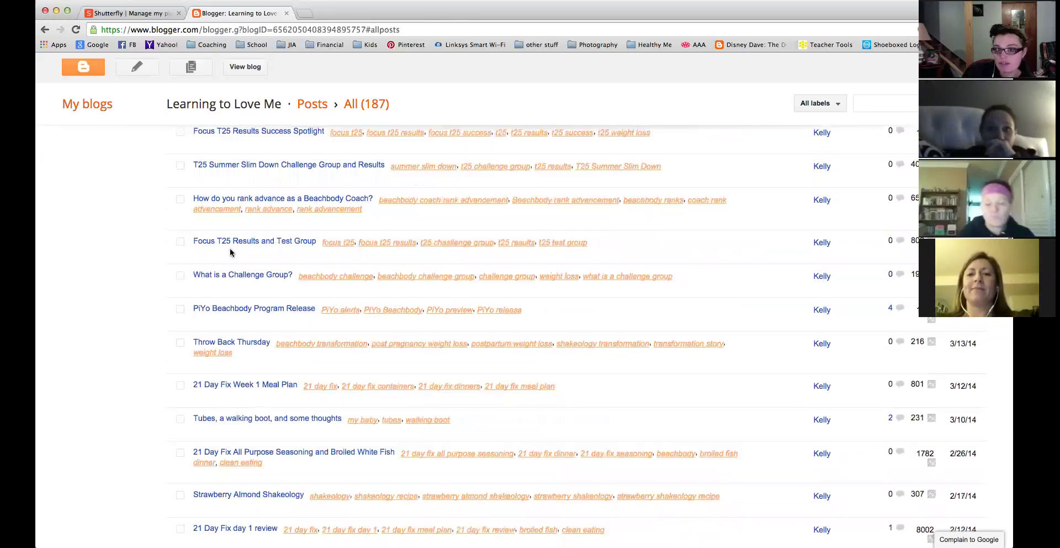
mouse_move(230, 252)
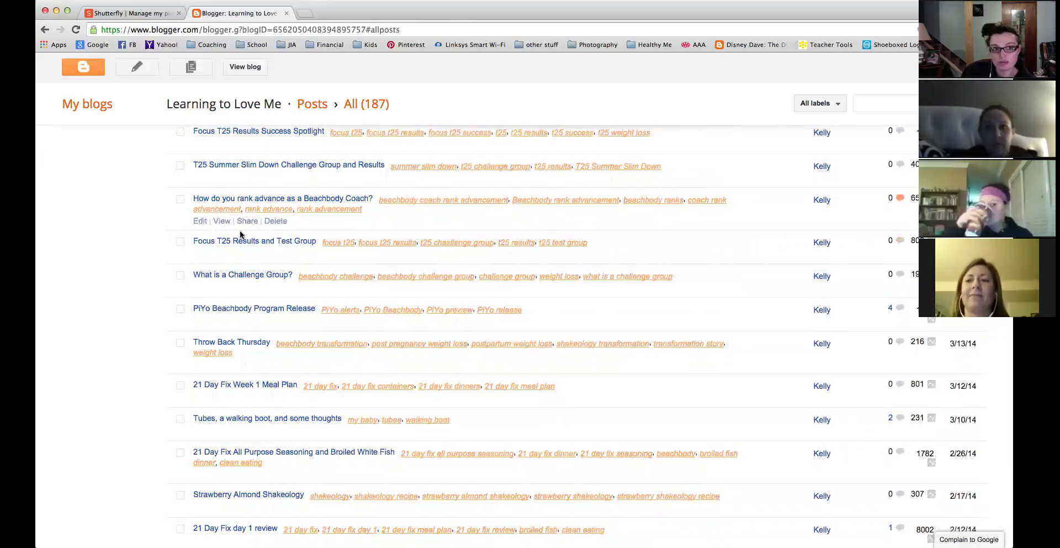
left_click(221, 256)
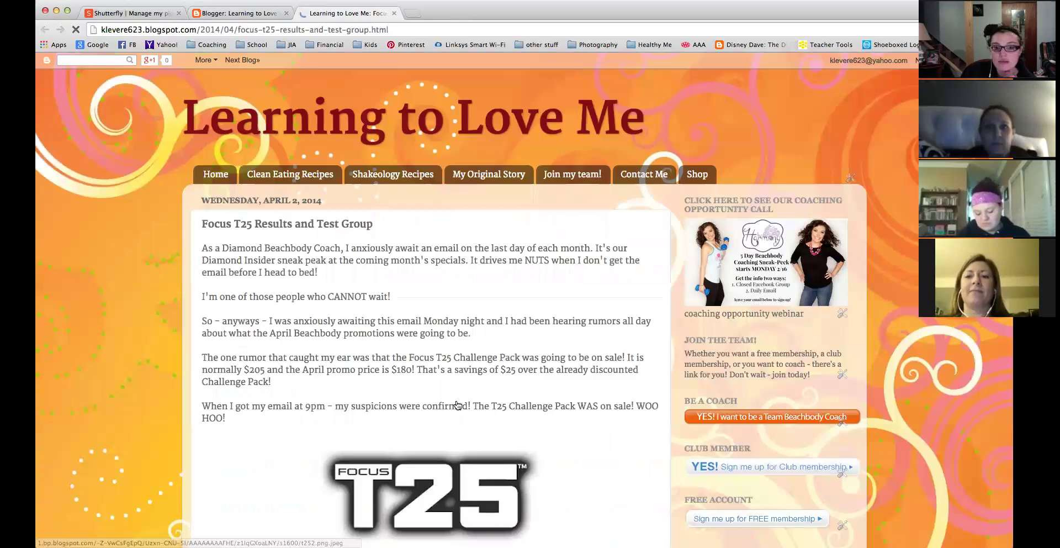
scroll(457, 403, "down", 10)
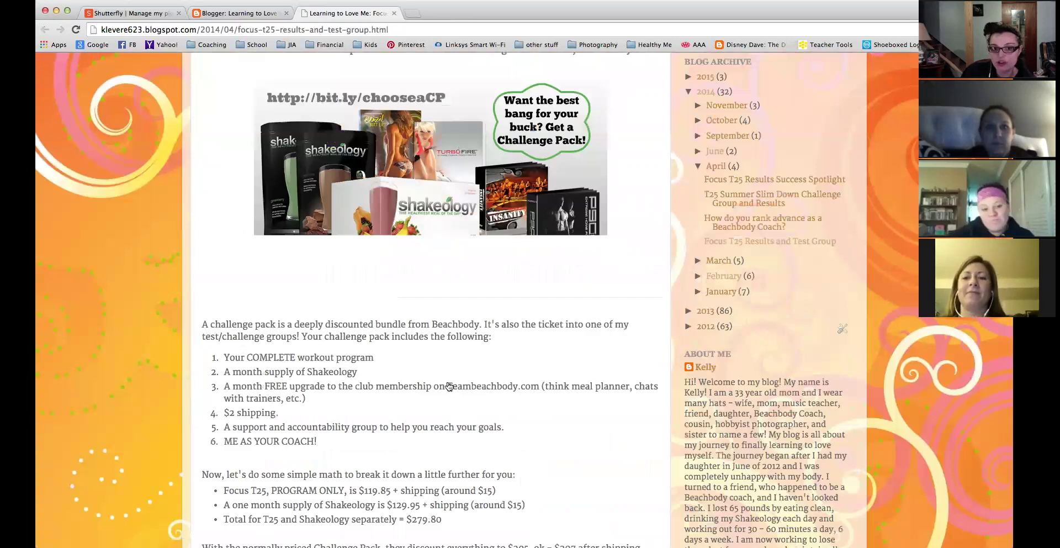
scroll(415, 381, "down", 8)
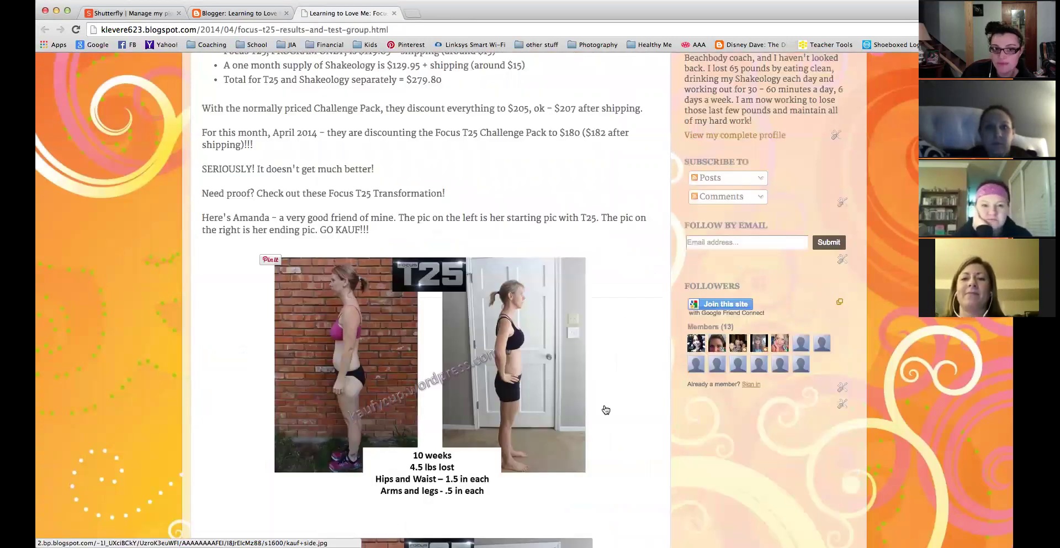
scroll(606, 409, "down", 10)
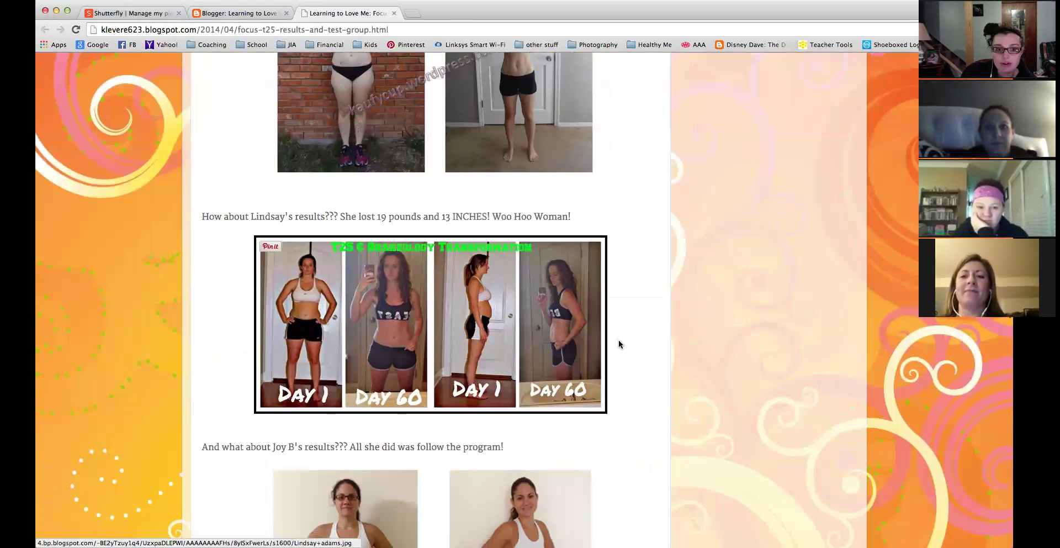
scroll(619, 344, "down", 10)
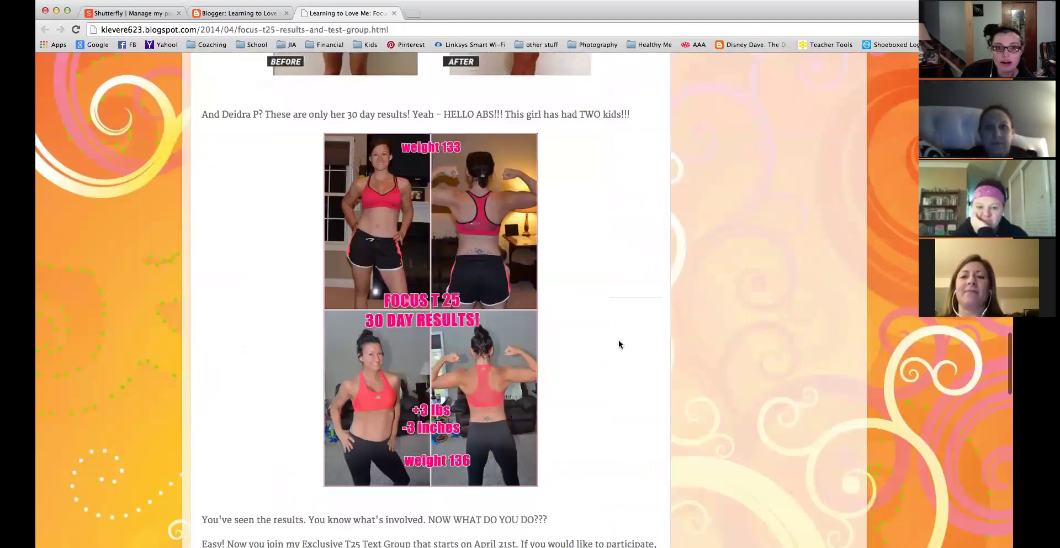
scroll(618, 343, "down", 7)
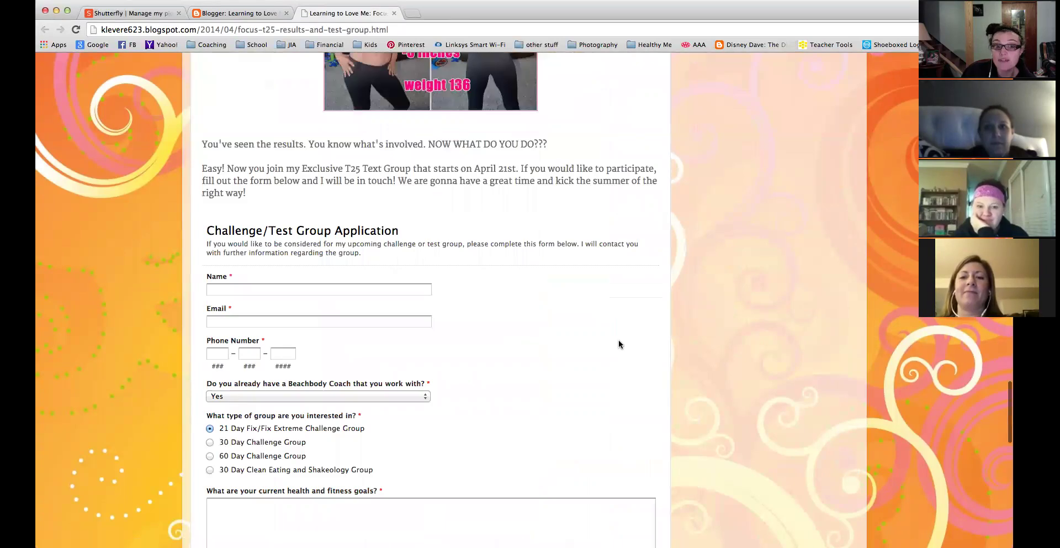
scroll(619, 344, "down", 2)
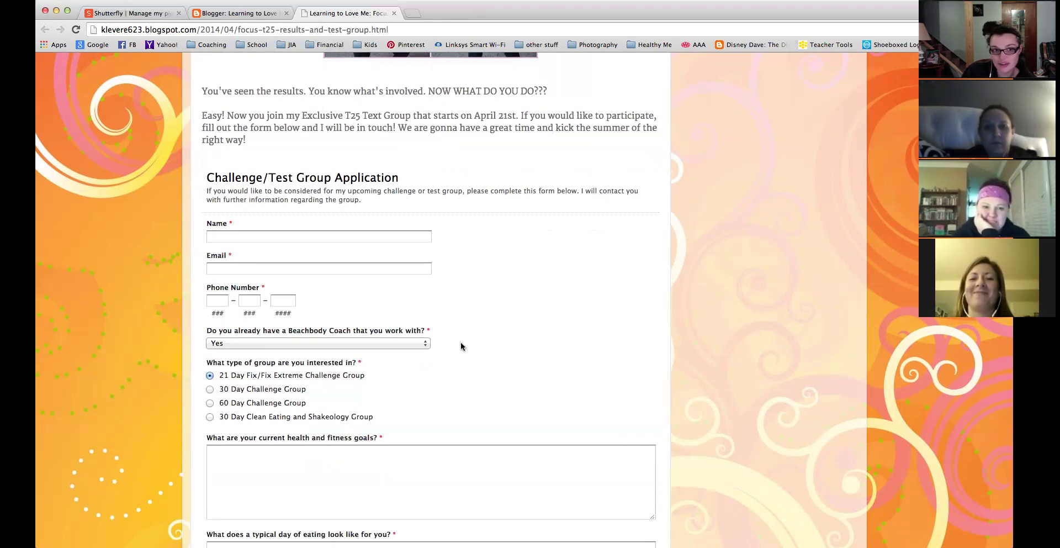
scroll(461, 341, "down", 1)
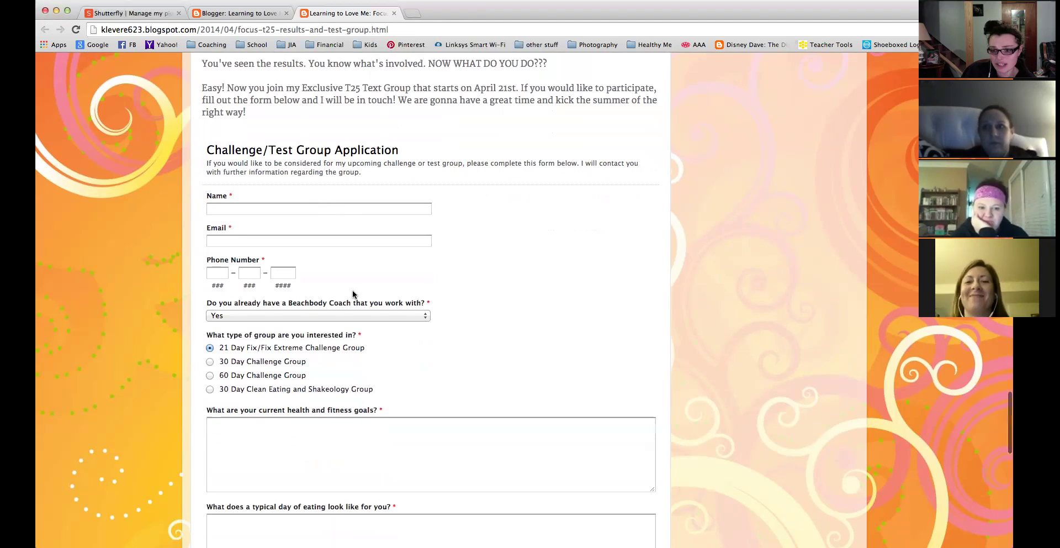
scroll(352, 286, "down", 10)
scroll(352, 291, "down", 7)
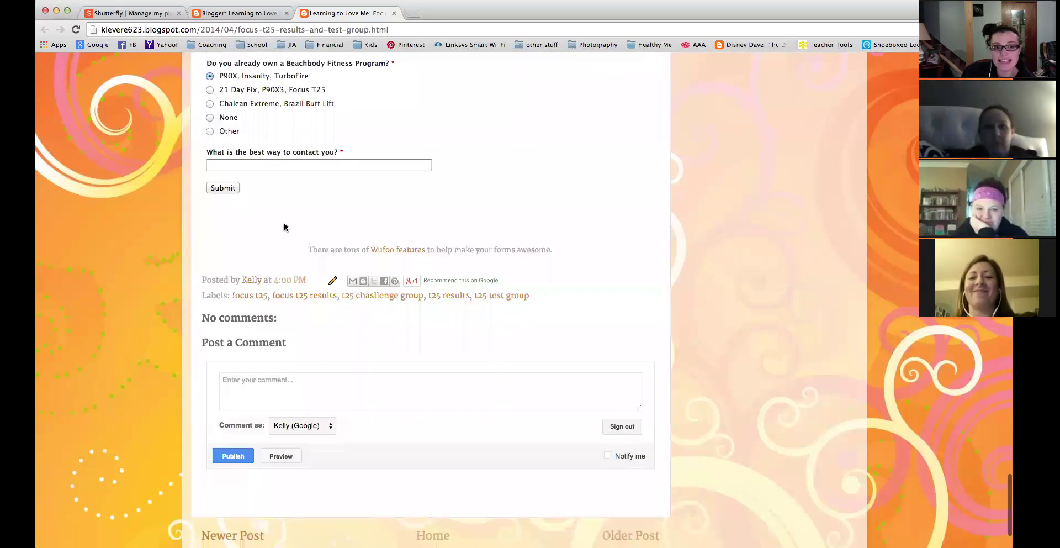
scroll(326, 278, "down", 1)
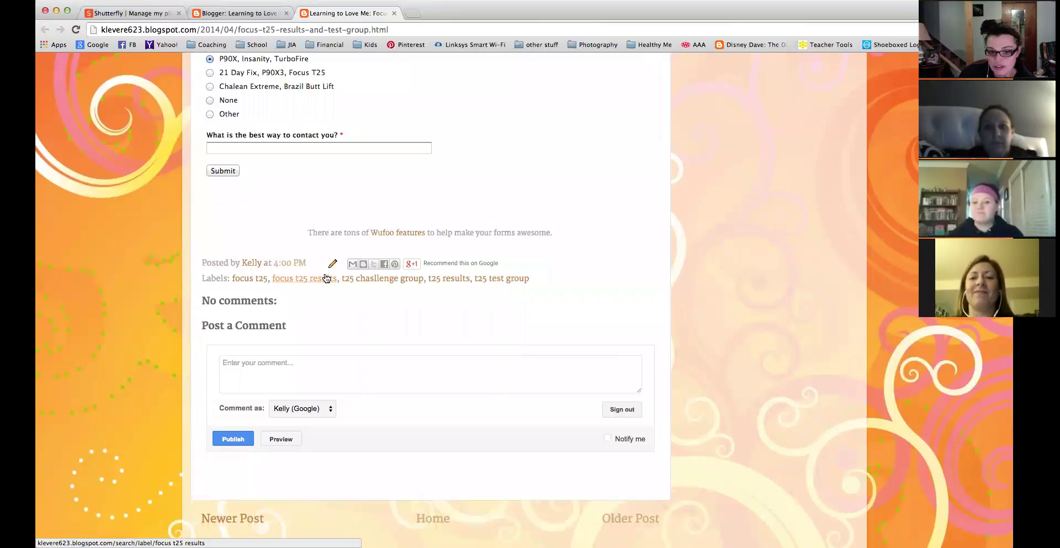
scroll(405, 177, "up", 10)
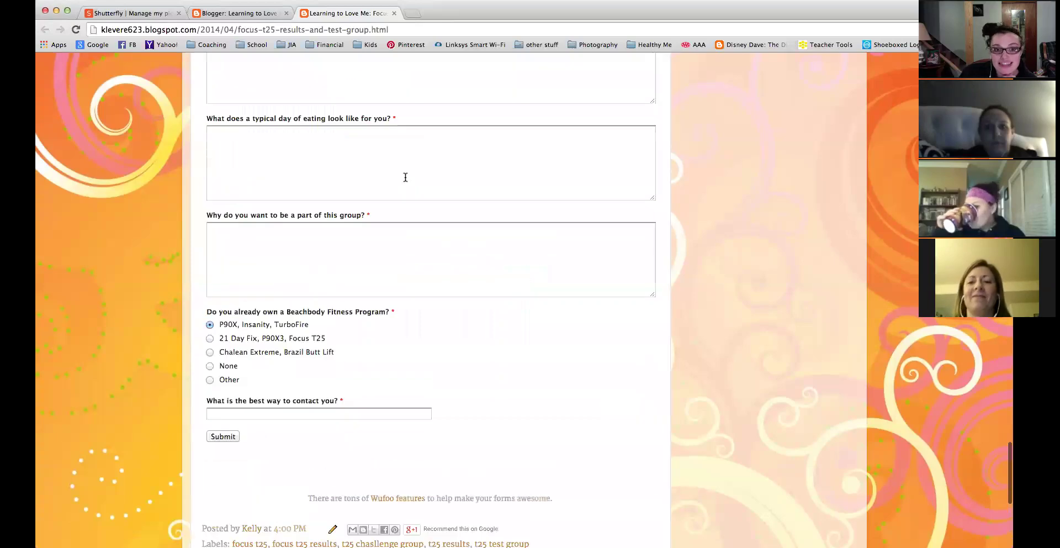
scroll(405, 177, "up", 4)
scroll(395, 395, "down", 9)
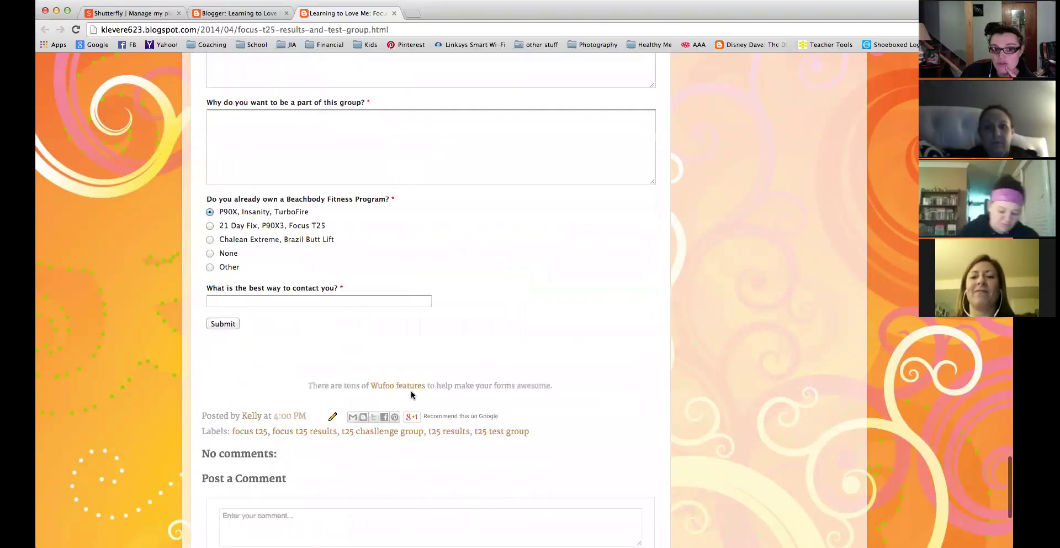
scroll(507, 260, "up", 11)
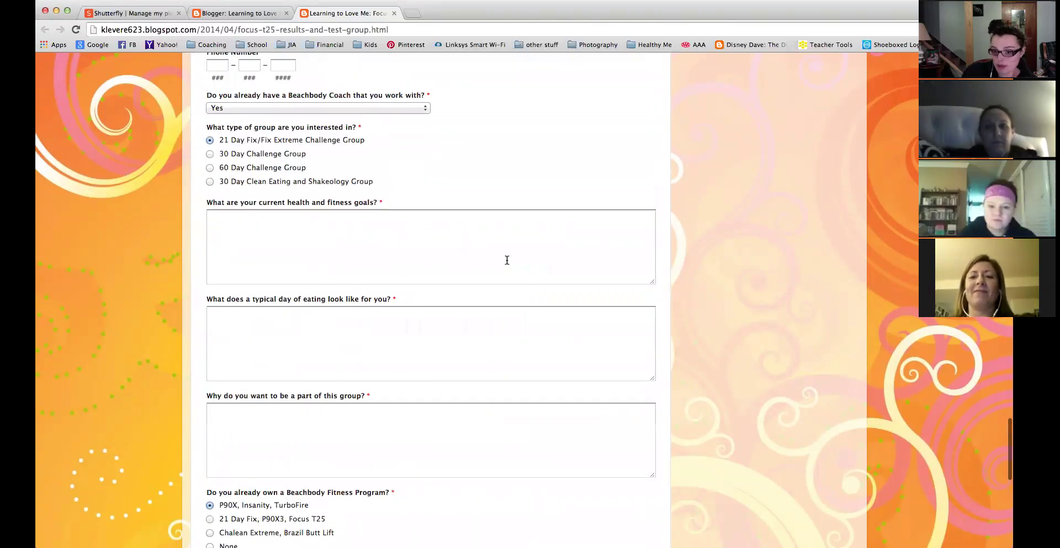
scroll(506, 259, "up", 1)
scroll(507, 260, "up", 14)
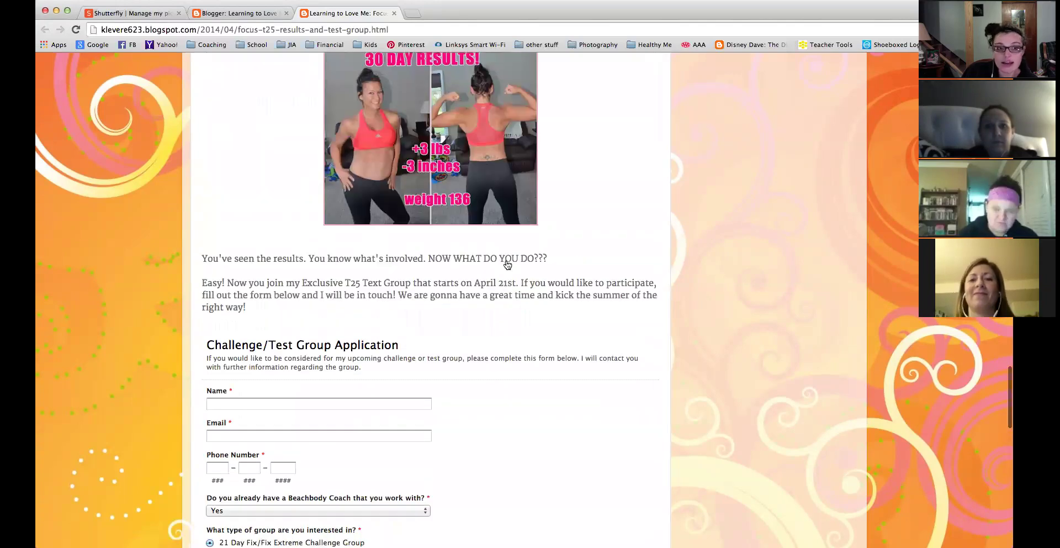
Close the Focus T25 post and view 21 Day Fix Extreme VIP Test Group live.
left_click(394, 14)
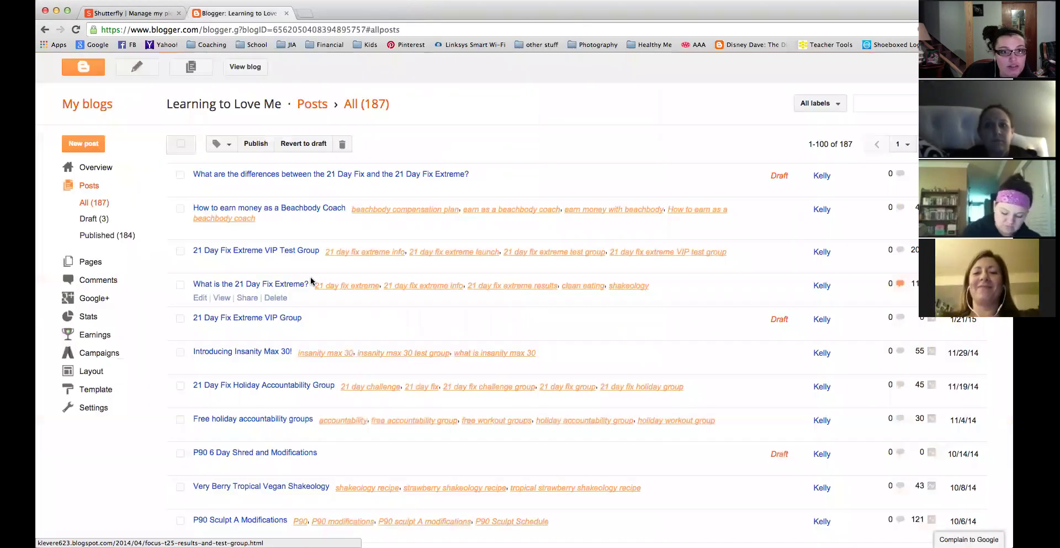
scroll(311, 282, "down", 3)
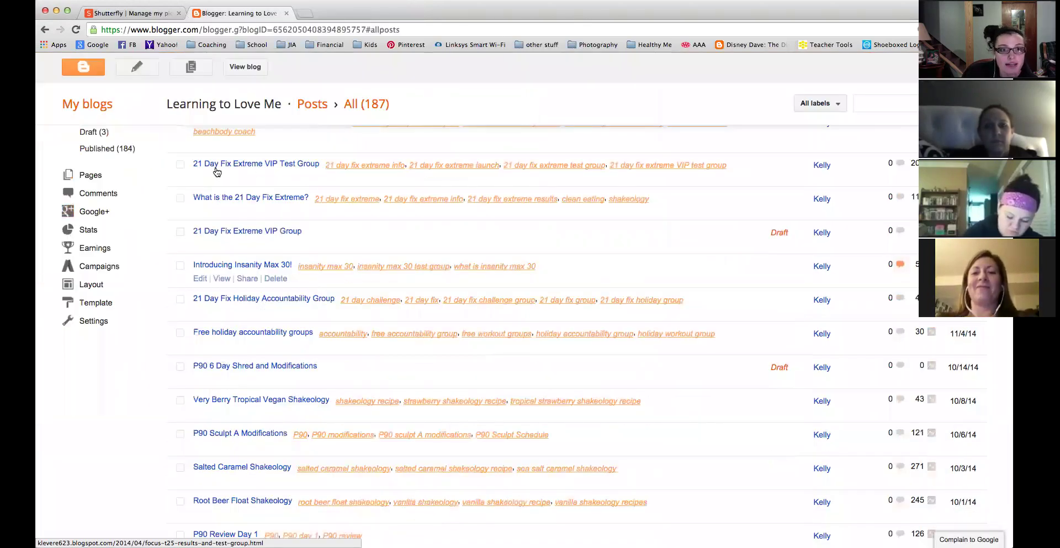
left_click(218, 174)
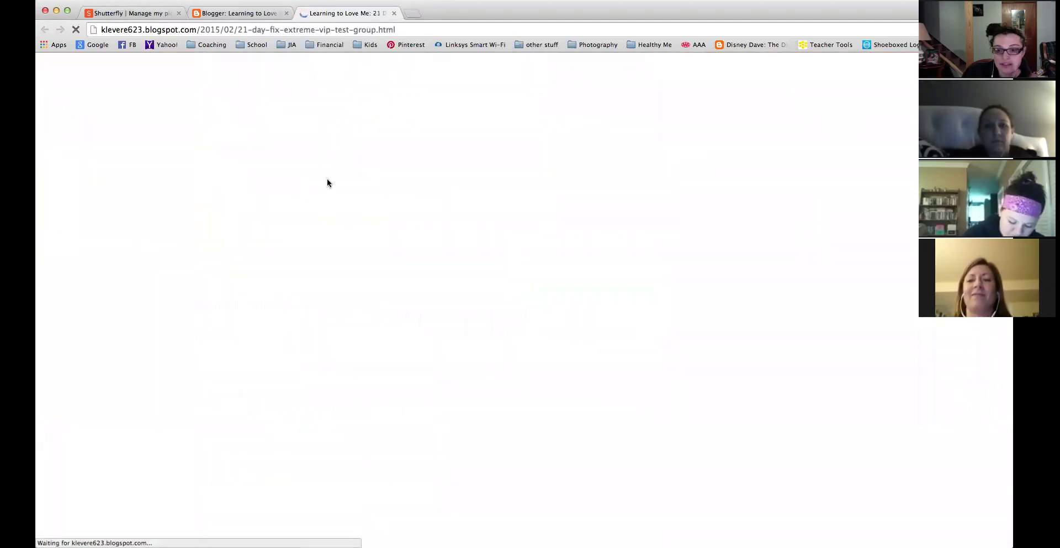
Scroll through the post's embedded VIP Group form.
scroll(445, 340, "down", 3)
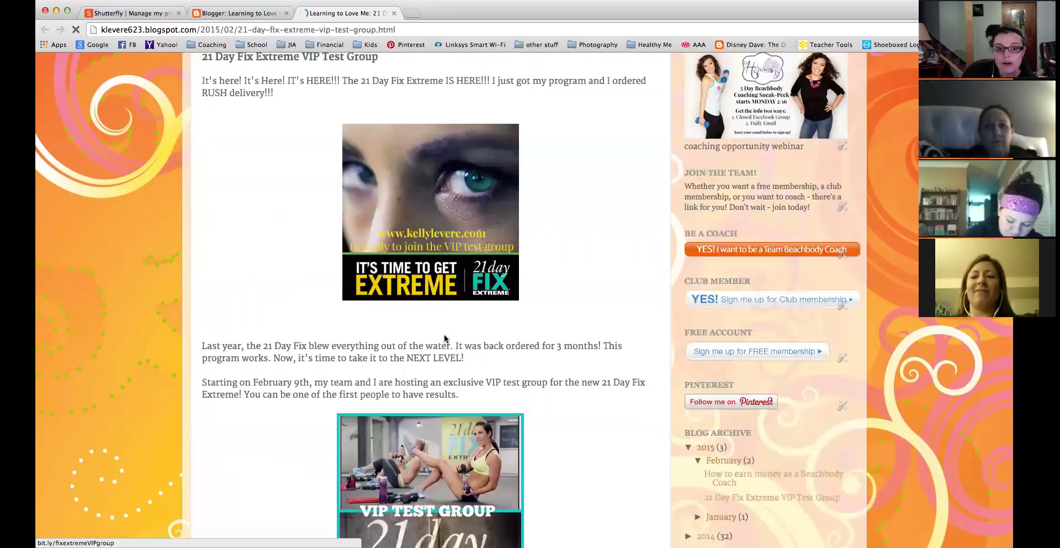
scroll(445, 338, "down", 20)
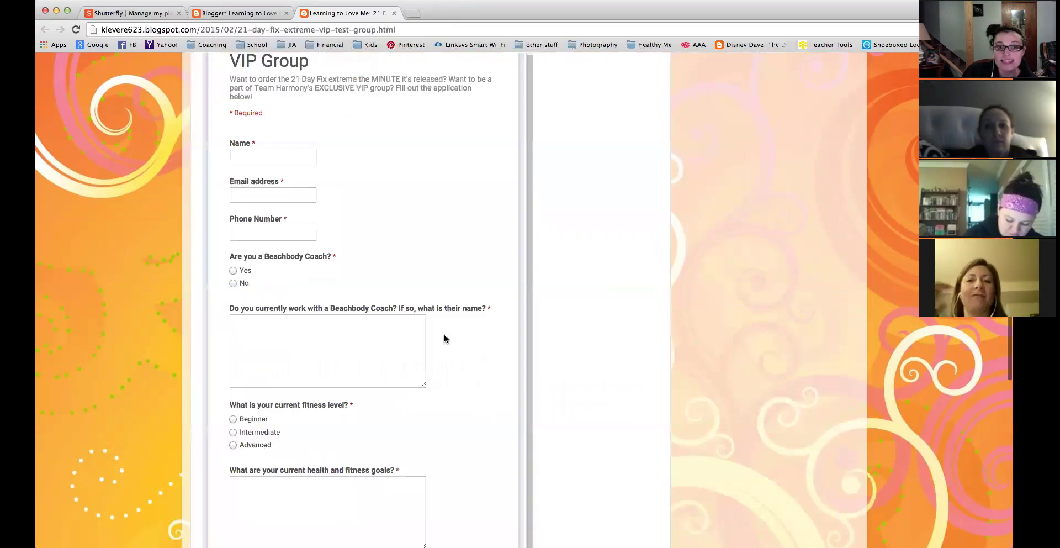
scroll(445, 338, "up", 7)
scroll(523, 336, "down", 1)
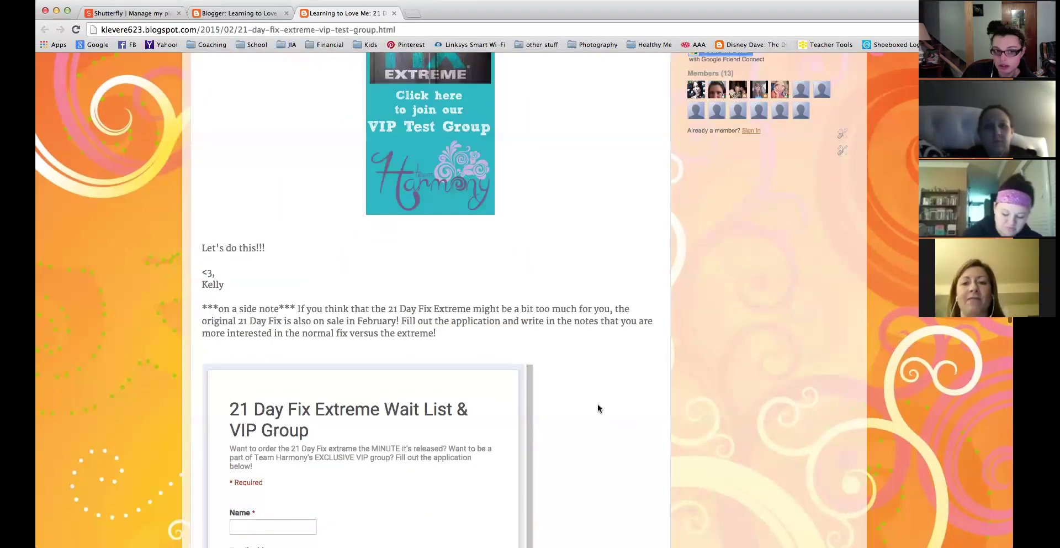
scroll(598, 408, "down", 5)
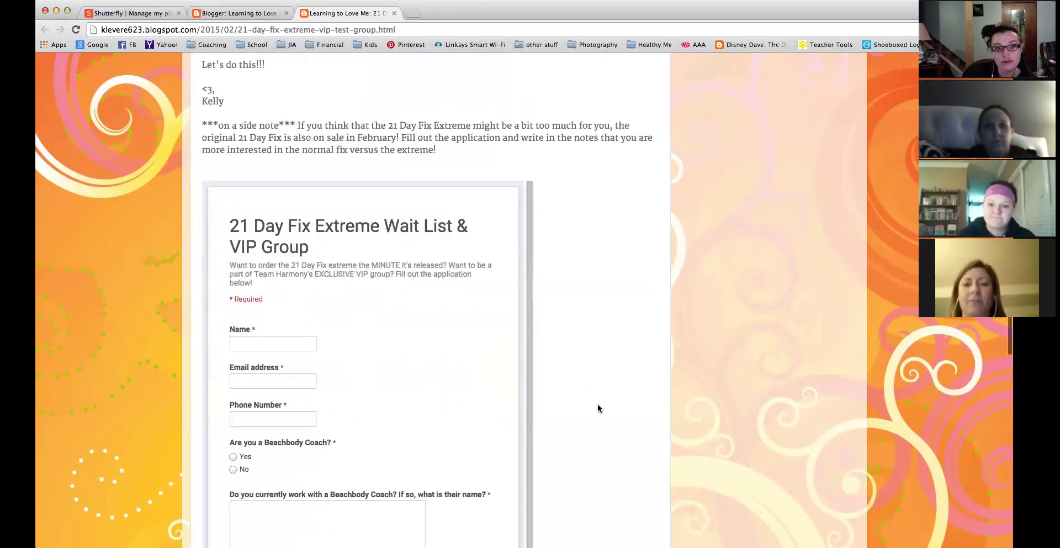
scroll(597, 405, "down", 10)
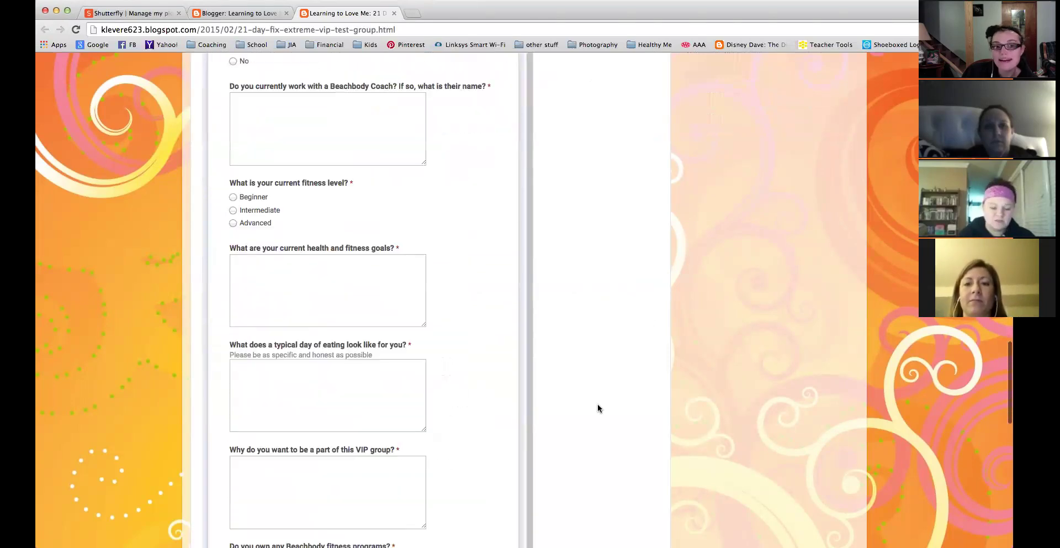
scroll(597, 408, "down", 6)
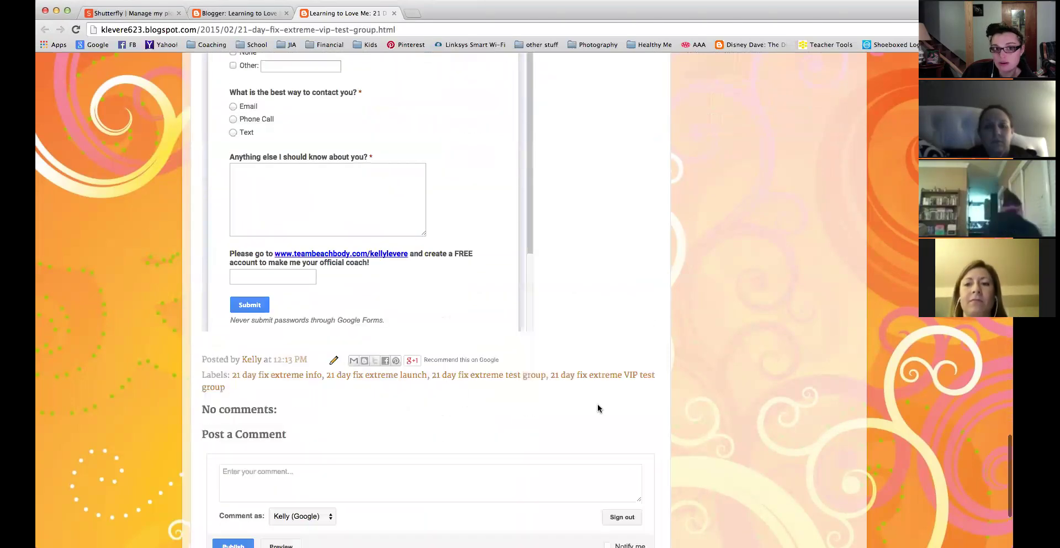
scroll(597, 408, "up", 20)
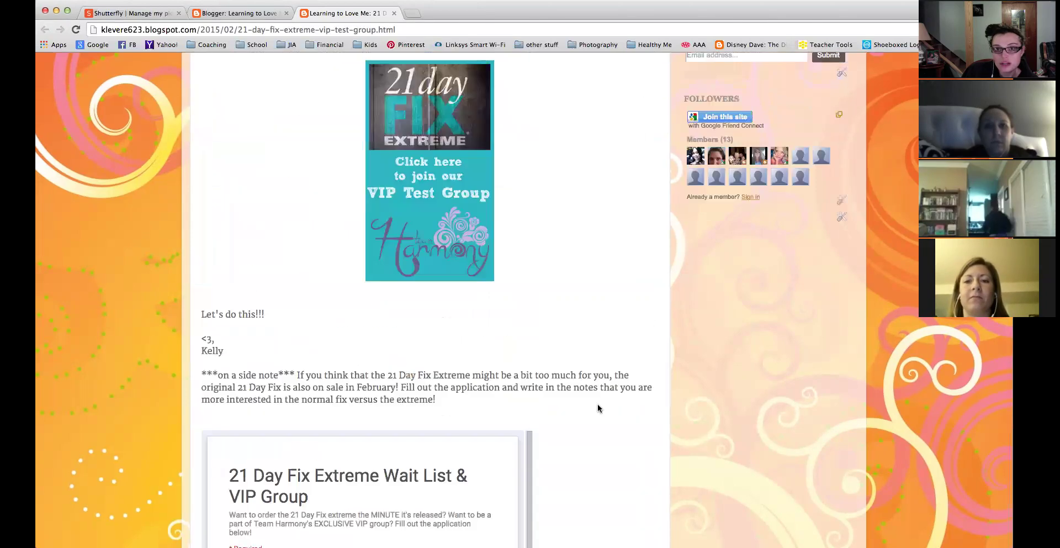
scroll(443, 45, "up", 15)
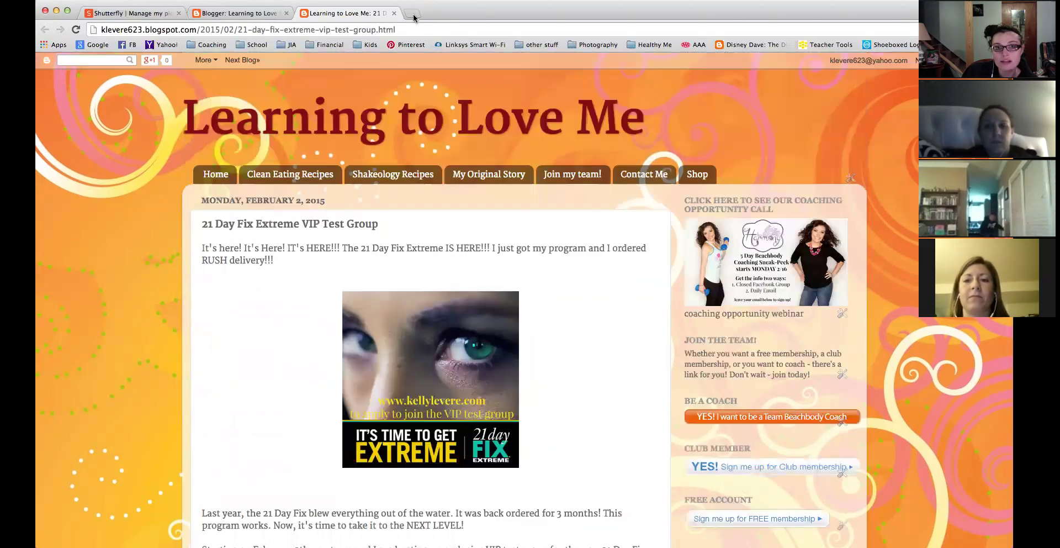
left_click(413, 15)
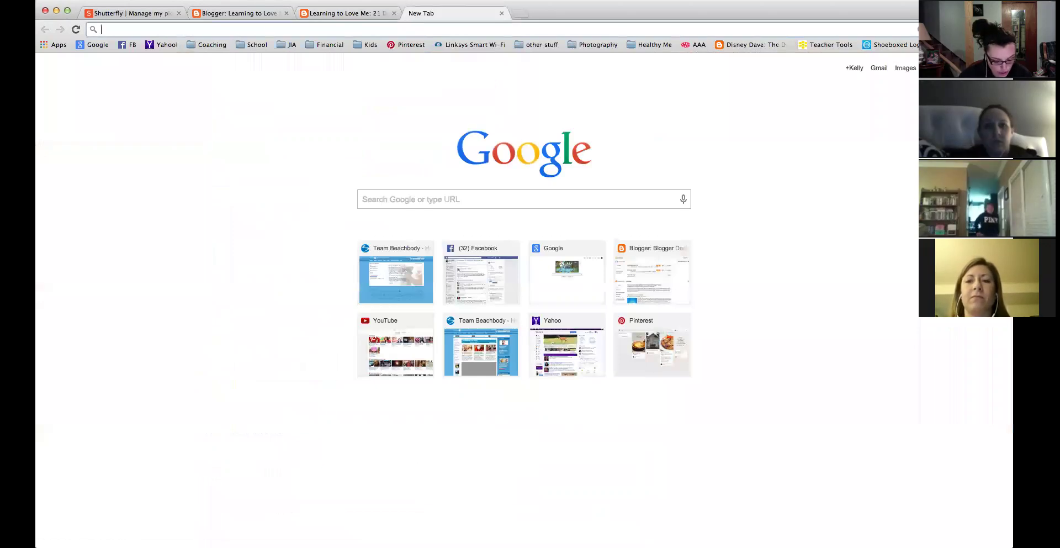
type("www.w")
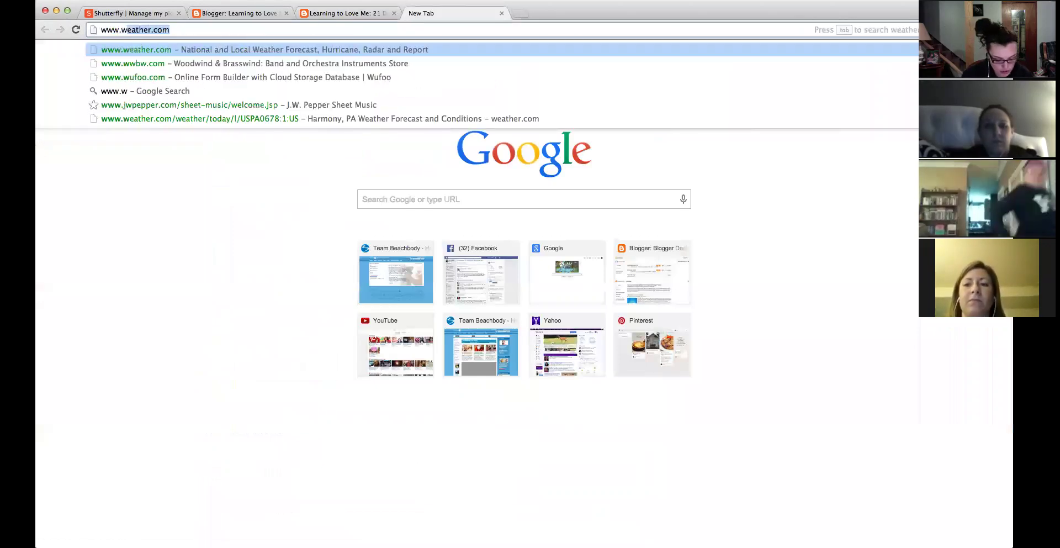
type("ufoo")
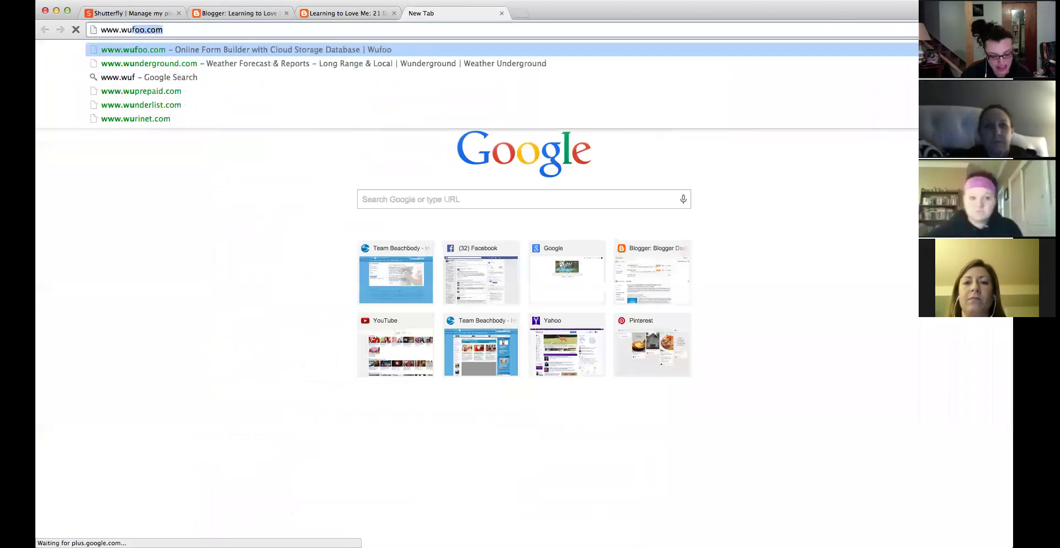
type(".com")
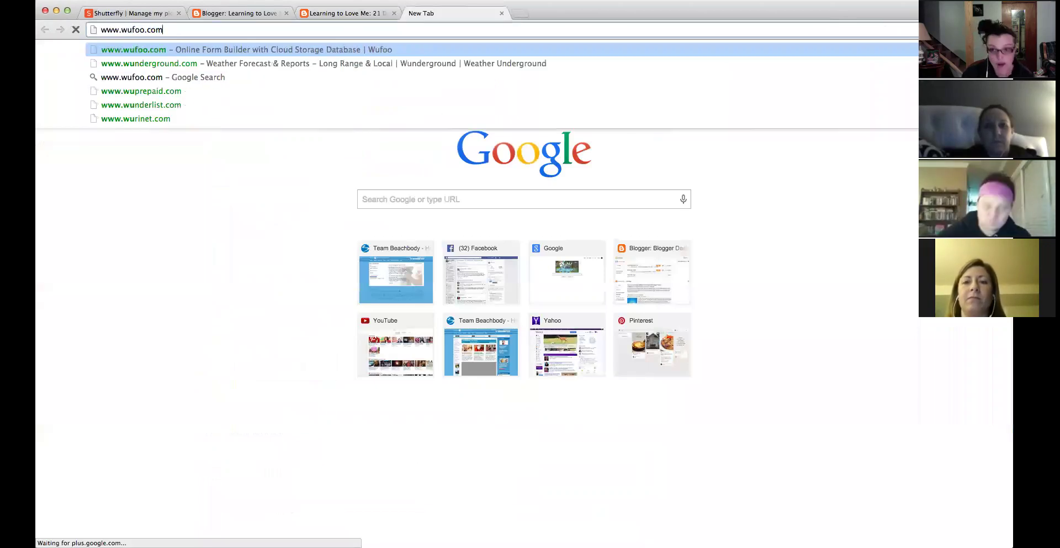
key("Return")
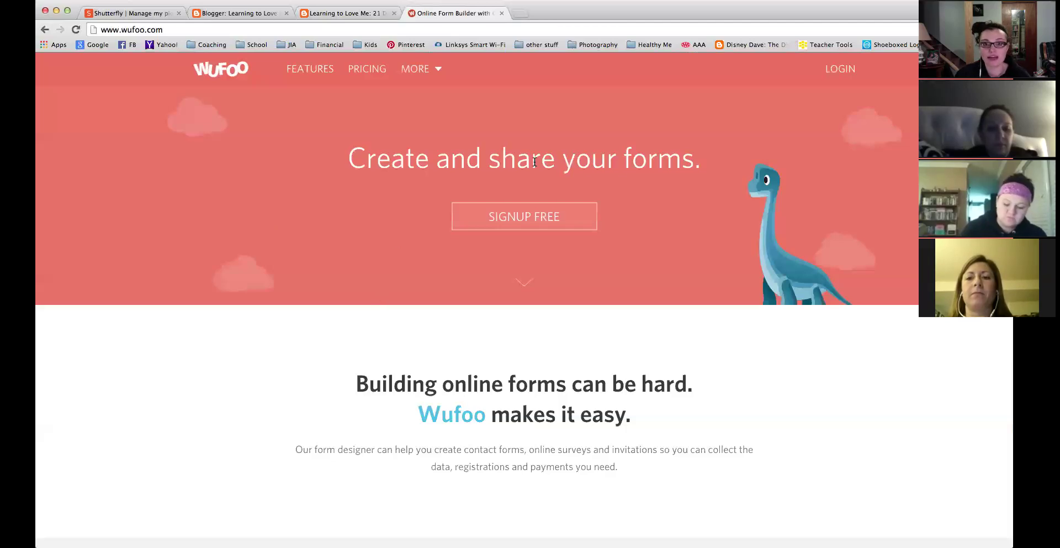
Fill in the free signup form with an email, password and account URL, then submit.
left_click(516, 217)
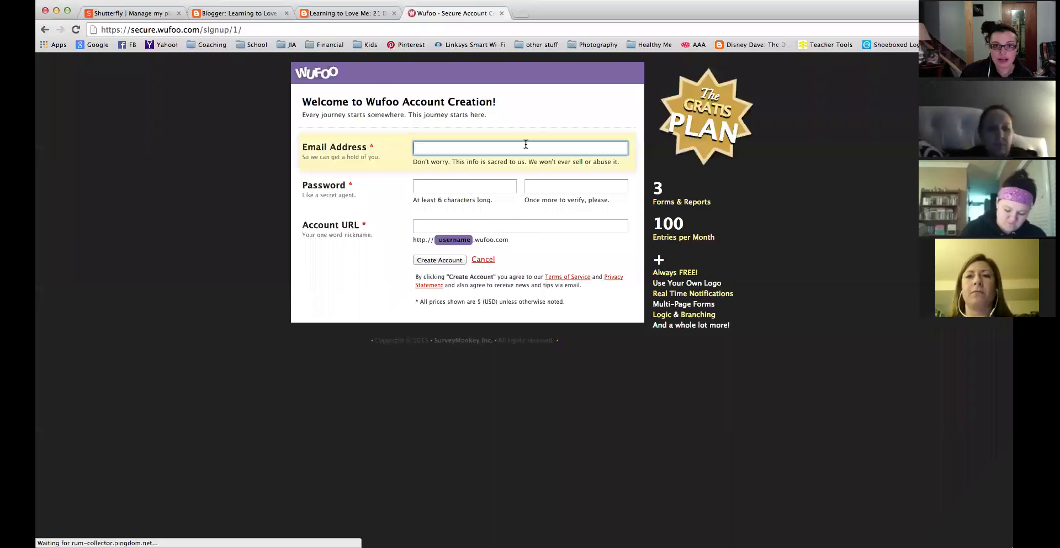
left_click(525, 147)
key("Down")
key("Tab")
type("••••••••")
key("Tab")
type("••••••••")
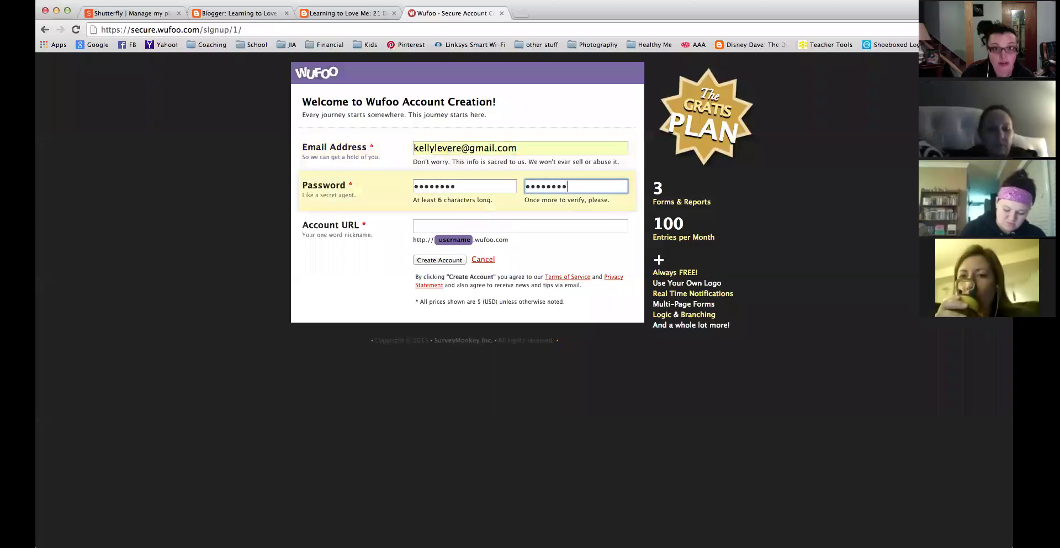
key("Tab")
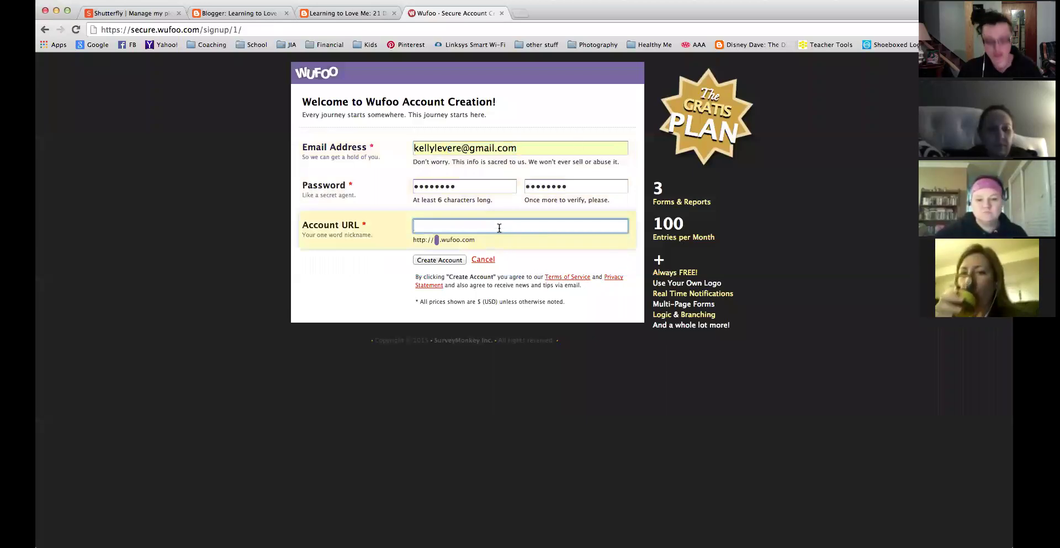
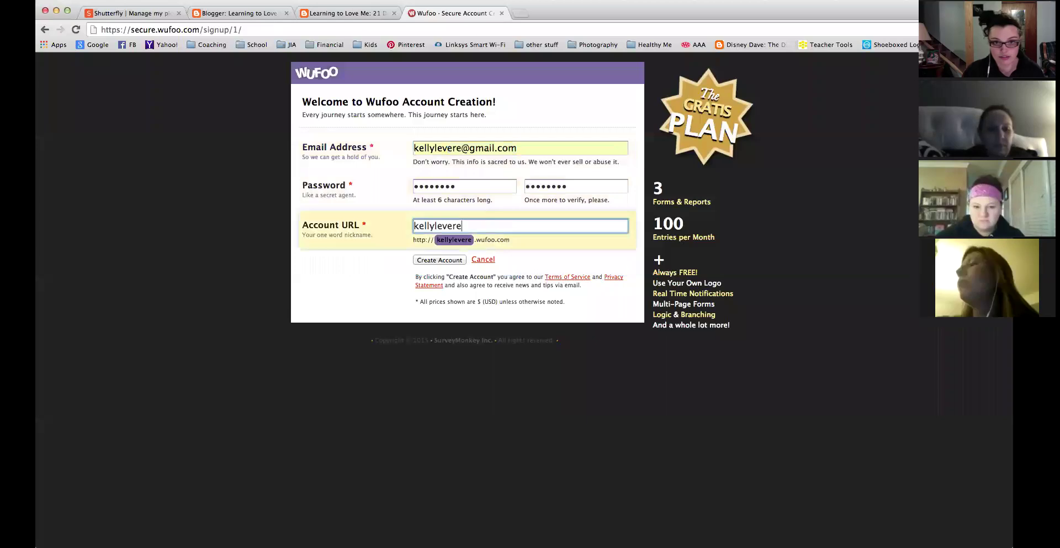
left_click(385, 263)
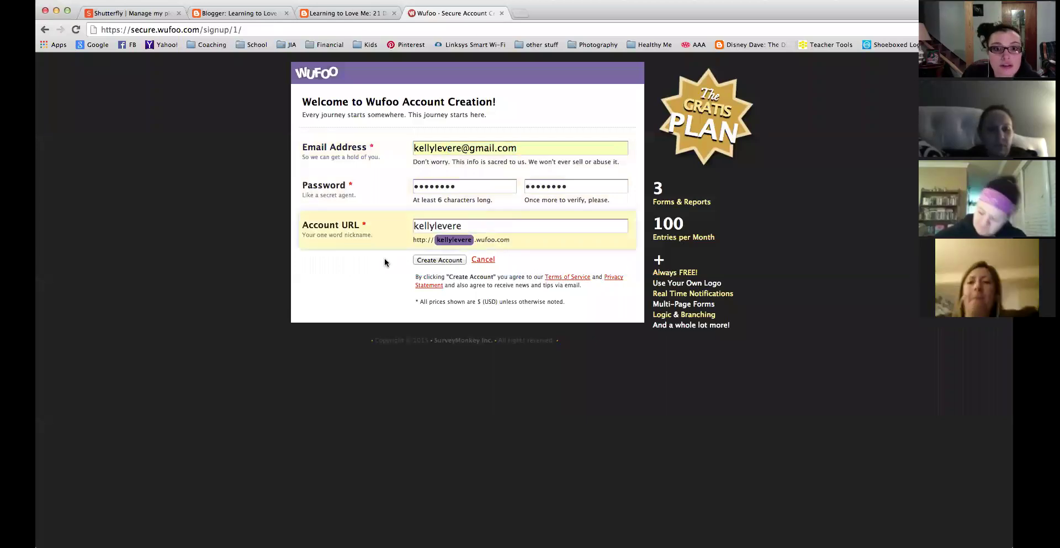
left_click(427, 260)
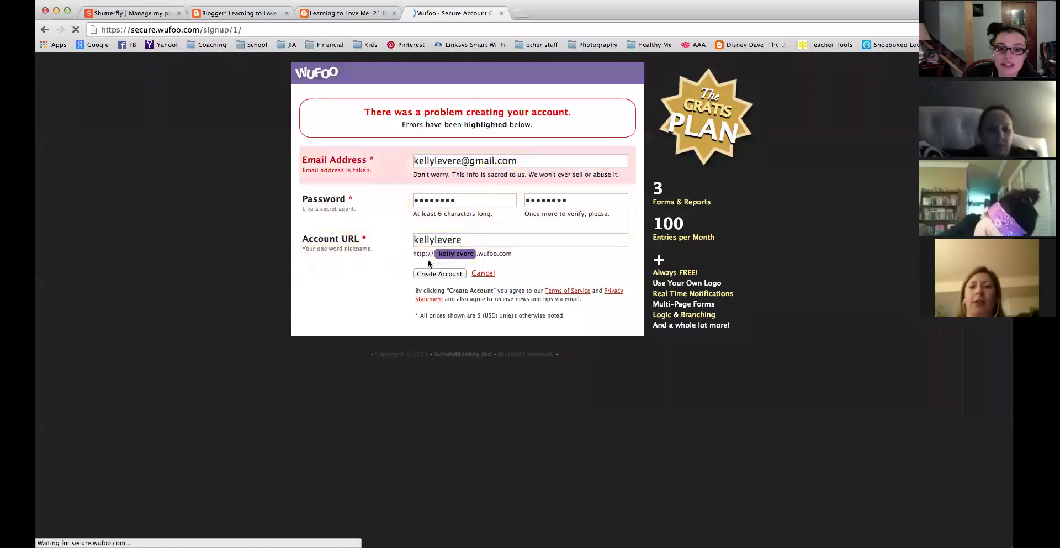
Replace the already-taken email with a different address and resubmit the account.
triple_click(534, 161)
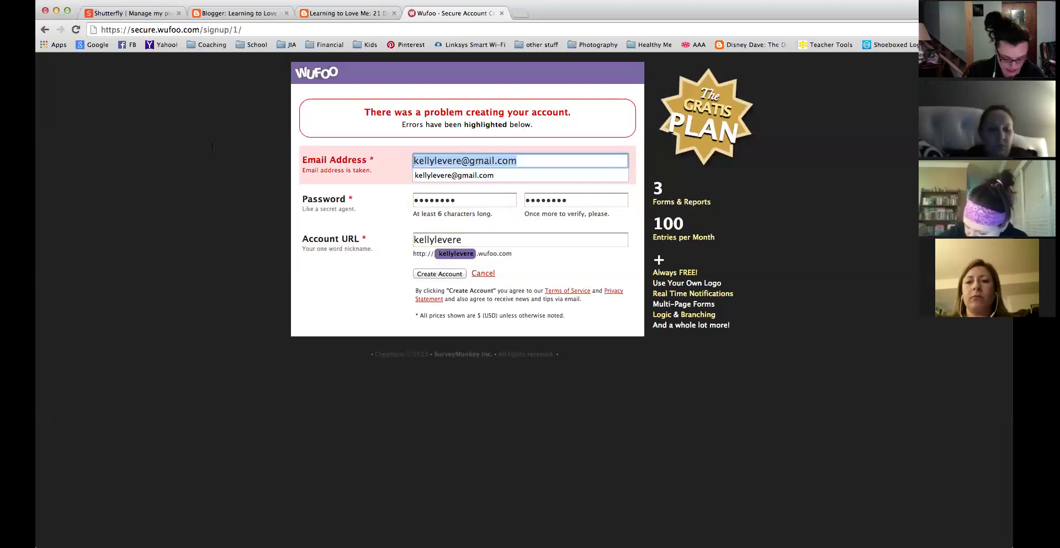
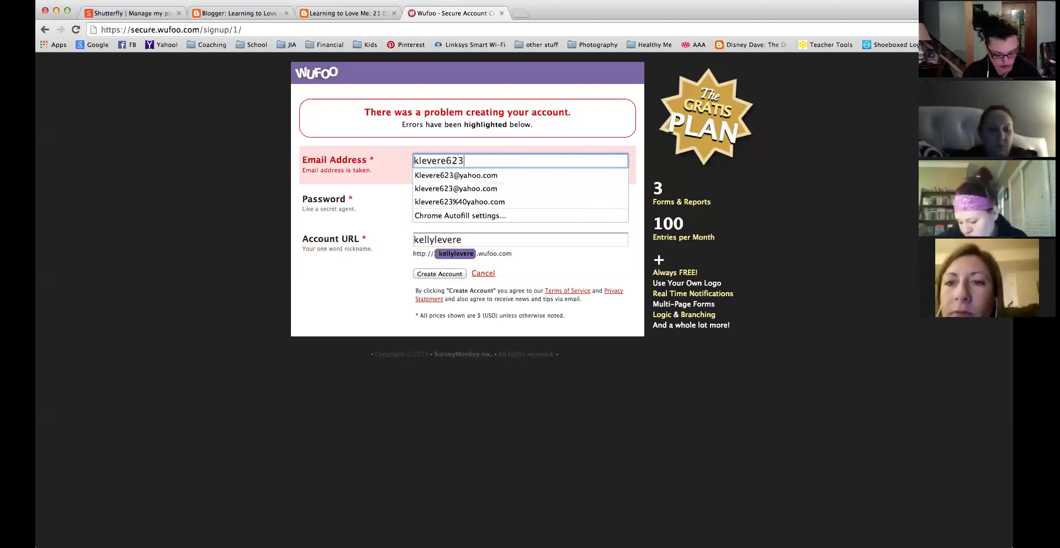
key("Tab")
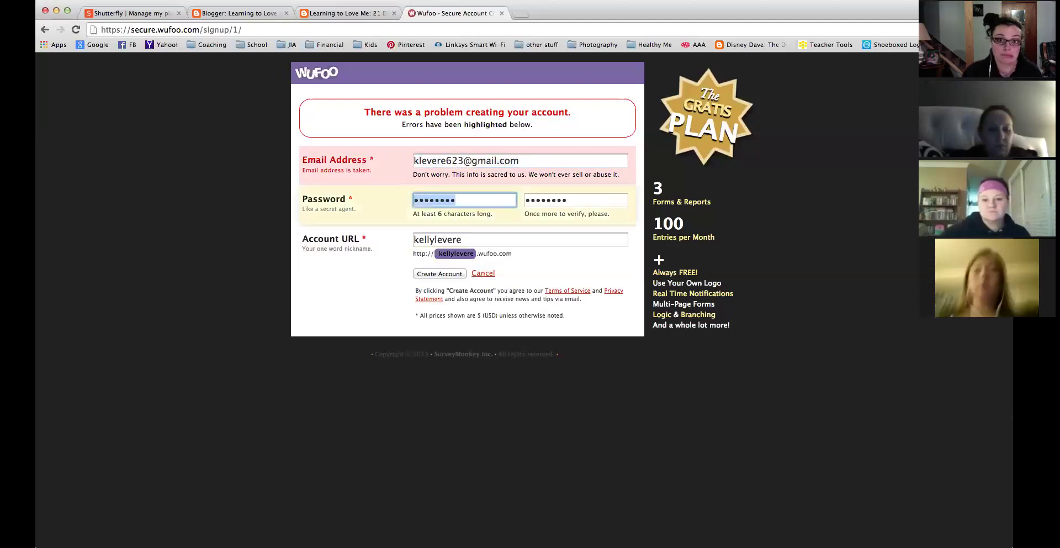
left_click(457, 274)
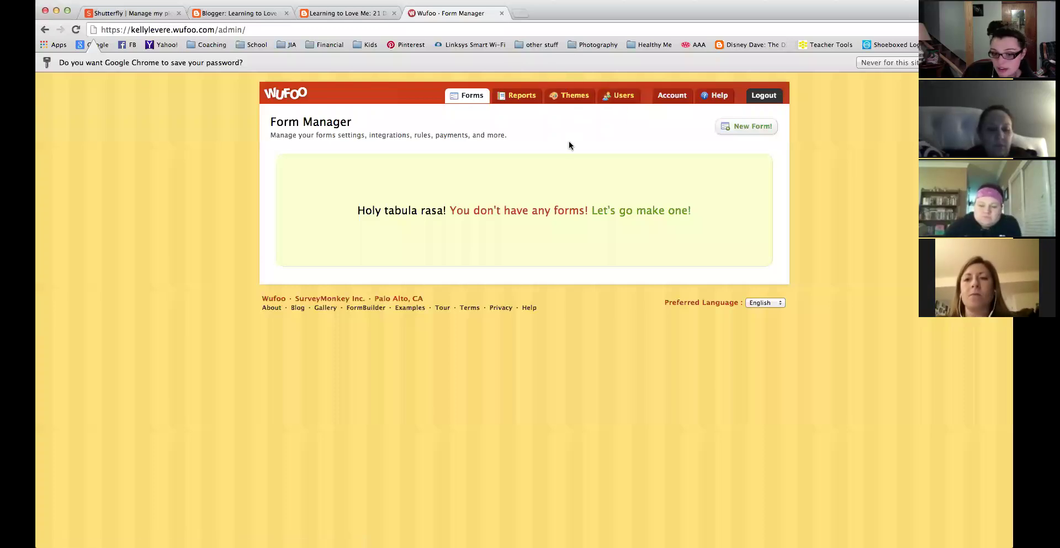
Start a new Untitled Form, adding then deleting a Name field so none remain.
left_click(741, 129)
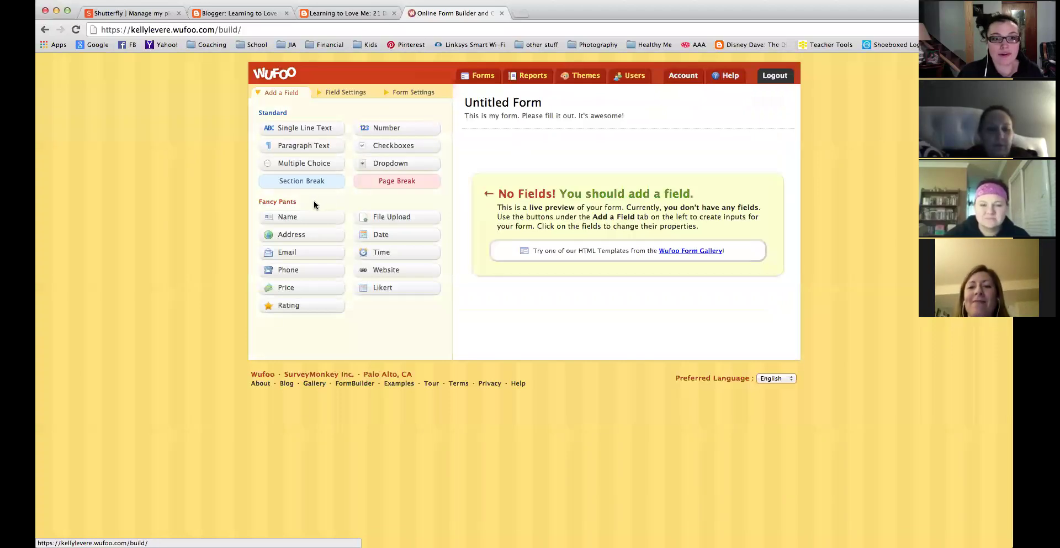
left_click(294, 219)
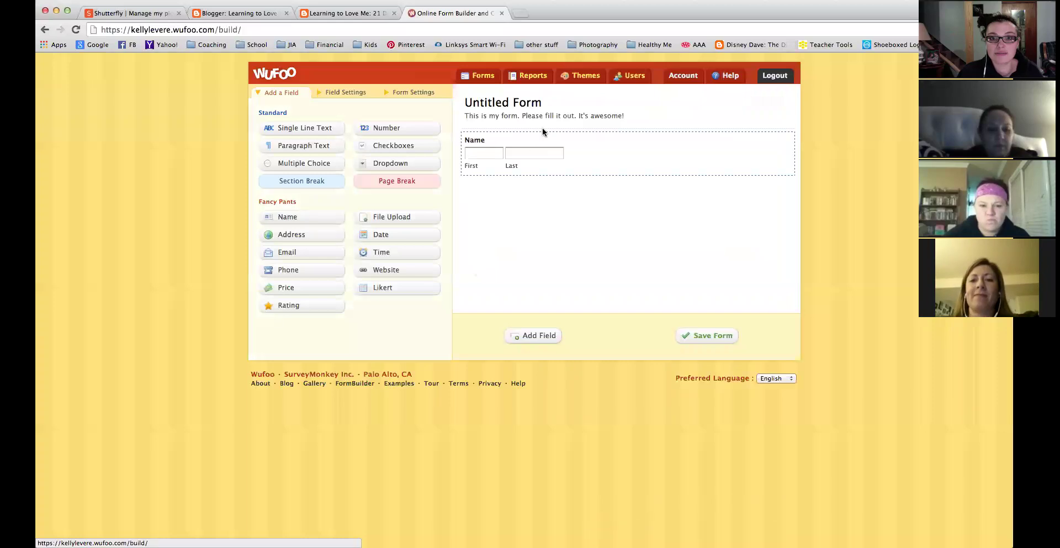
left_click(511, 114)
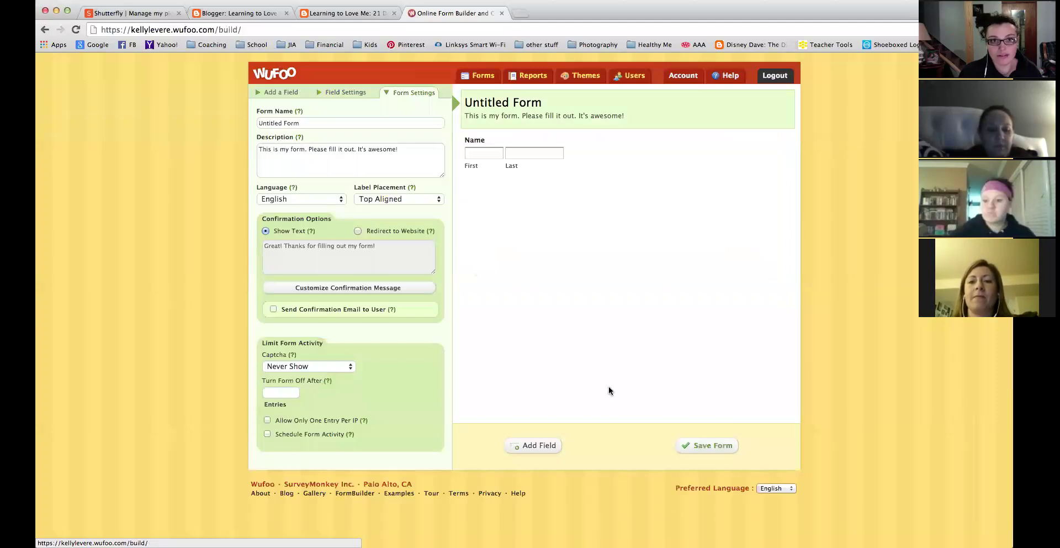
left_click(280, 91)
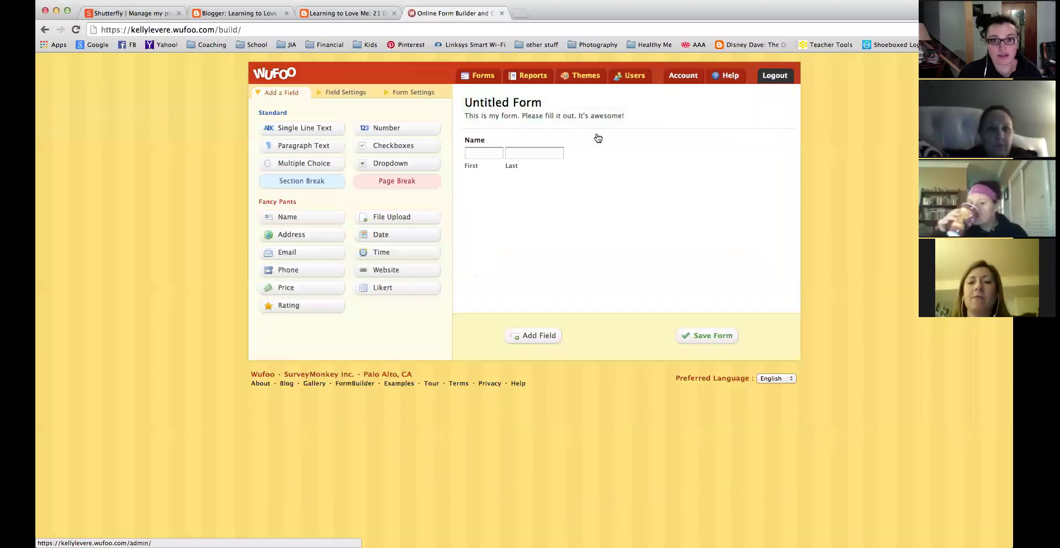
left_click(783, 181)
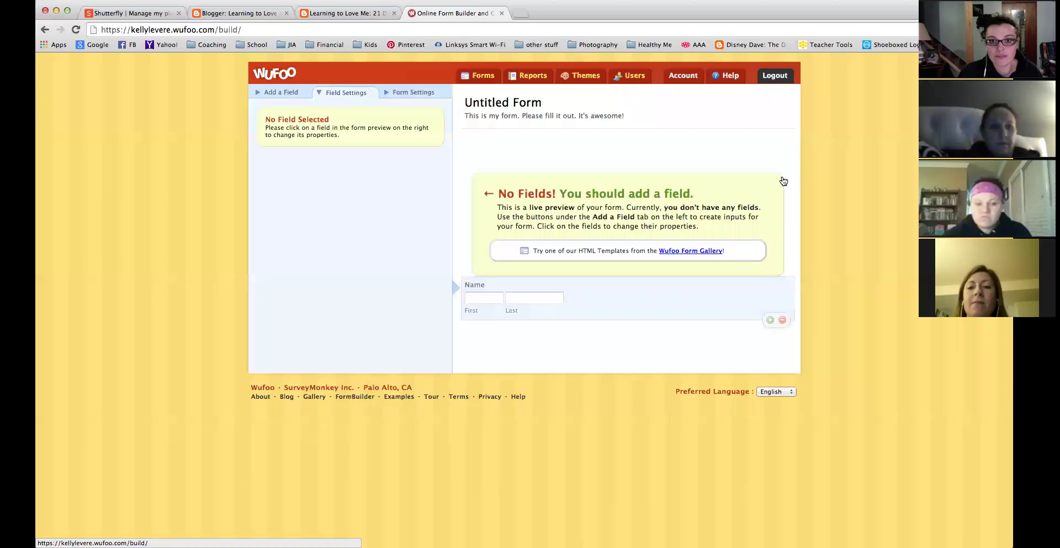
left_click(499, 108)
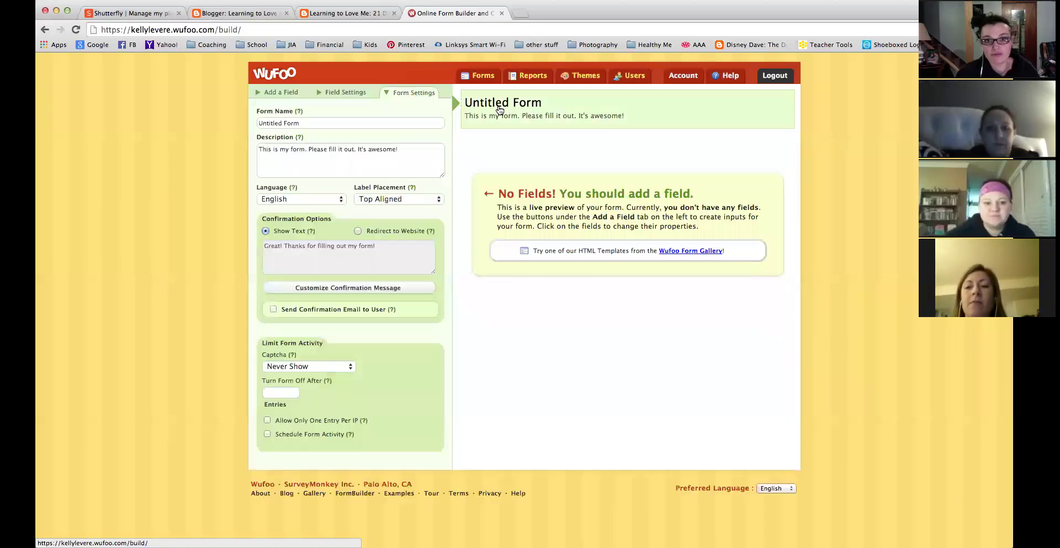
left_click(278, 94)
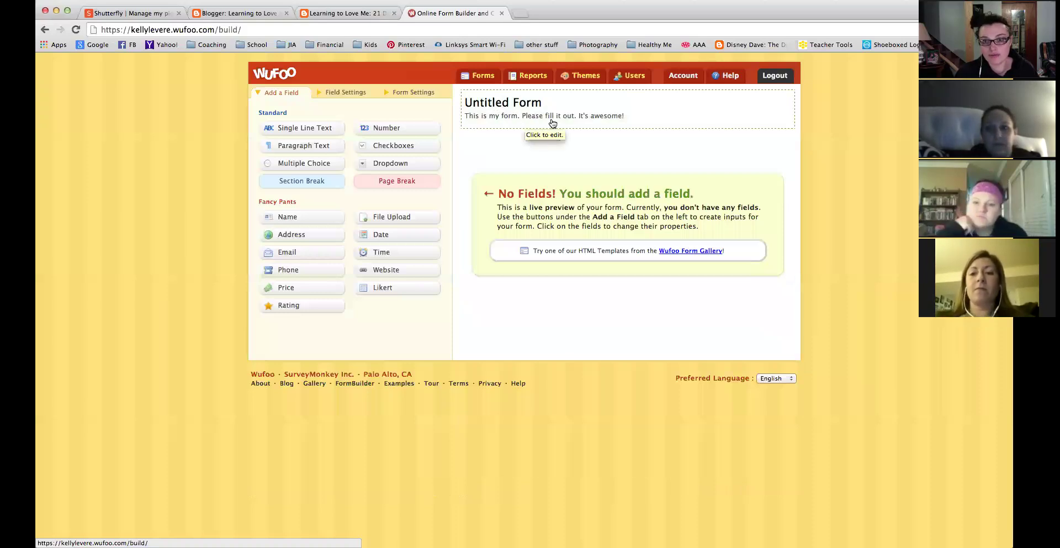
Rename the form to 'Join Team Harmony'.
left_click(552, 122)
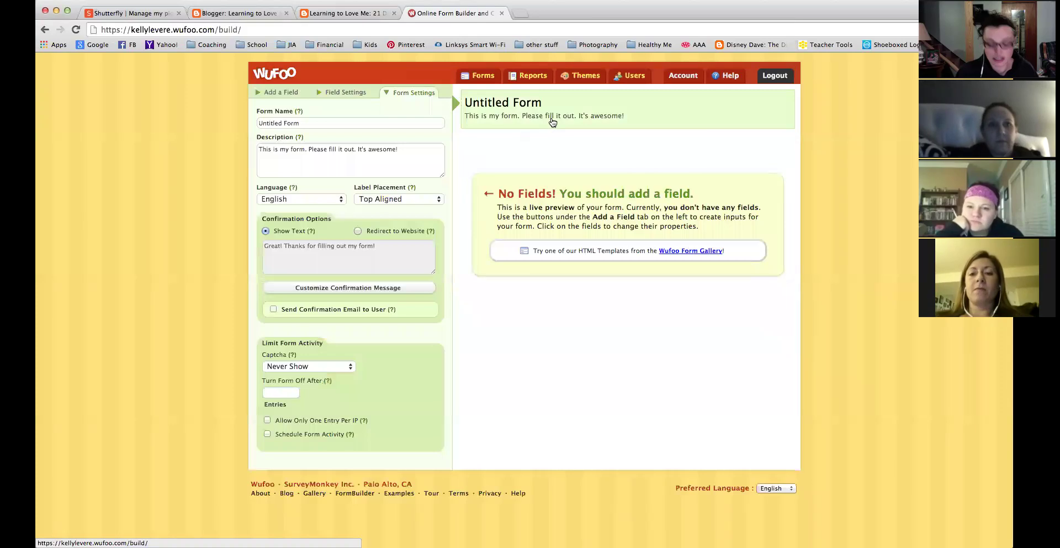
left_click_drag(314, 127, 237, 124)
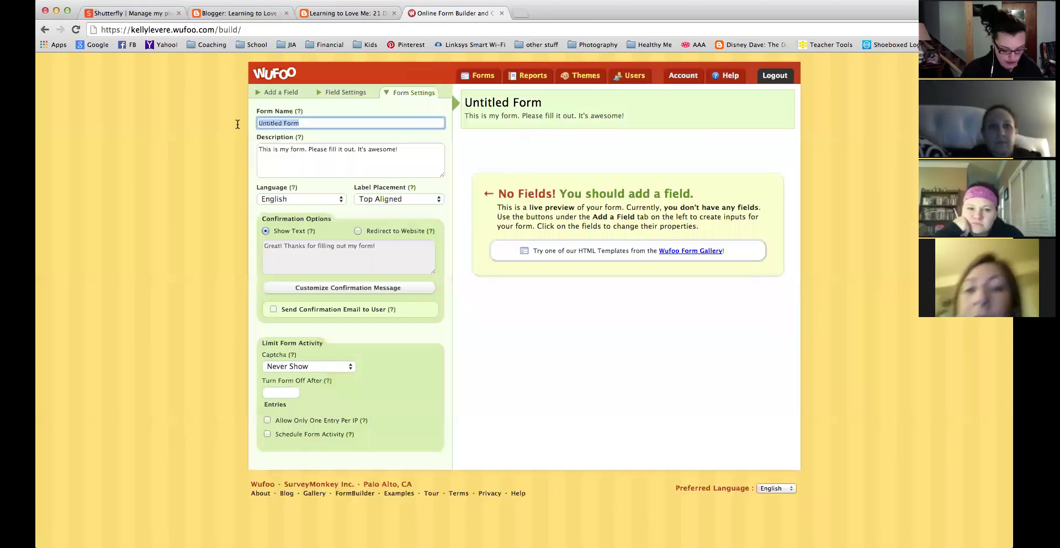
type("Join")
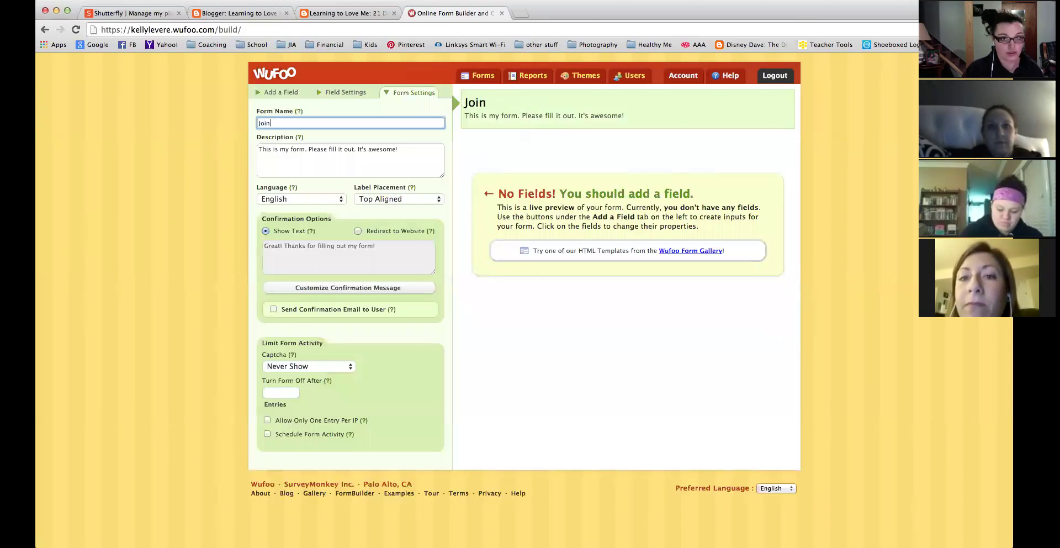
type(" Team Harmony")
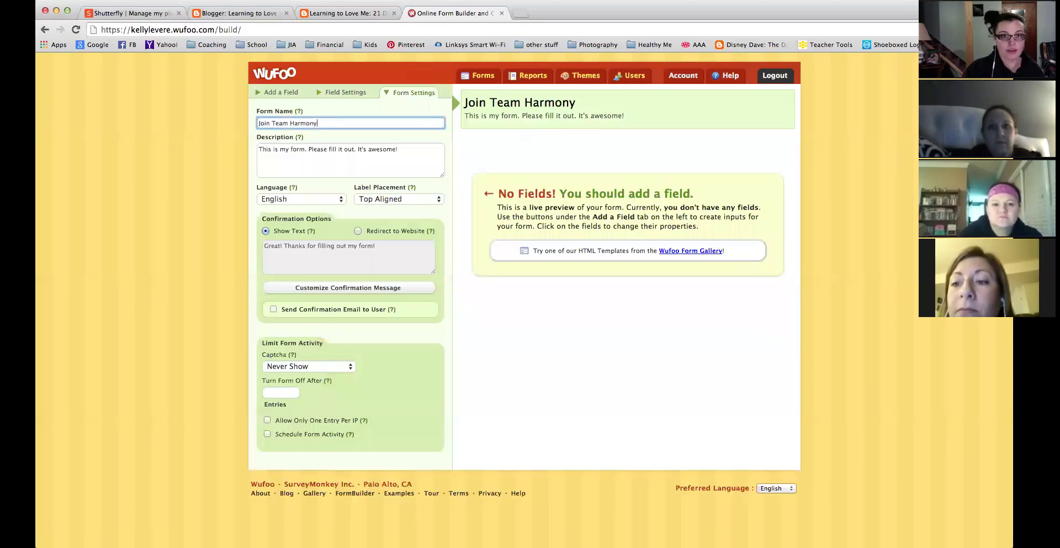
key("Tab")
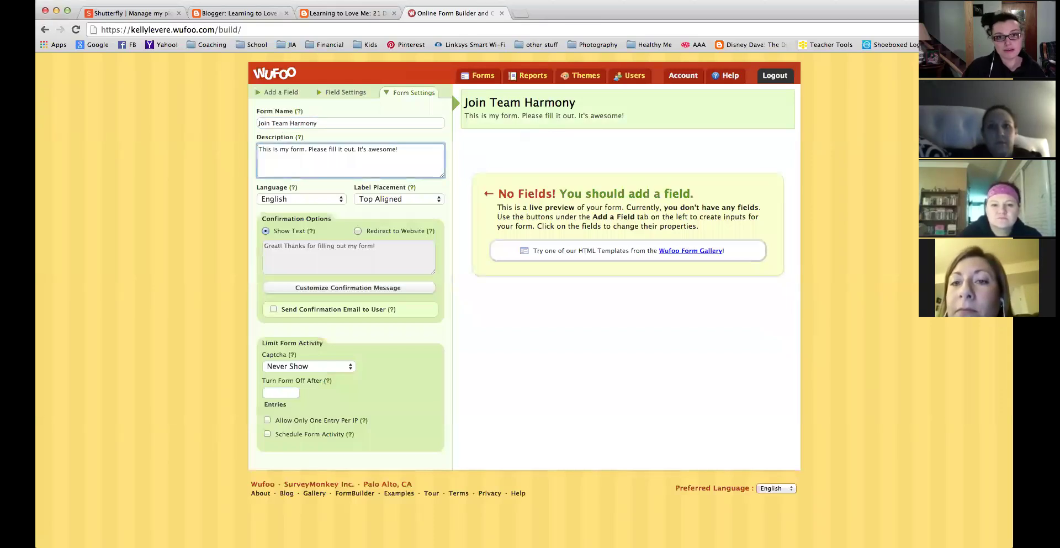
Write a description inviting would-be Team Harmony coaches to apply, keeping labels Top Aligned.
left_click_drag(407, 152, 61, 119)
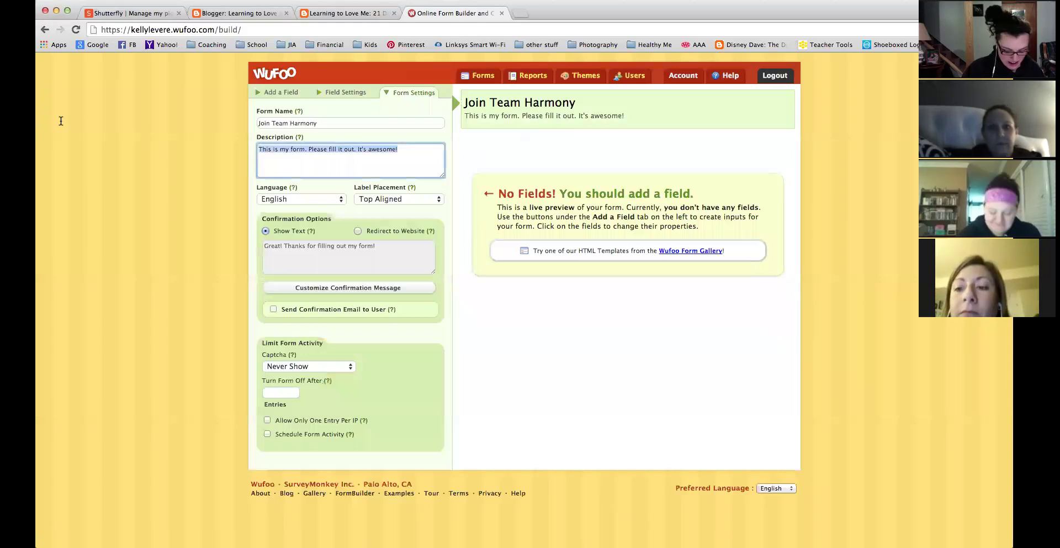
type("If you")
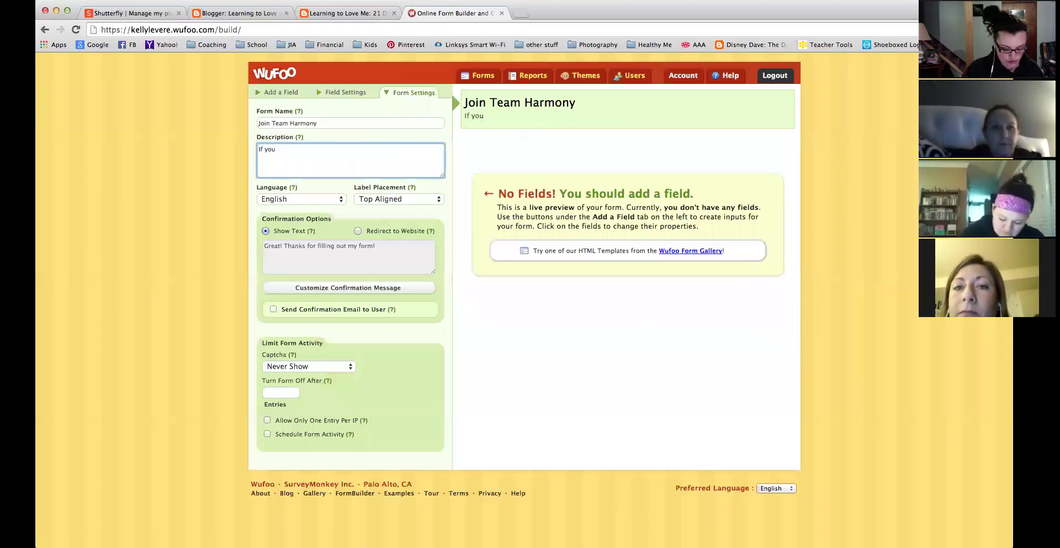
type(" would like to jo")
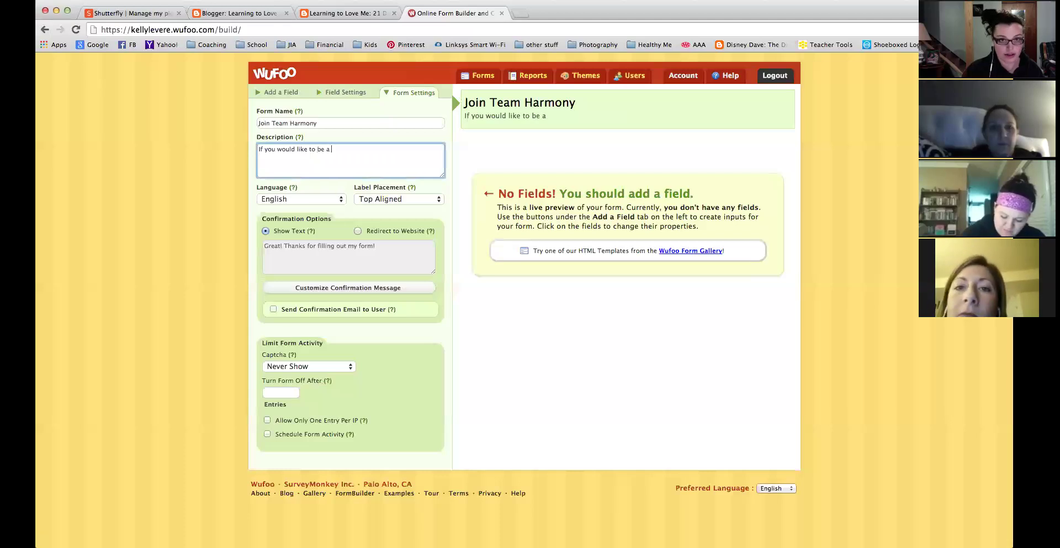
type(" coach on Tea")
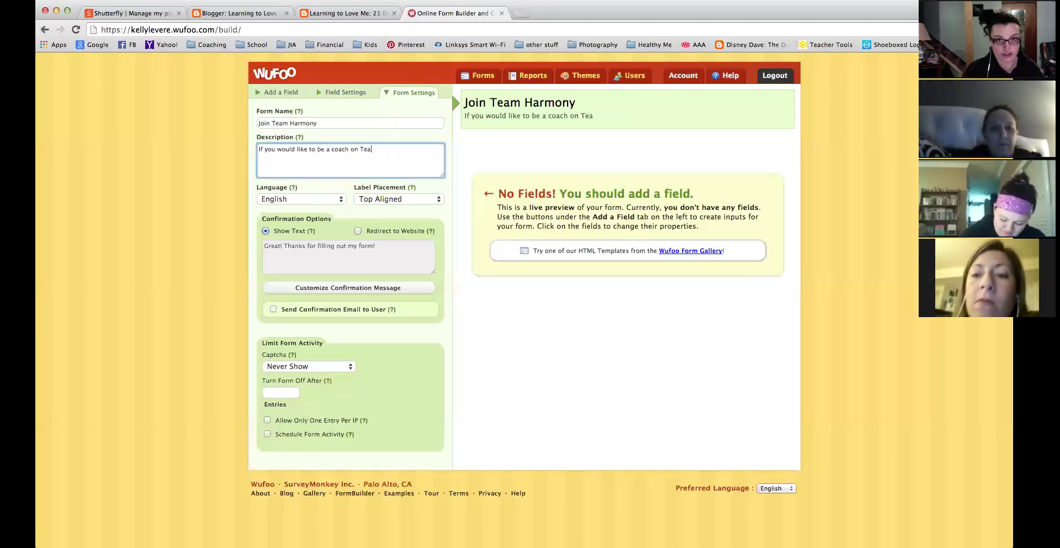
type("m harmo")
key("BackSpace")
type("Harmony and be considered for our")
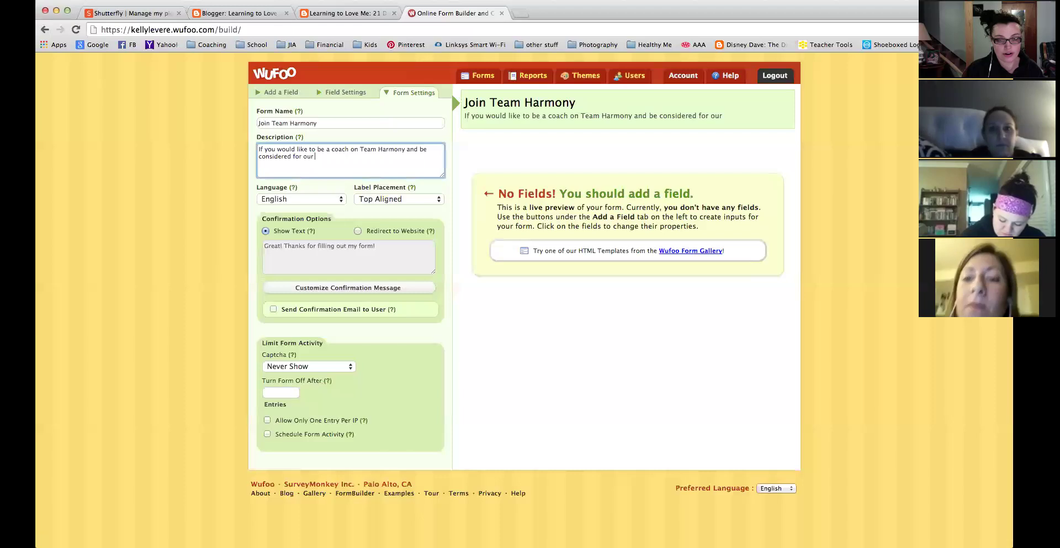
type(" new chal")
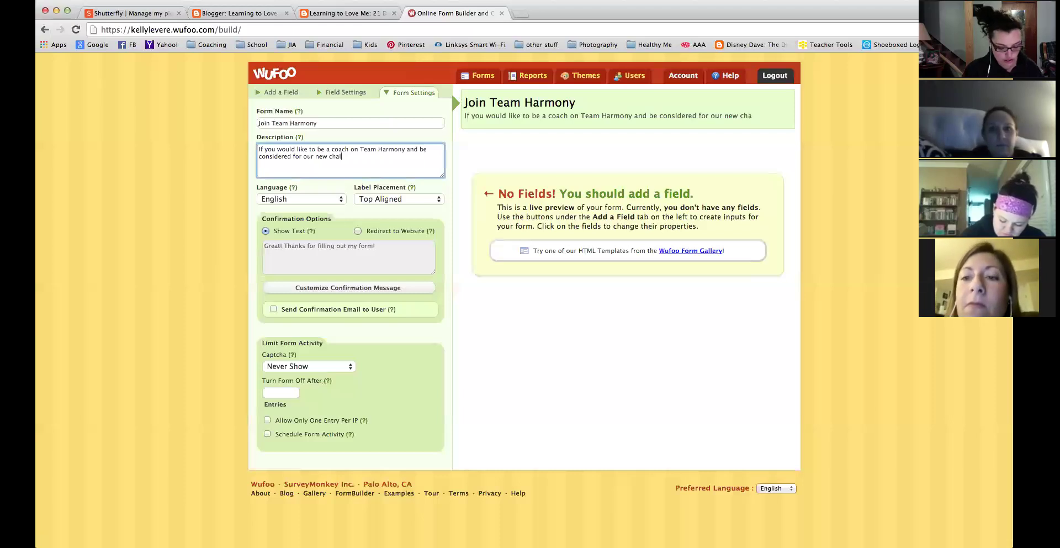
type("lenger to coahch training, please fill out this form.")
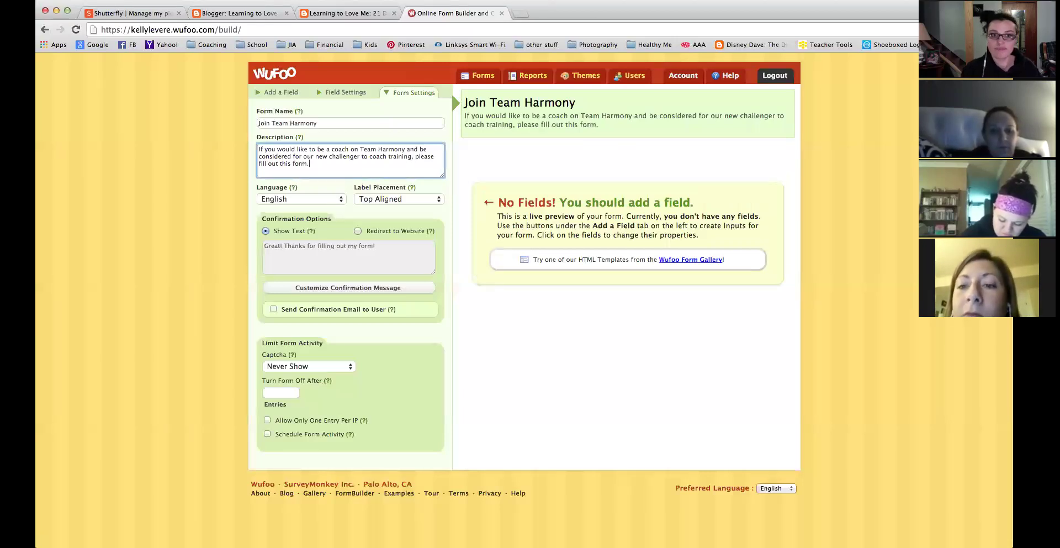
left_click(420, 199)
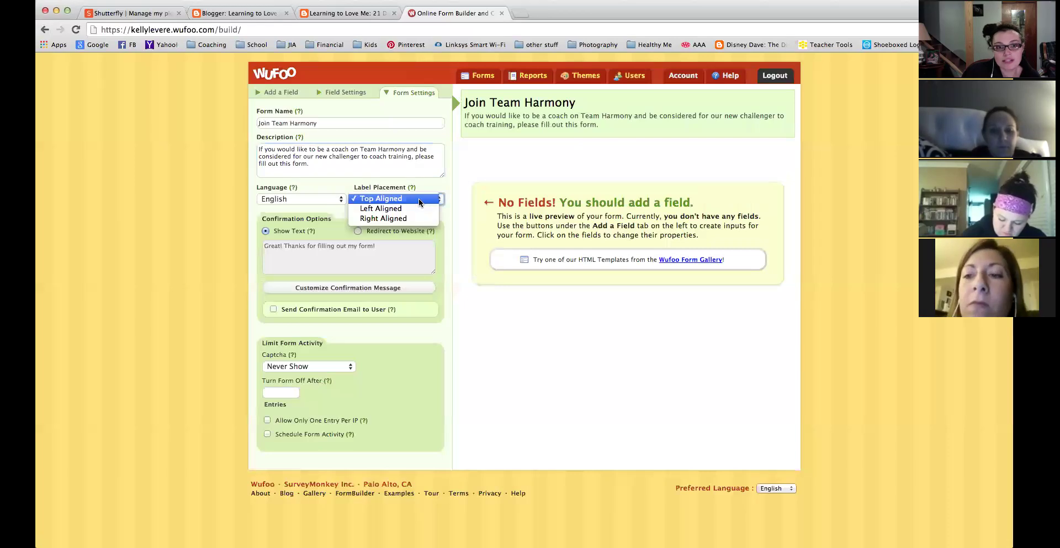
left_click(344, 181)
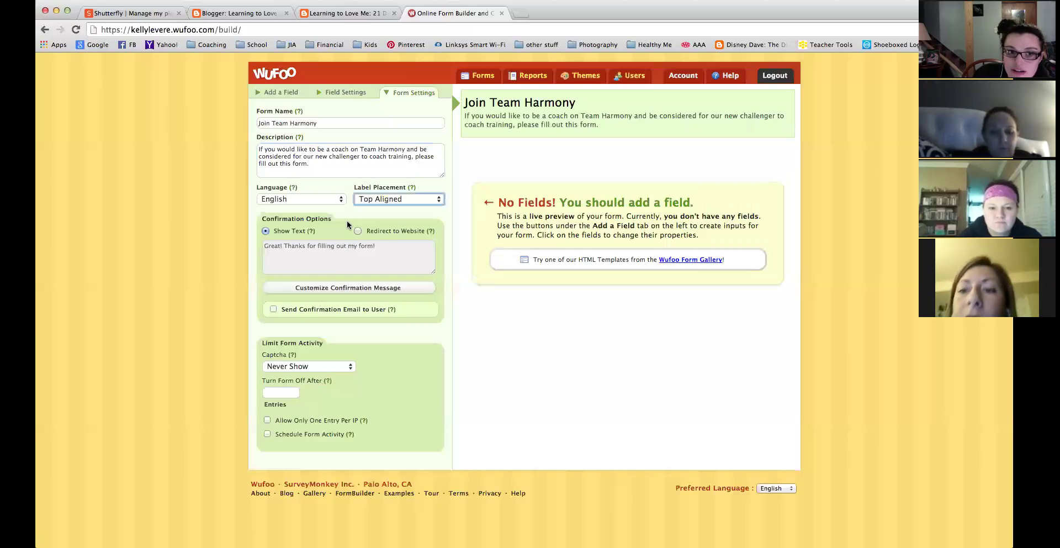
left_click(384, 244)
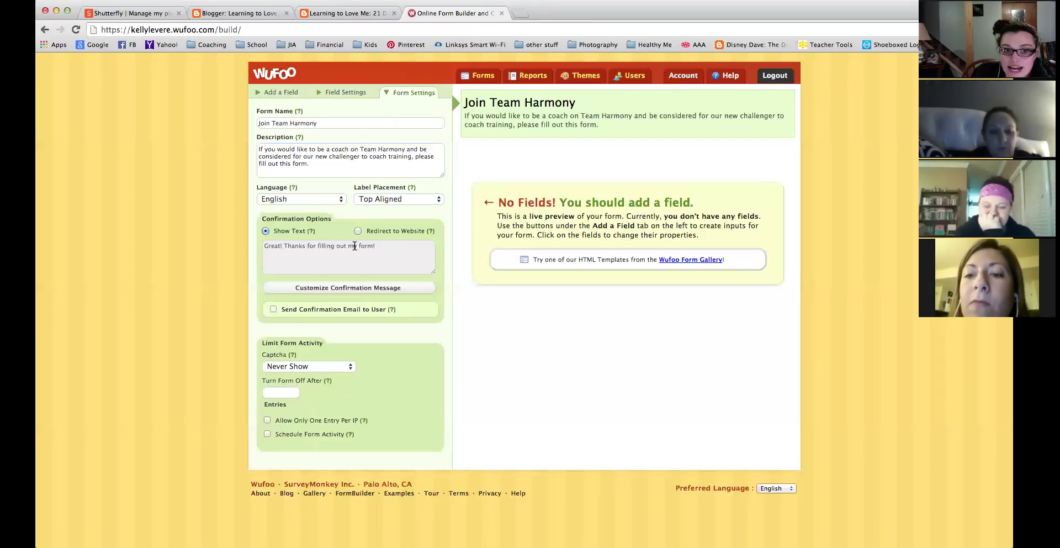
left_click_drag(378, 244, 238, 243)
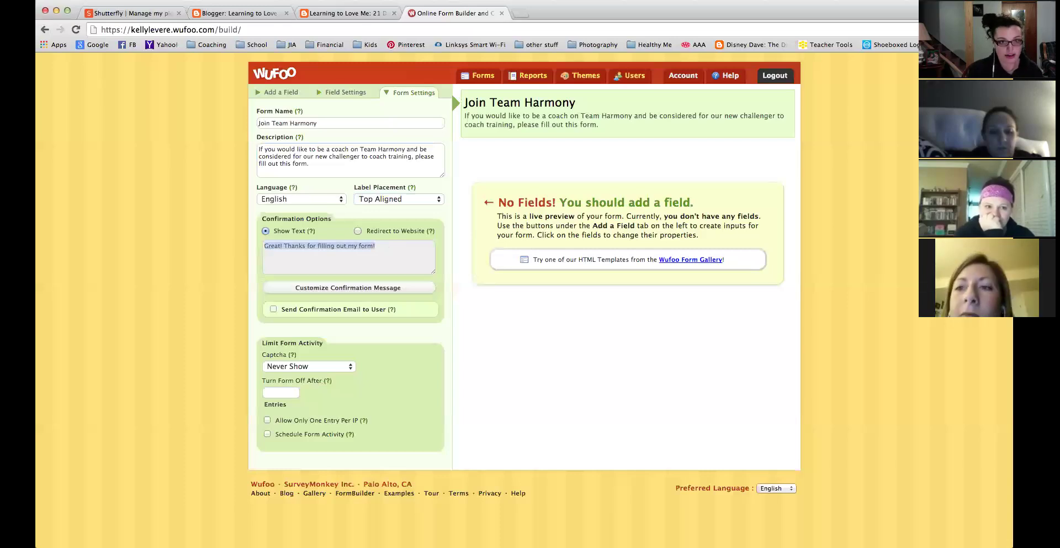
left_click_drag(387, 243, 174, 244)
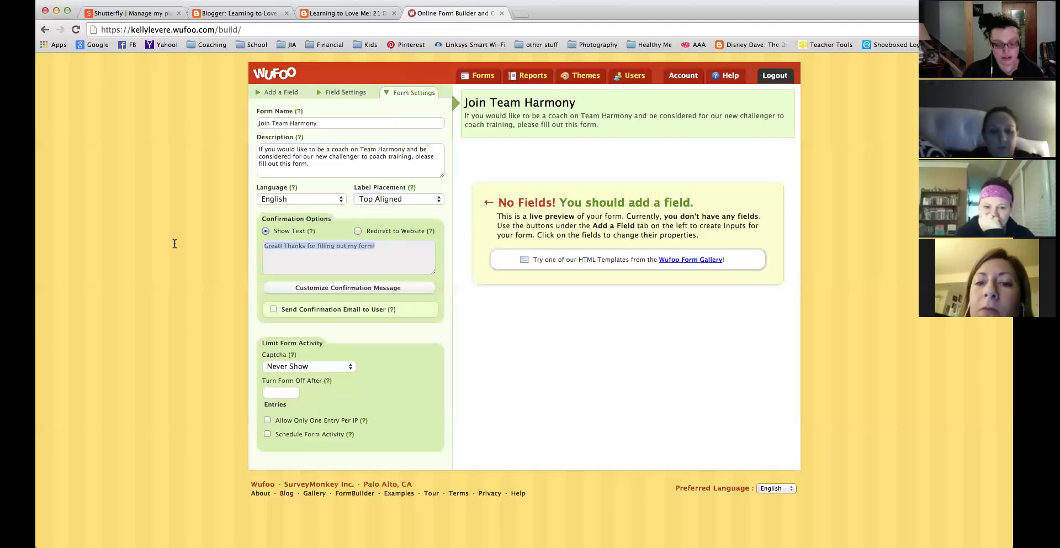
left_click(409, 287)
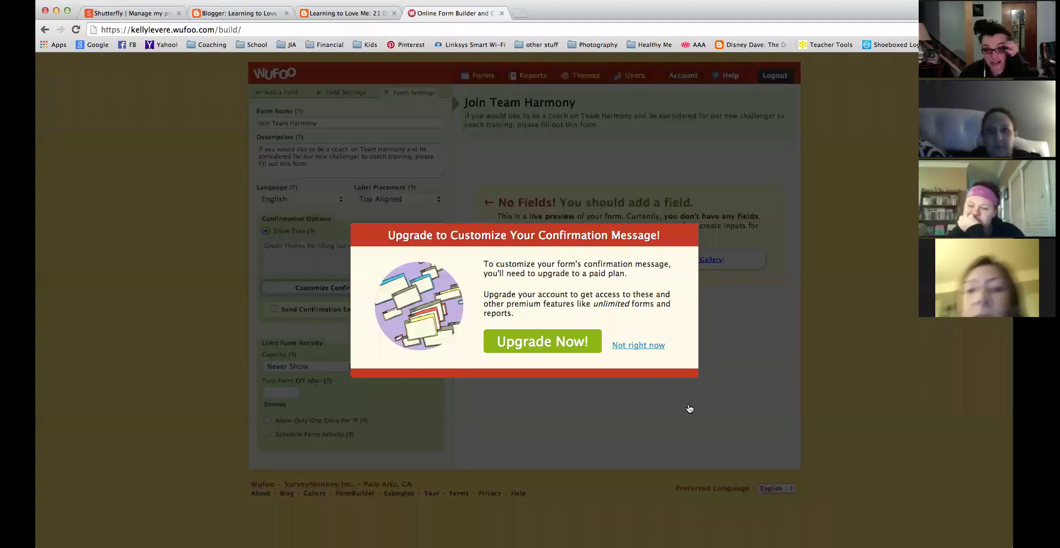
left_click(633, 346)
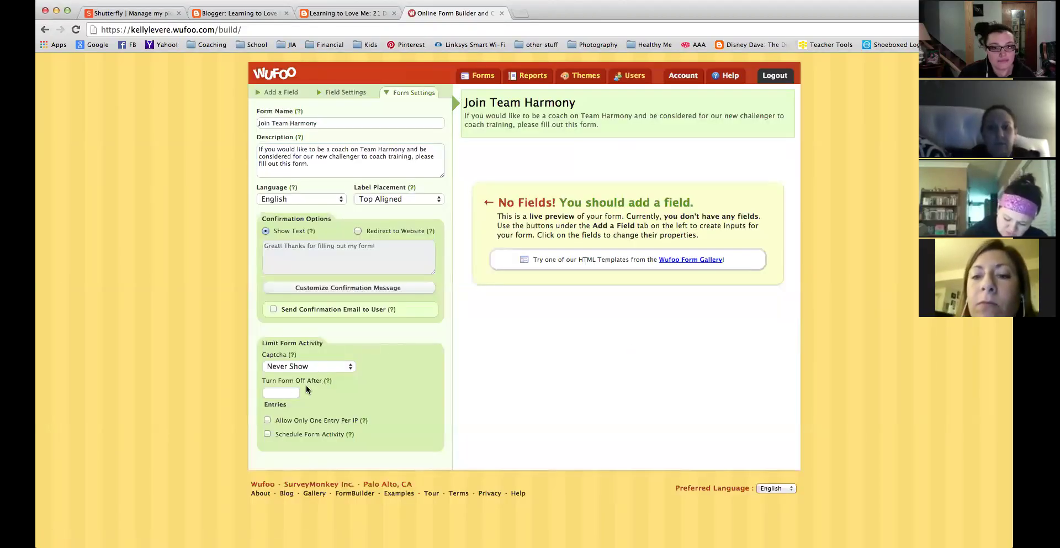
Add a Name field to the form, then delete it again.
left_click(287, 92)
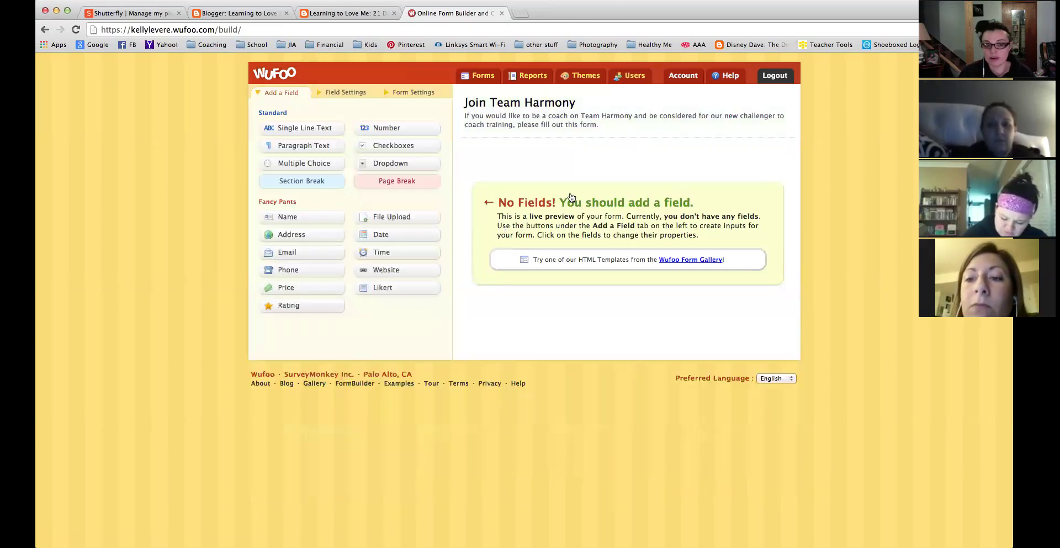
left_click(302, 217)
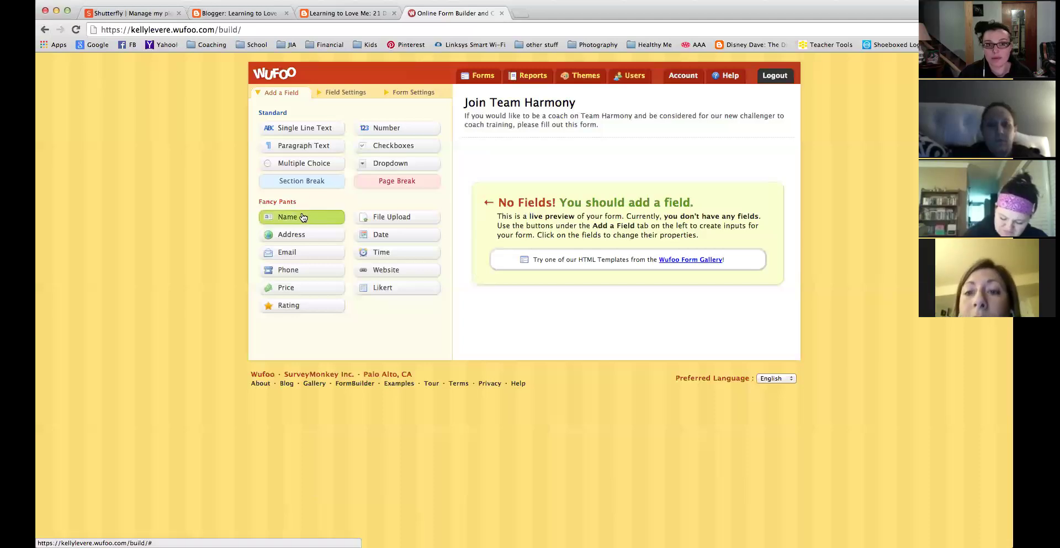
left_click(609, 171)
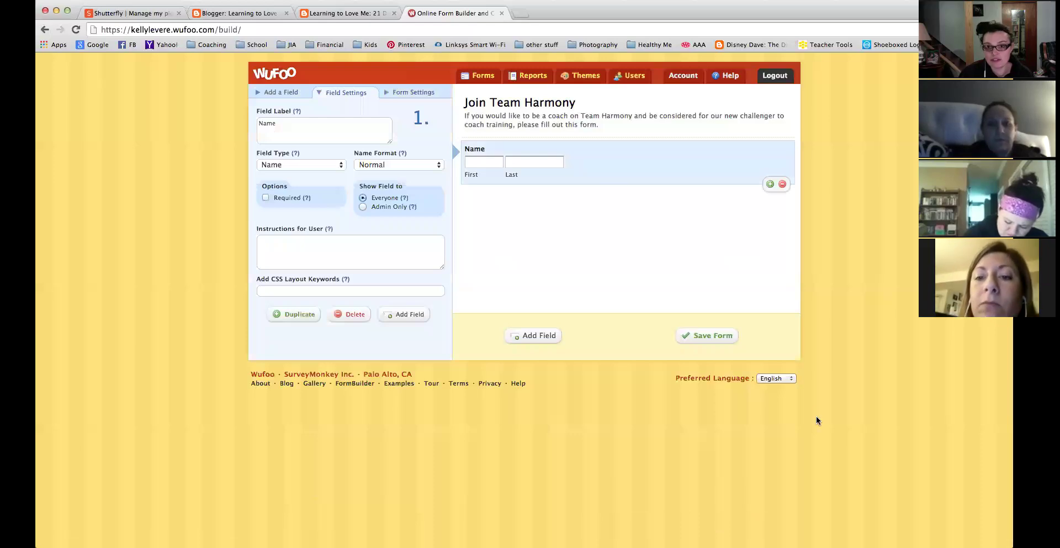
left_click(782, 184)
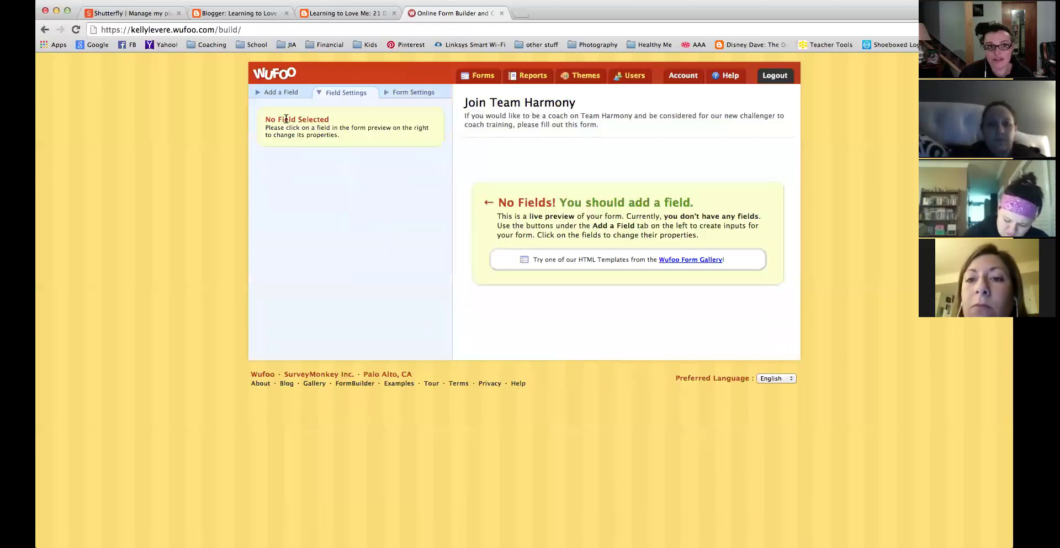
Re-add the Name field with First and Last boxes and mark it Required.
left_click(263, 97)
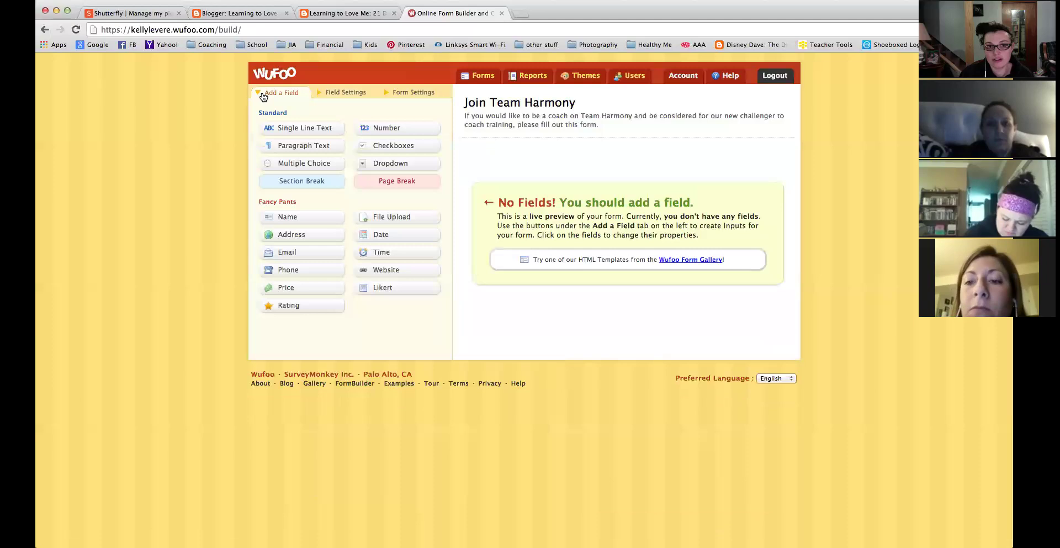
left_click(293, 218)
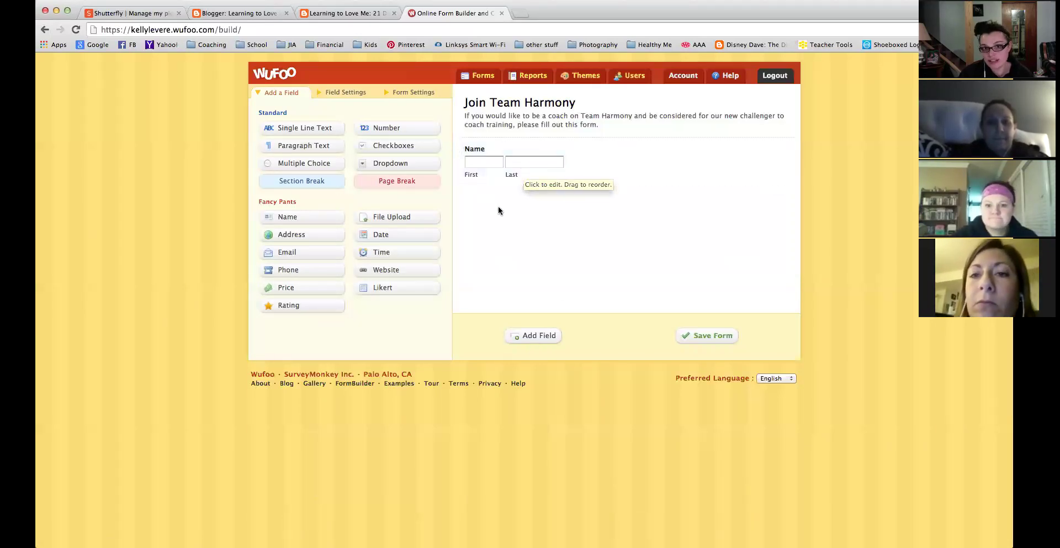
left_click(523, 172)
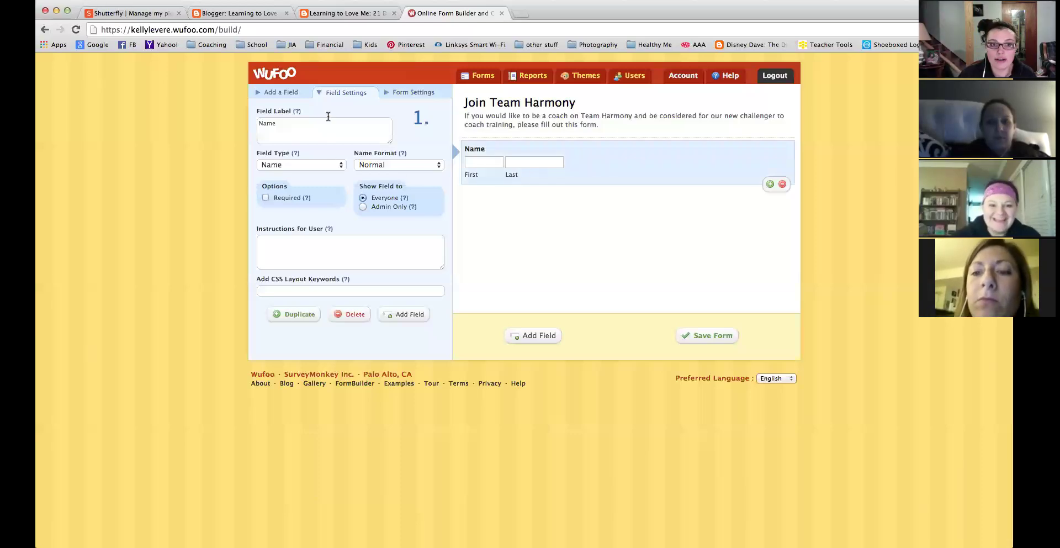
left_click(266, 197)
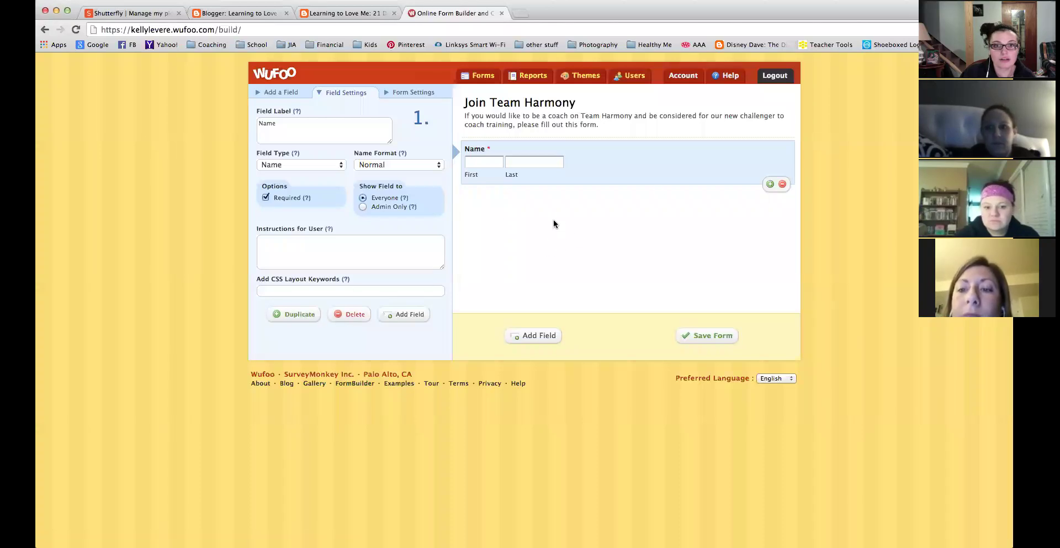
left_click(274, 94)
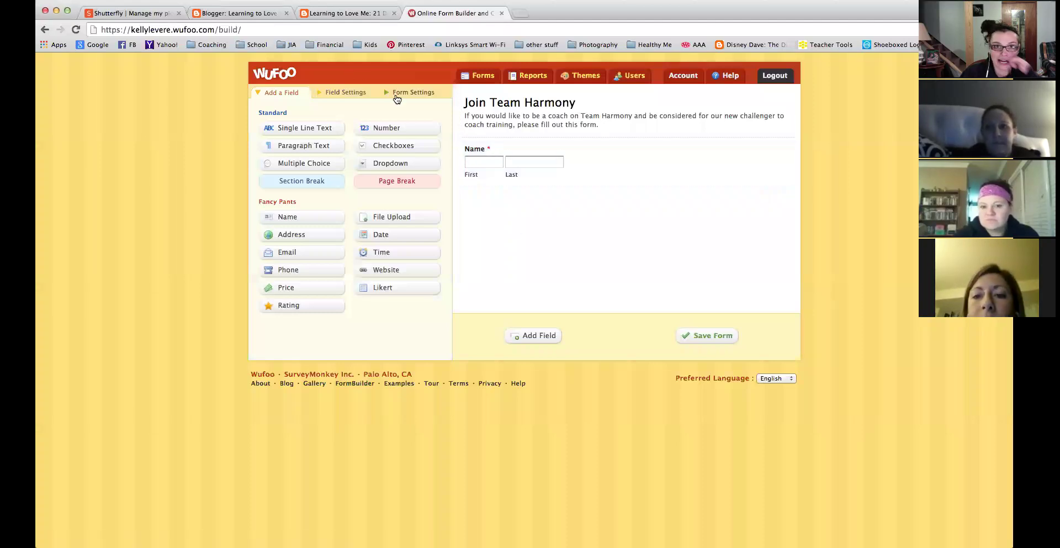
left_click(397, 94)
left_click(485, 160)
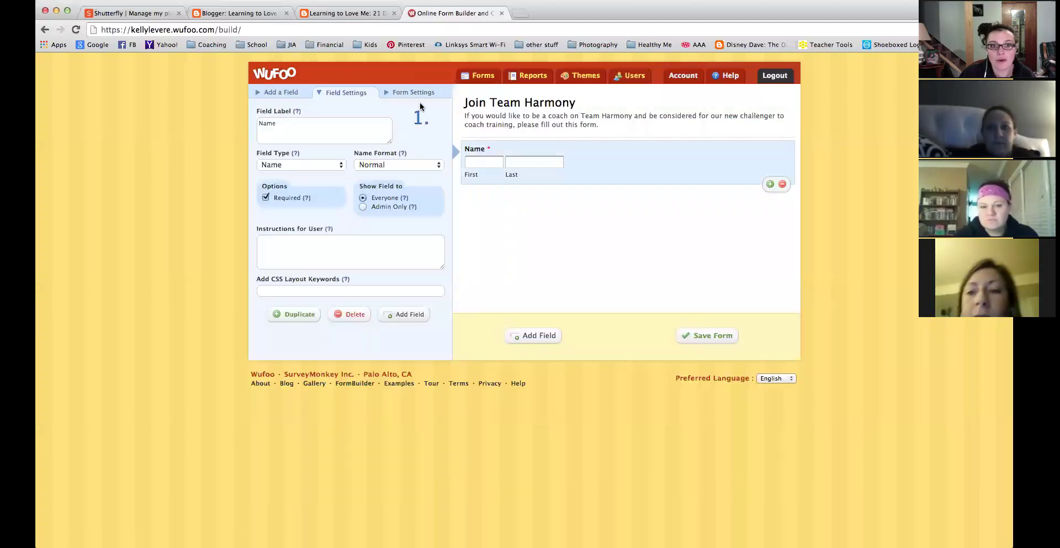
left_click(290, 91)
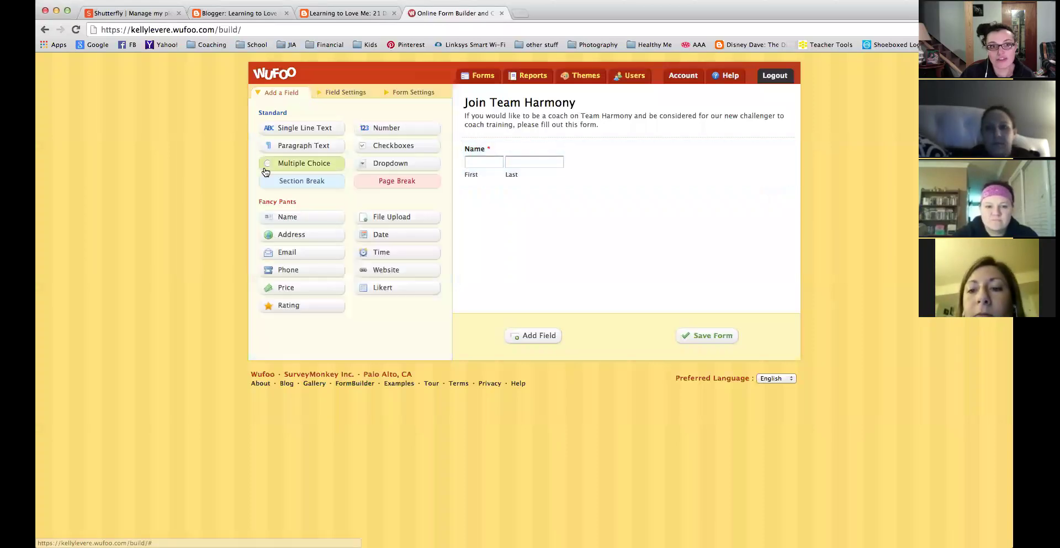
Add an Email field below Name, set to Required and No Duplicates.
left_click(298, 253)
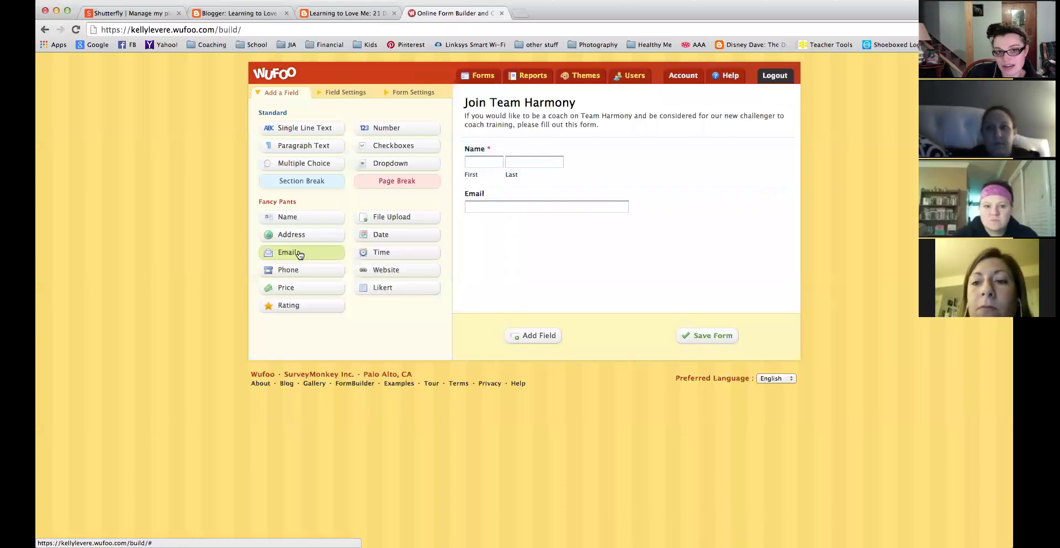
left_click(501, 206)
left_click(265, 232)
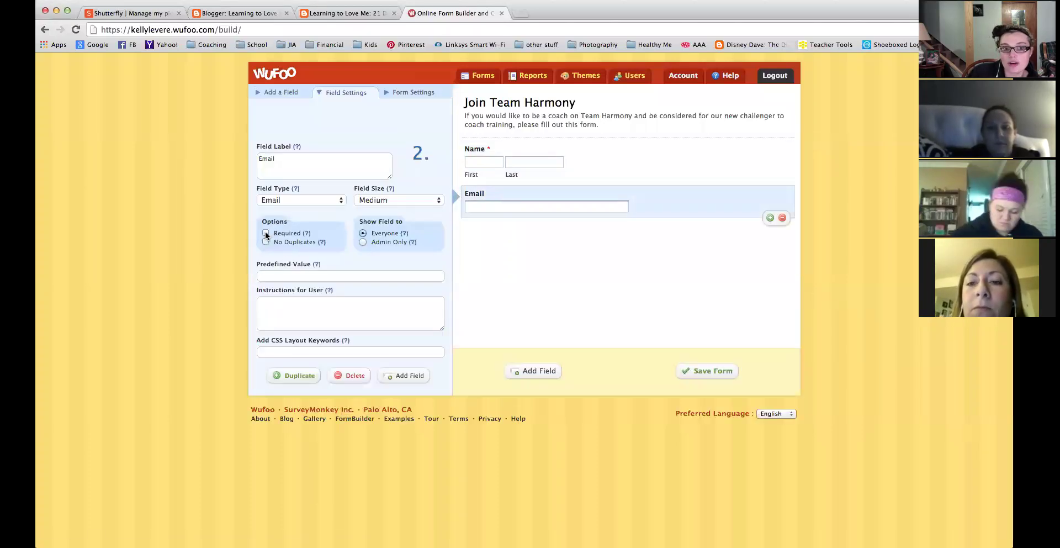
left_click(265, 242)
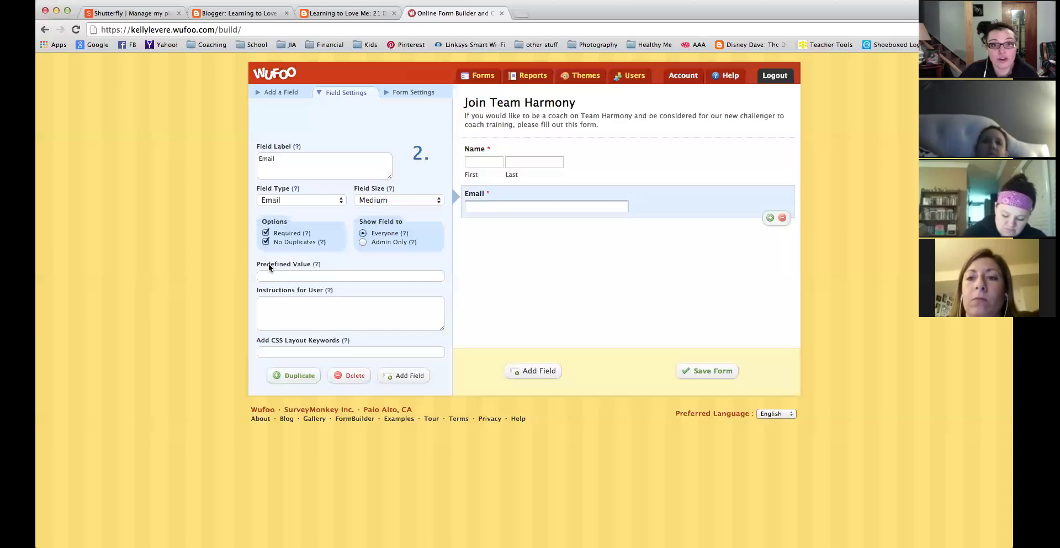
left_click(349, 311)
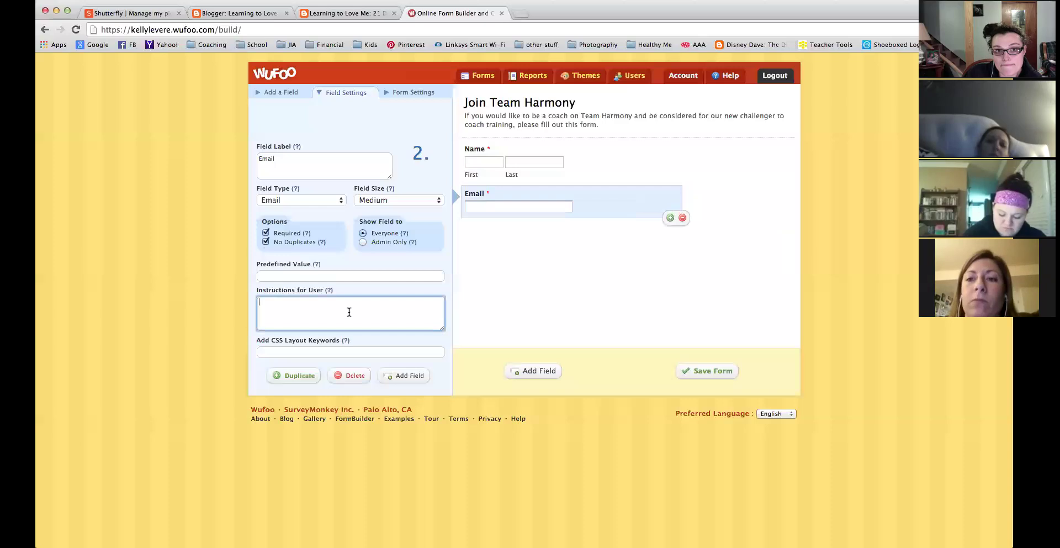
left_click(564, 283)
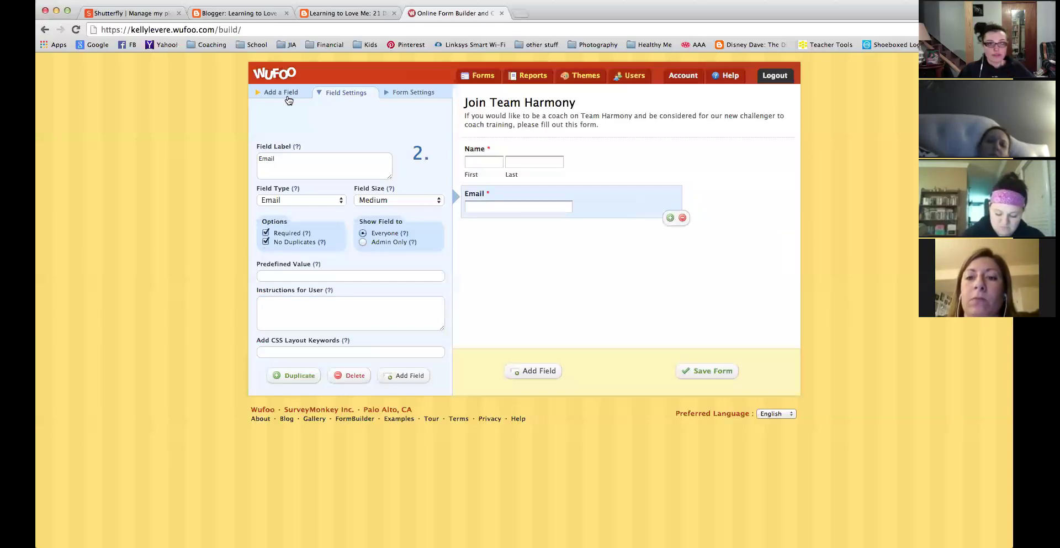
Add a Phone Number field below the Email field.
left_click(288, 100)
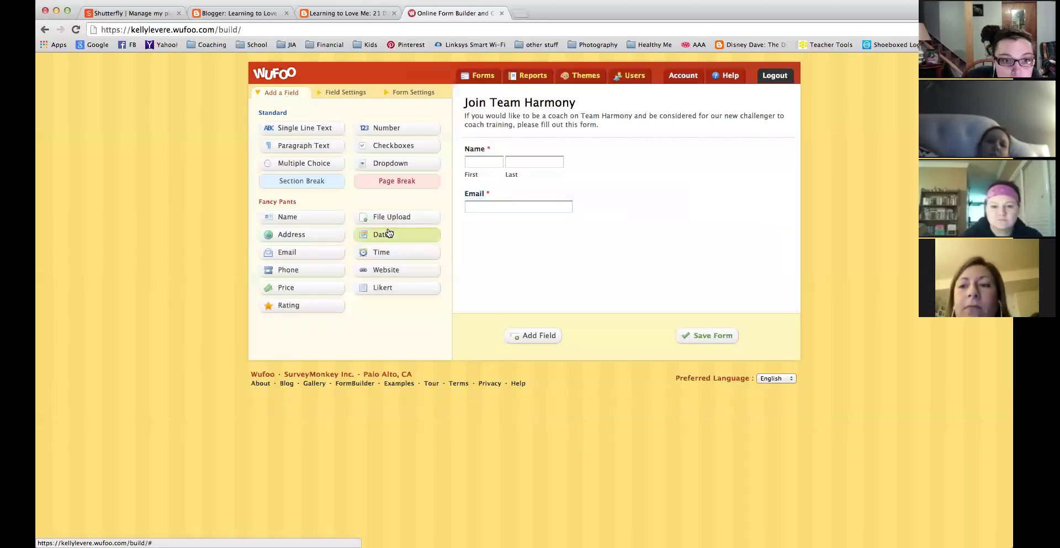
left_click(307, 270)
left_click(530, 253)
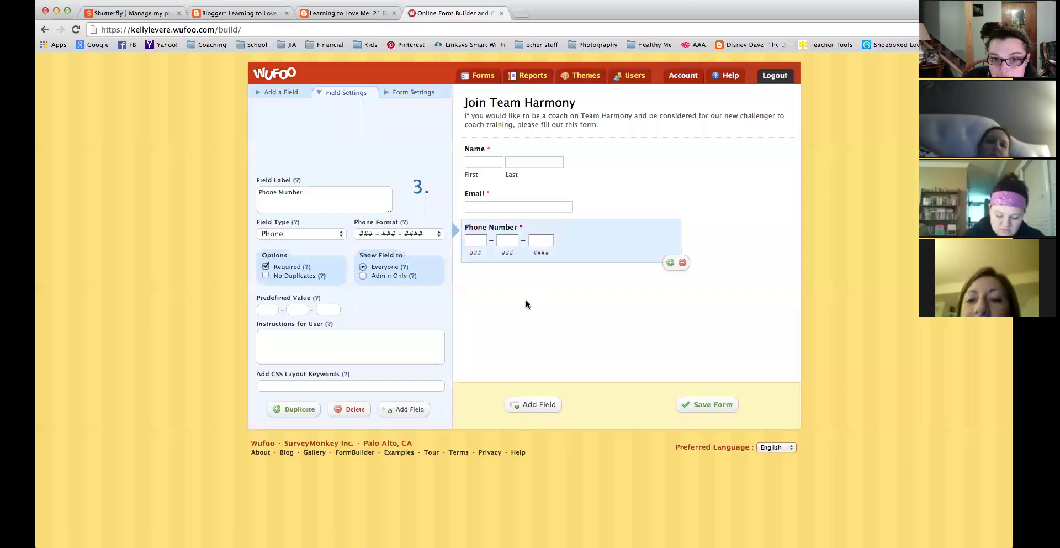
left_click(270, 93)
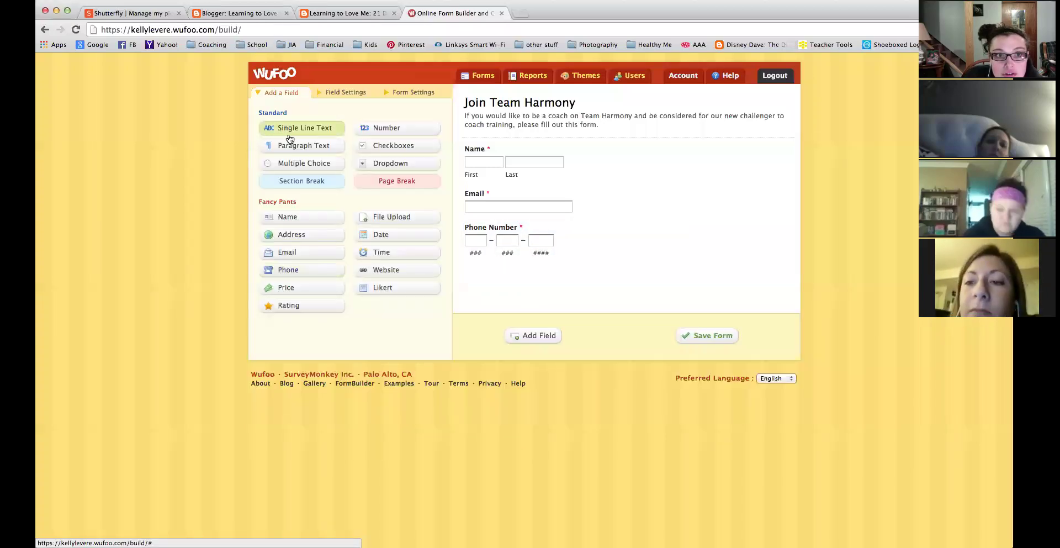
Add a multiple-choice question labelled 'Do you already work with a Beachbody Coach'.
left_click(292, 166)
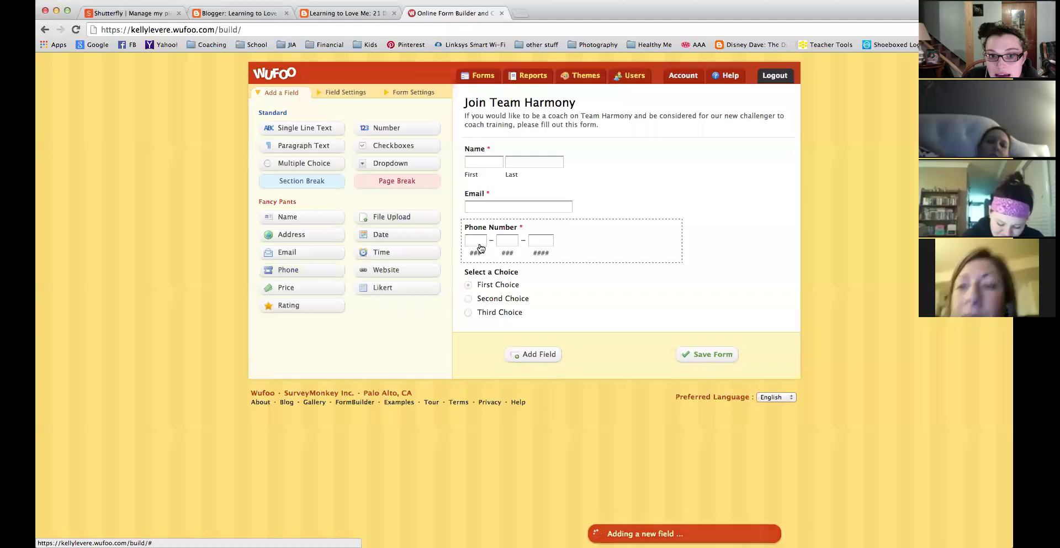
left_click(495, 283)
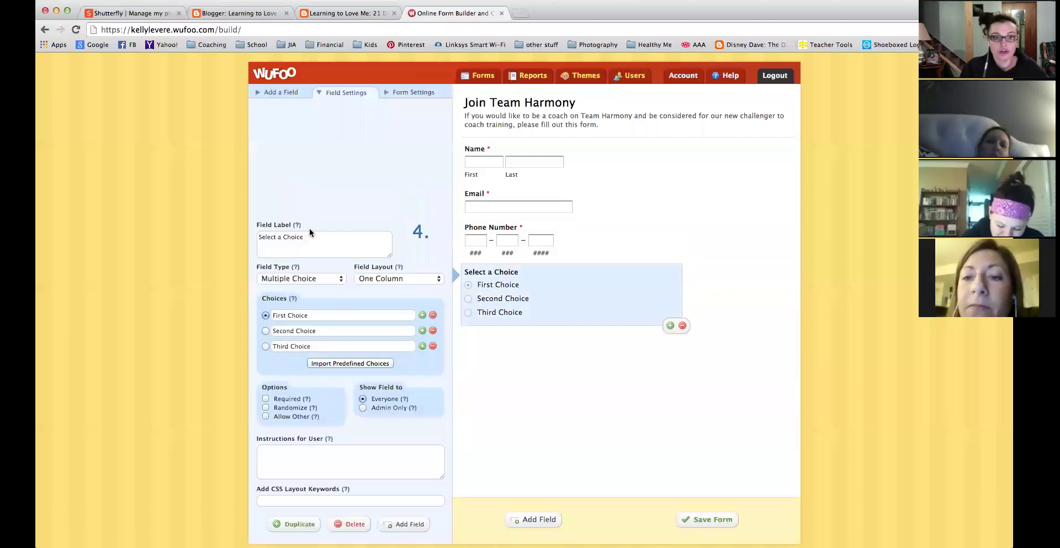
triple_click(290, 239)
type("Do you already work wi")
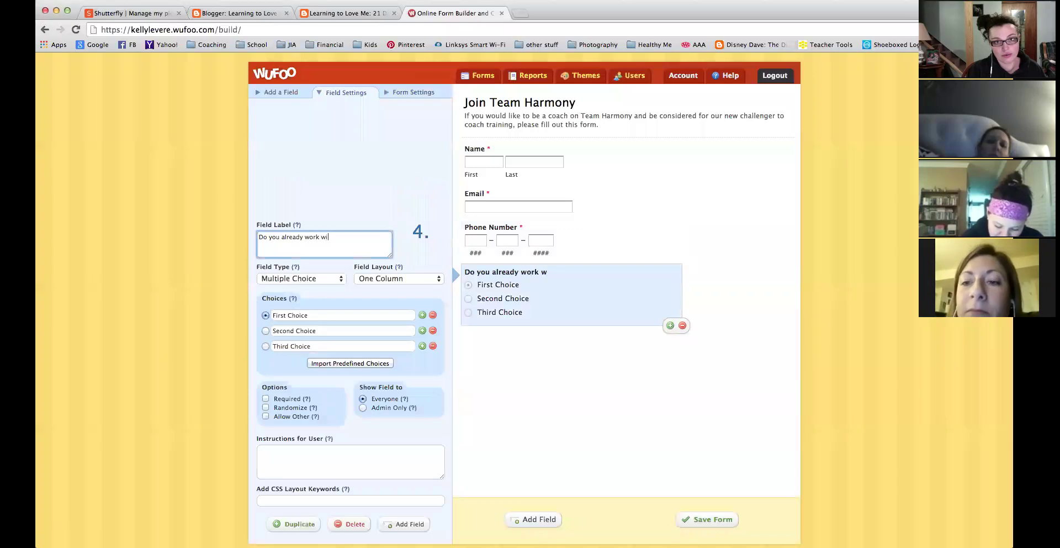
type("th a Beachbody Coach?")
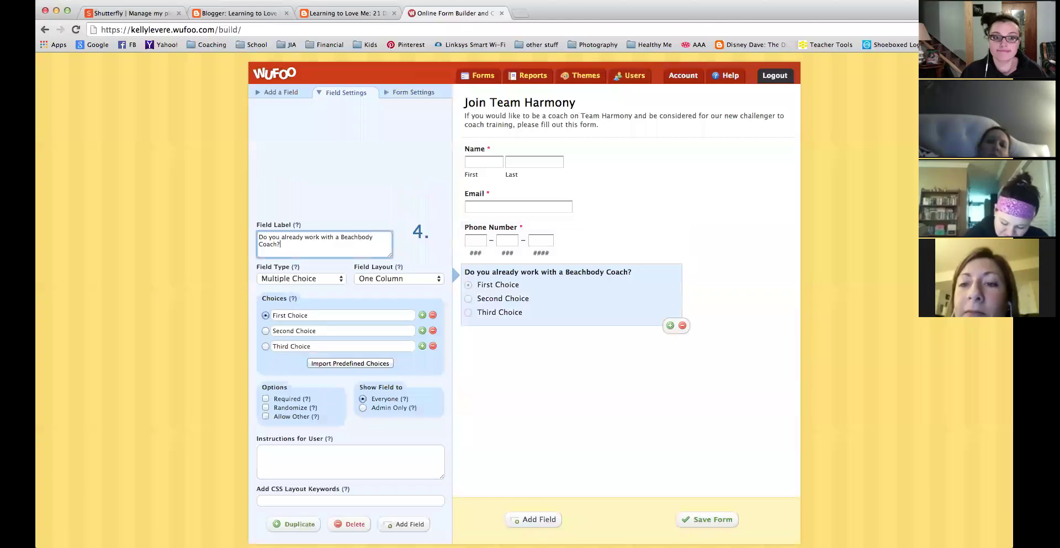
Set its choices to Yes, No and I'm not sure, and make it required.
left_click(293, 315)
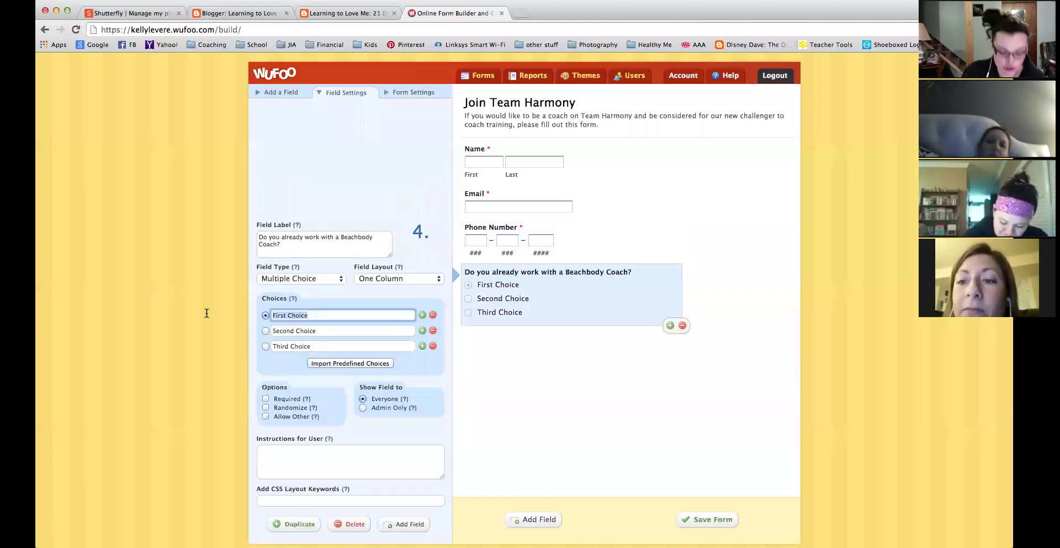
type("Yes")
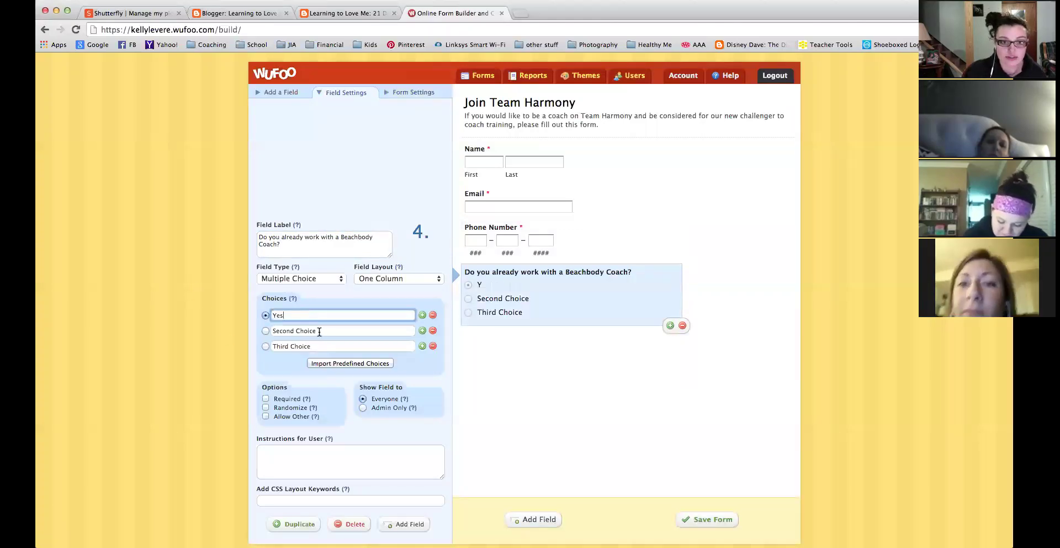
key("Tab")
type("No")
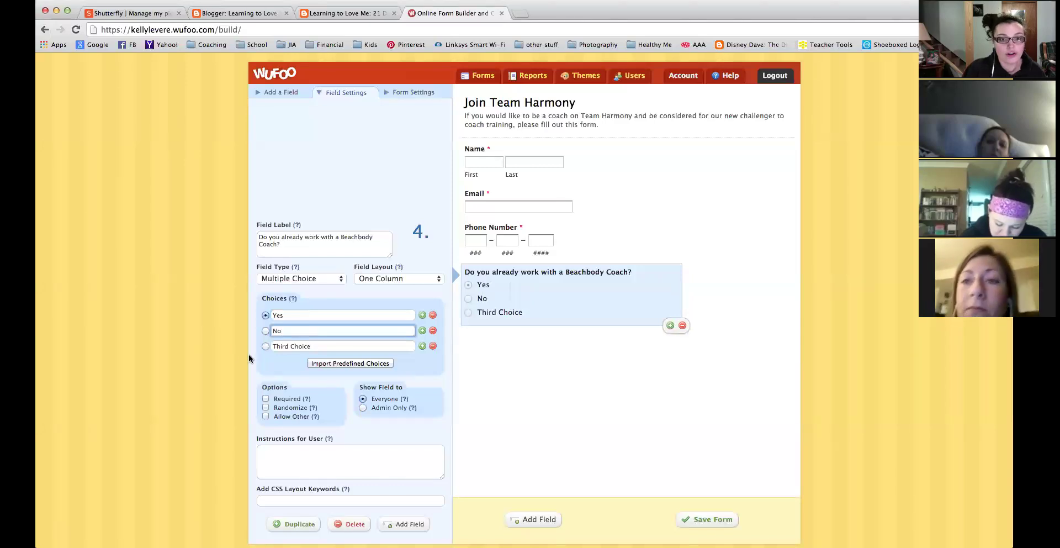
key("Tab")
type("I'm not sure")
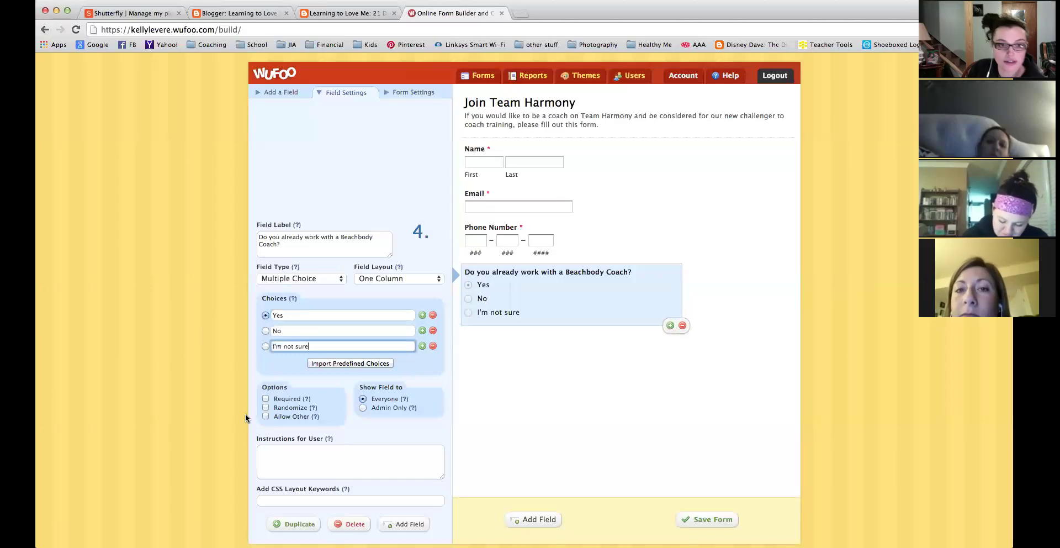
left_click(265, 398)
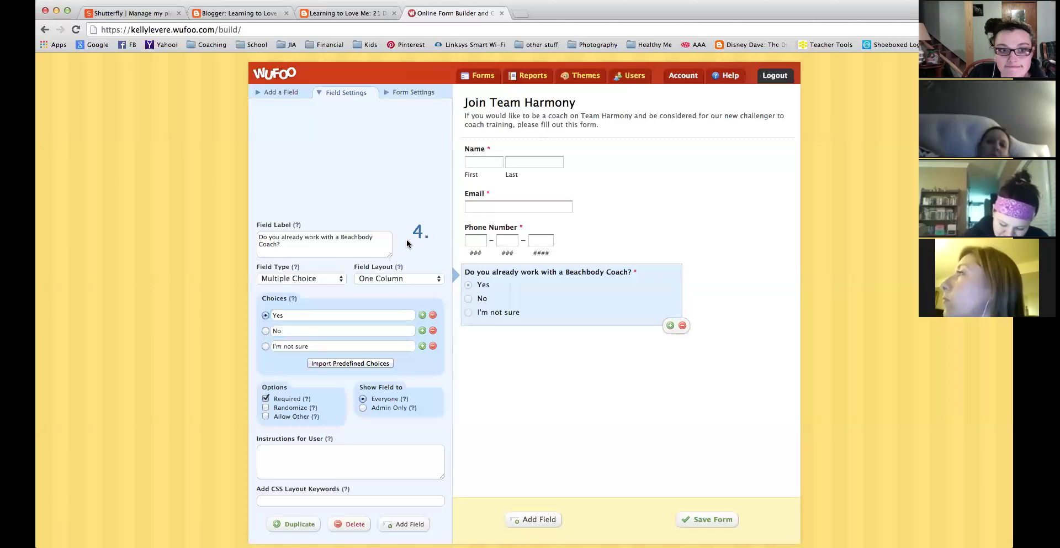
left_click(280, 92)
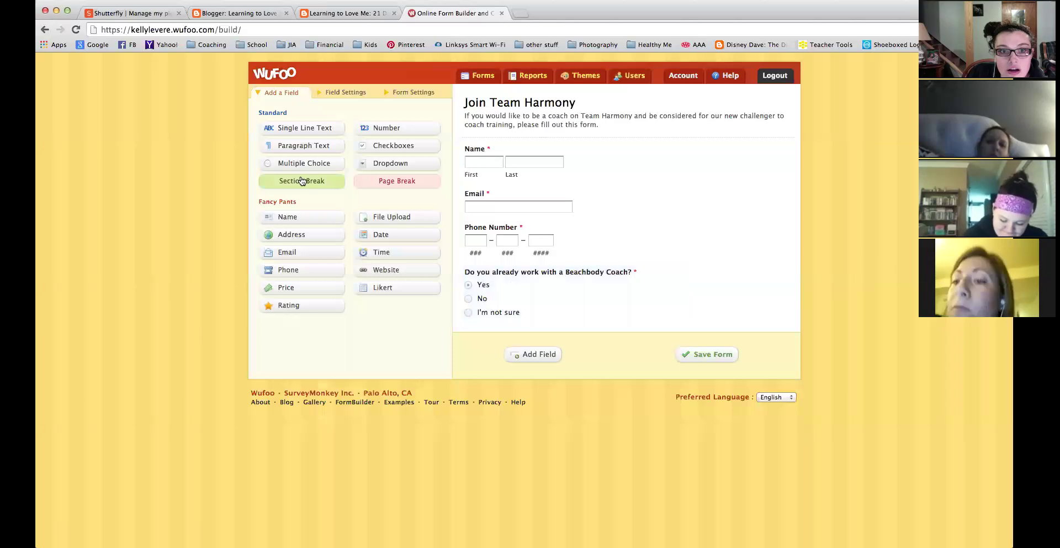
left_click(571, 308)
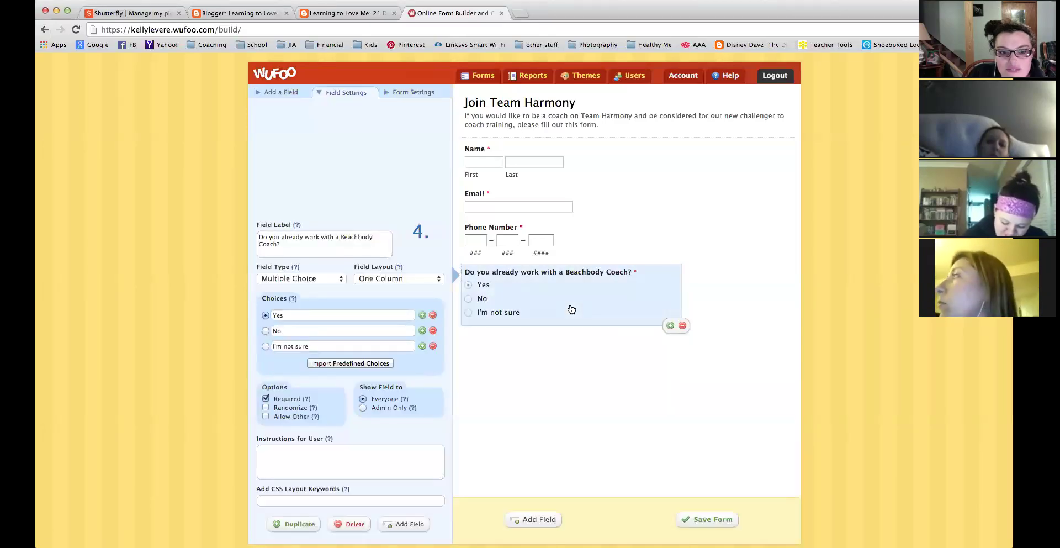
scroll(536, 445, "down", 2)
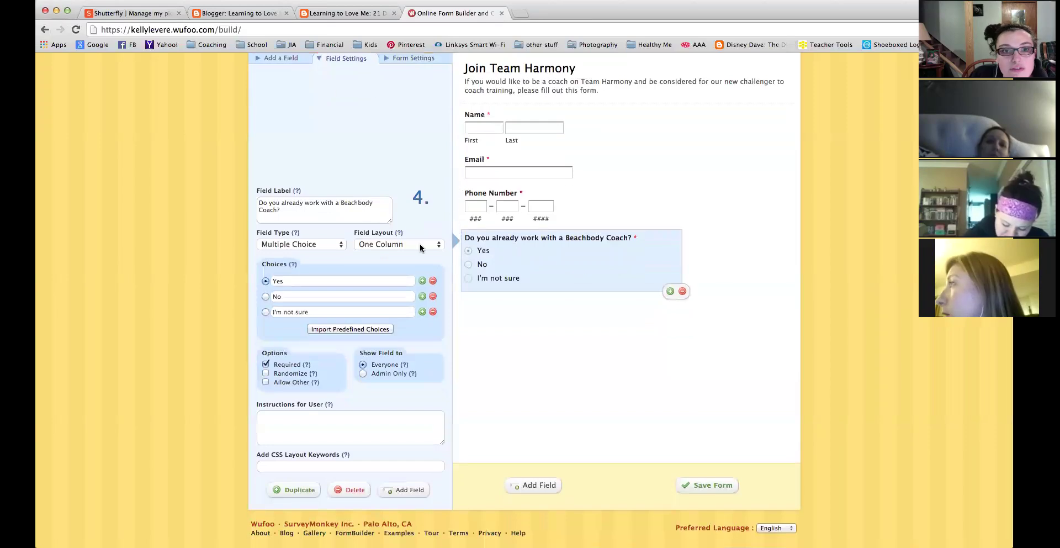
scroll(420, 243, "up", 2)
left_click(281, 92)
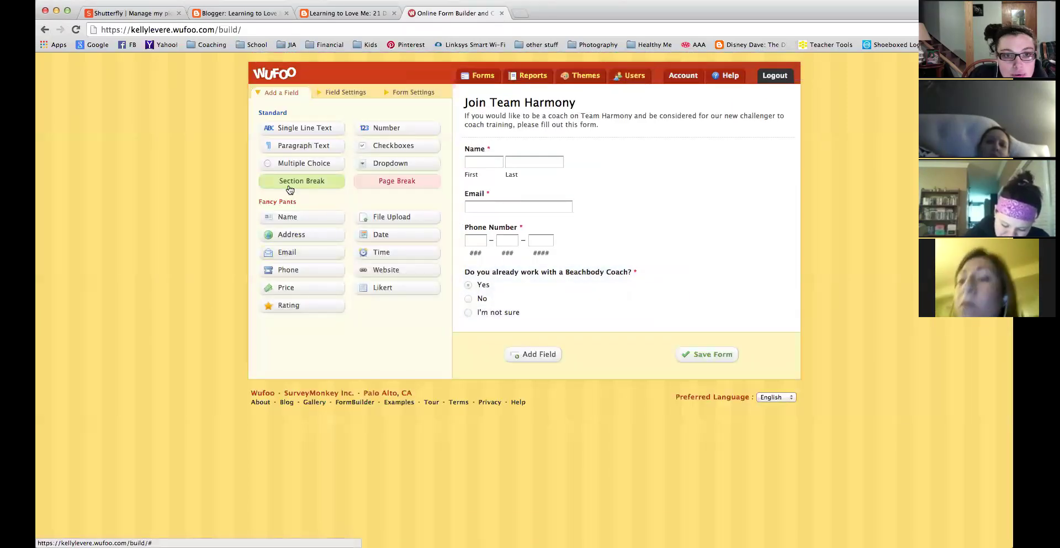
left_click(310, 162)
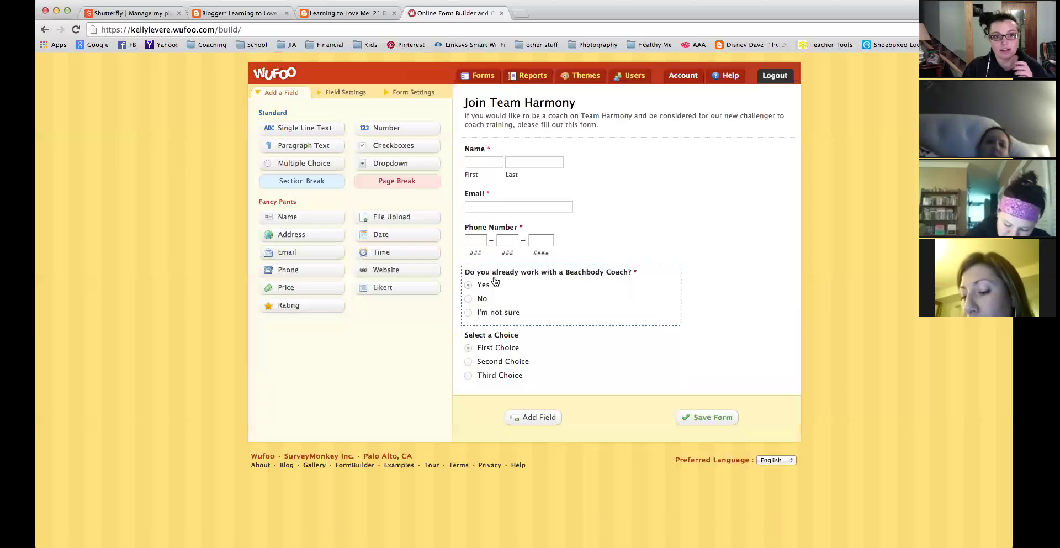
left_click(569, 355)
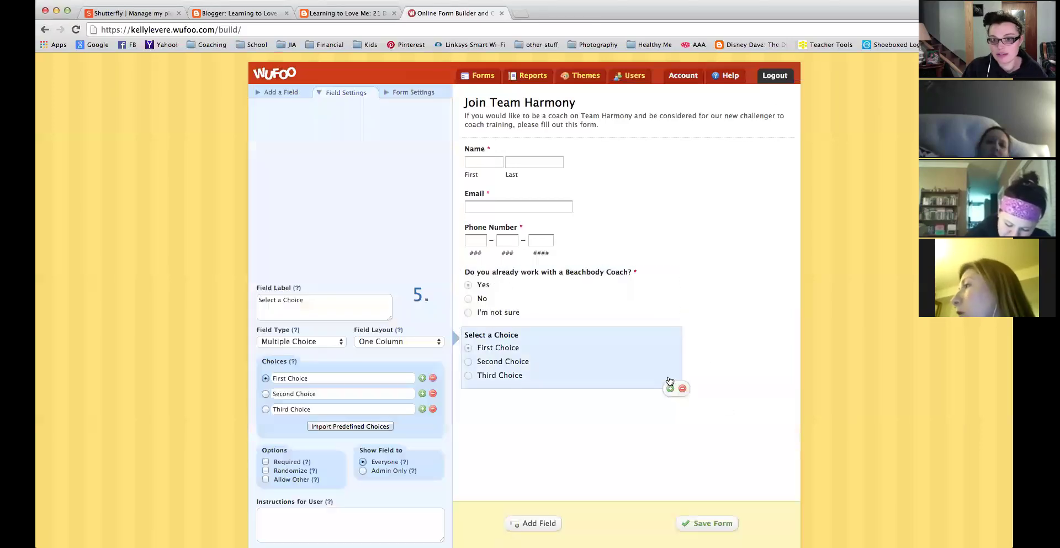
left_click(617, 290)
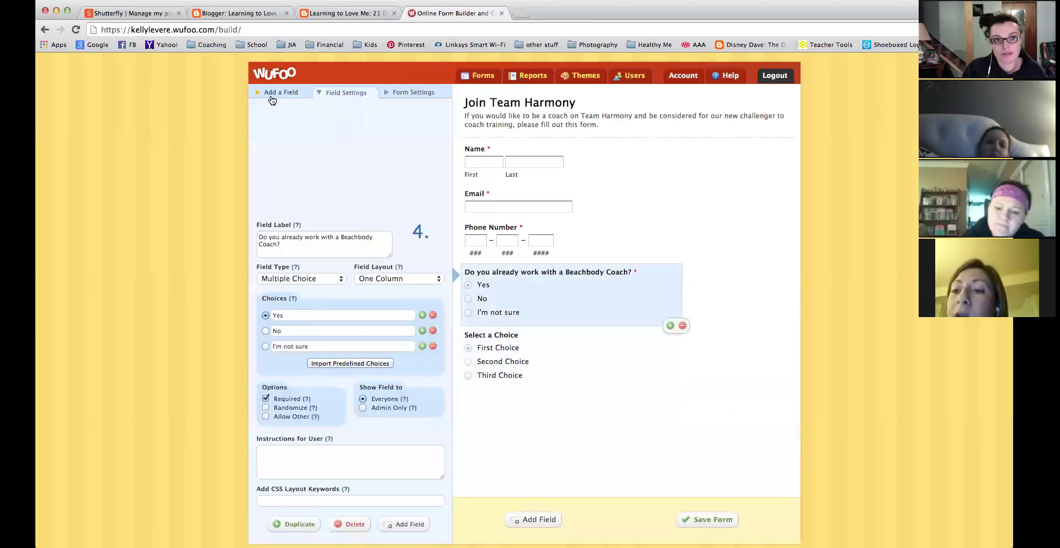
left_click(271, 97)
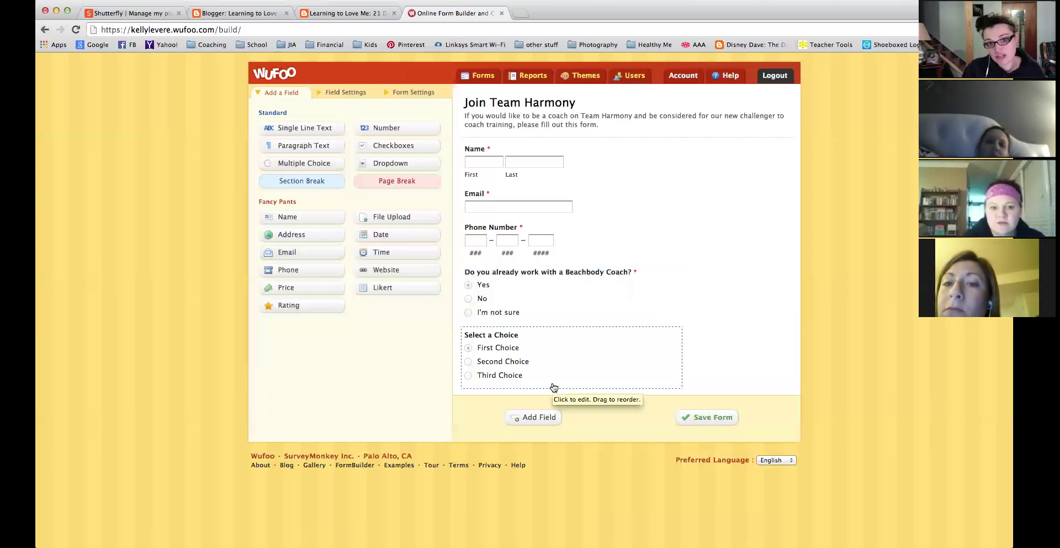
left_click(554, 387)
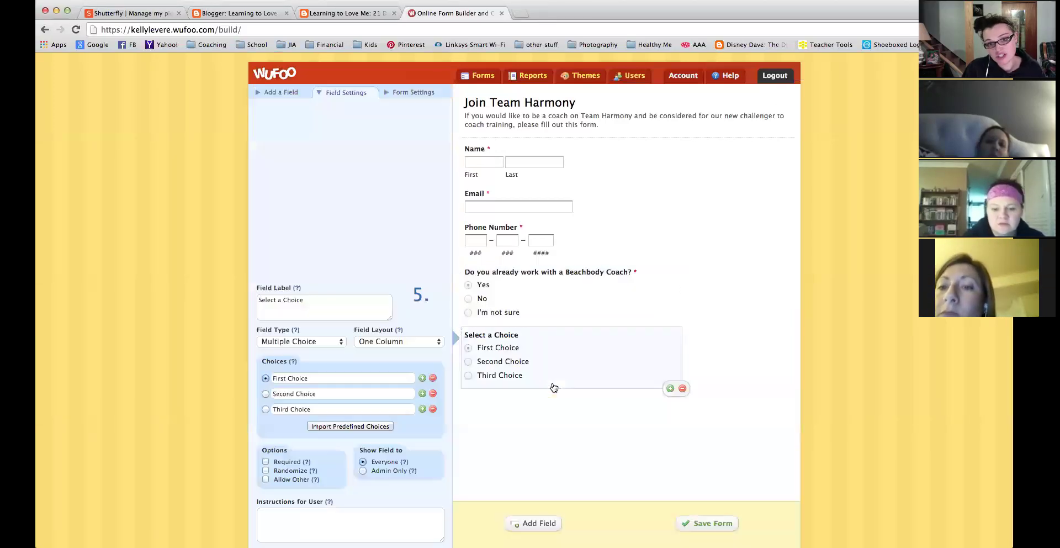
left_click(682, 389)
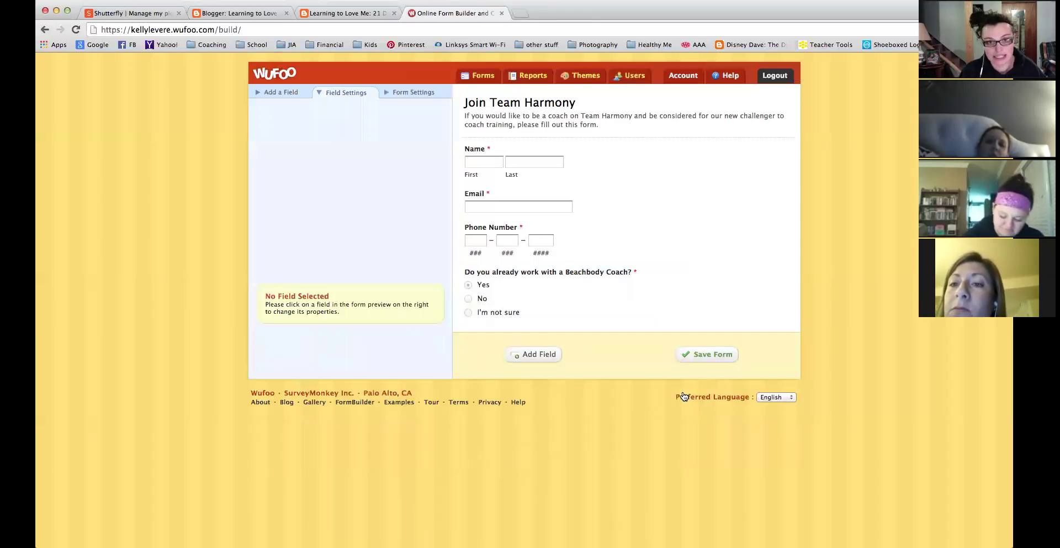
left_click(266, 92)
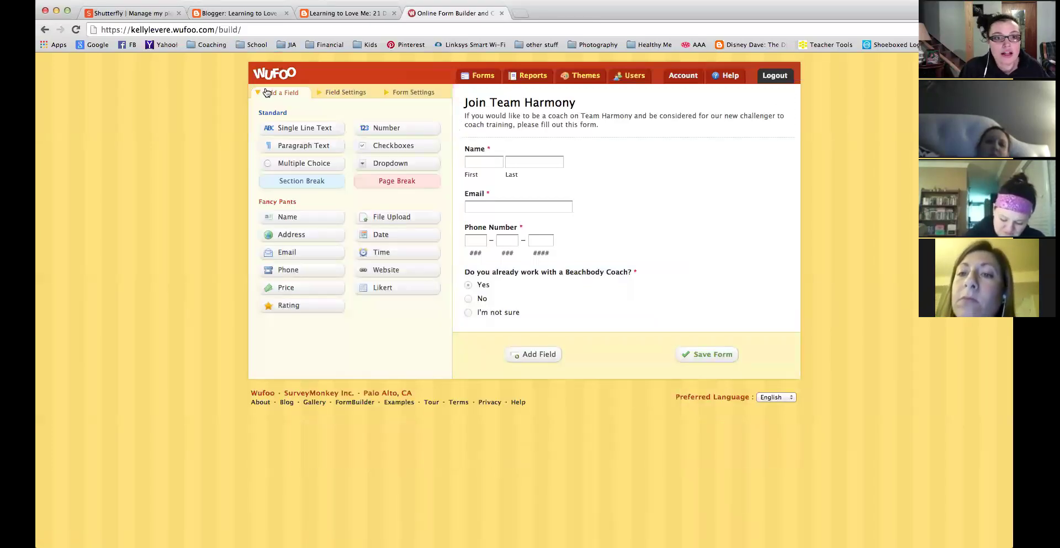
Add a required Paragraph Text field labelled 'Why do you want to be a coach on Team Harmony'.
left_click(292, 146)
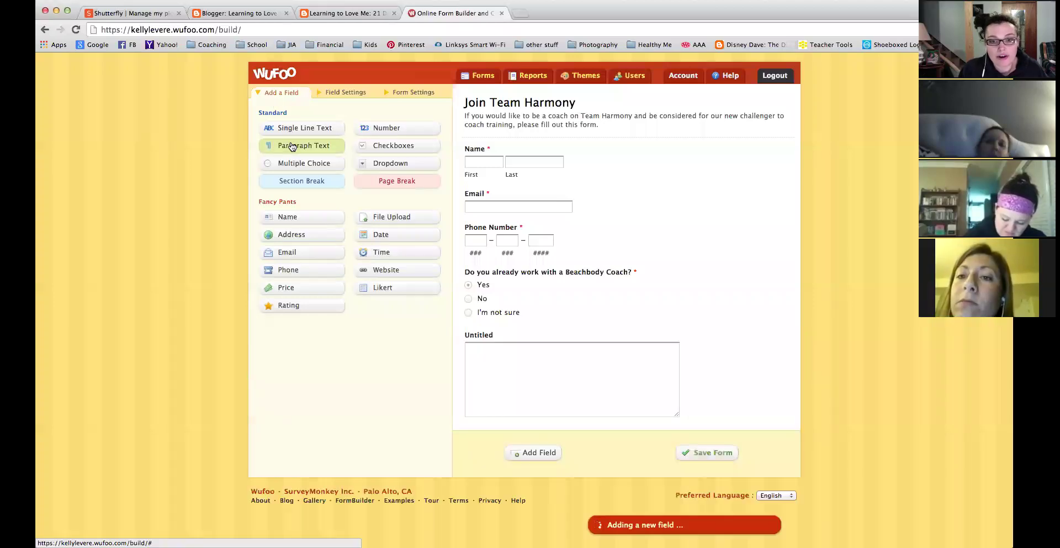
left_click(520, 391)
left_click_drag(379, 310, 208, 301)
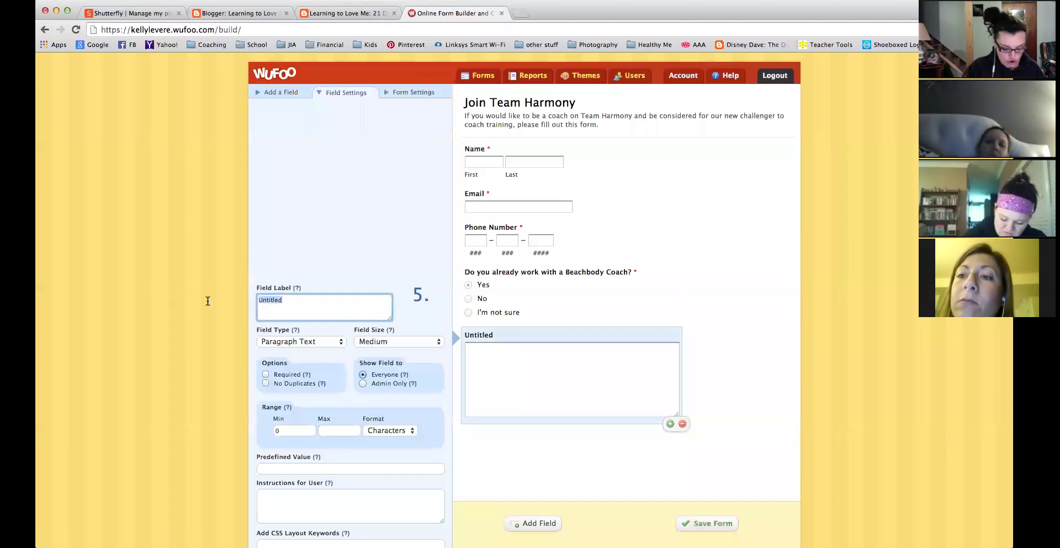
type("Why do you want")
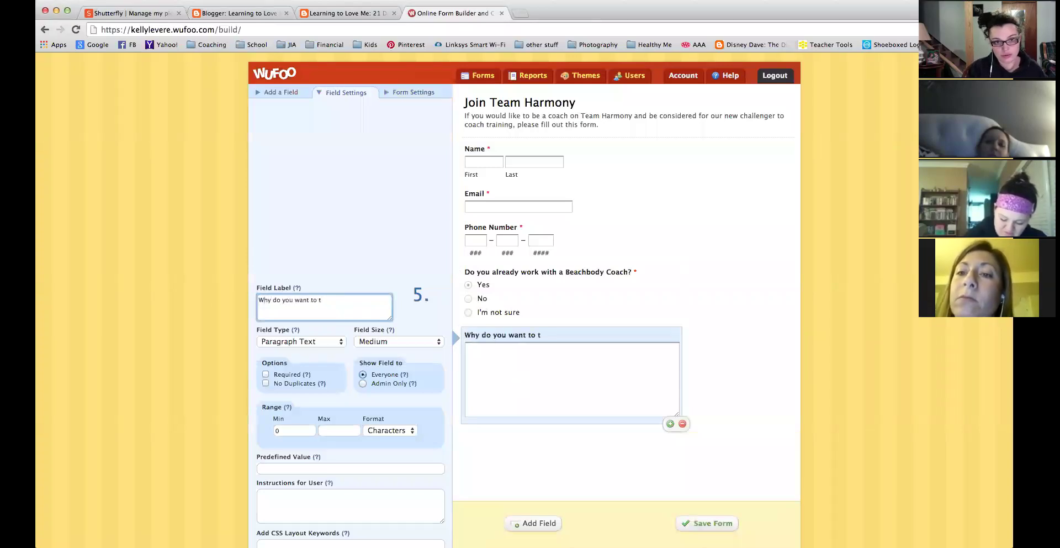
type(" to be a co")
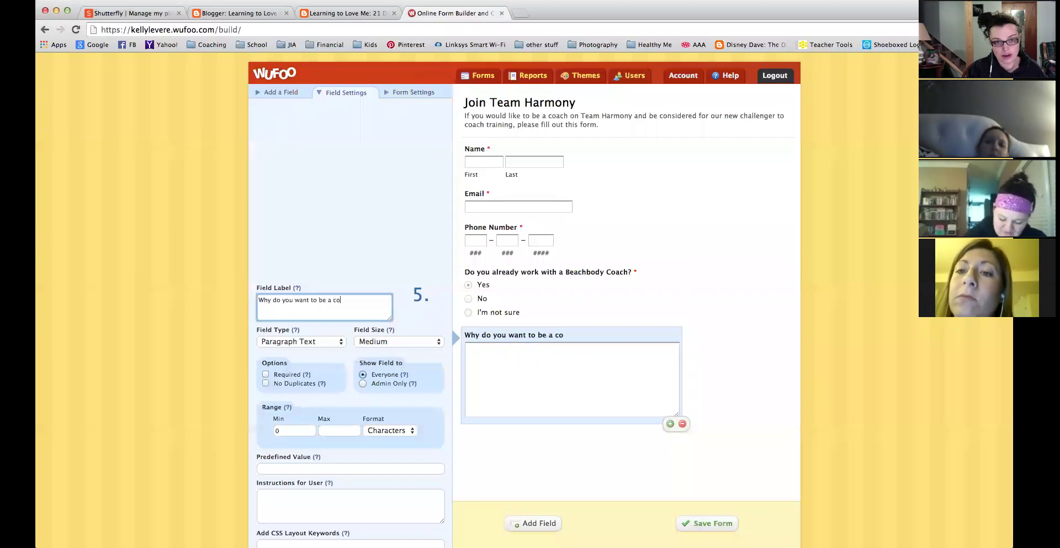
type("ach on Team Harmony?")
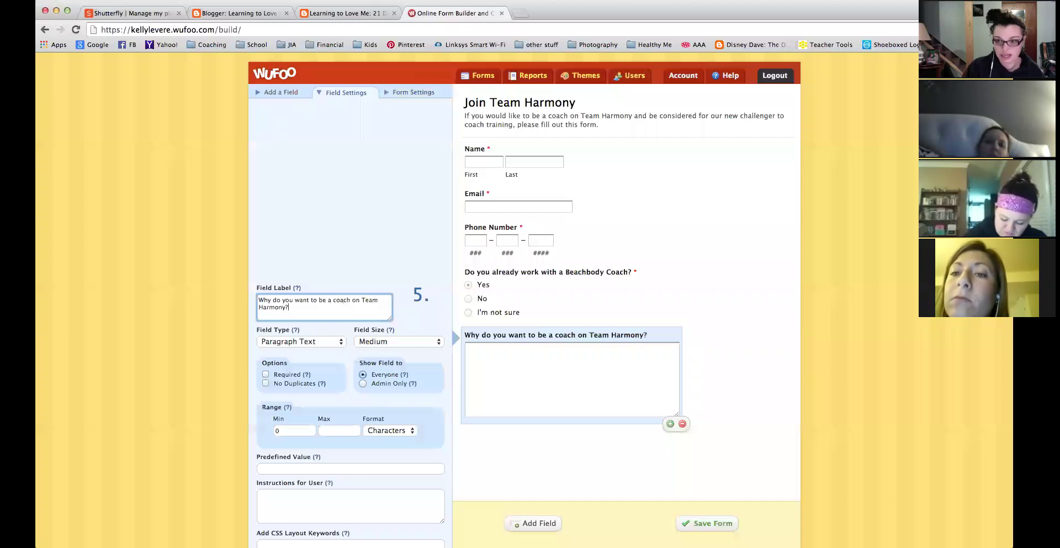
left_click(265, 374)
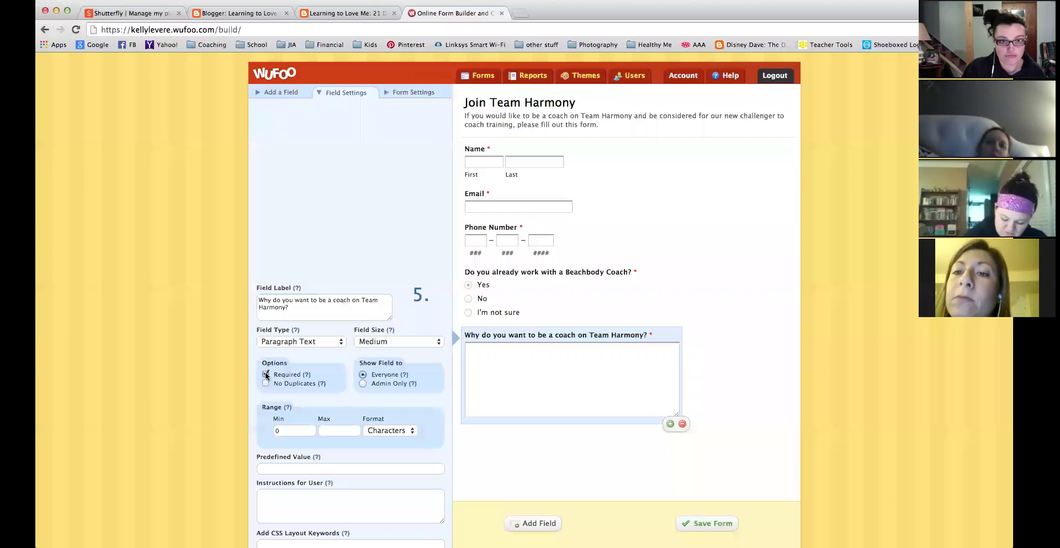
scroll(363, 481, "down", 3)
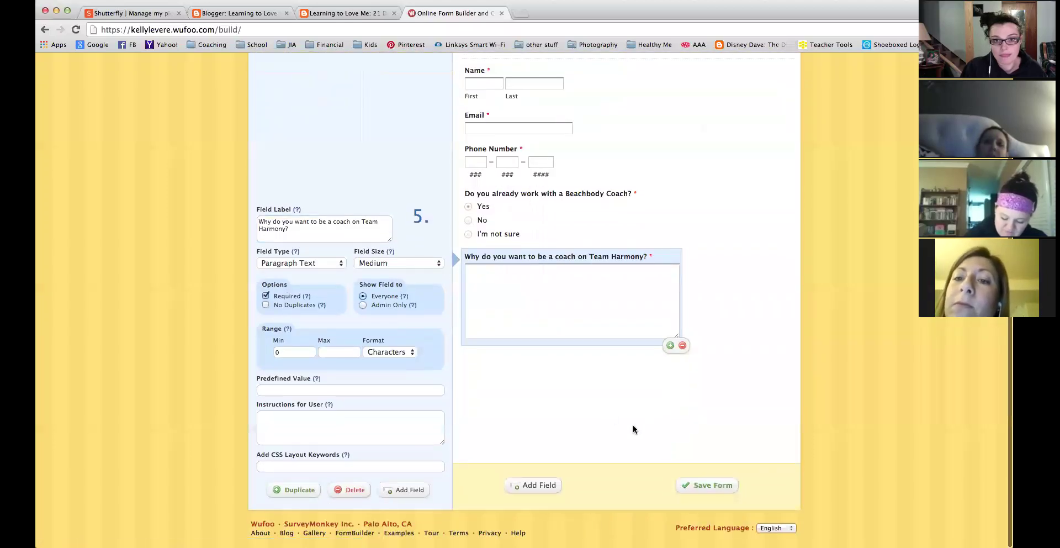
scroll(354, 299, "up", 3)
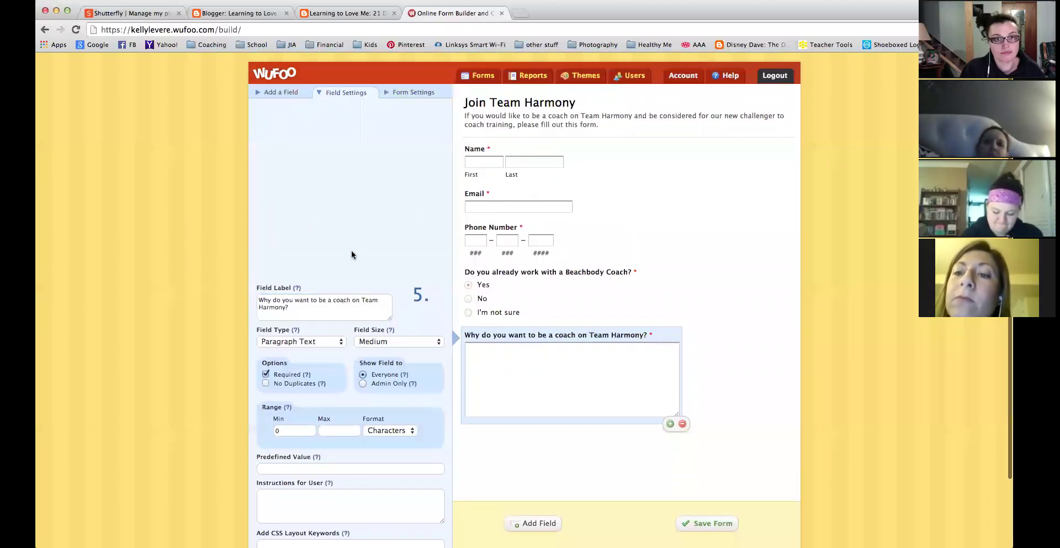
left_click(279, 92)
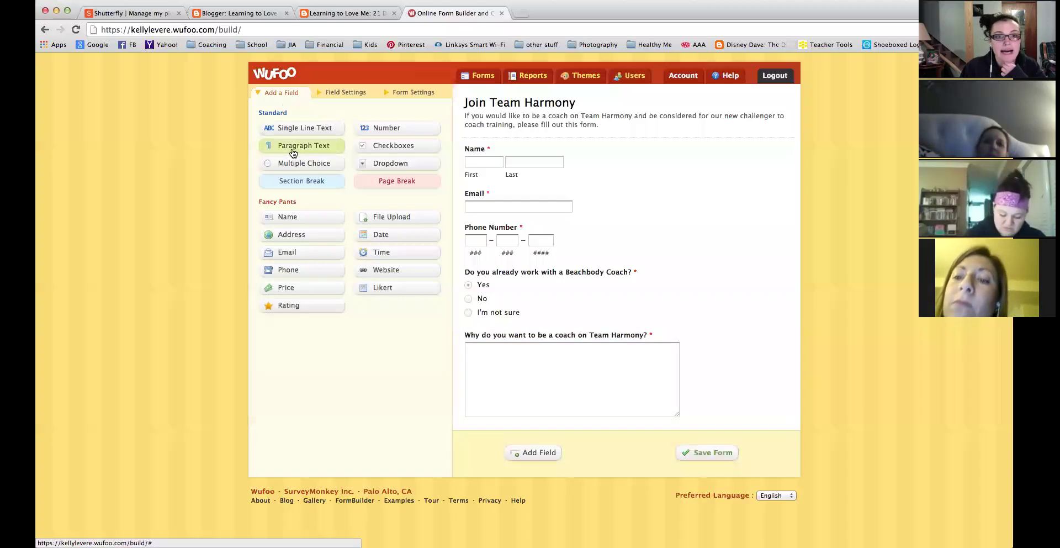
Add a checkbox question labelled 'Do you own any Beachbody workout programs?'.
left_click(379, 147)
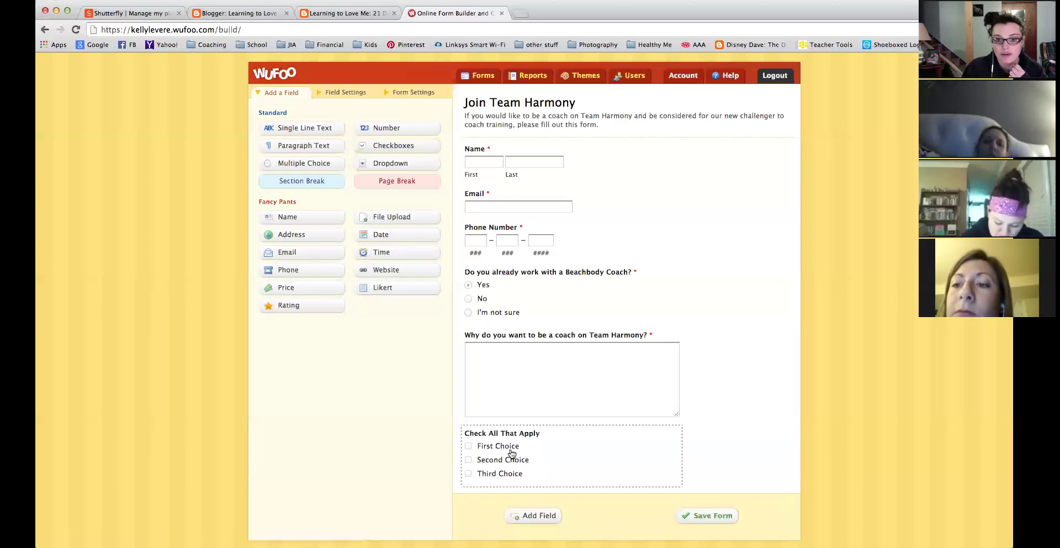
left_click(510, 451)
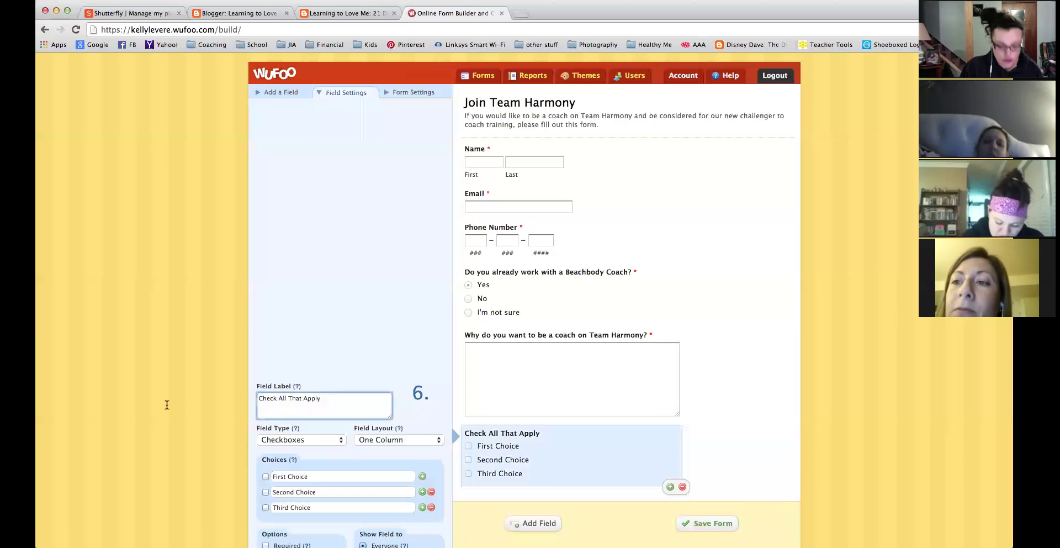
left_click_drag(334, 398, 179, 397)
type("Do you own any Beachbody Wor")
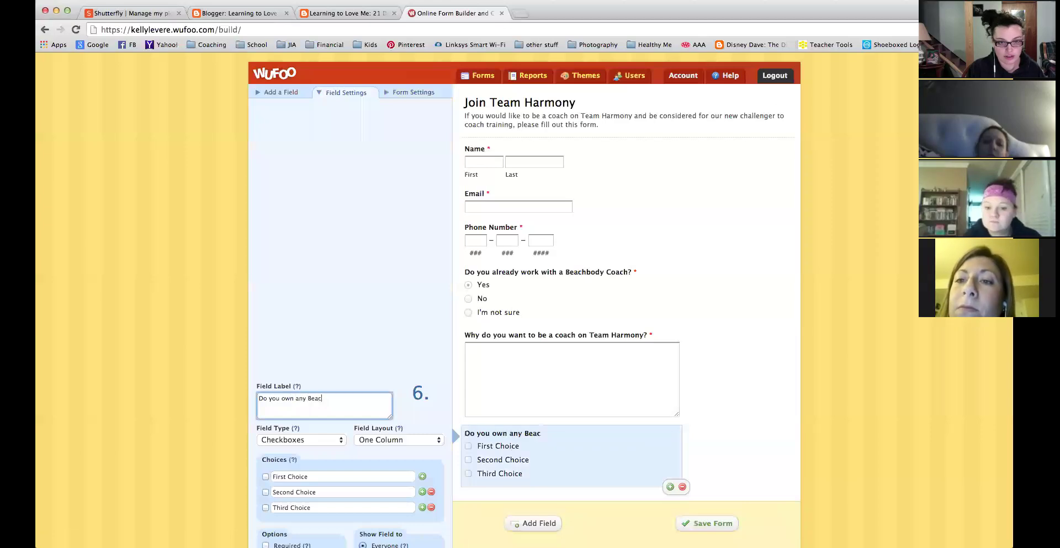
key("BackSpace")
key("BackSpace")
key("BackSpace")
type("workout programs?")
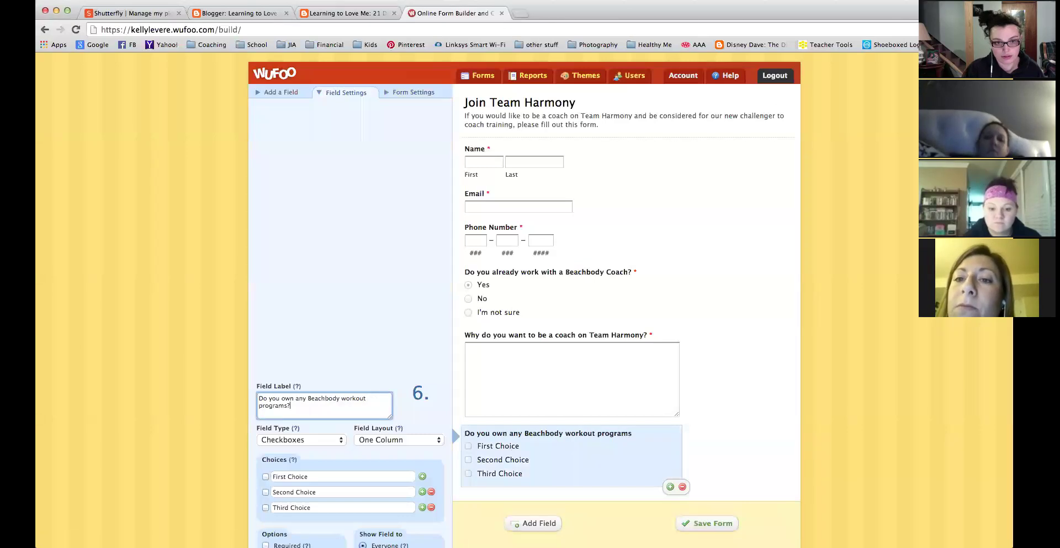
Rename its choices to 21 Day Fix, T25 and Insanity, with none pre-checked.
left_click(265, 476)
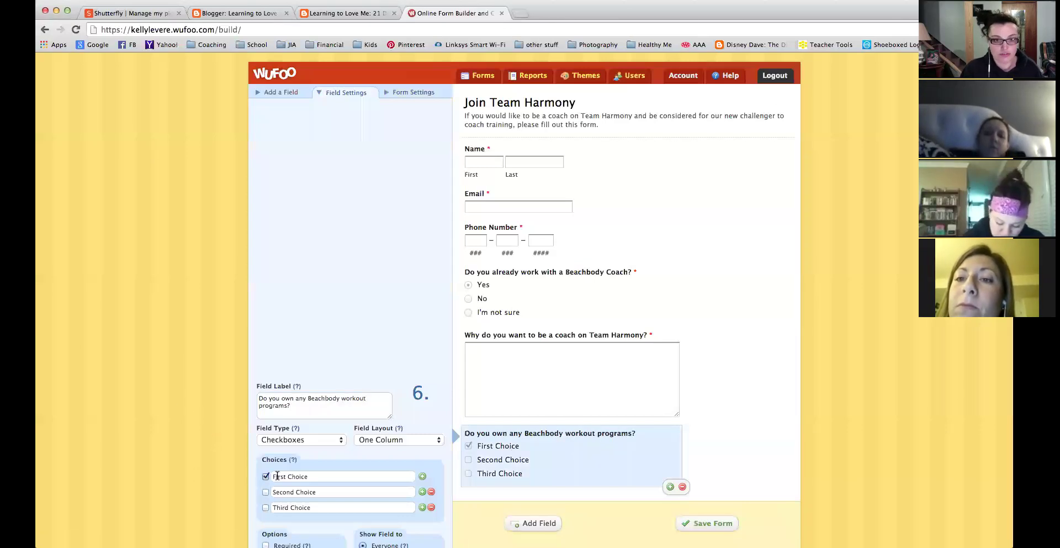
left_click_drag(319, 477, 266, 477)
type("T25")
key("BackSpace")
key("BackSpace")
key("BackSpace")
type("21 Day Fix")
key("Tab")
left_click(266, 477)
left_click_drag(318, 492, 249, 478)
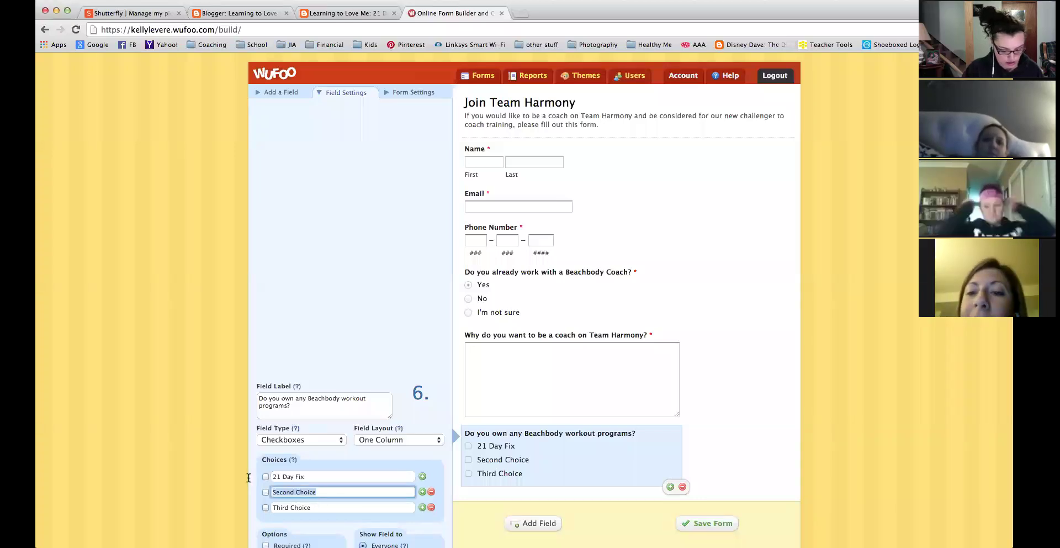
type("T25")
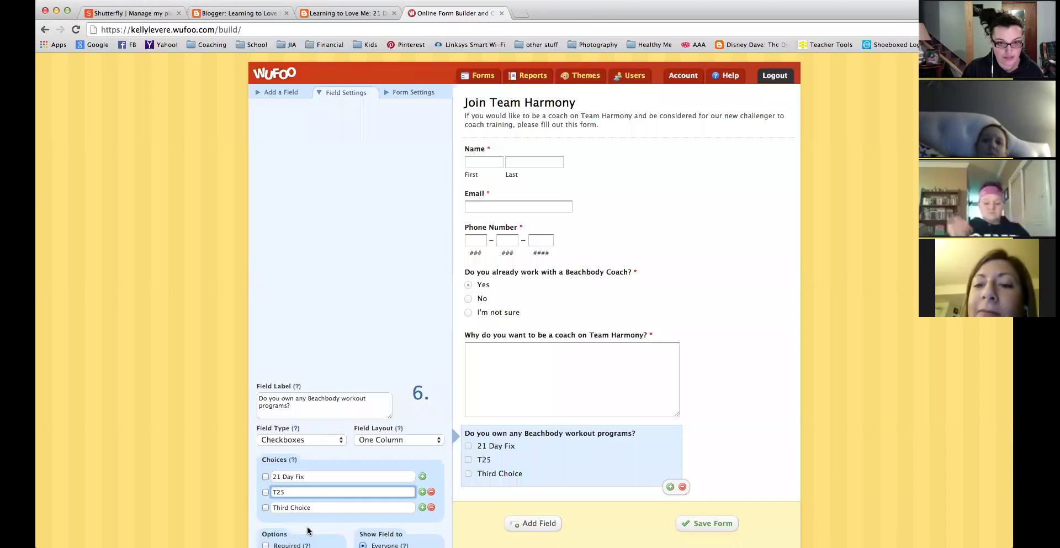
left_click_drag(316, 507, 255, 508)
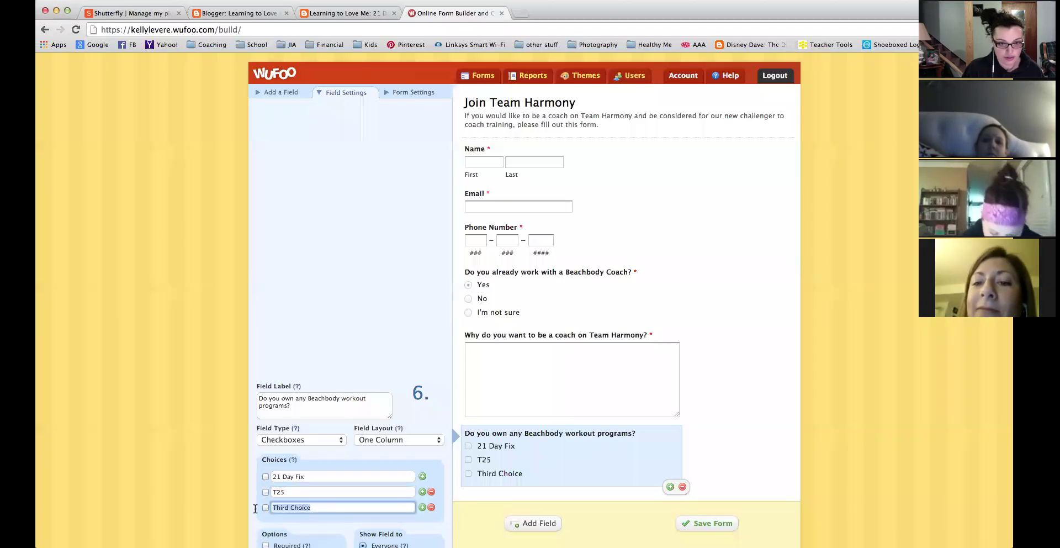
type("Insanity")
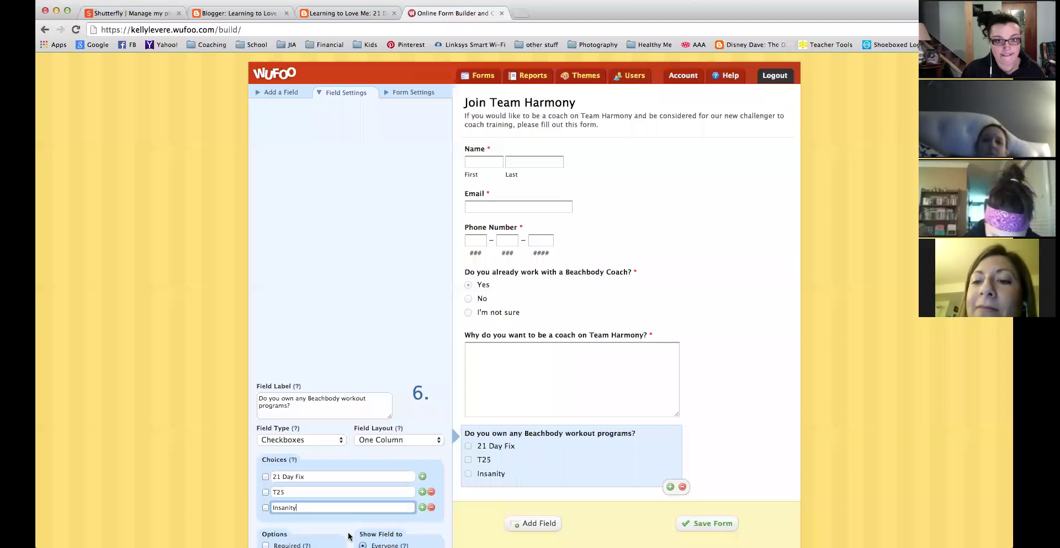
scroll(348, 535, "down", 5)
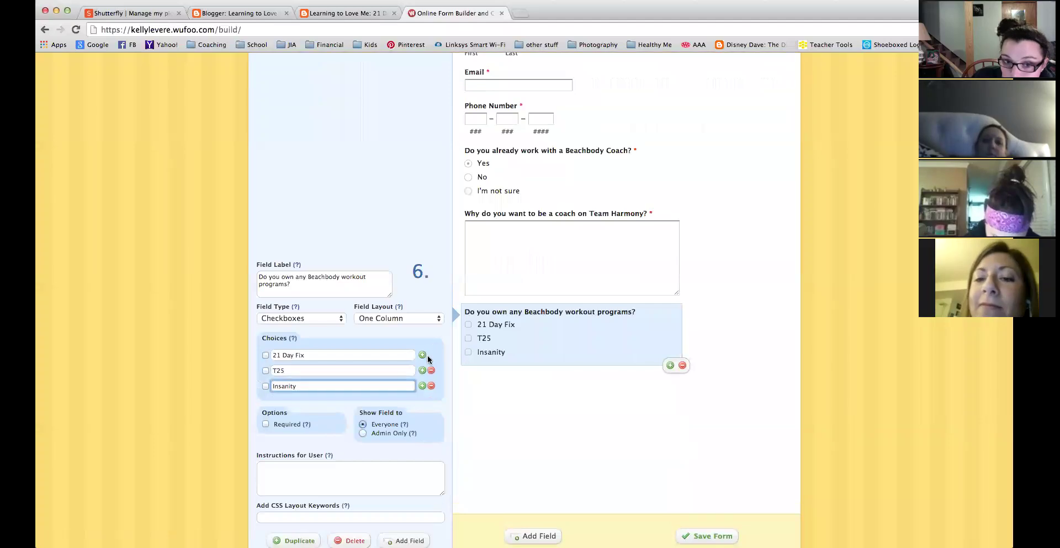
Add a 'P90X, P90X2, P90X' option and extend Insanity with Asylum and Insanity Max 30.
left_click(423, 386)
left_click(390, 400)
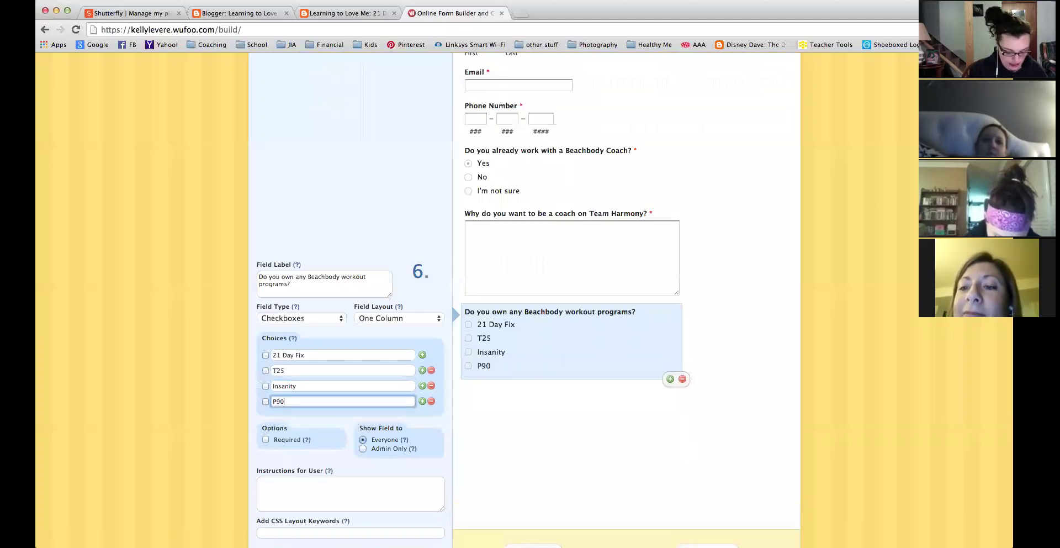
type("P90X, P90X2, P90X3, P90")
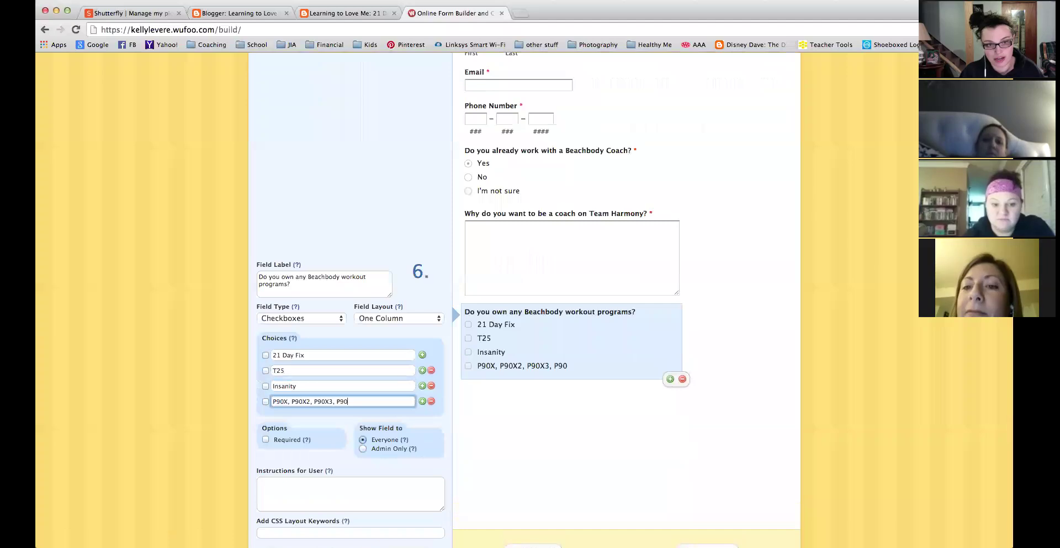
left_click(305, 384)
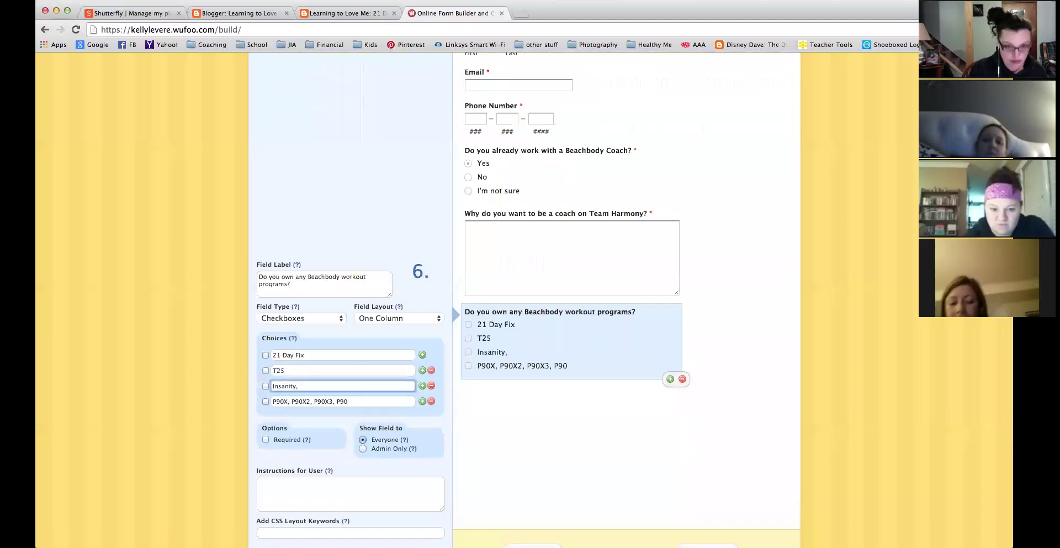
type(", Asylum, I")
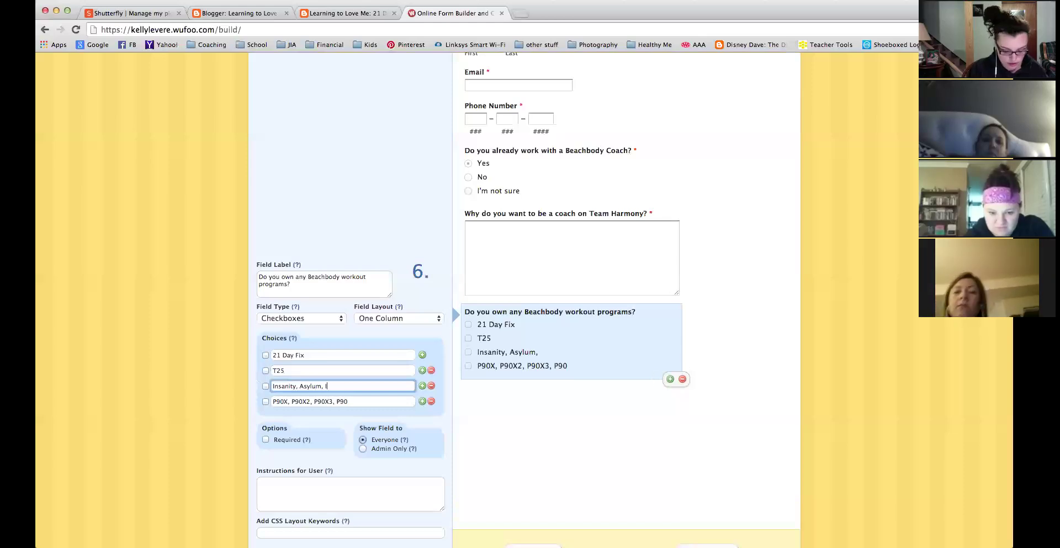
type("nsanity")
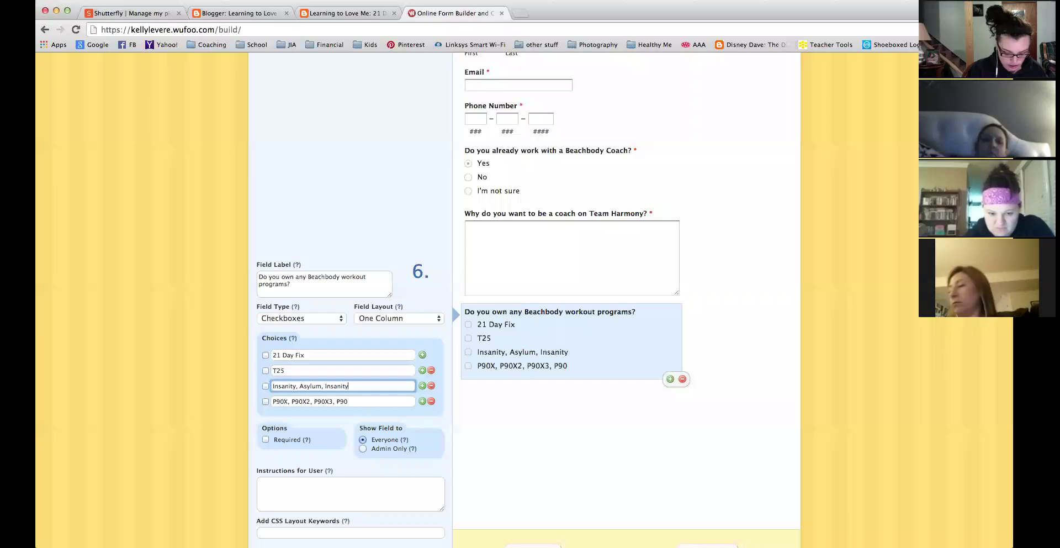
type(" Max:")
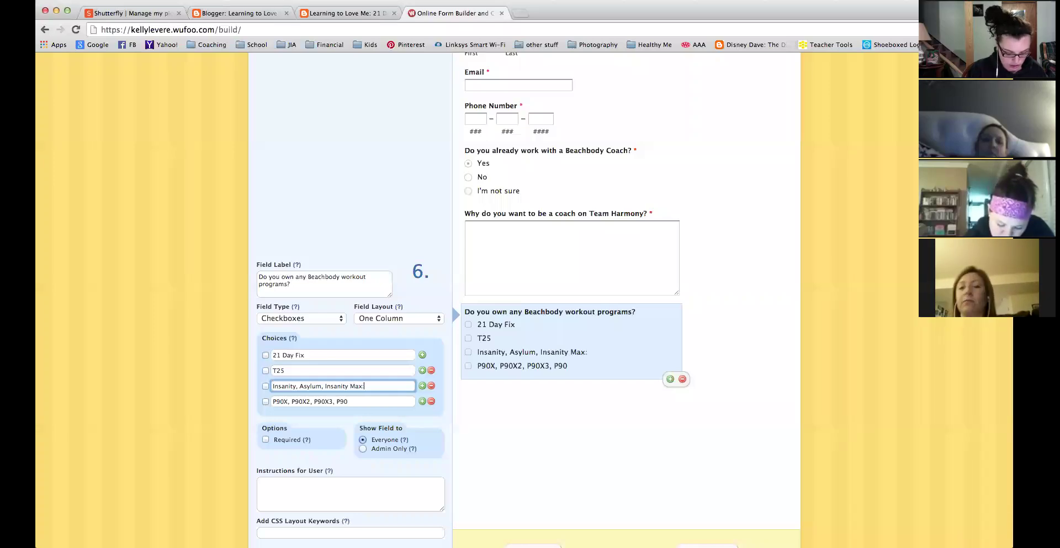
type("30")
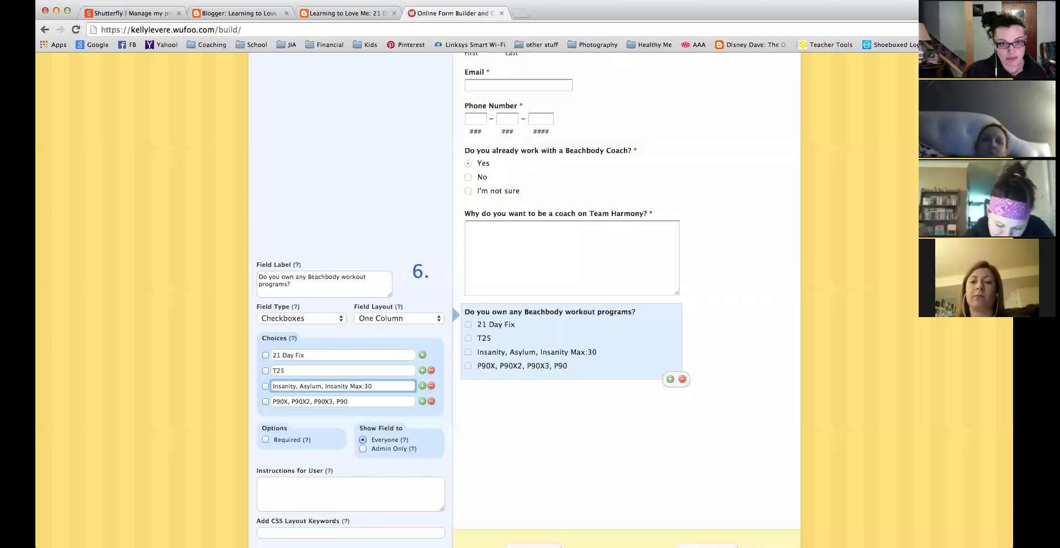
key("BackSpace")
key("BackSpace")
key("BackSpace")
type("30")
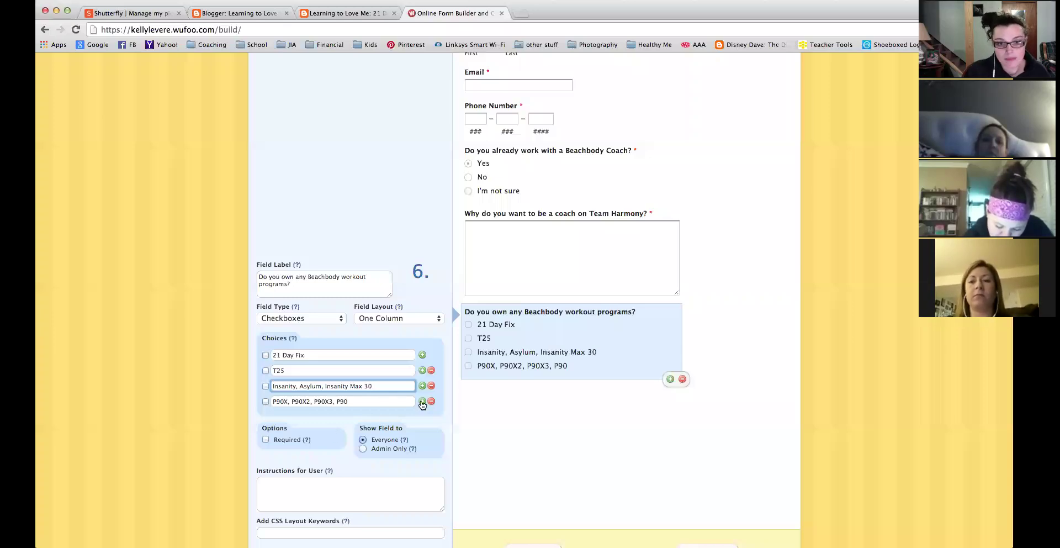
Add a 'Chalean Extreme, PiYo, Brazil Butt Lift' option and make the question required.
left_click(423, 401)
left_click(376, 418)
type("Chai")
type("ean Extrem")
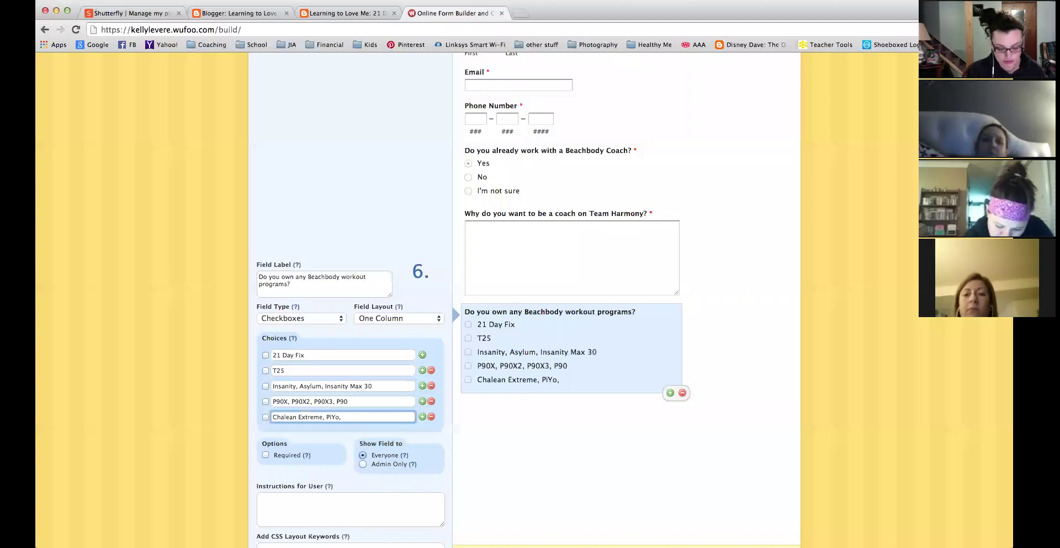
type("e, PiYo, Bra")
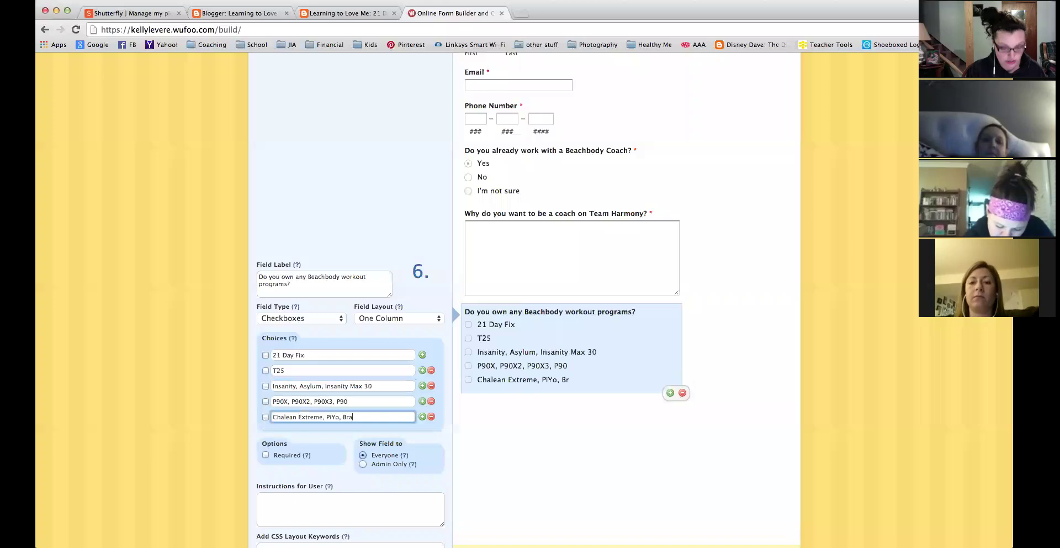
type("zil Butt Lift")
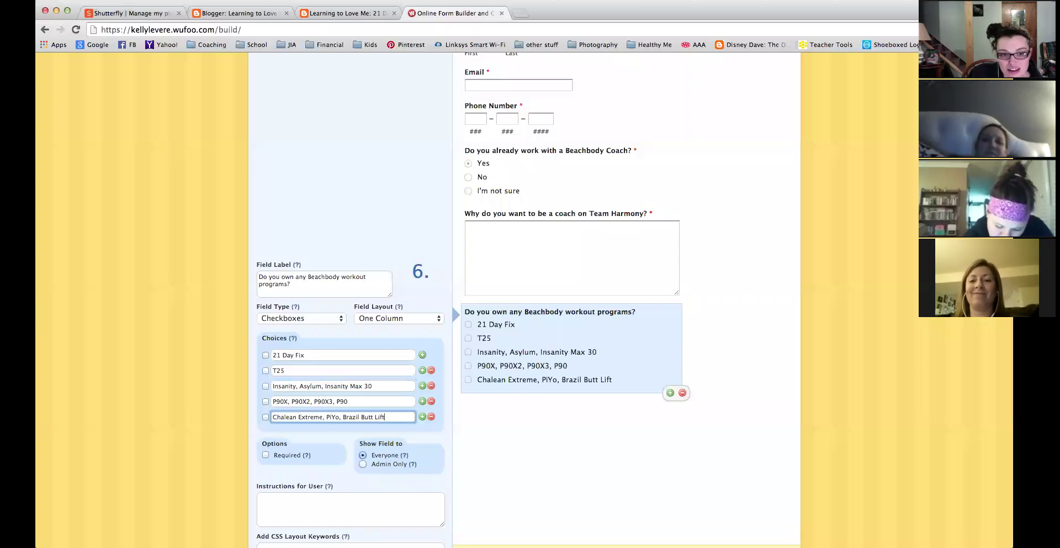
left_click(266, 454)
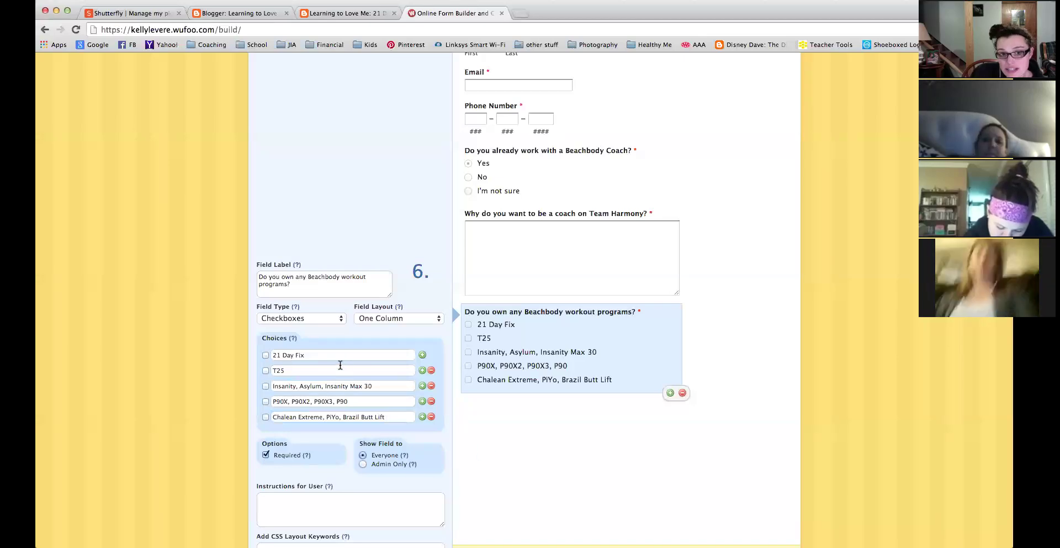
Change the first option to '21 Day Fix, 21 Day Fix Extreme'.
left_click(387, 319)
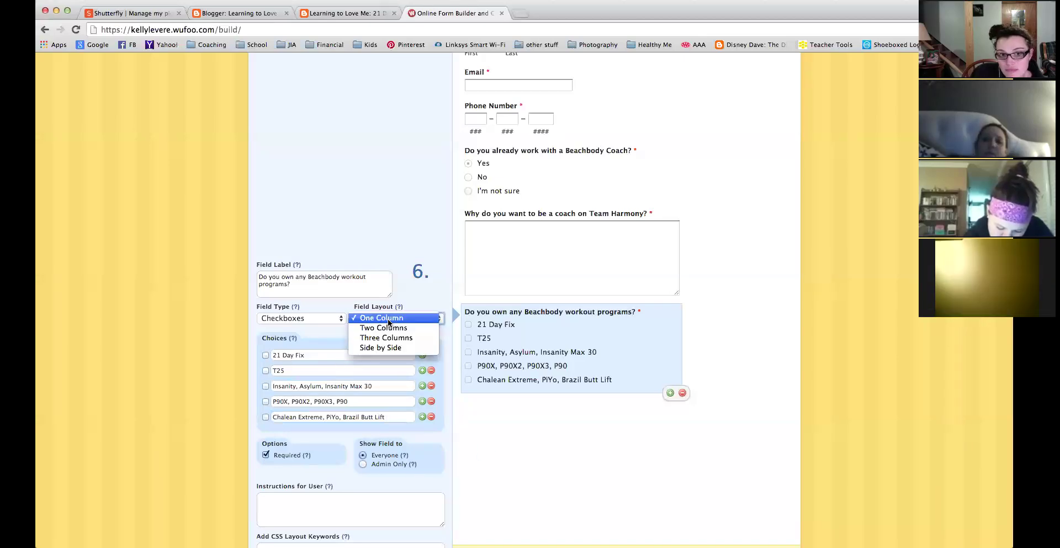
left_click(392, 327)
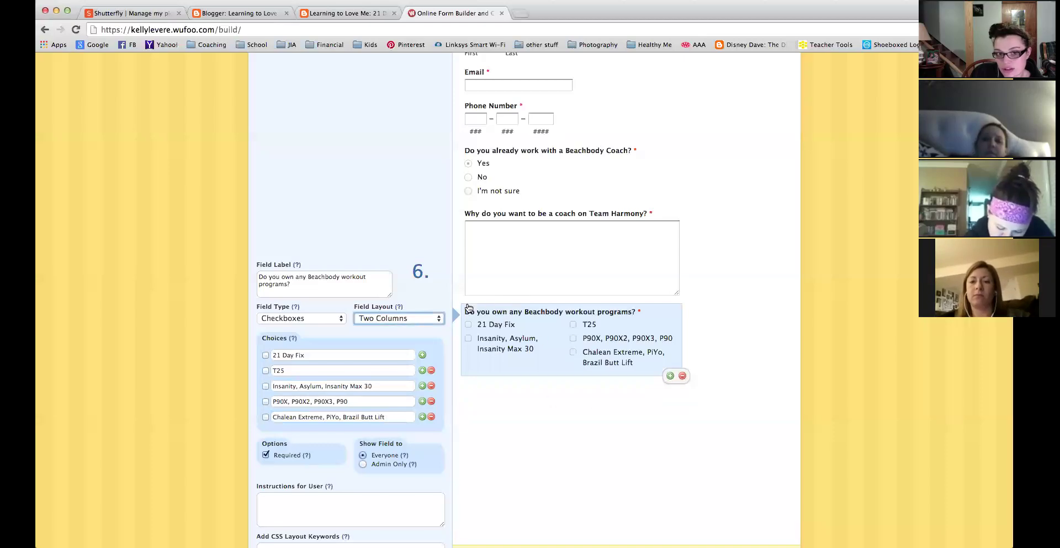
left_click(314, 354)
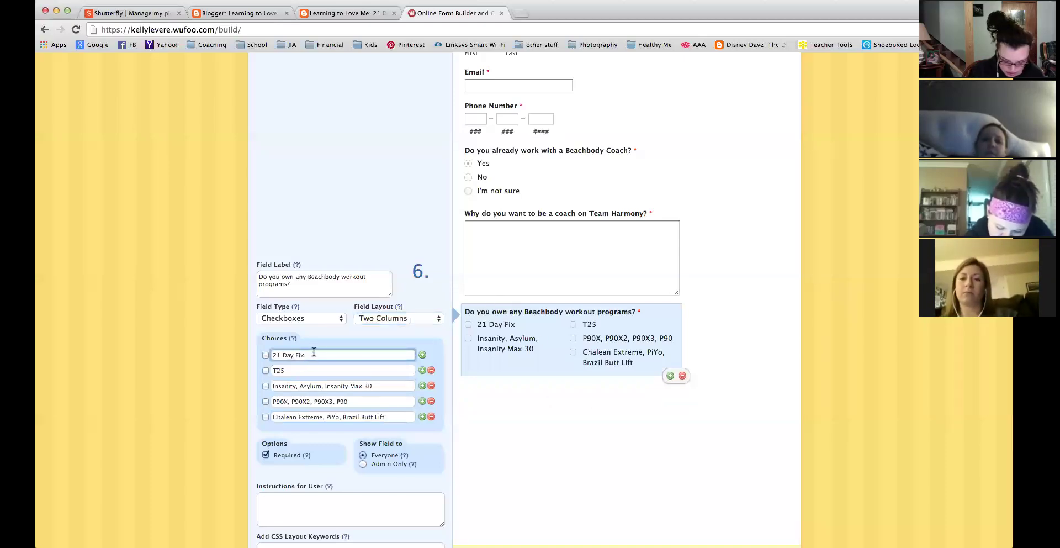
type(", 21 day Fix")
key("BackSpace")
key("BackSpace")
key("BackSpace")
key("BackSpace")
type("Day Fix Exgr")
key("BackSpace")
type("treme")
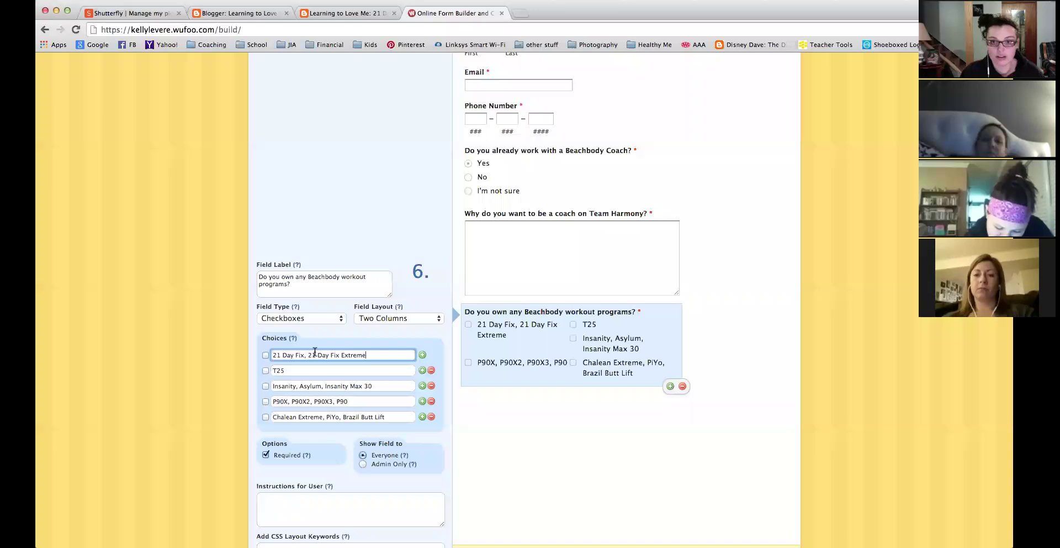
Set the question's Field Layout to One Column after trying three columns.
left_click(389, 319)
left_click(390, 329)
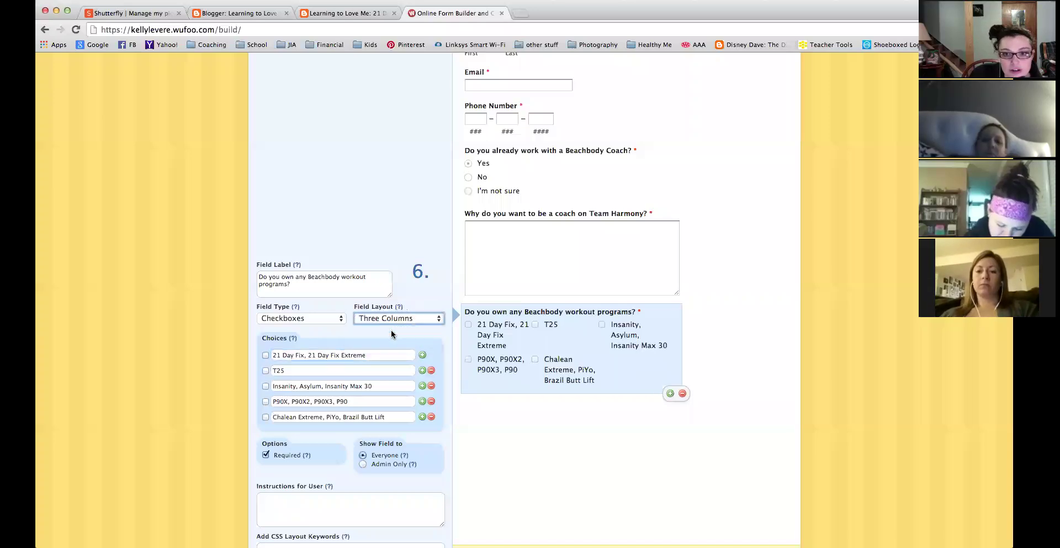
left_click(390, 319)
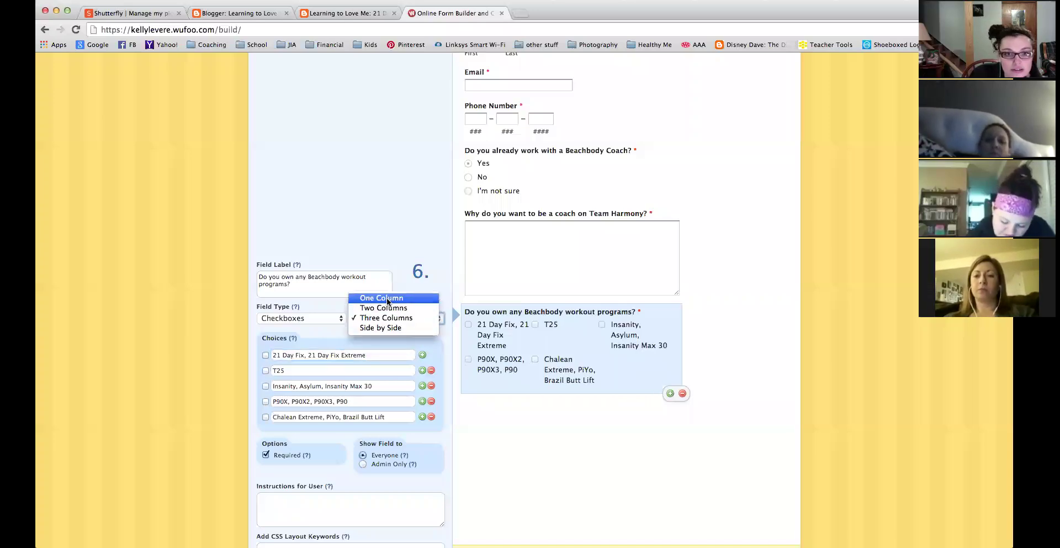
left_click(387, 298)
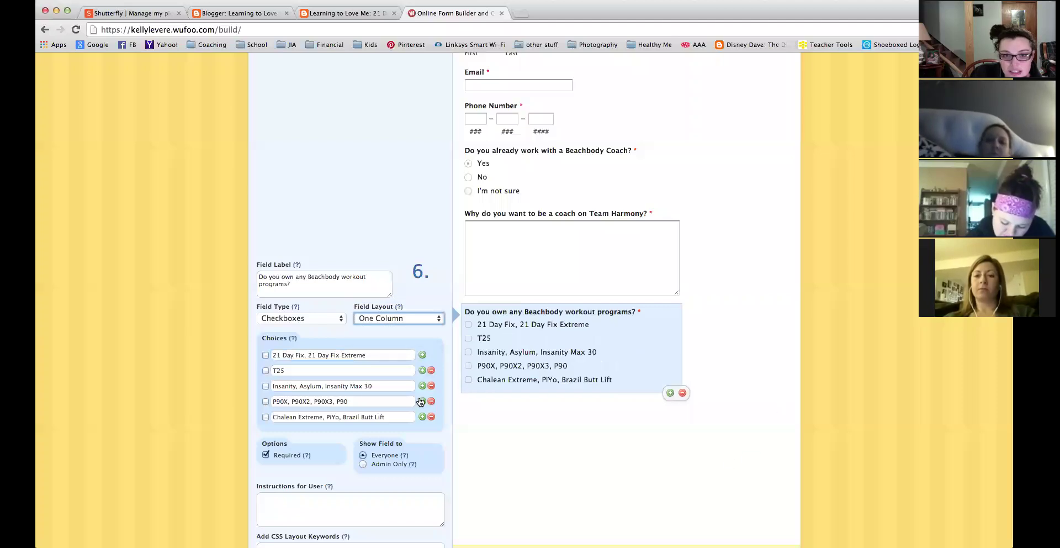
left_click(308, 369)
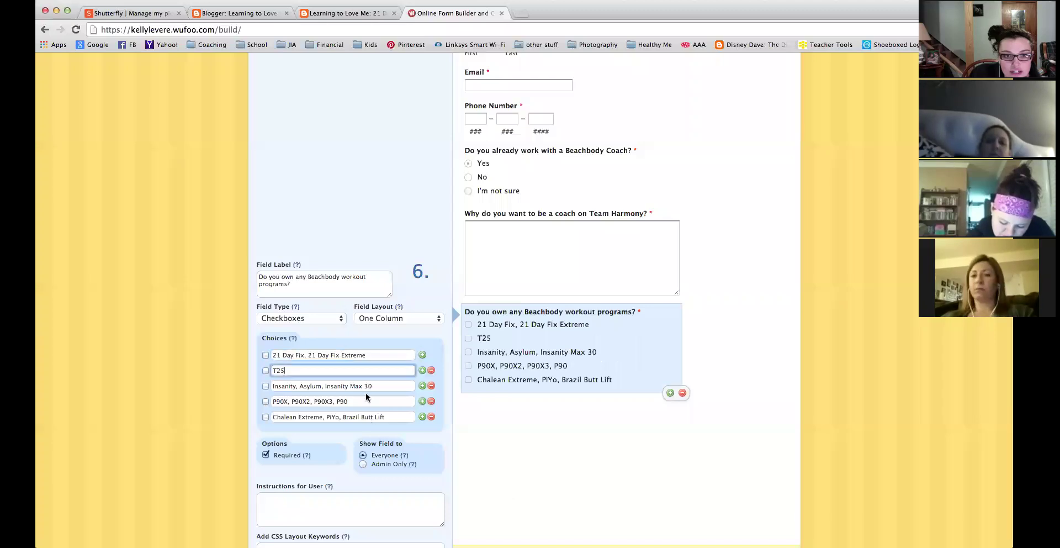
scroll(470, 396, "up", 5)
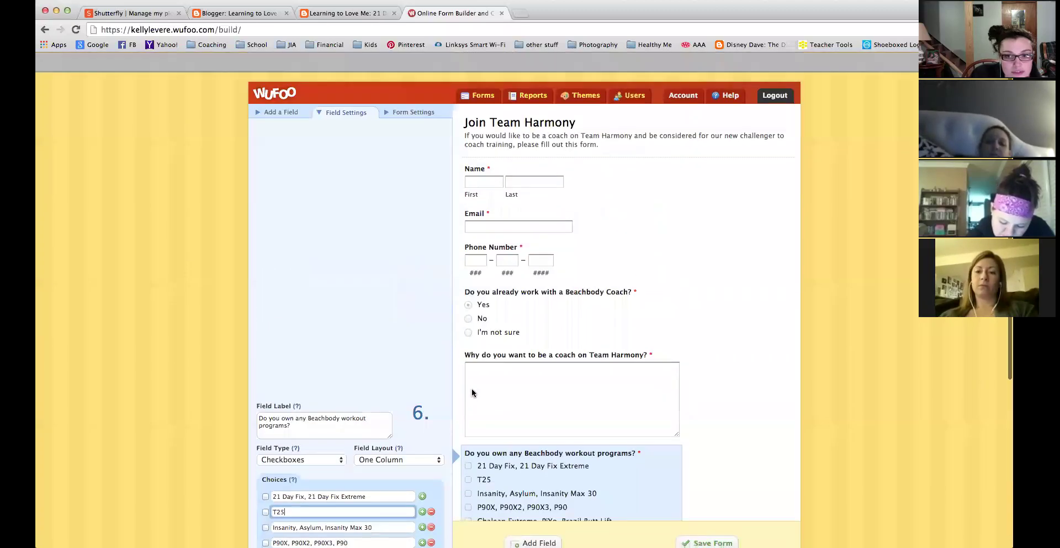
left_click(284, 92)
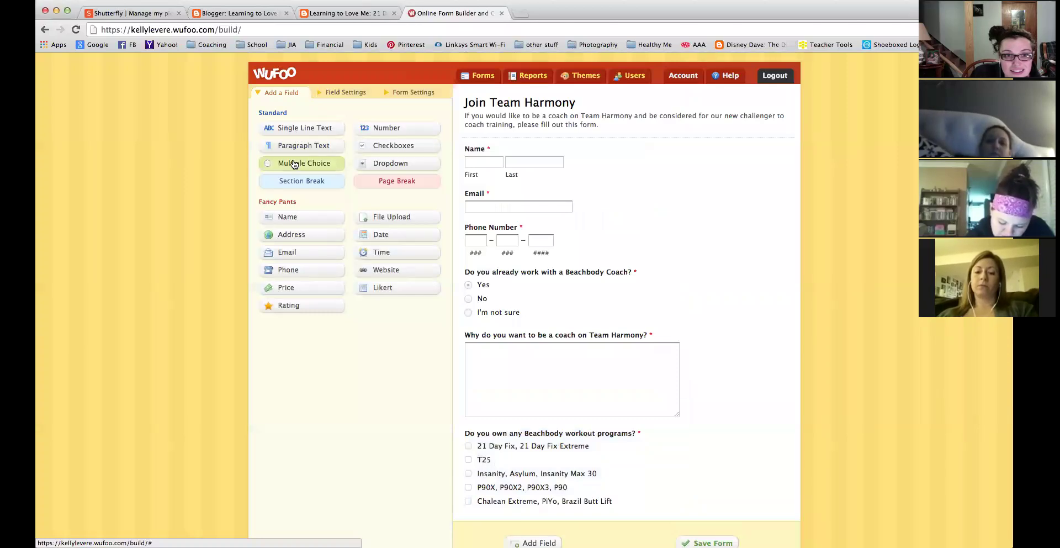
Add a multiple-choice question labelled 'Have you completed the Beachbody program that you own'.
left_click(294, 164)
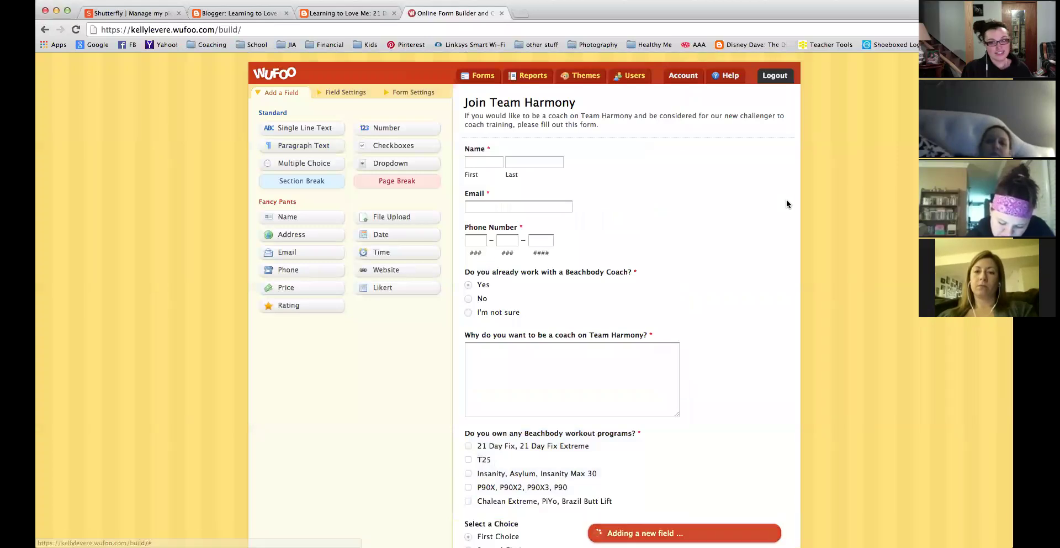
scroll(786, 202, "down", 5)
scroll(570, 450, "up", 1)
left_click(548, 441)
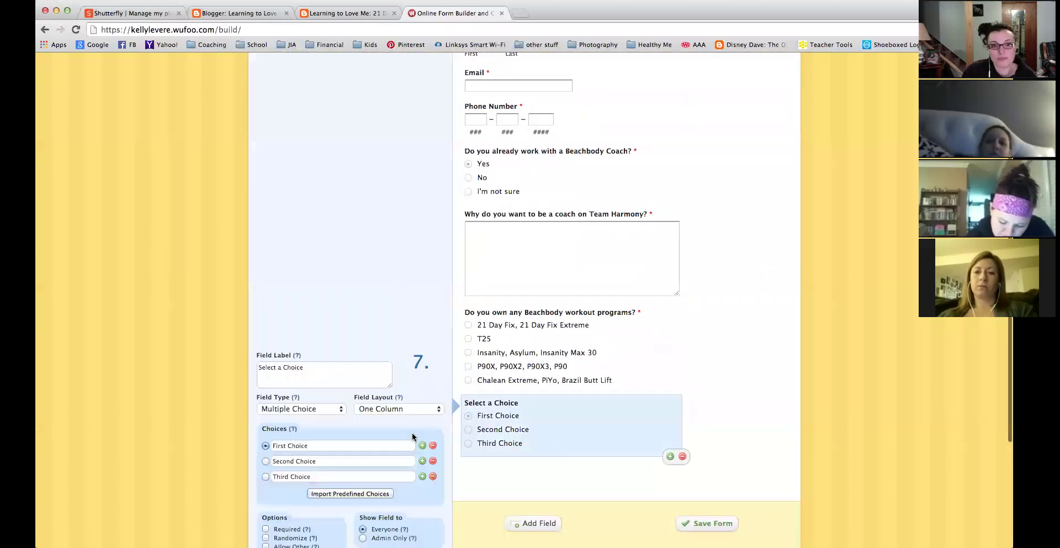
triple_click(319, 365)
type("Have")
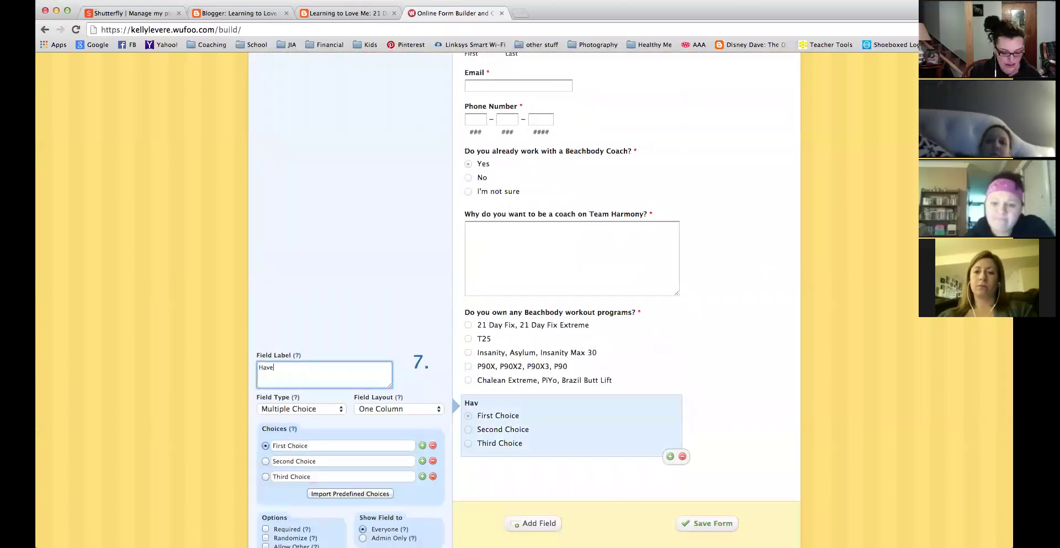
type(" you completed the Beachbody ")
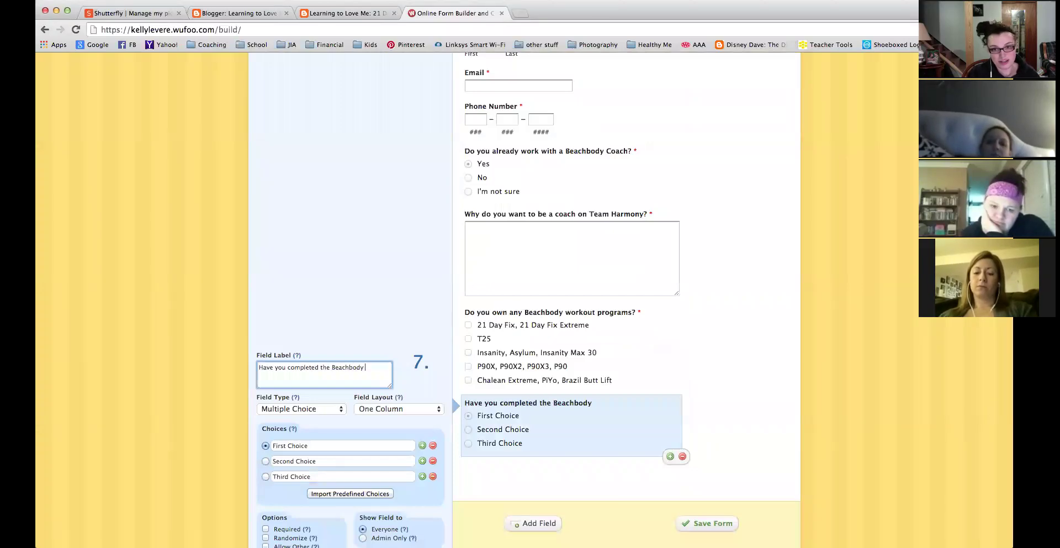
type("program that you own?")
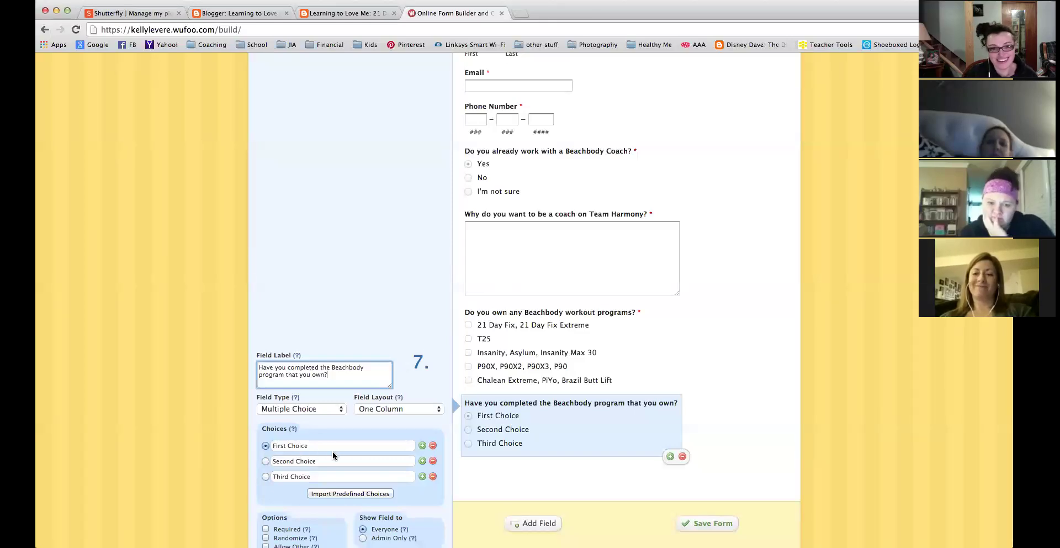
Set its answers to Yes and No and delete the third choice.
left_click(332, 449)
type("Yes")
key("Tab")
type("No")
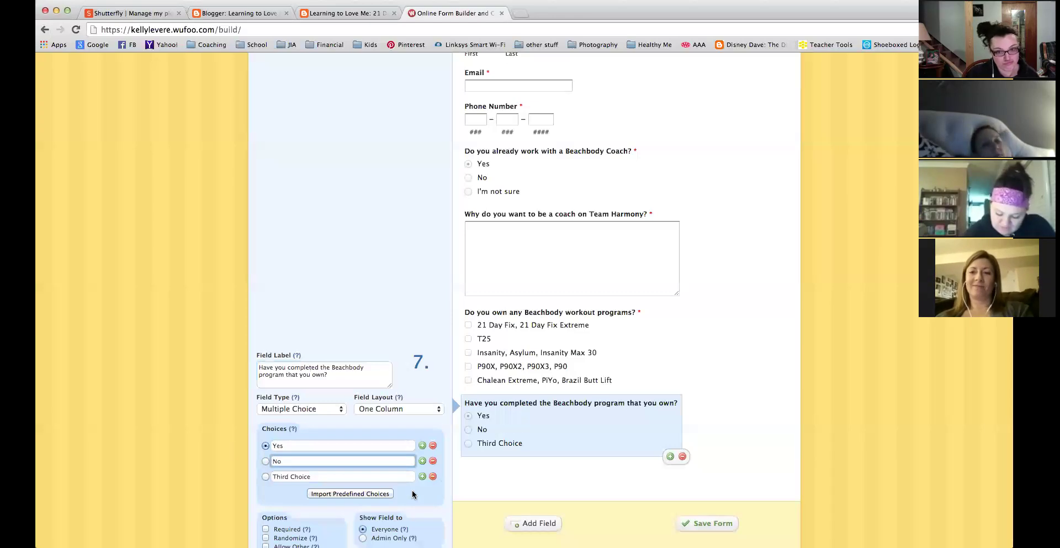
left_click(433, 475)
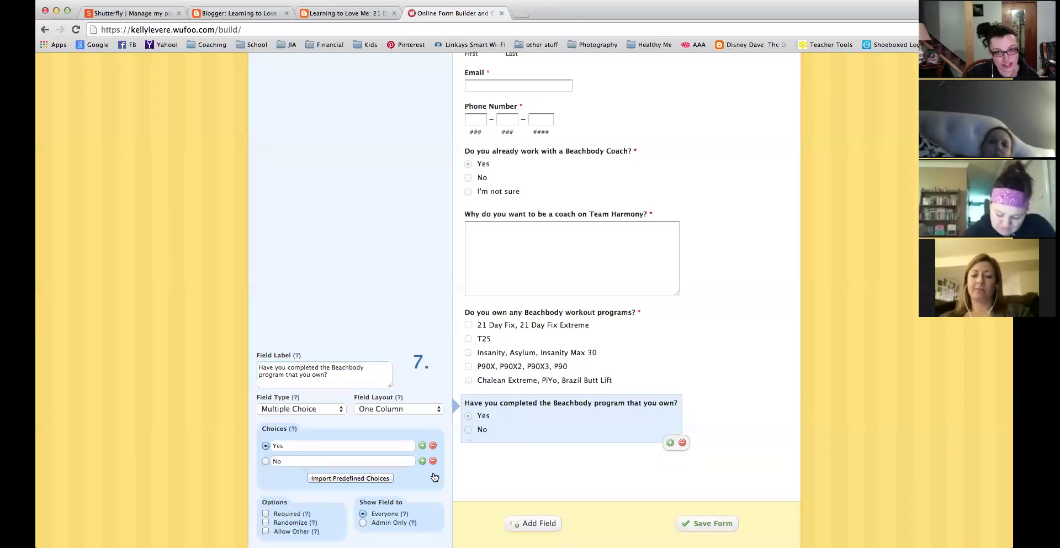
scroll(504, 360, "up", 3)
scroll(503, 355, "down", 8)
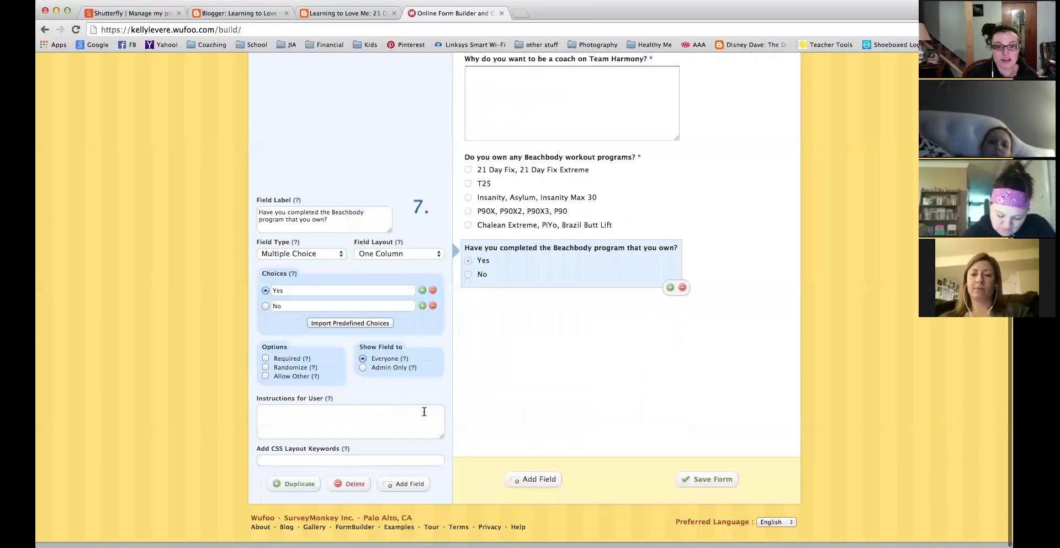
scroll(440, 400, "up", 6)
left_click(283, 94)
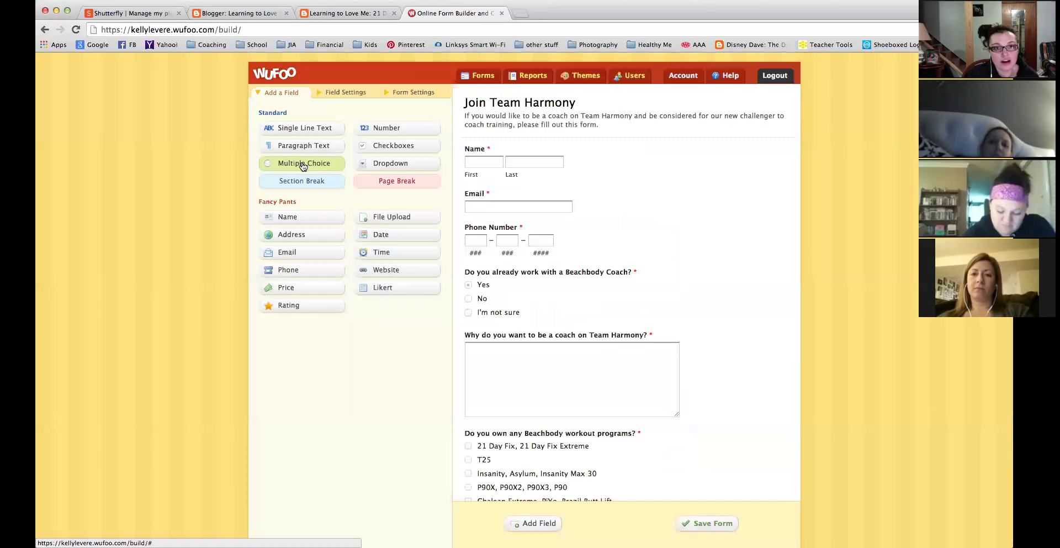
Add a multiple-choice question labelled 'Do you currently drink Shakeology?'.
left_click(303, 165)
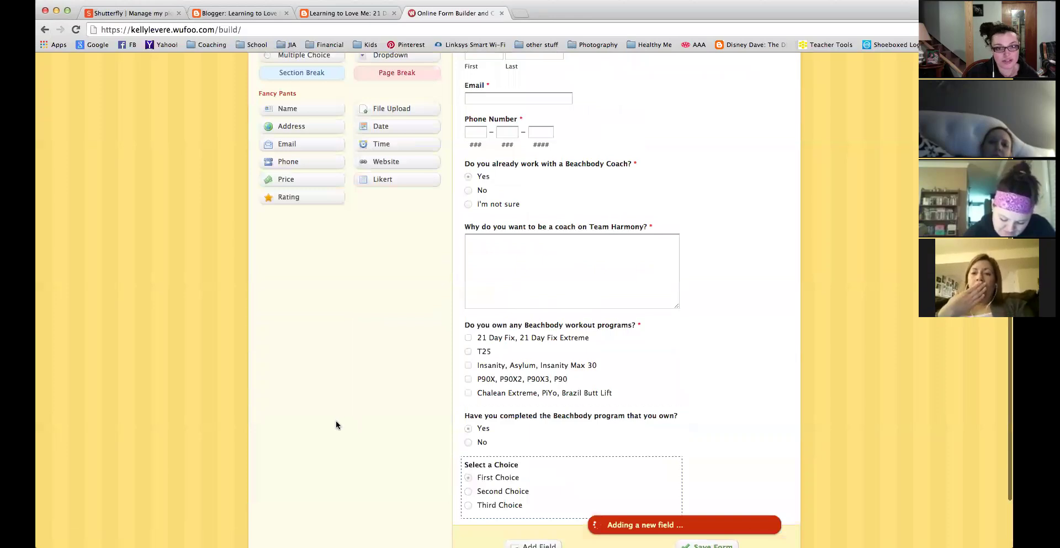
type("Do")
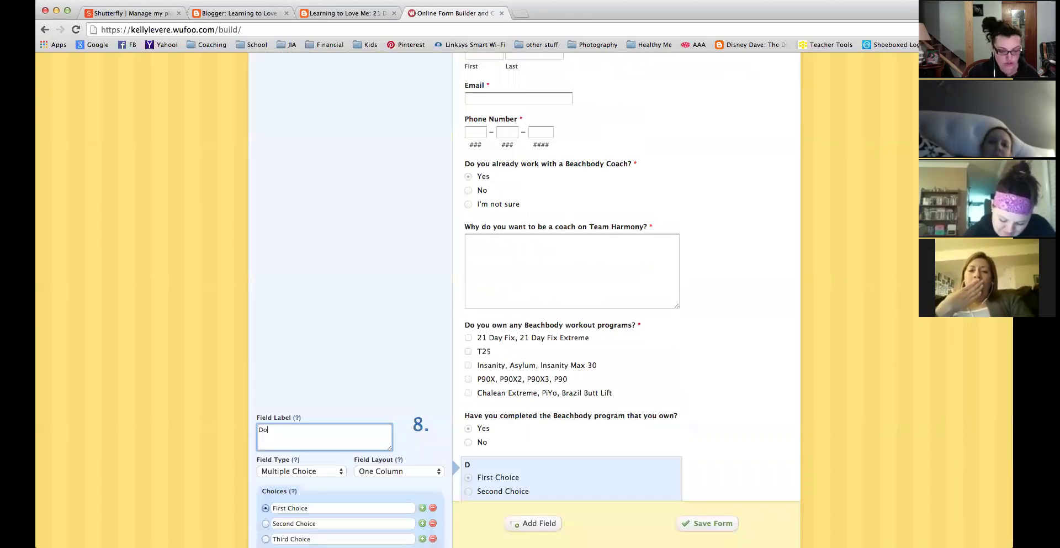
type(" you currently dr")
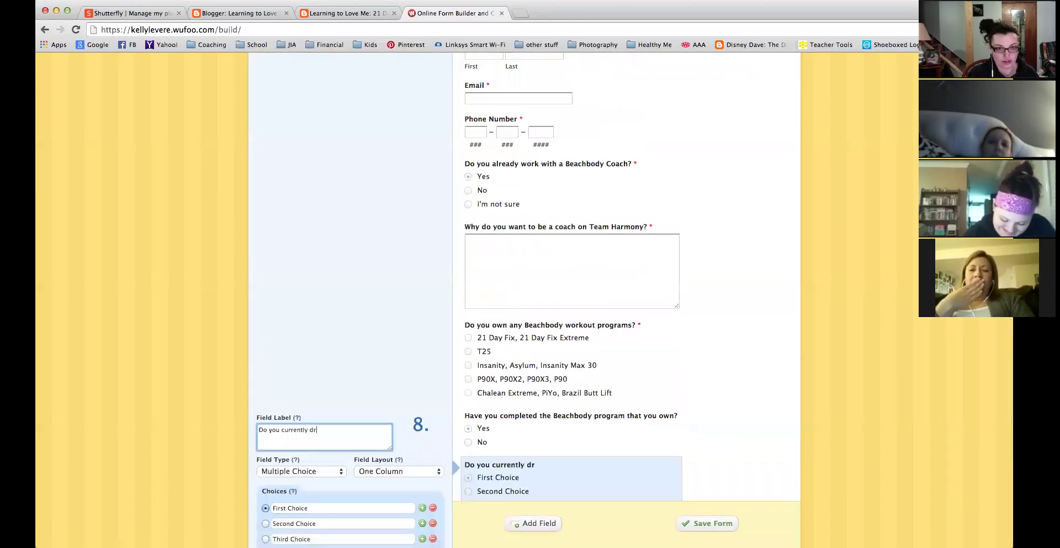
type("ink Shakeology")
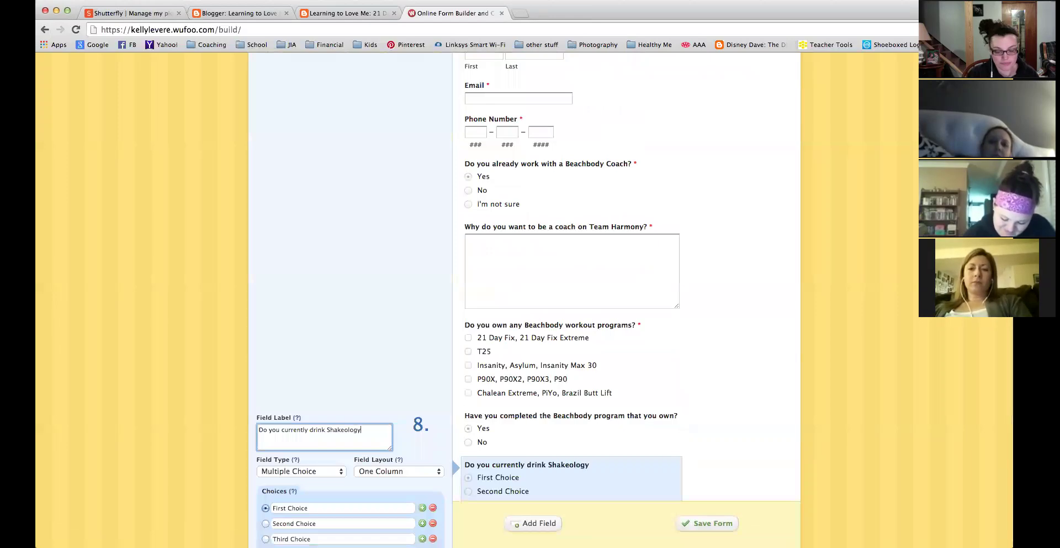
type("?")
scroll(322, 385, "down", 5)
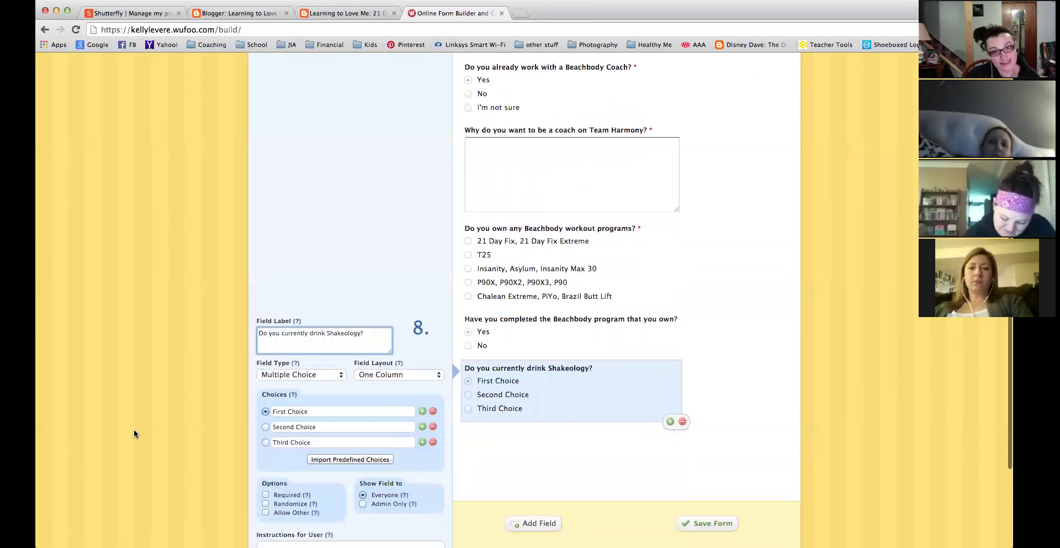
Set its answers to Yes and No and delete the third choice.
left_click(322, 385)
type("Yes")
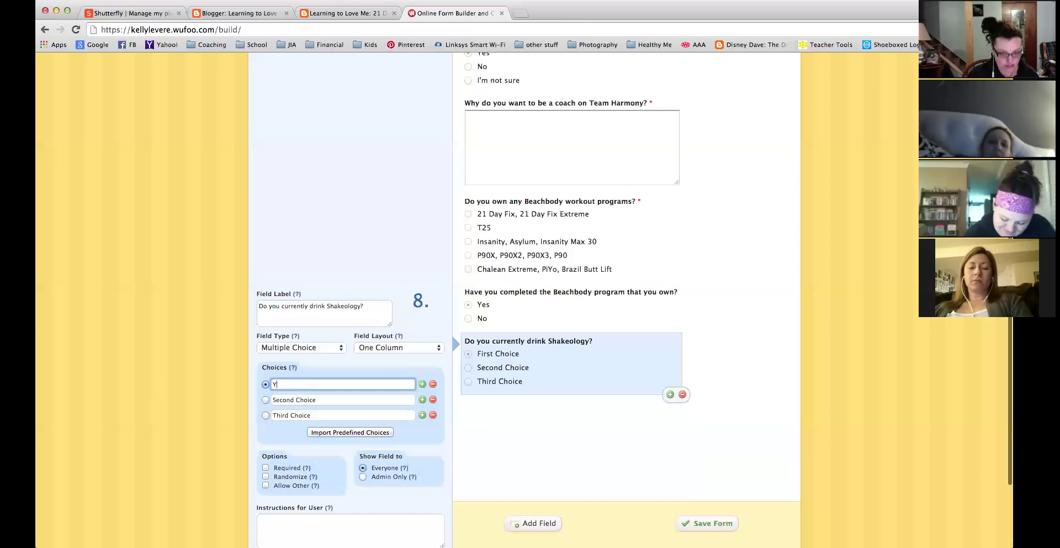
key("Tab")
type("NO")
left_click(155, 388)
key("BackSpace")
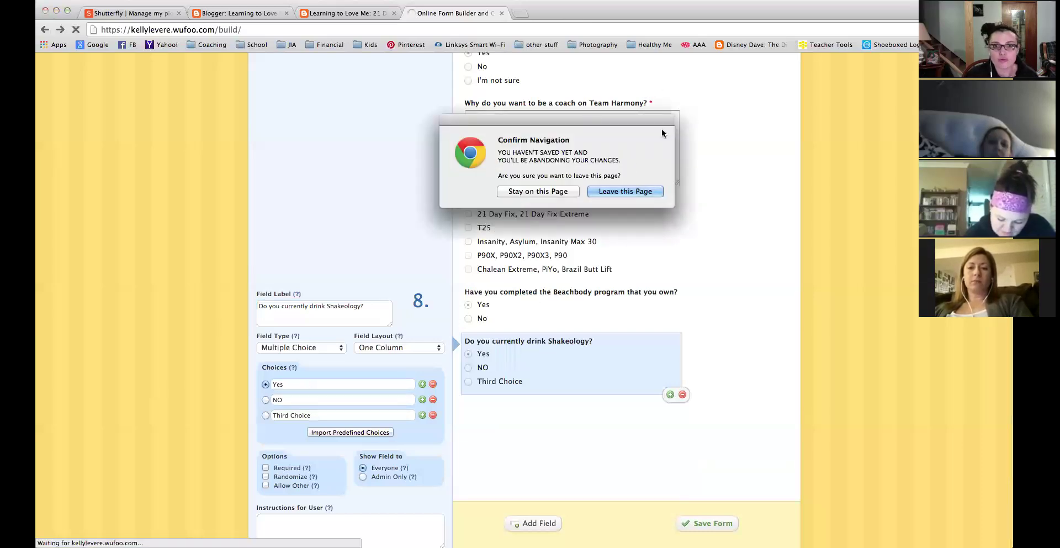
left_click(537, 191)
left_click(318, 403)
key("BackSpace")
type("o")
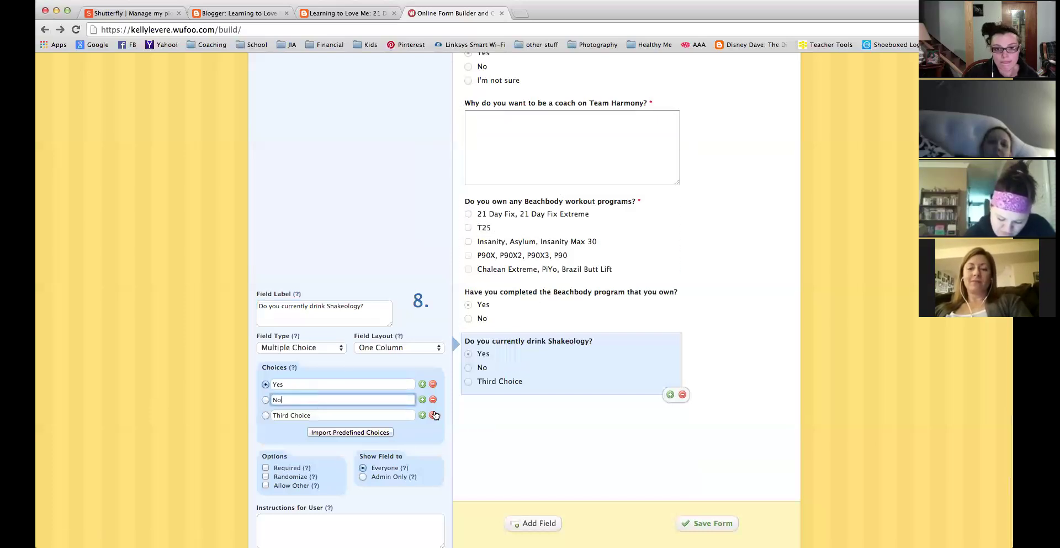
left_click(432, 414)
scroll(432, 442, "down", 3)
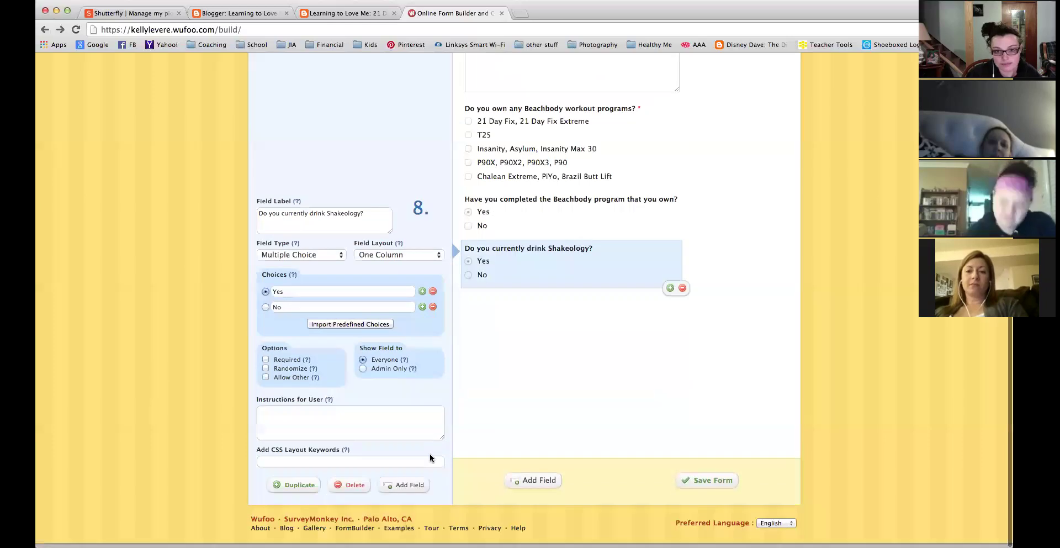
scroll(552, 421, "up", 10)
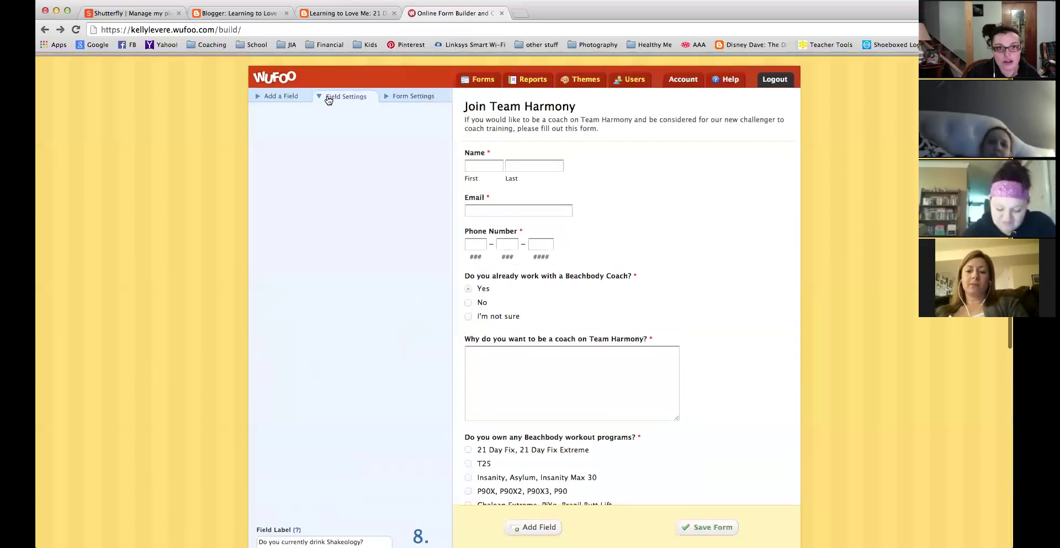
left_click(350, 368)
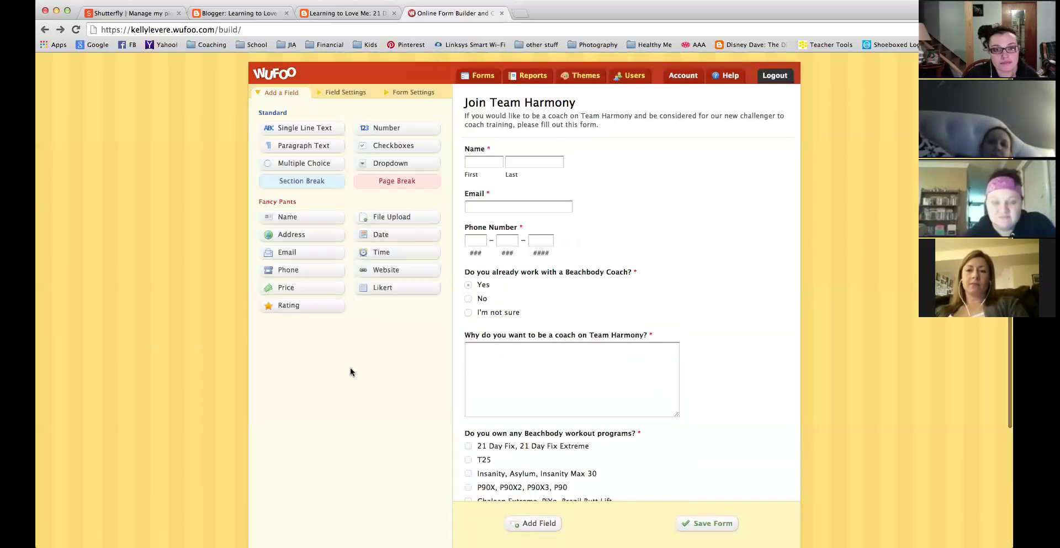
Add another multiple-choice question and select it for editing.
left_click(309, 171)
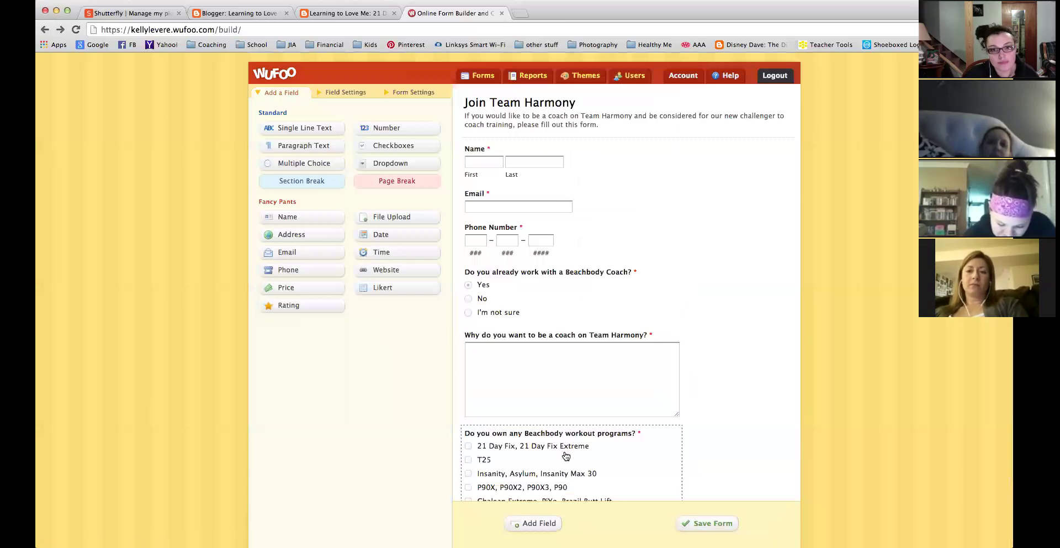
scroll(566, 456, "down", 5)
left_click(565, 445)
Label the new question 'How much time, per week, do you have to commit to working your Beachbody Business'.
left_click(325, 375)
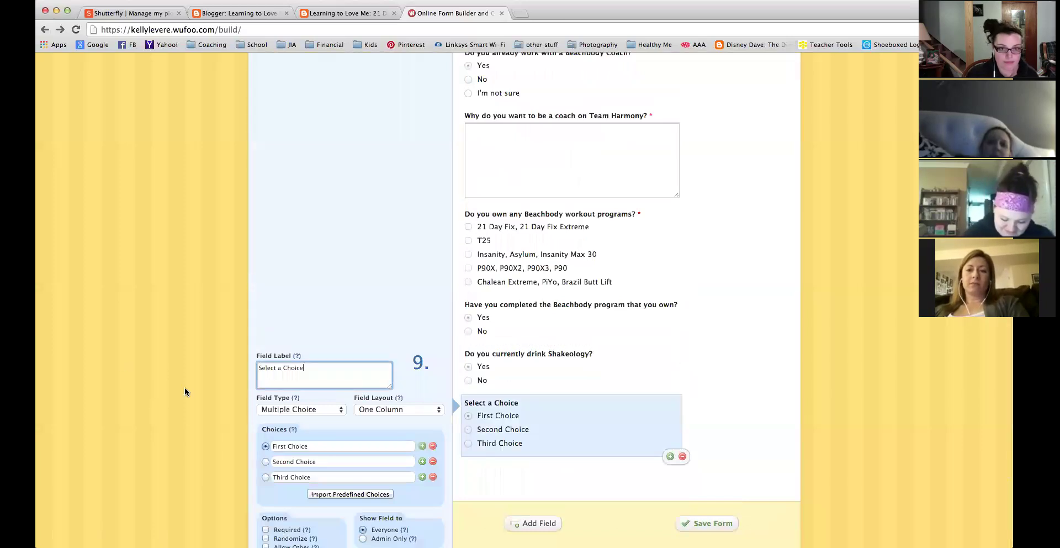
left_click_drag(311, 368, 113, 367)
type("How much time")
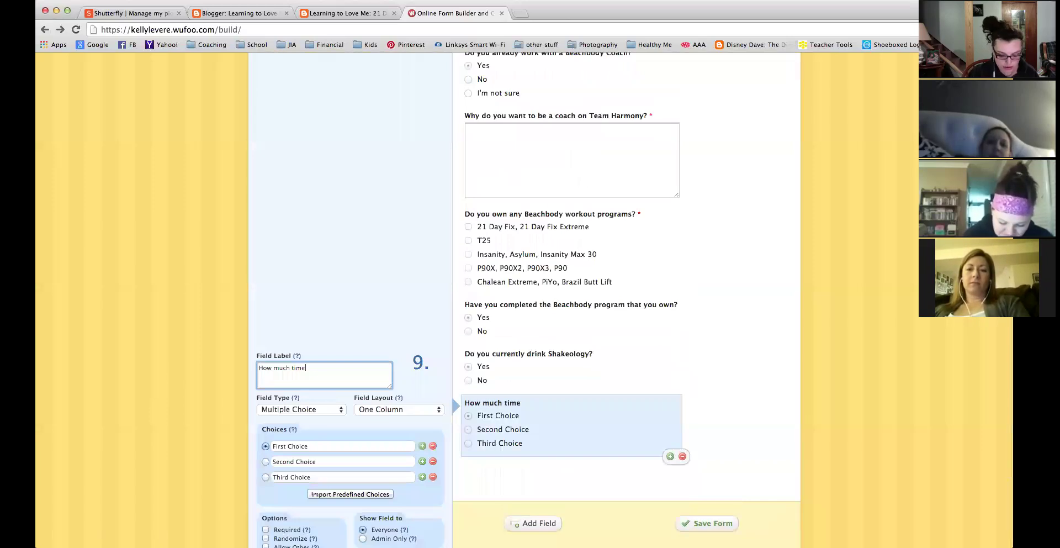
type(", per day")
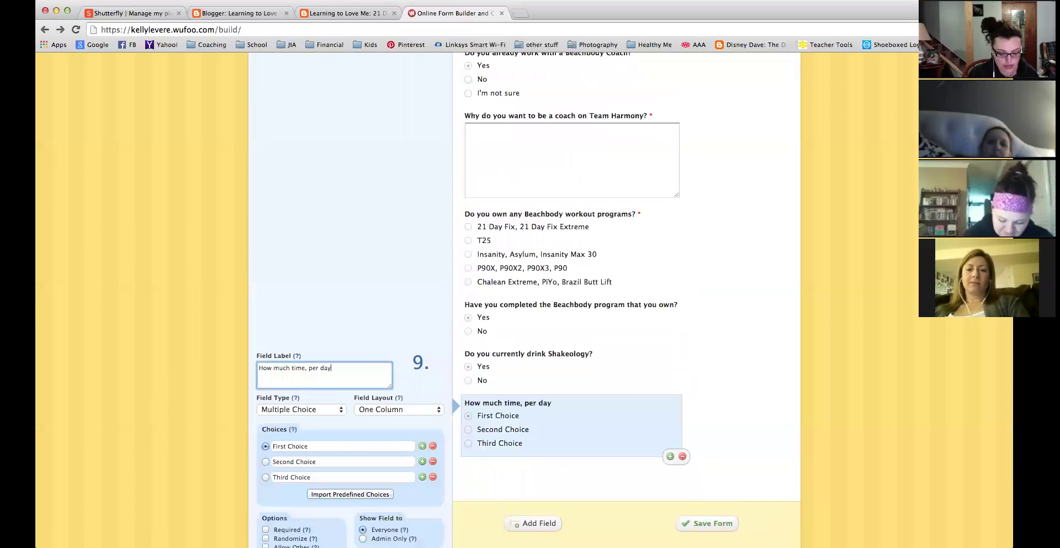
type(", do you have to ")
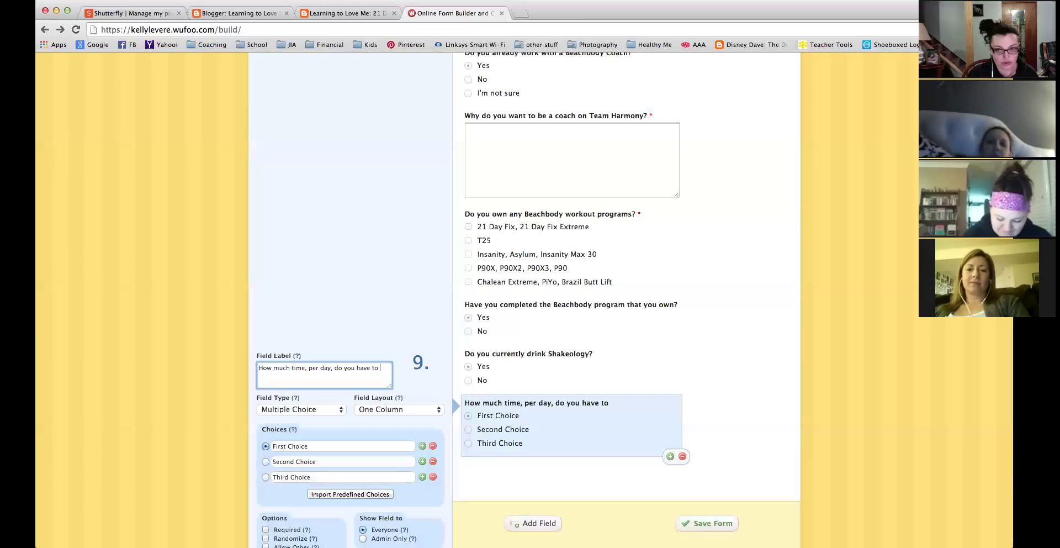
type("commit to working ")
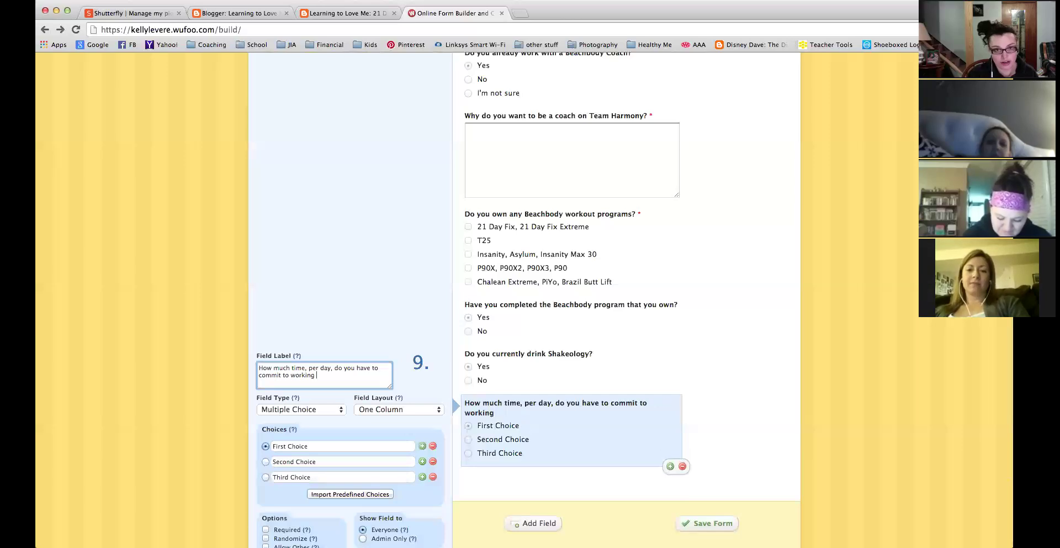
type("your Beachbody C")
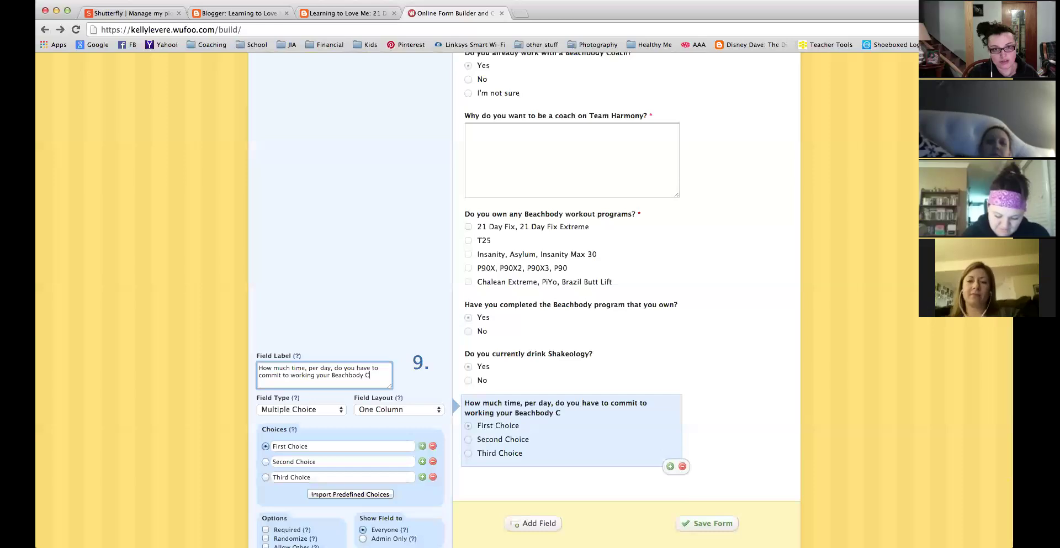
key("BackSpace")
type("Business")
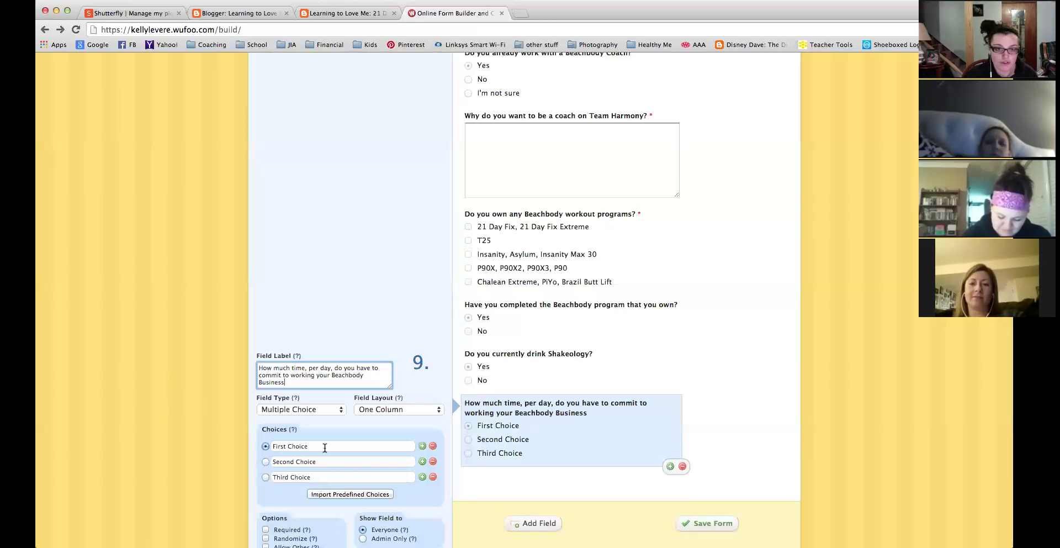
key("Tab")
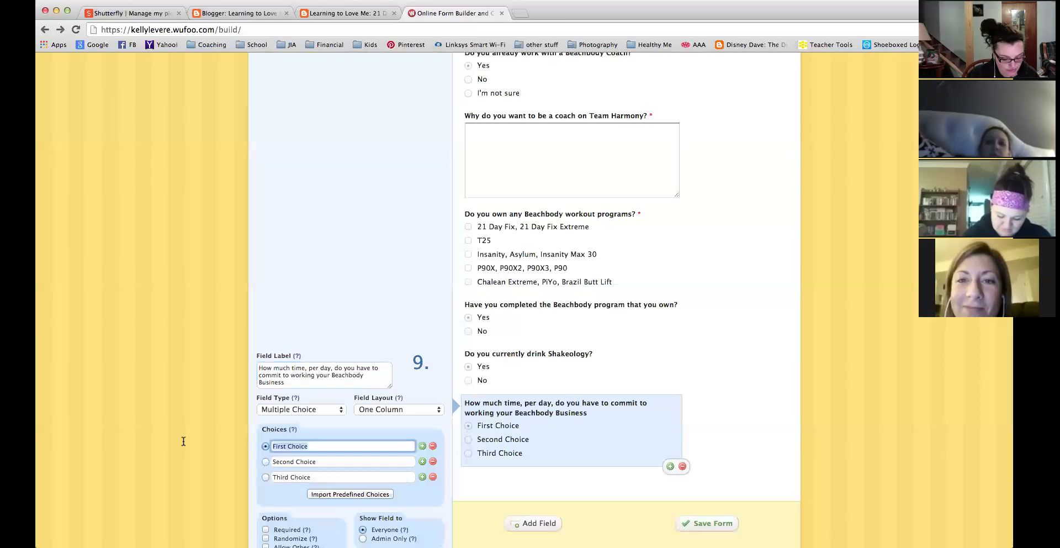
type("10")
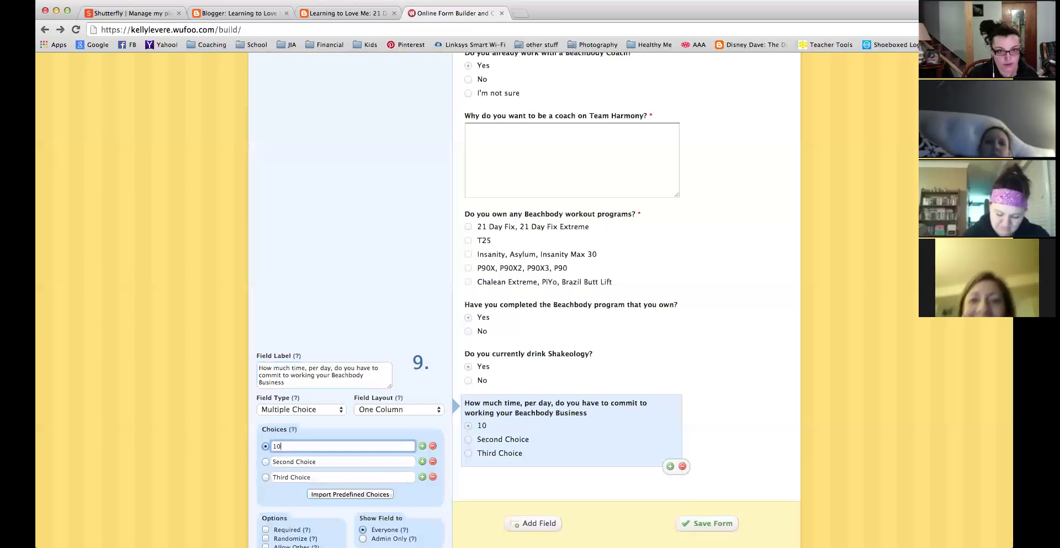
left_click(329, 367)
left_click_drag(329, 367, 310, 367)
type("per week")
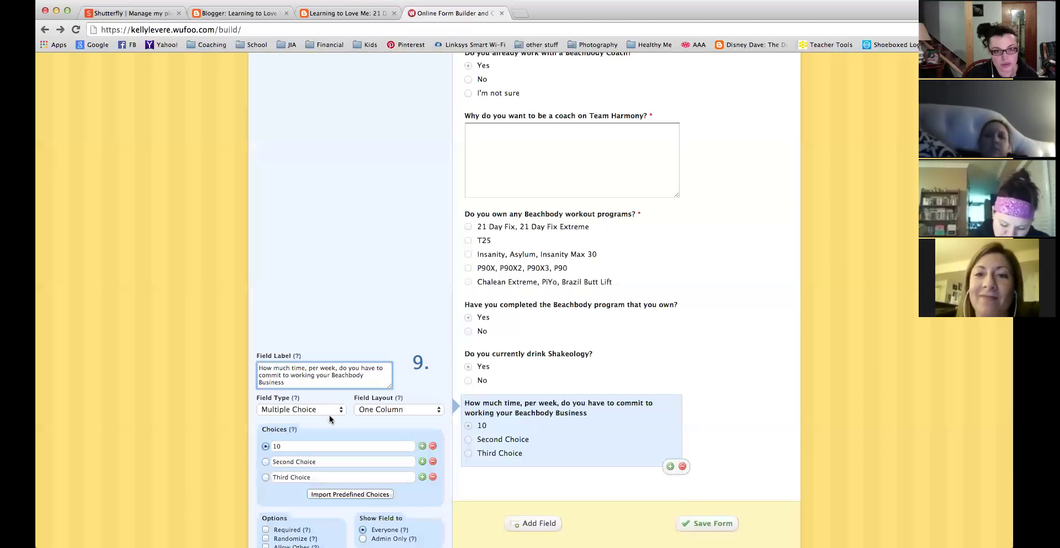
Fill the three answer choices with 'less than 10 hours', '10-20 hours' and '20+ hours'.
left_click(303, 446)
type("5-")
key("BackSpace")
key("BackSpace")
key("BackSpace")
key("BackSpace")
type("less than 10 hours")
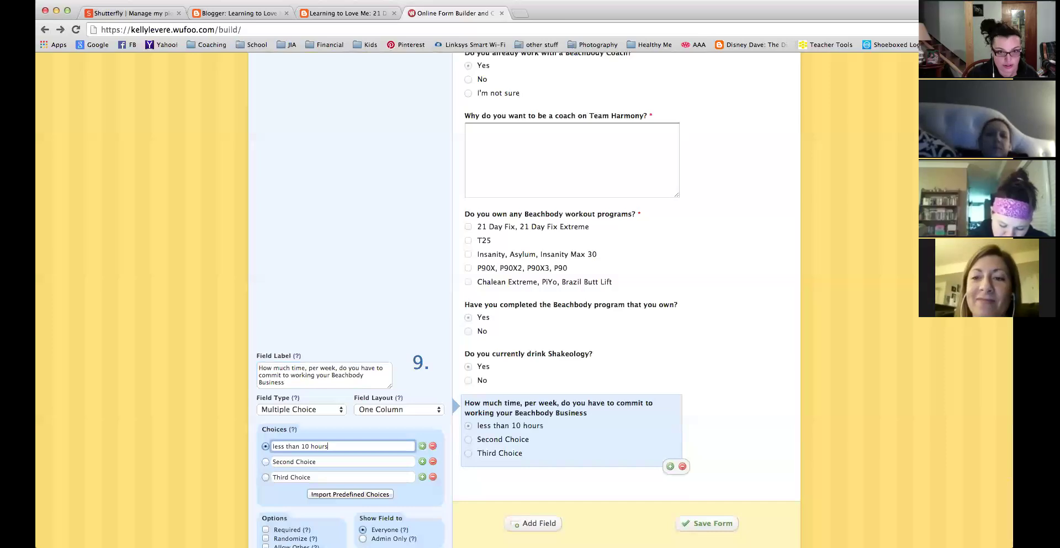
key("Tab")
type("1")
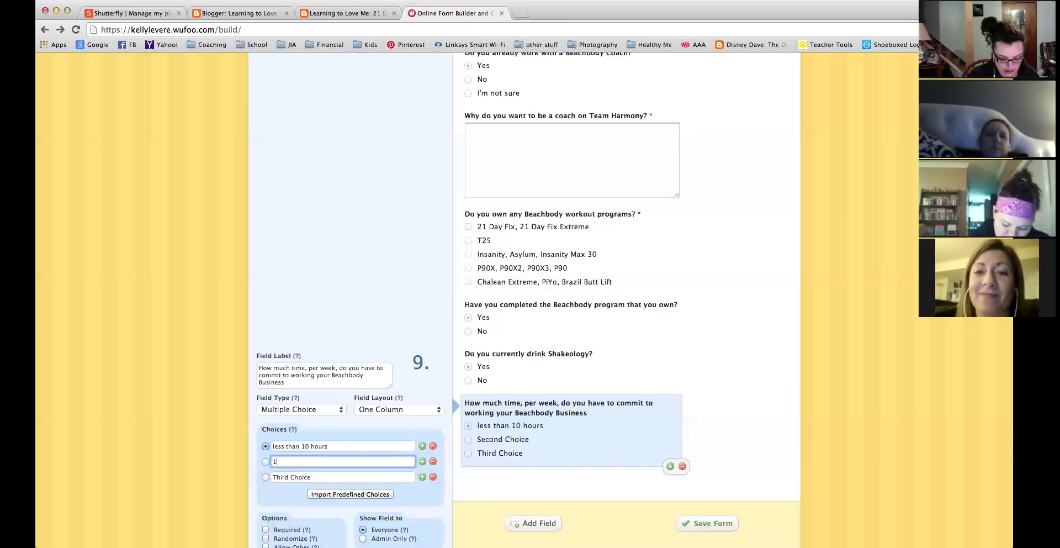
type("0-20 hours")
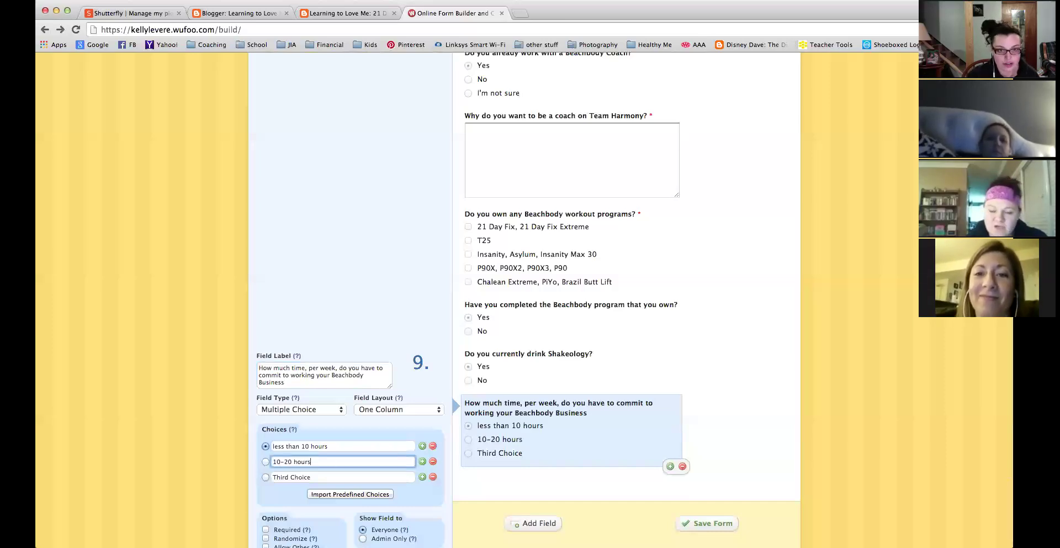
key("Tab")
type("2")
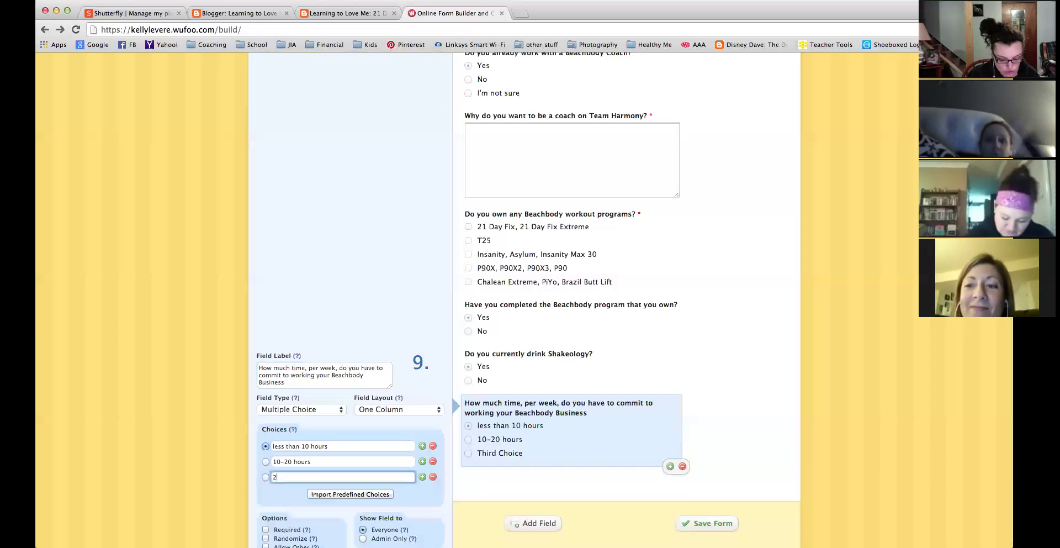
type("0+ hours")
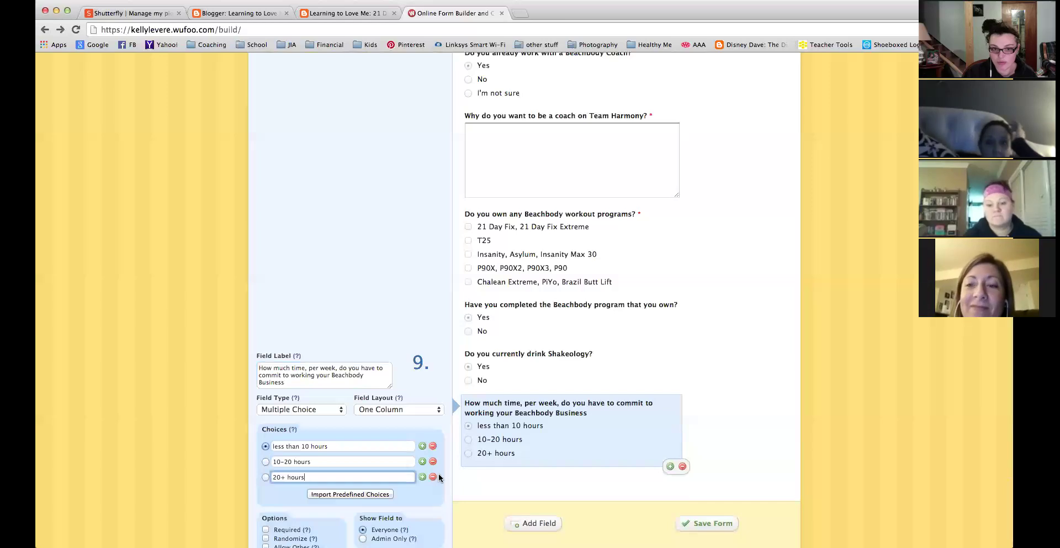
scroll(438, 477, "down", 5)
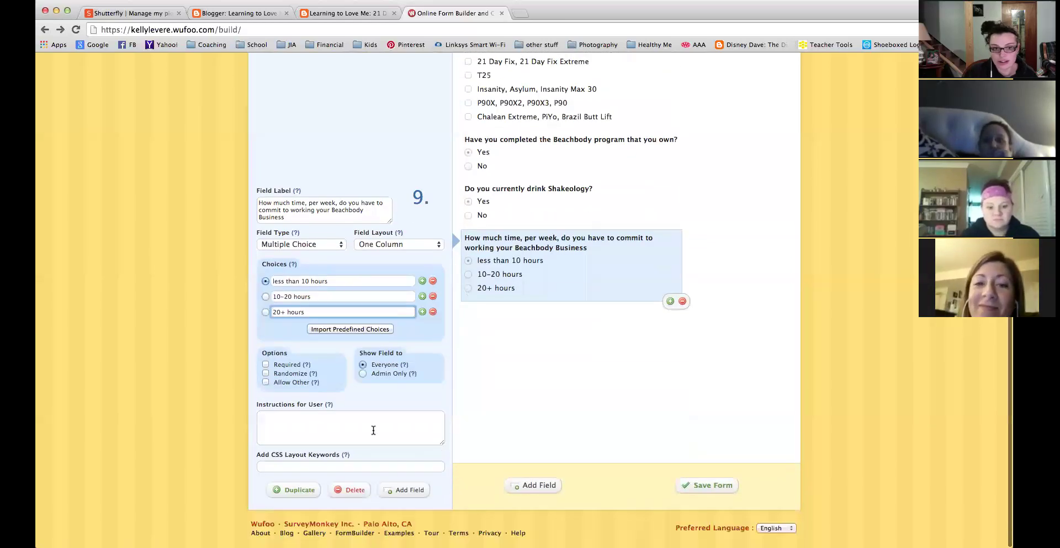
scroll(420, 356, "up", 10)
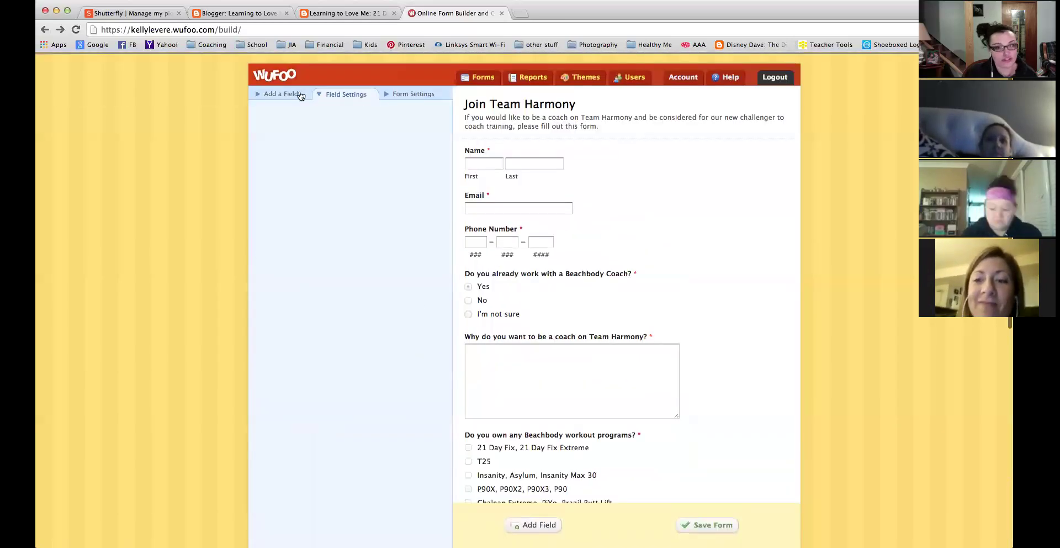
Add a Multiple Choice field labelled 'What is the best way to contact you?'.
left_click(286, 91)
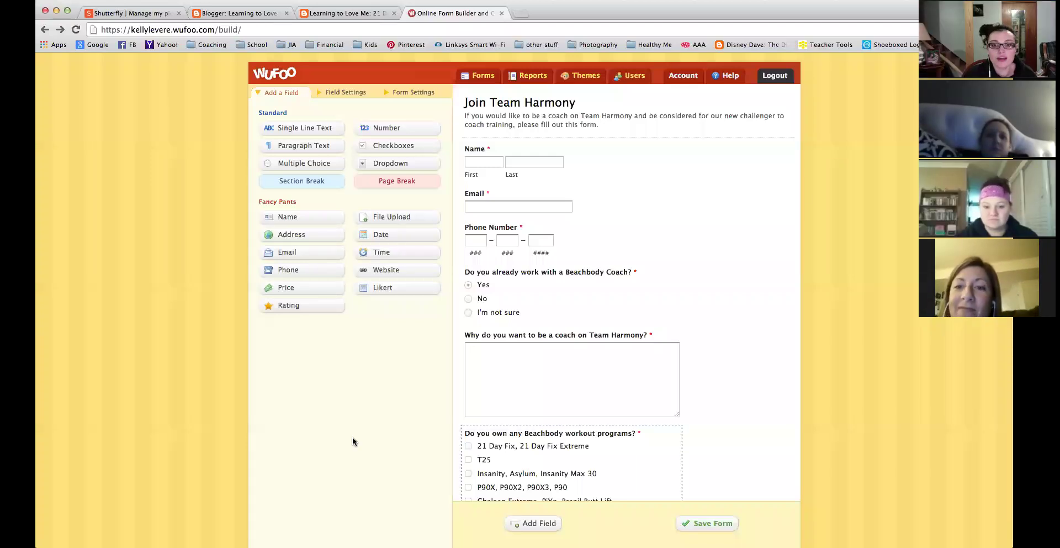
scroll(520, 363, "down", 5)
scroll(520, 363, "up", 5)
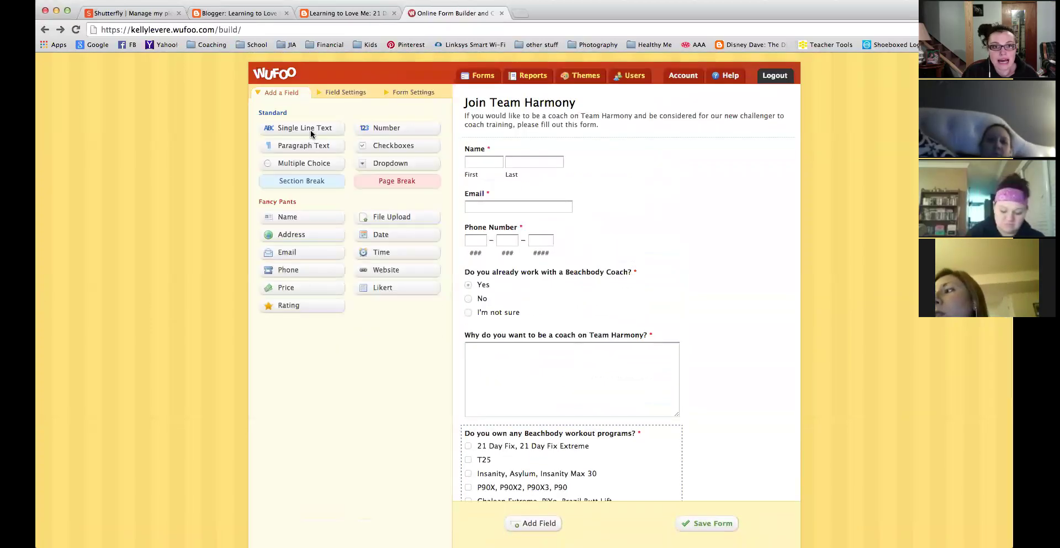
left_click(302, 165)
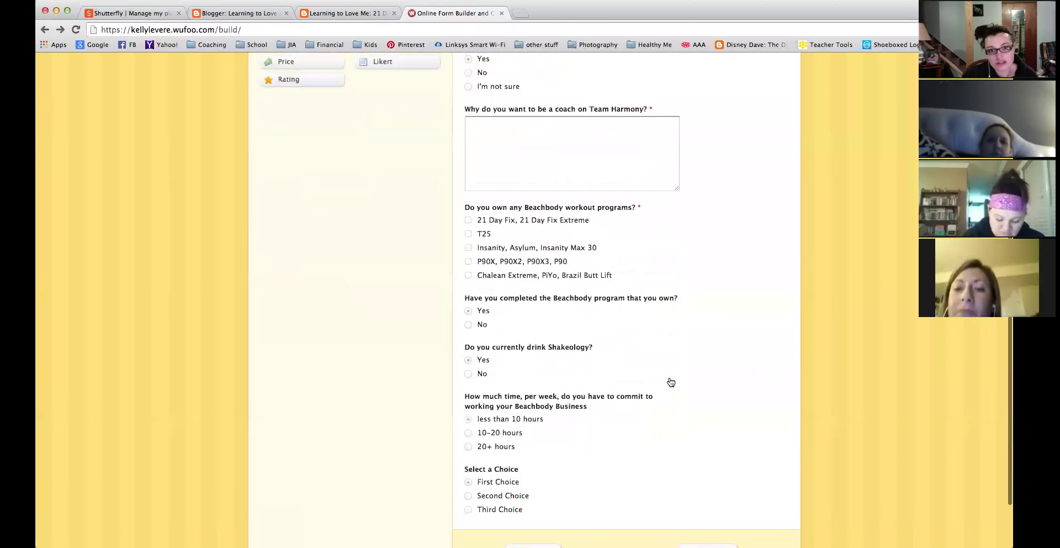
left_click(323, 372)
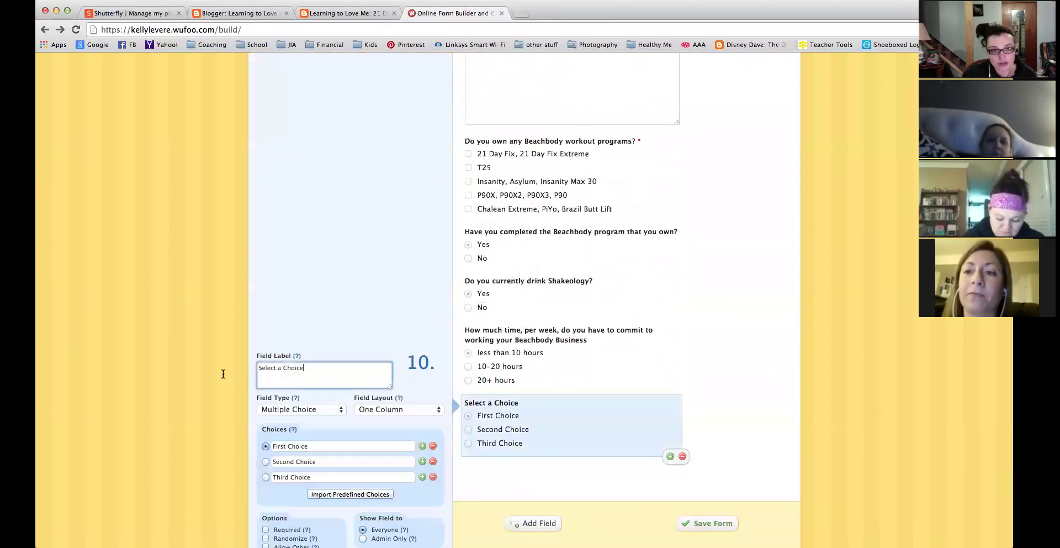
key("super+a")
type("What is the best way t")
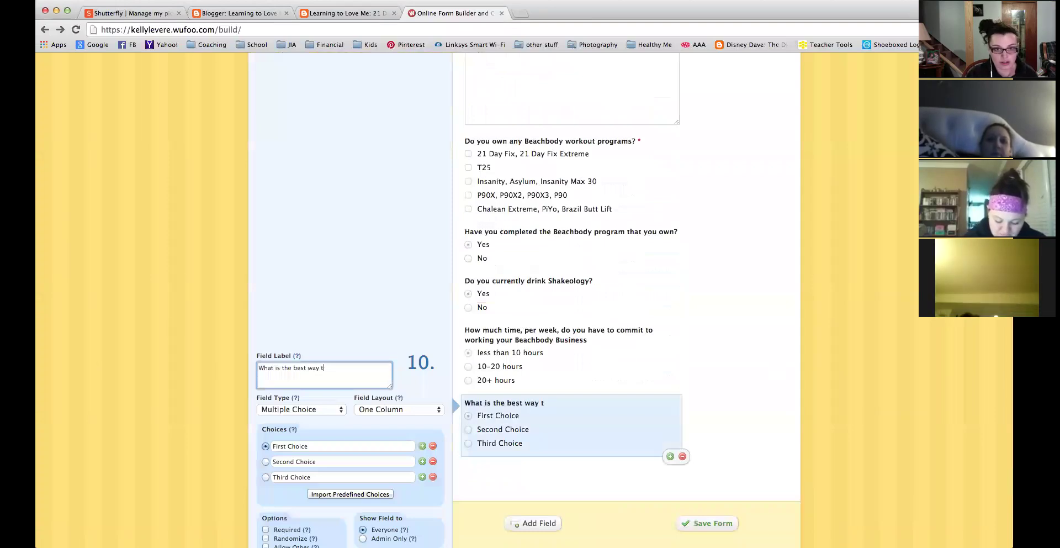
type("o contact you?")
key("Tab")
key("Tab")
key("Tab")
key("Tab")
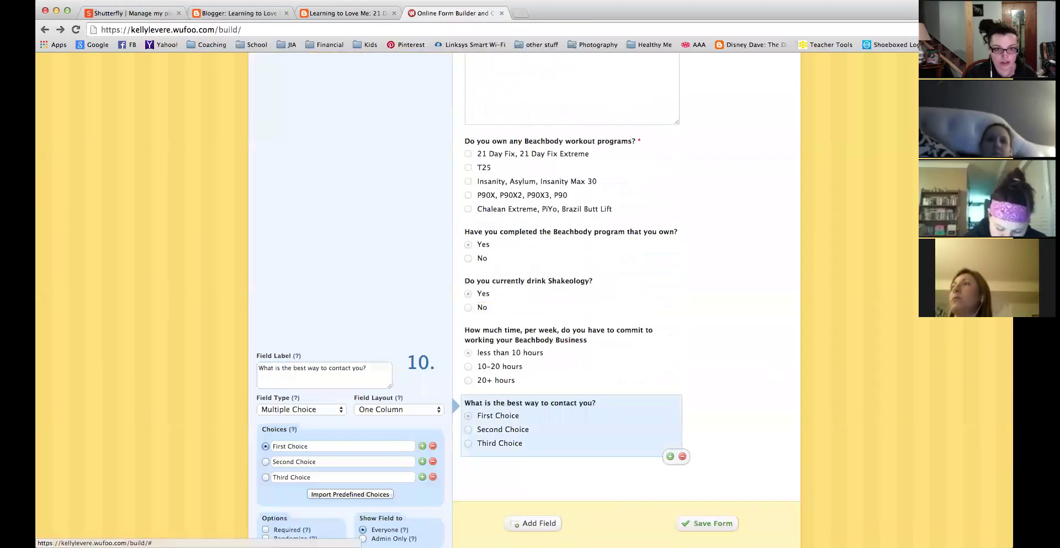
key("Tab")
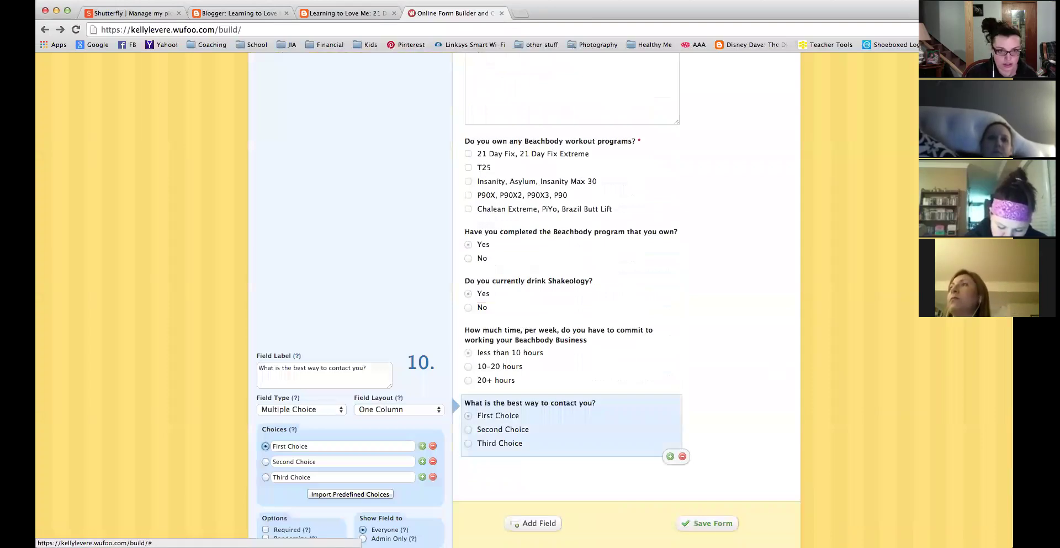
Set the contact question's choices to Email, Text and Phone Call.
left_click(311, 446)
type("Emia")
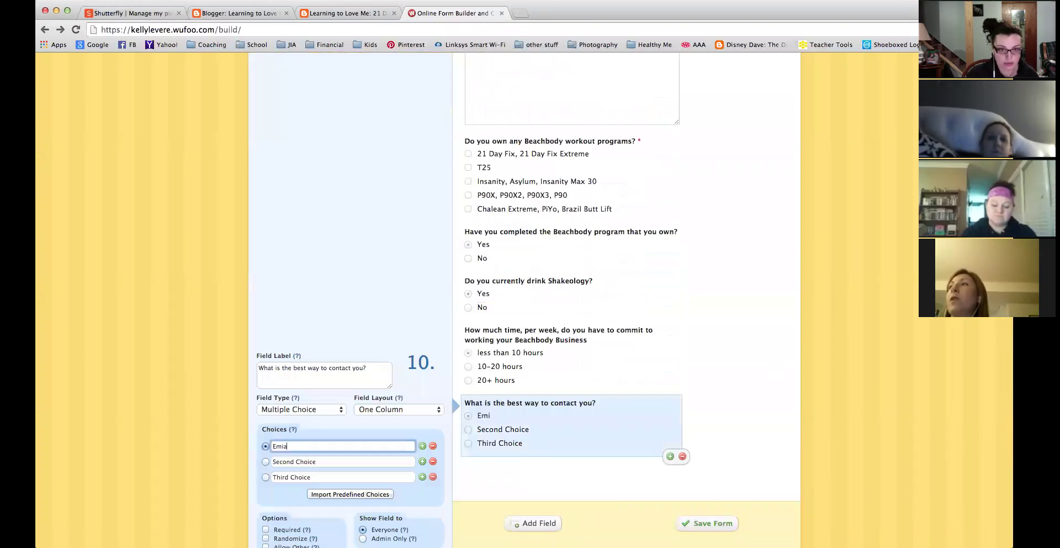
key("Tab")
type("Text")
key("Tab")
type("Phone Call")
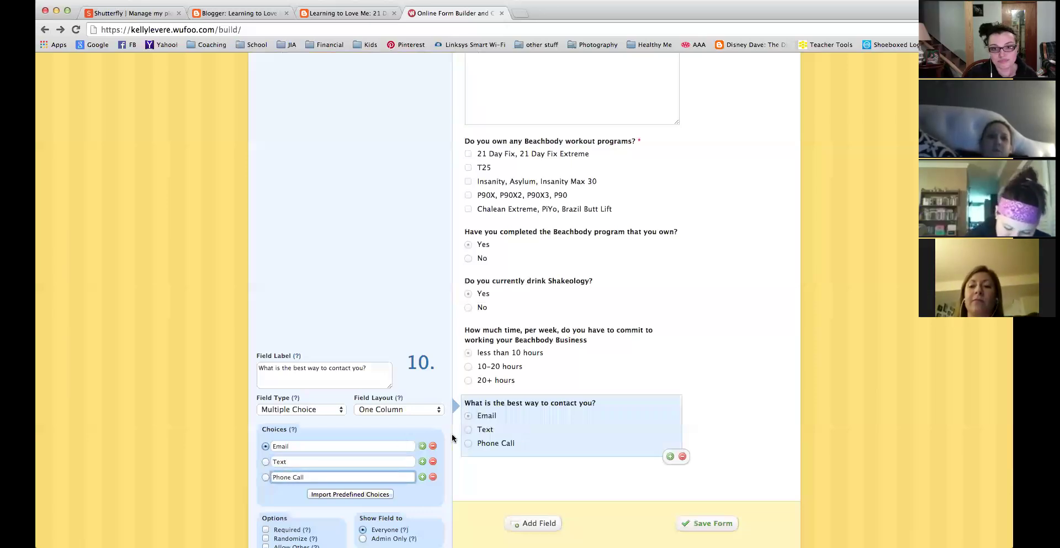
scroll(552, 416, "down", 3)
left_click(552, 415)
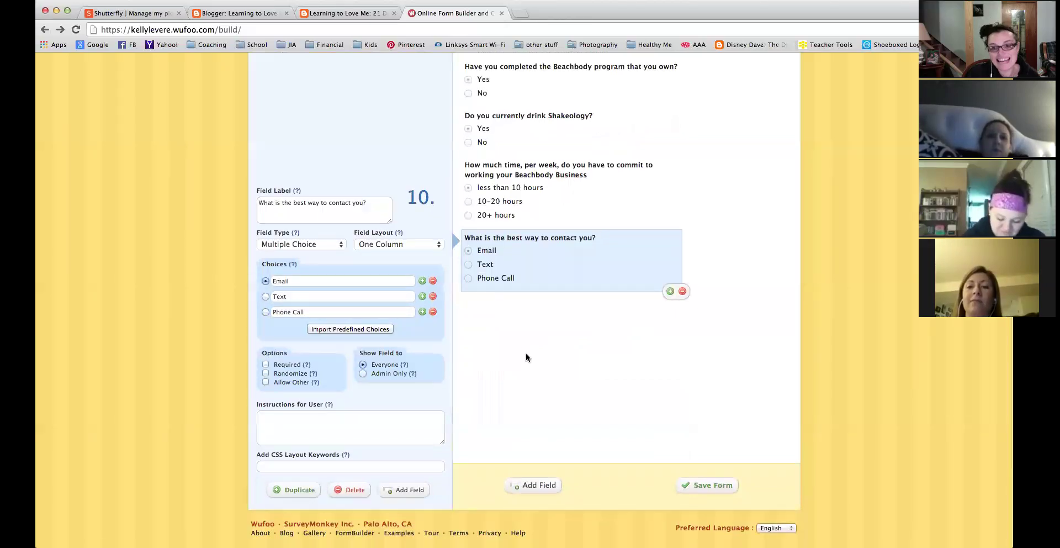
scroll(526, 353, "up", 10)
Try adding a Single Line Text field, decline the upgrade with 'Not right now', then save the form.
left_click(294, 91)
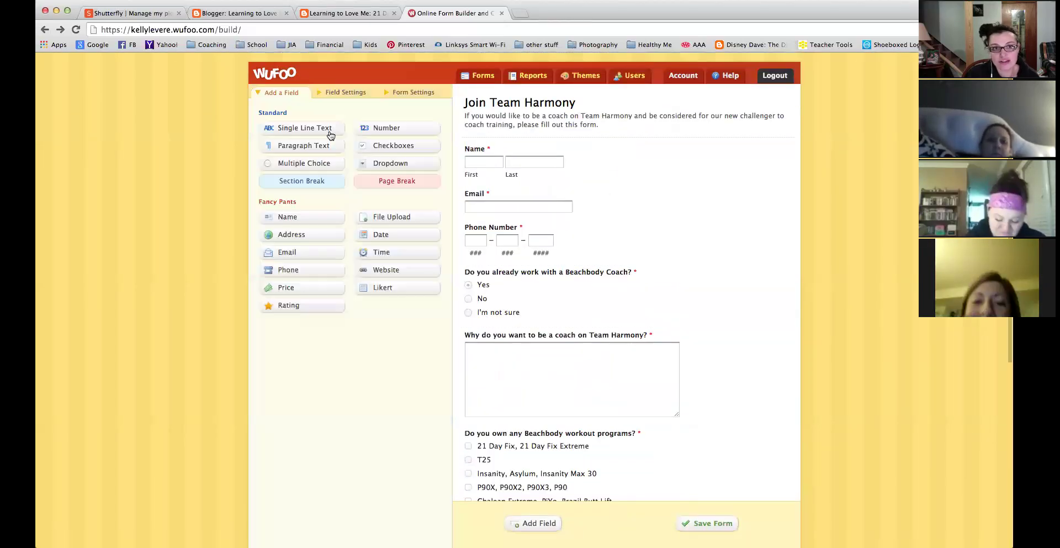
left_click(287, 129)
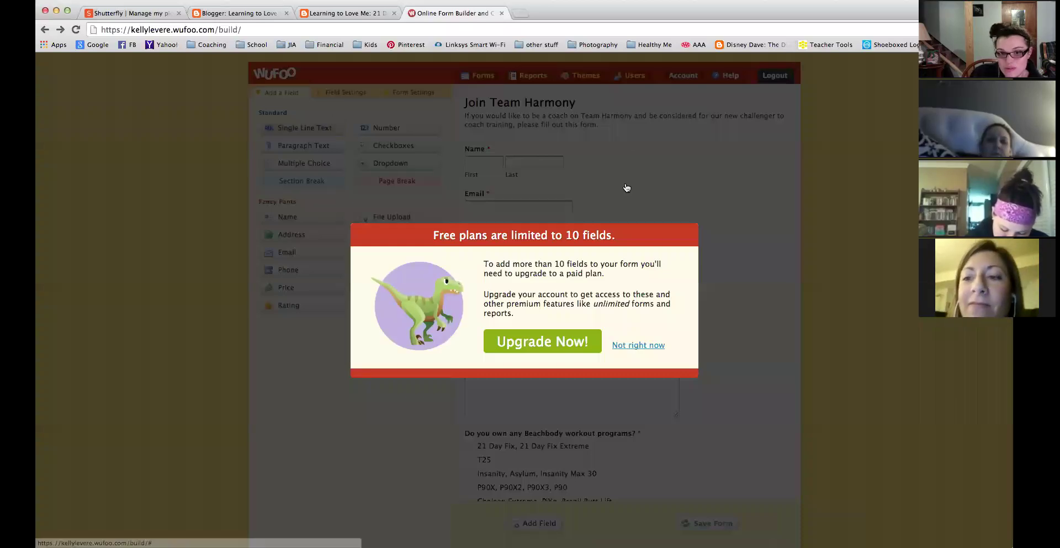
left_click(642, 345)
scroll(730, 389, "down", 5)
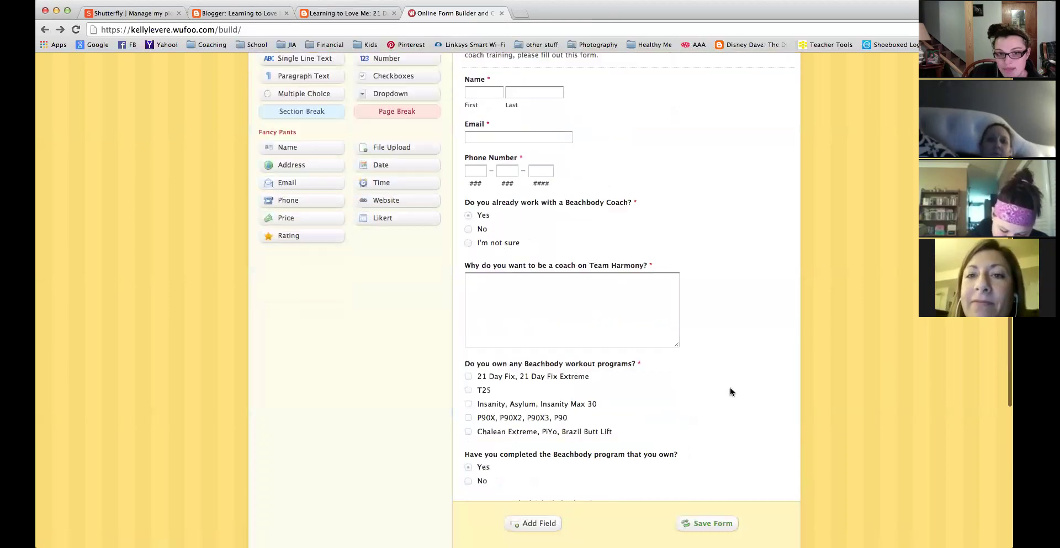
scroll(729, 390, "up", 5)
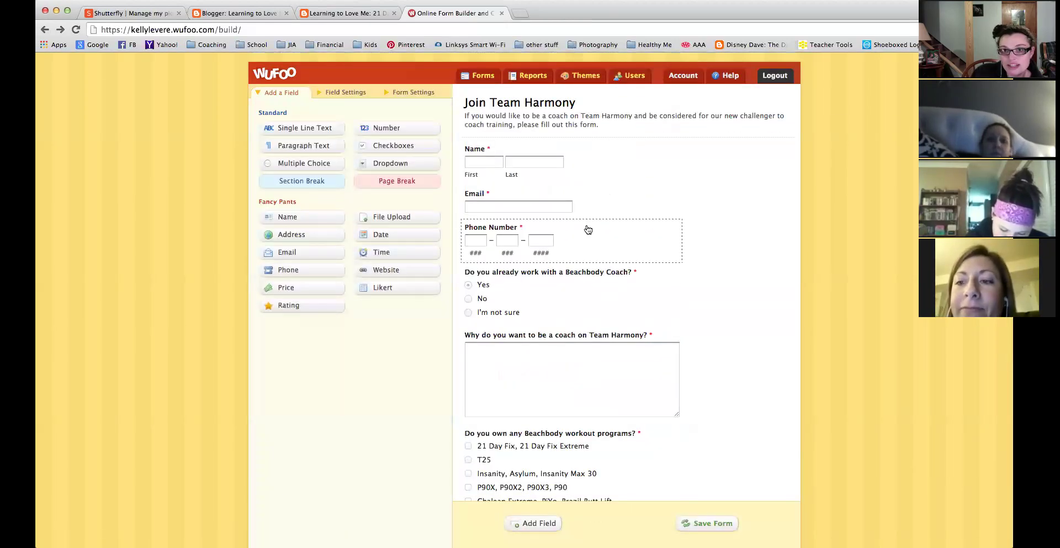
scroll(723, 227, "down", 1)
scroll(723, 231, "down", 5)
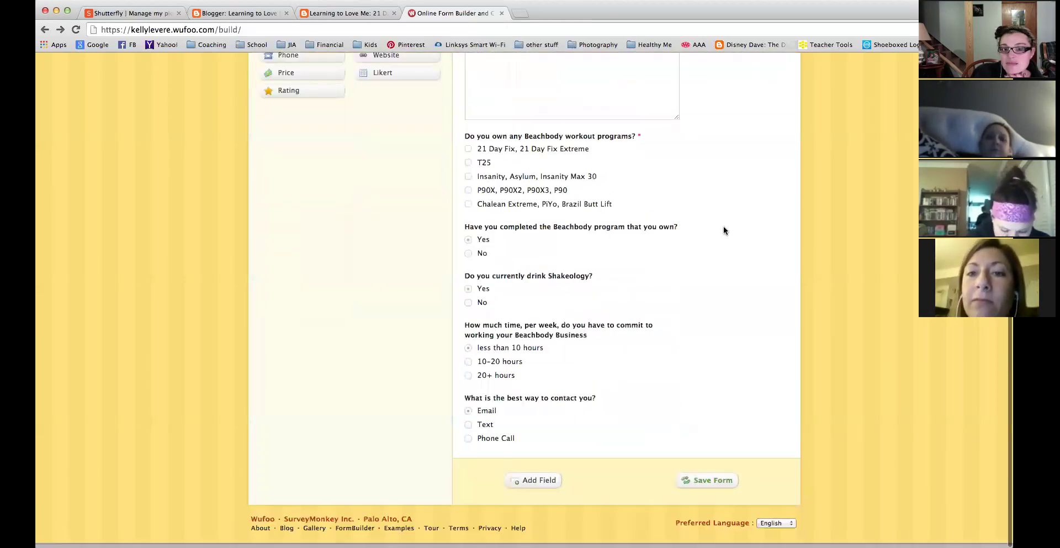
left_click(708, 486)
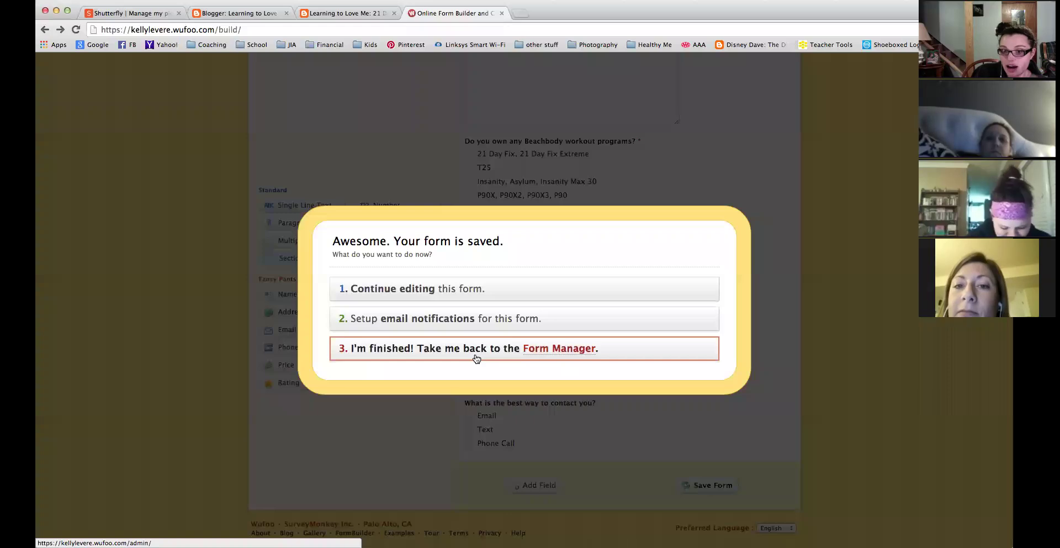
Enter the owner's inbox e-mail address for new-entry notifications, keeping No Reply To as the reply setting.
left_click(457, 324)
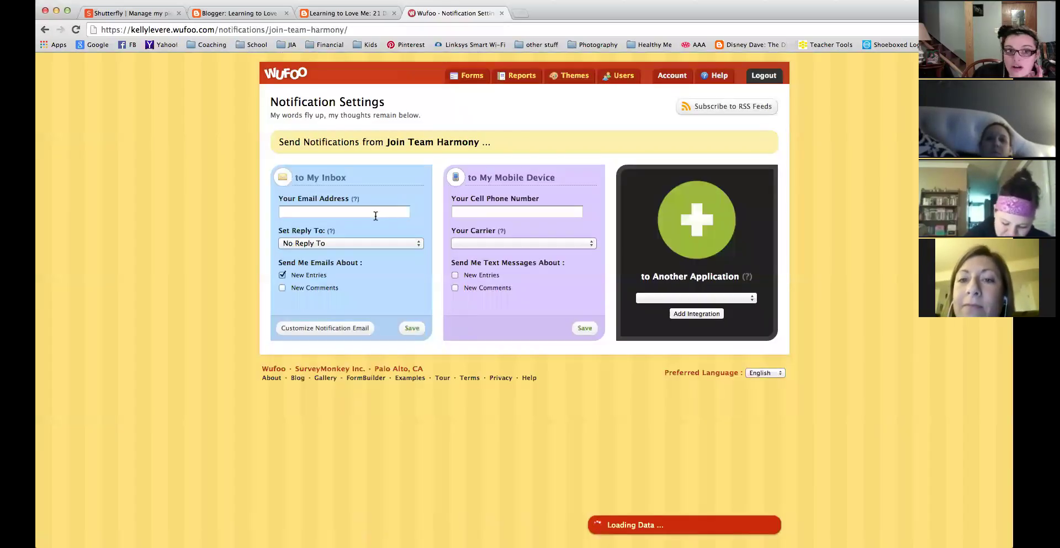
left_click(375, 214)
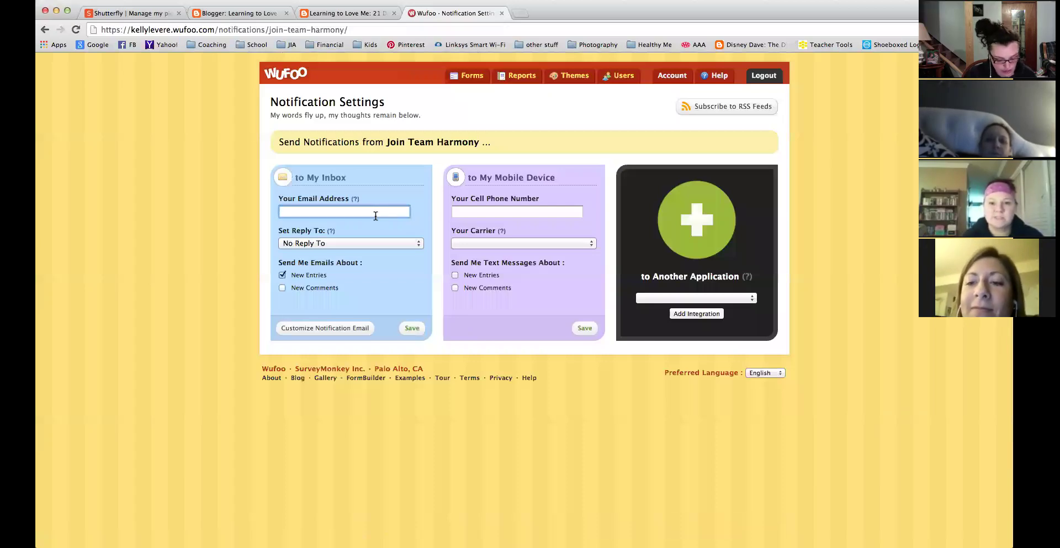
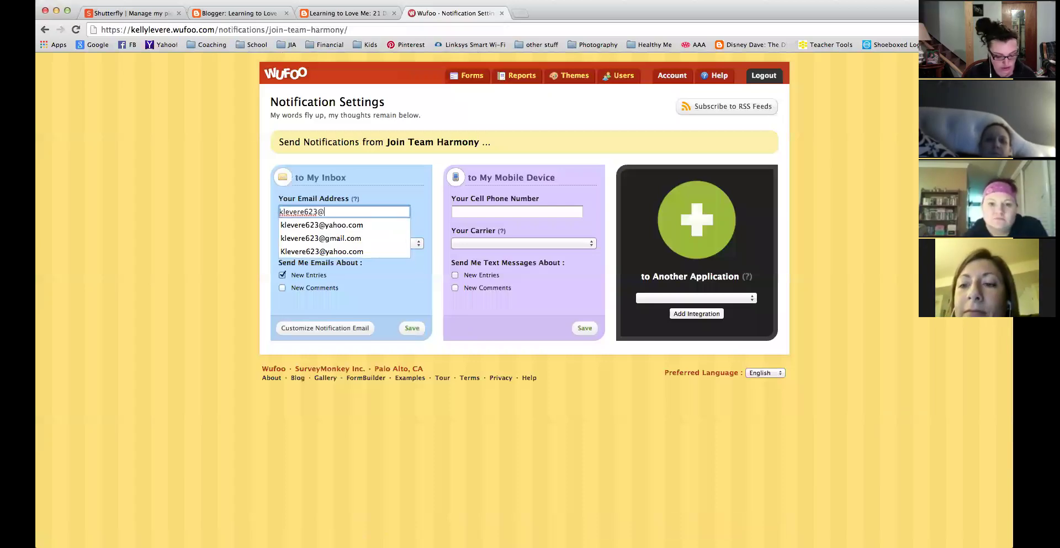
key("Tab")
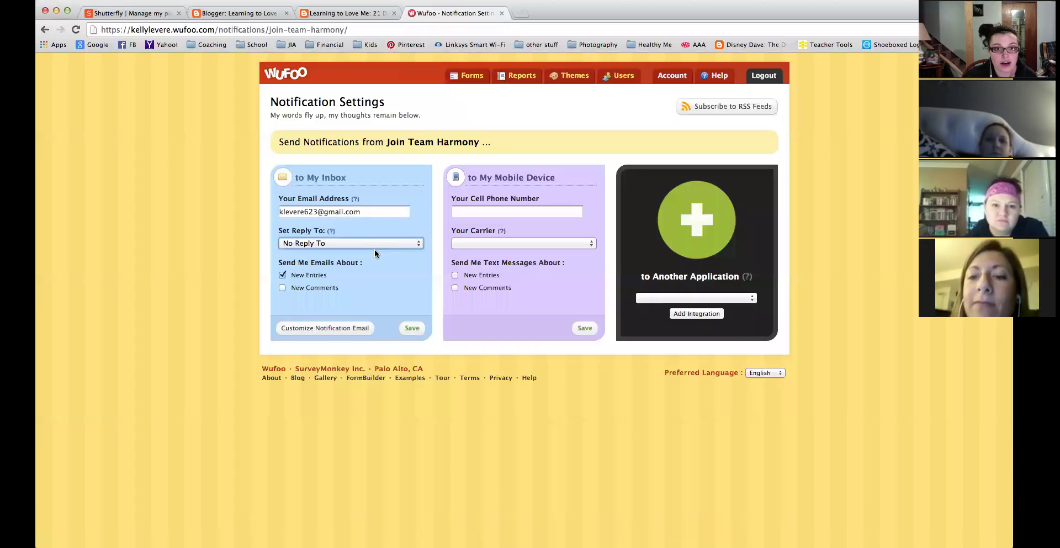
left_click(374, 246)
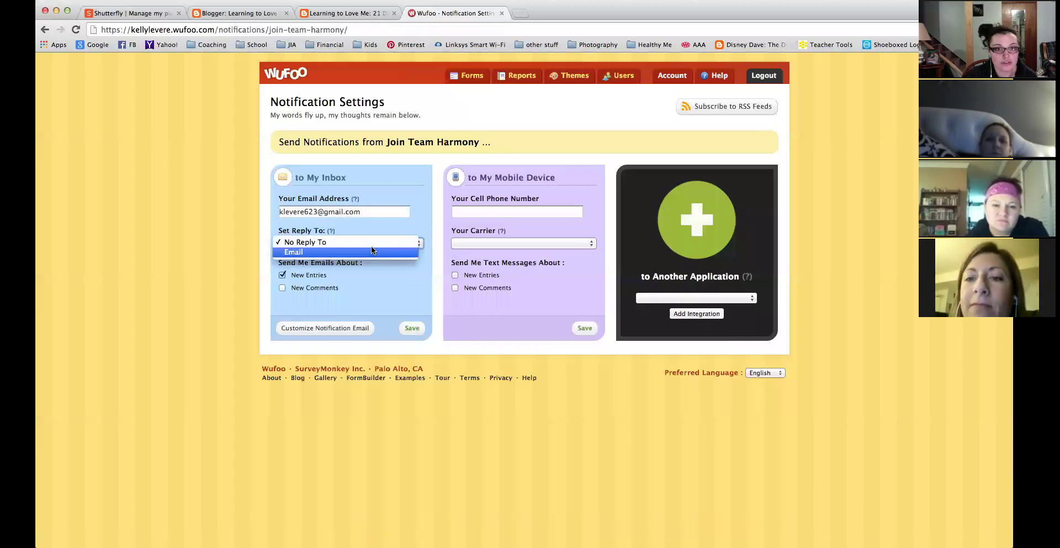
left_click(371, 247)
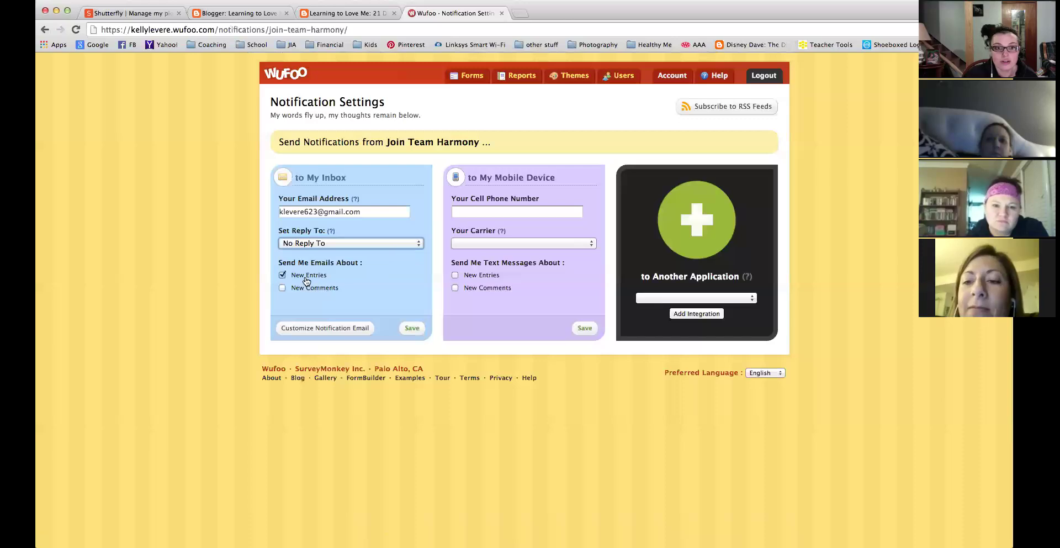
left_click(477, 212)
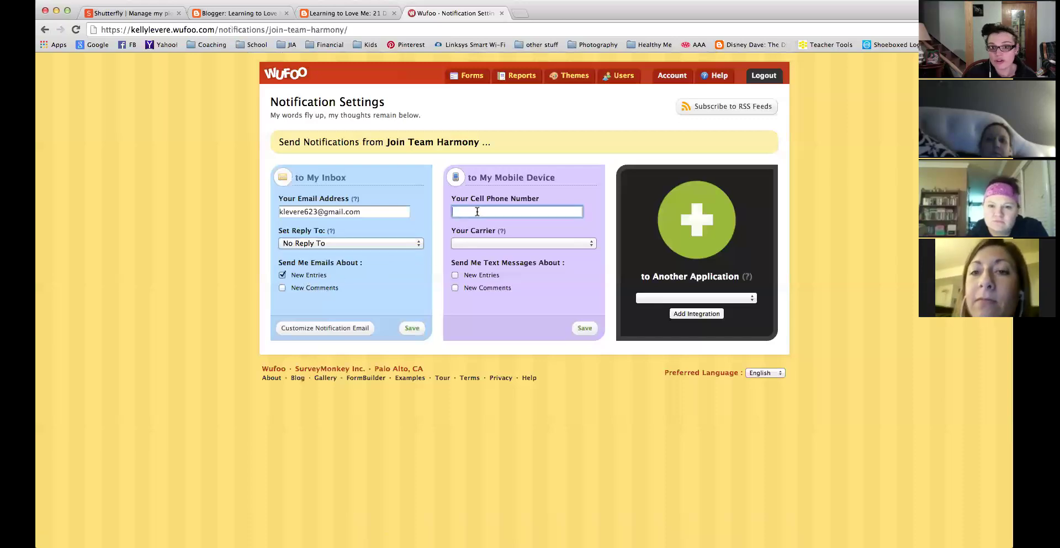
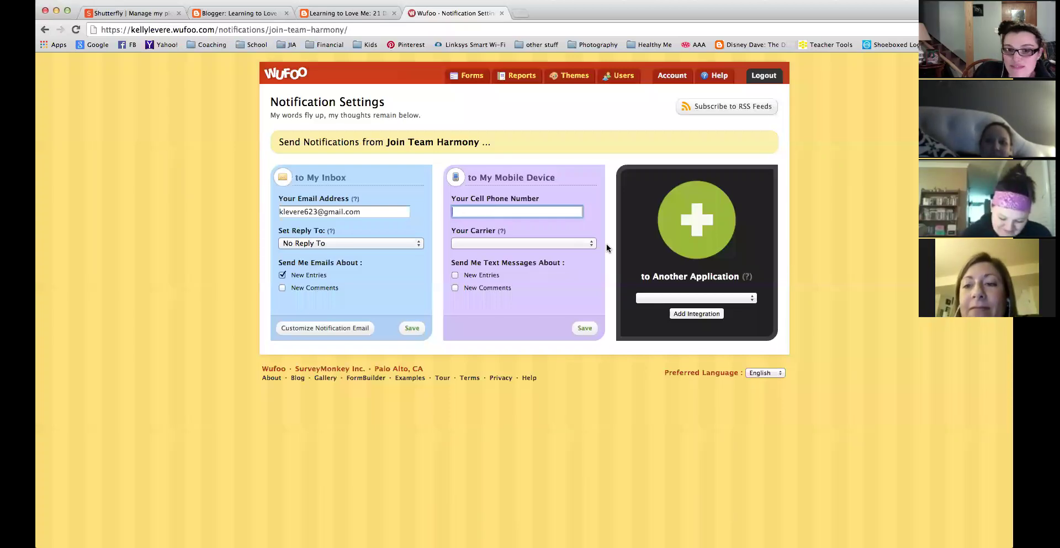
Save the 'to My Inbox' notification settings for the Join Team Harmony form.
left_click(413, 327)
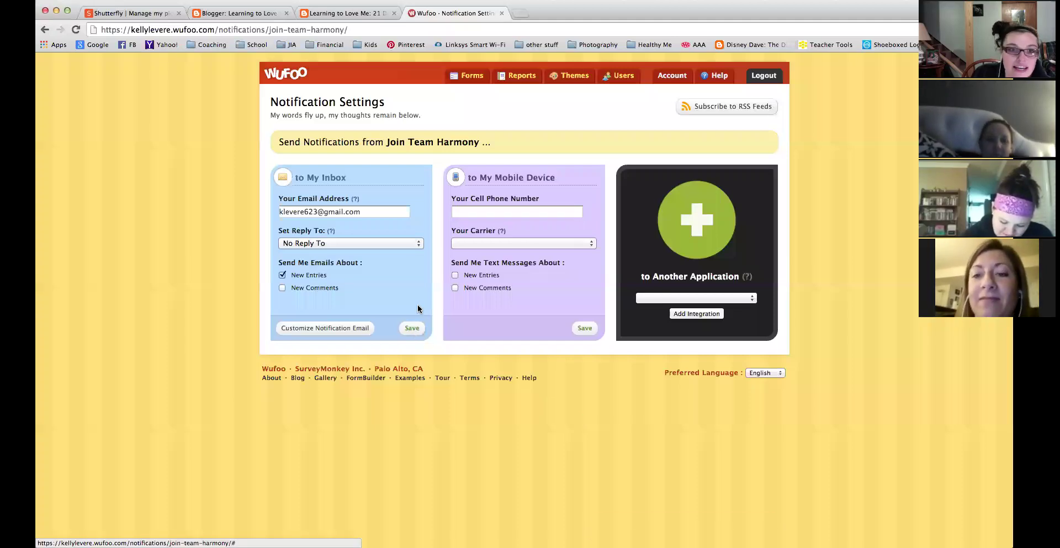
Check the Join Team Harmony form's entries, then return to the forms list.
left_click(476, 77)
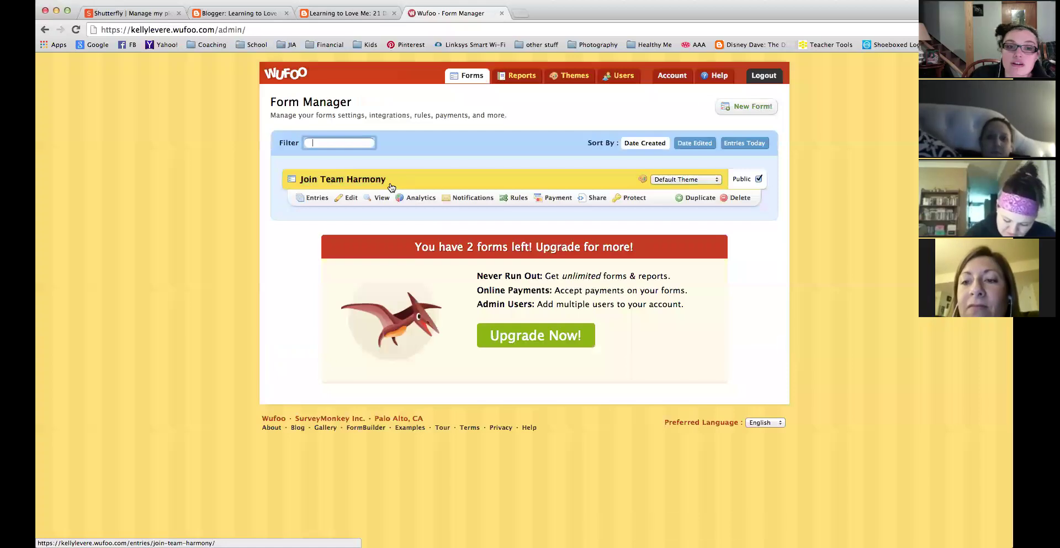
left_click(309, 198)
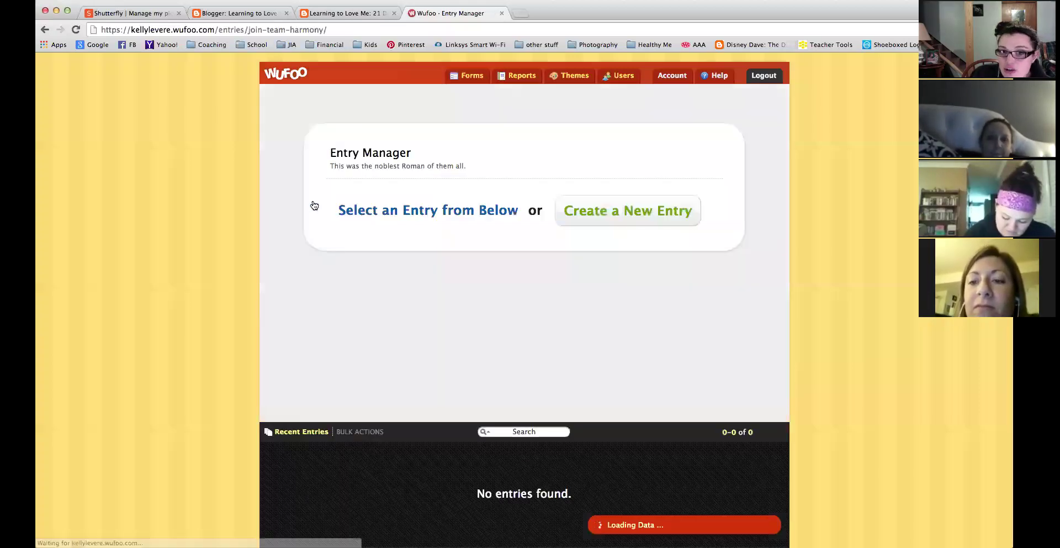
left_click(468, 76)
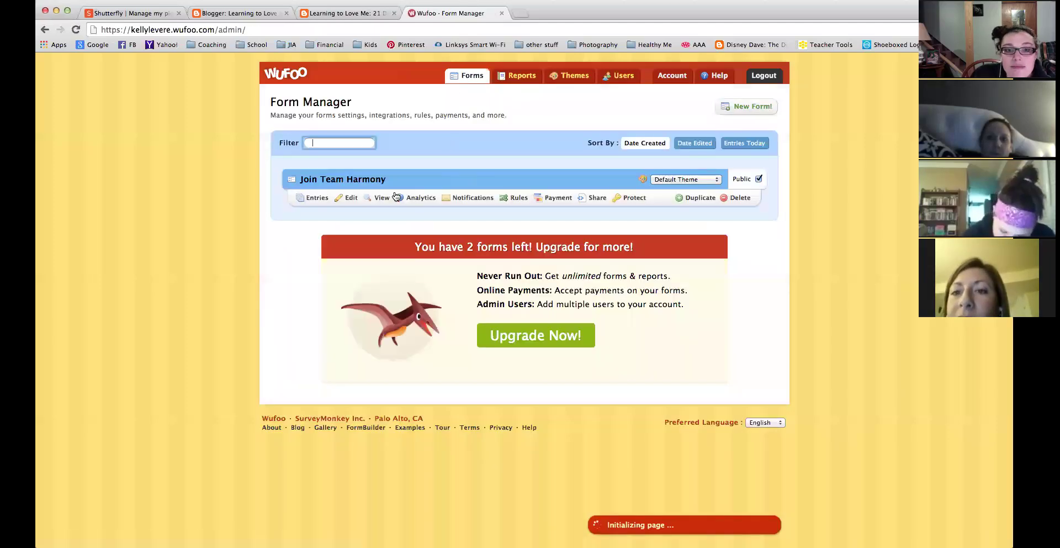
Review the form's Page, Form and Field Rules, then open its sharing options.
left_click(514, 200)
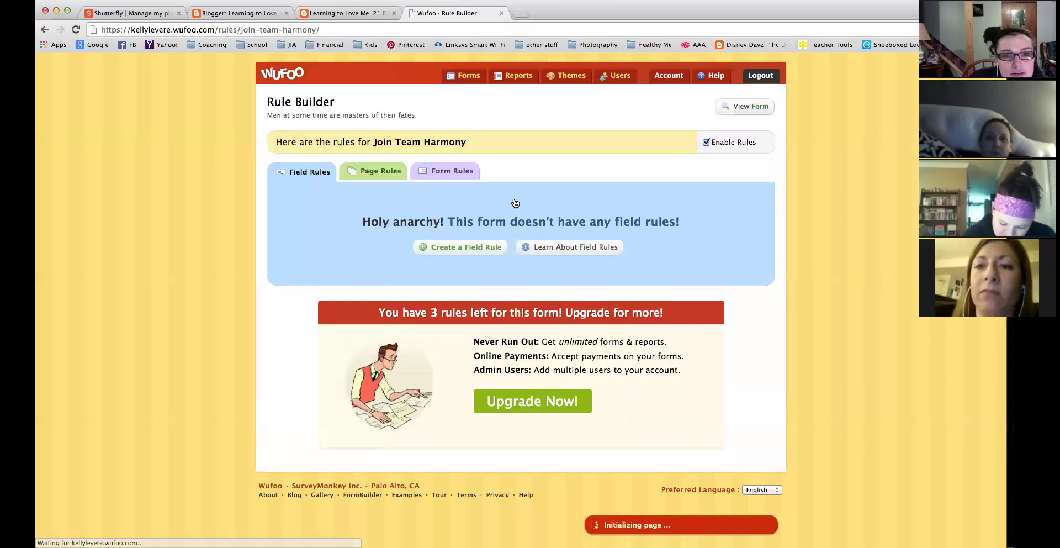
left_click(394, 175)
left_click(443, 177)
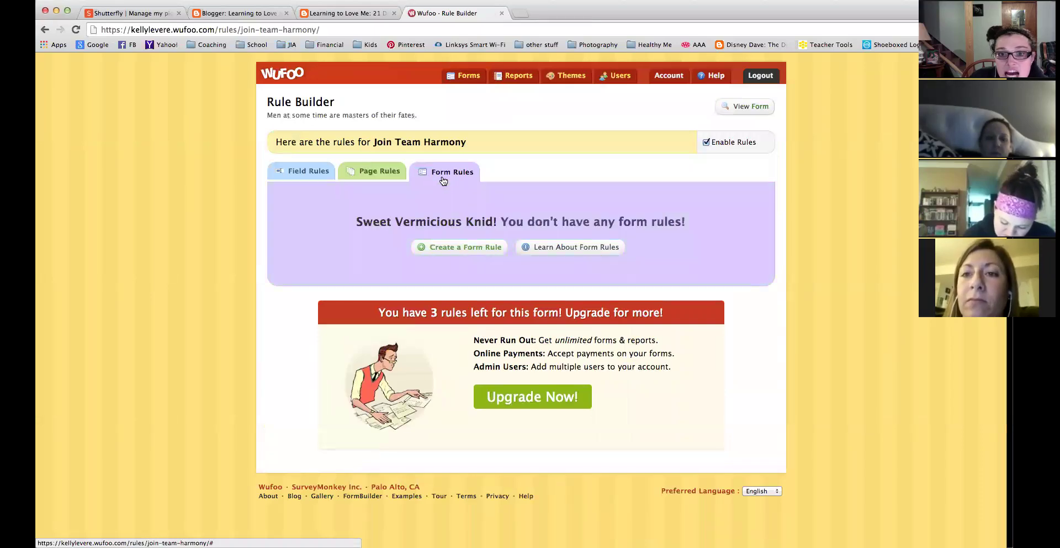
left_click(301, 171)
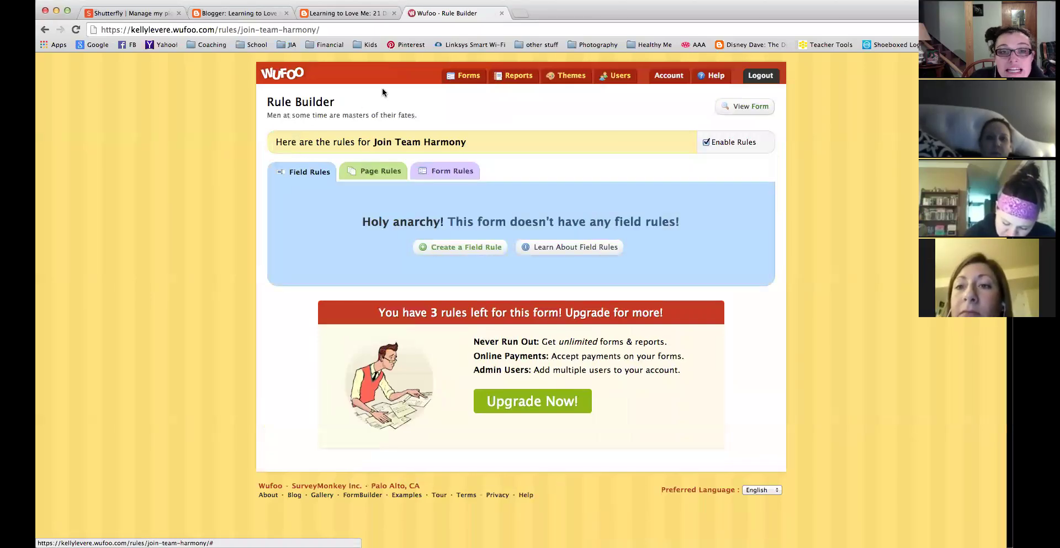
left_click(469, 78)
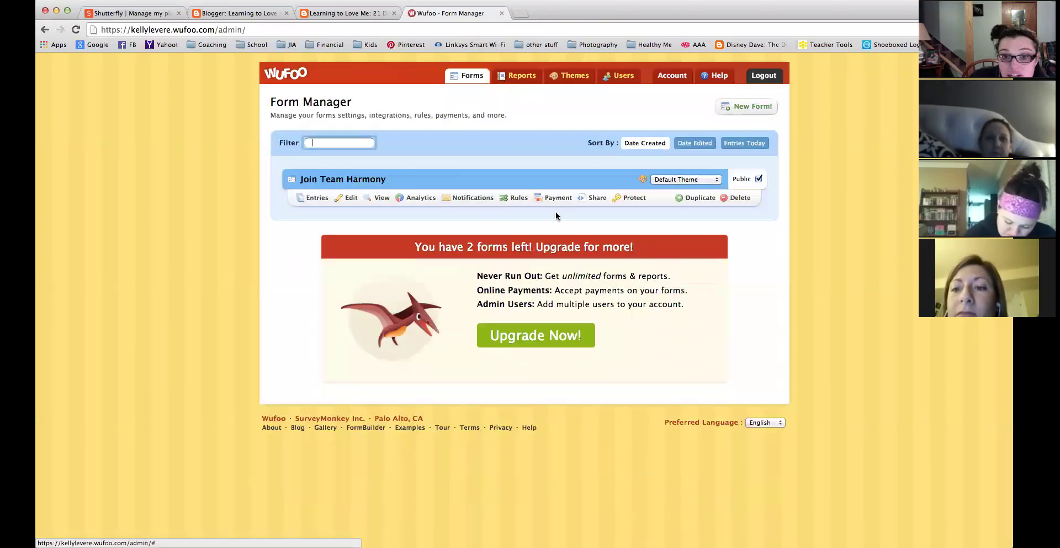
left_click(589, 199)
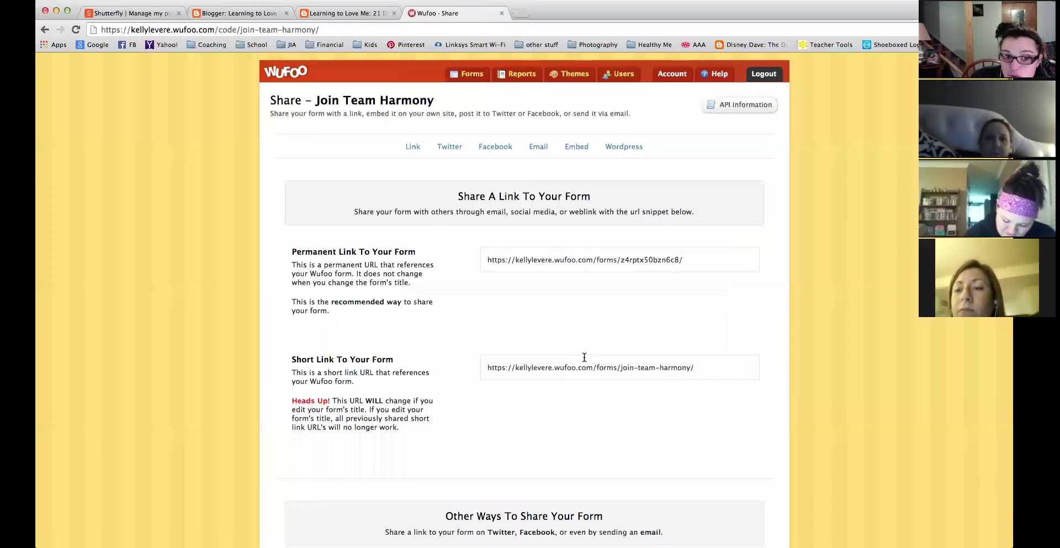
Select the Join Team Harmony iframe embed code and switch to the 'Learning to Love Me' blog tab.
scroll(584, 365, "down", 3)
scroll(584, 357, "up", 3)
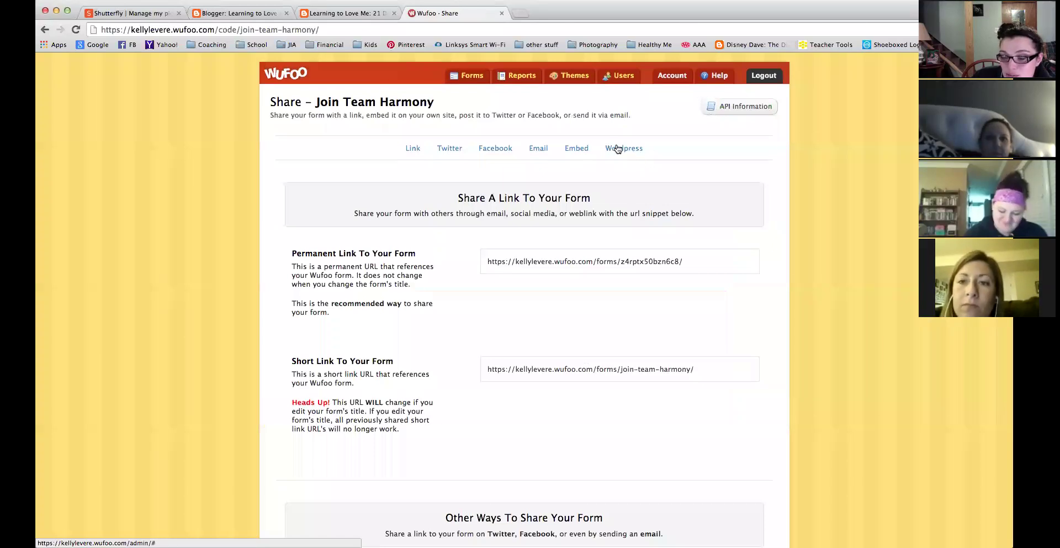
left_click(582, 148)
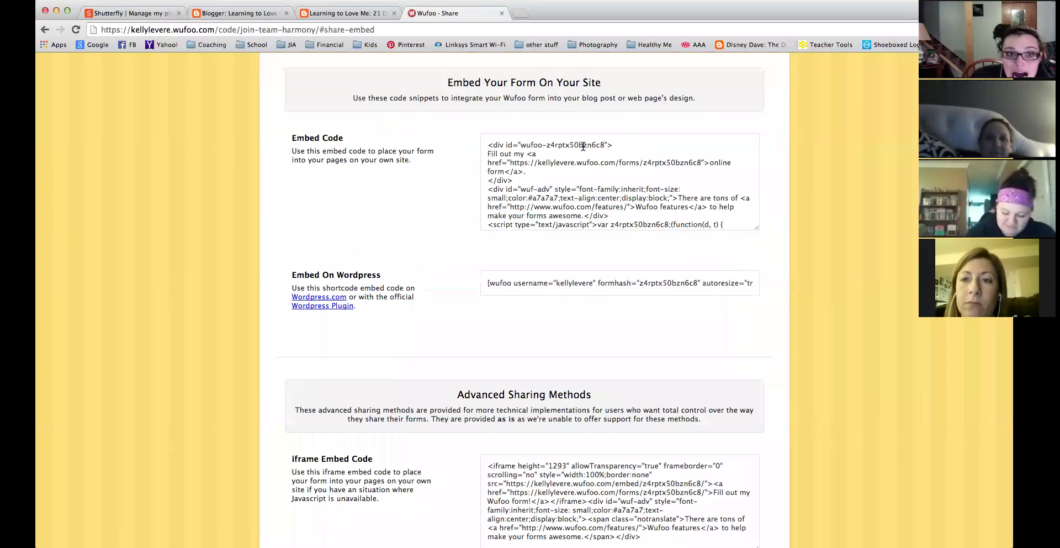
scroll(434, 301, "down", 6)
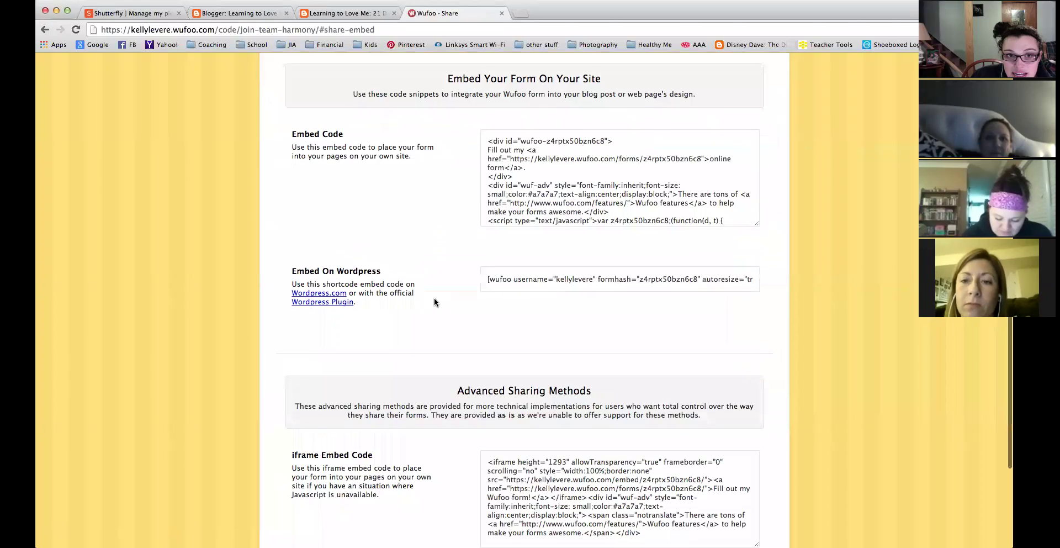
scroll(434, 302, "down", 2)
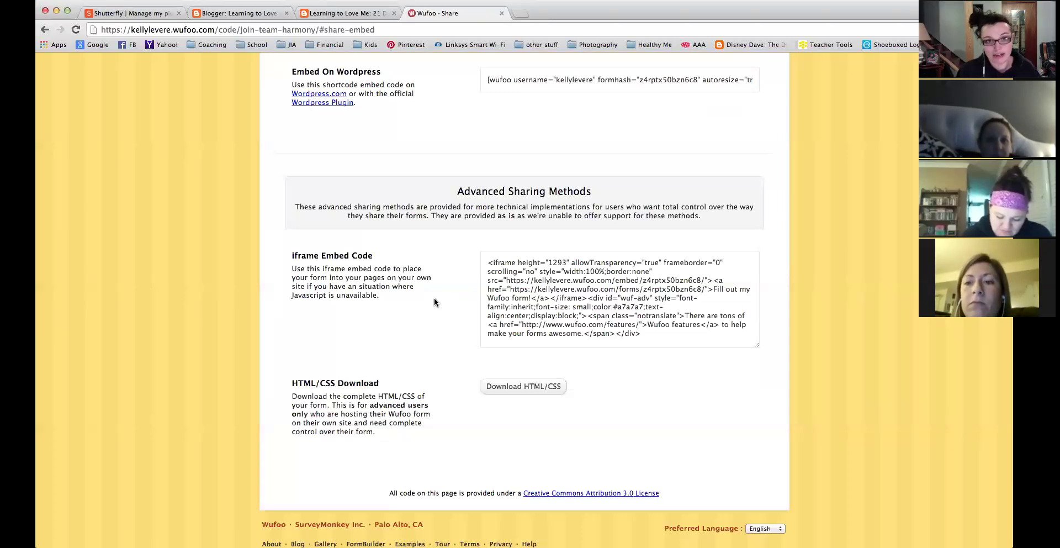
left_click(662, 336)
key("super+c")
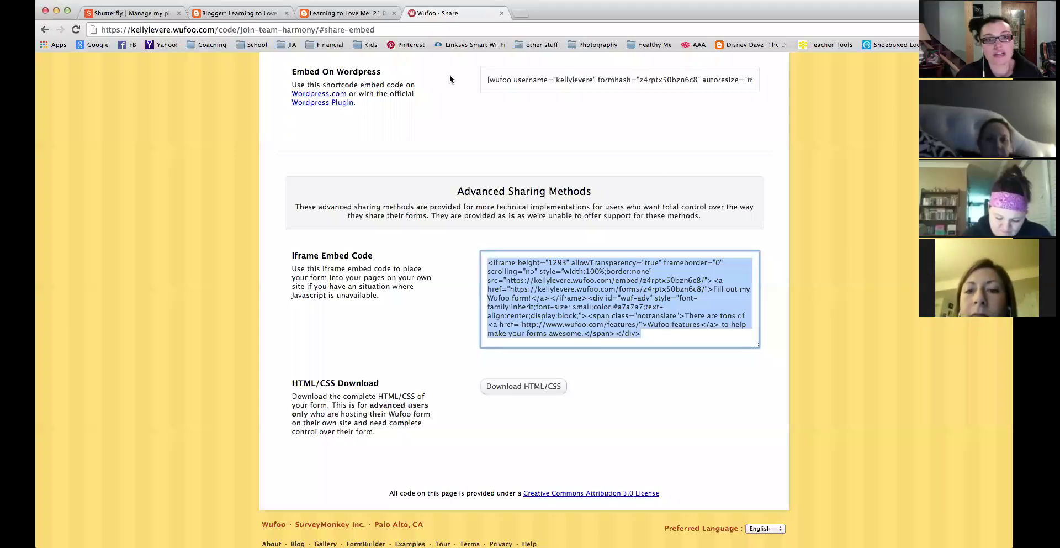
left_click(353, 8)
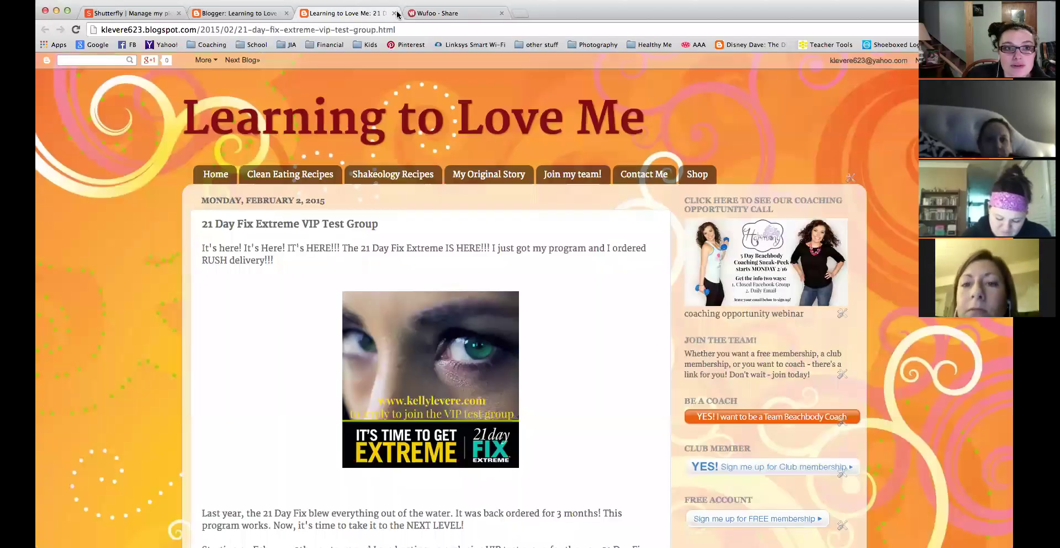
Open the '21 Day Fix vs 21 Day Fix Extreme' draft post for editing.
key("ctrl+w")
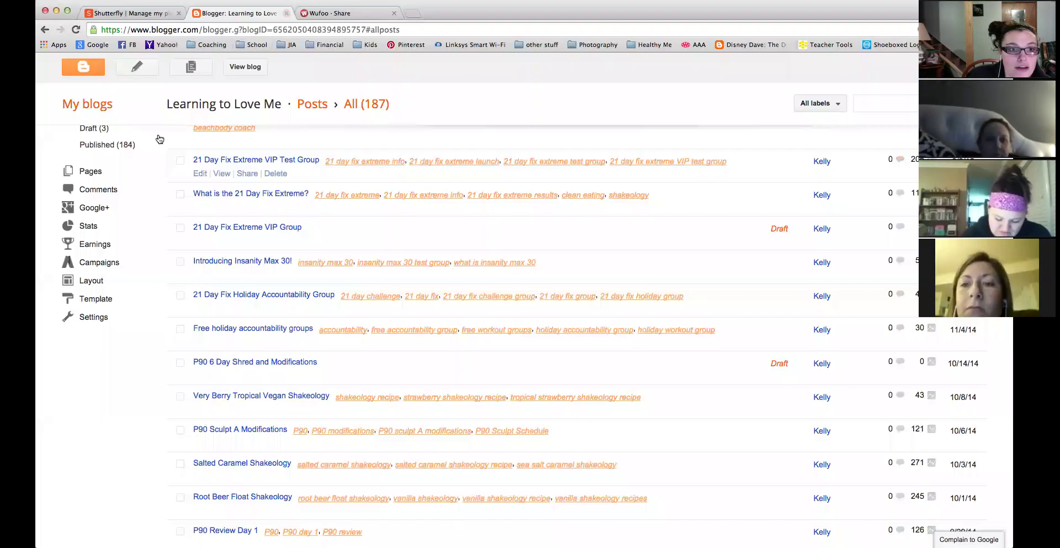
scroll(238, 243, "up", 2)
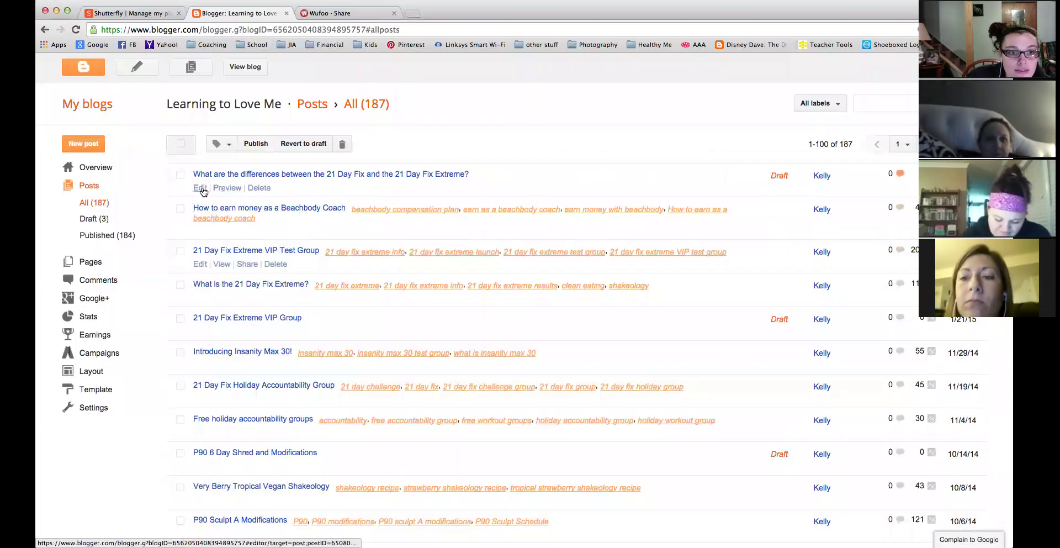
left_click(203, 188)
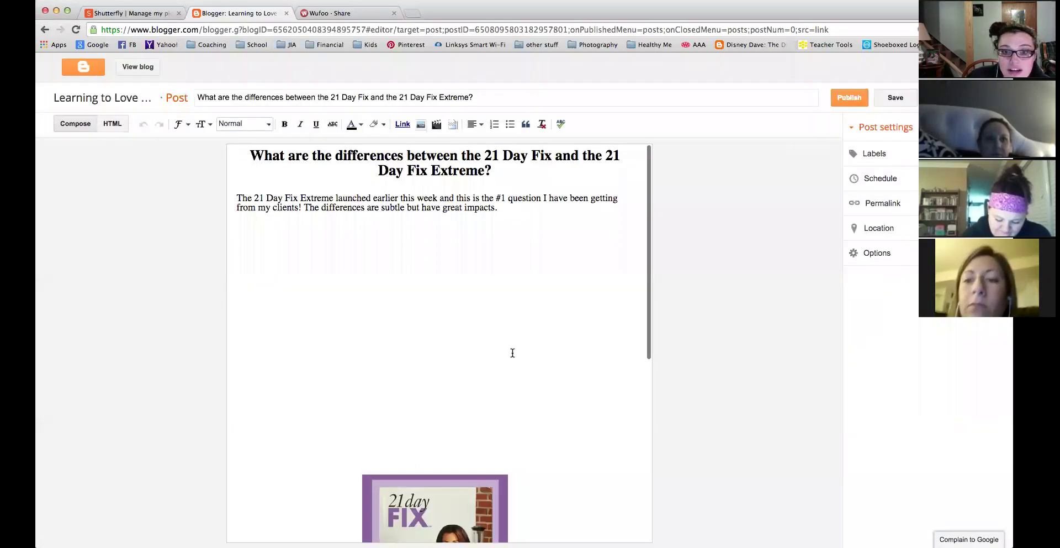
scroll(513, 353, "down", 10)
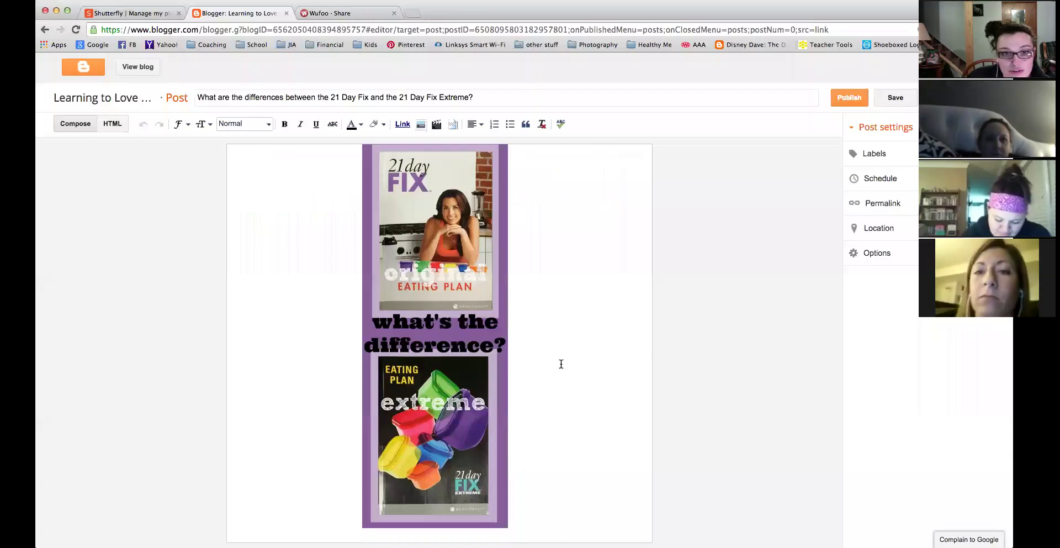
scroll(561, 363, "up", 3)
scroll(541, 276, "up", 3)
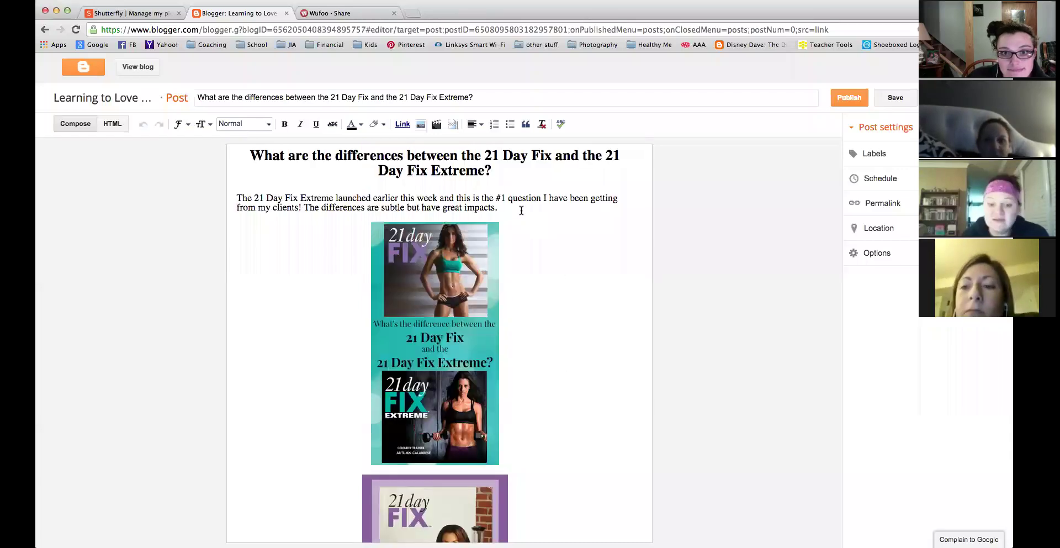
Paste the embed code after the intro, remove it again, and show the HTML source.
left_click(521, 210)
key("Return")
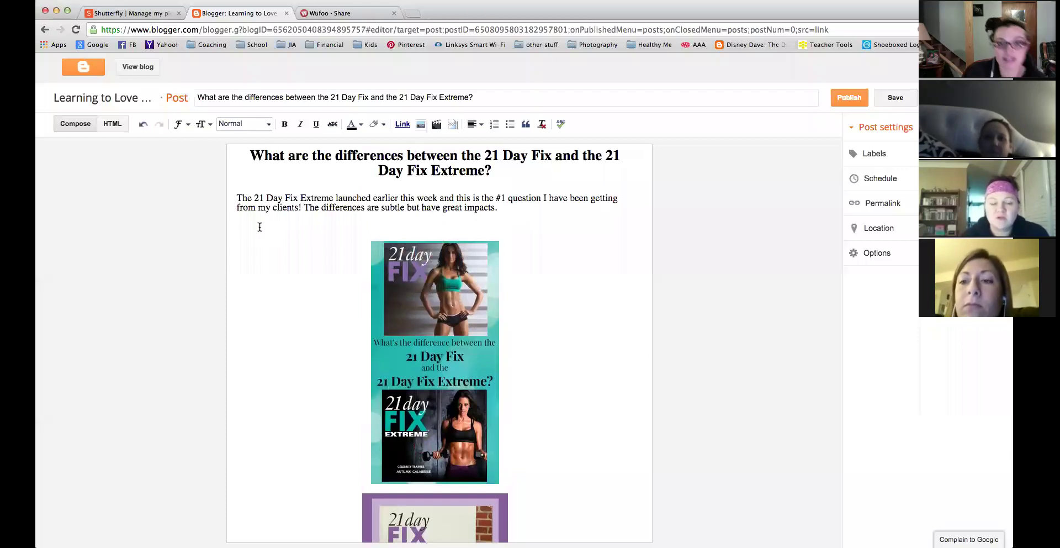
key("super+v")
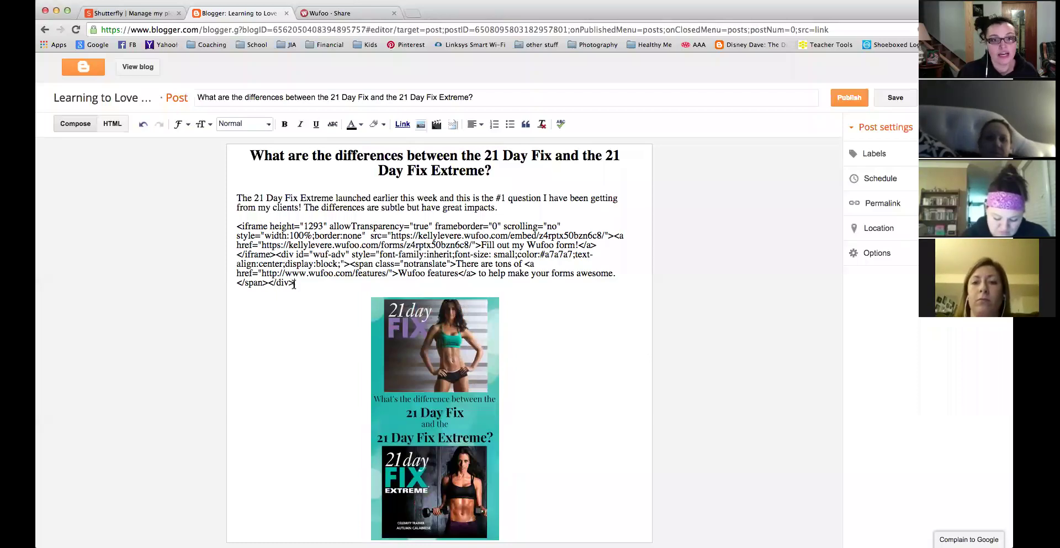
left_click_drag(295, 283, 219, 228)
key("super+c")
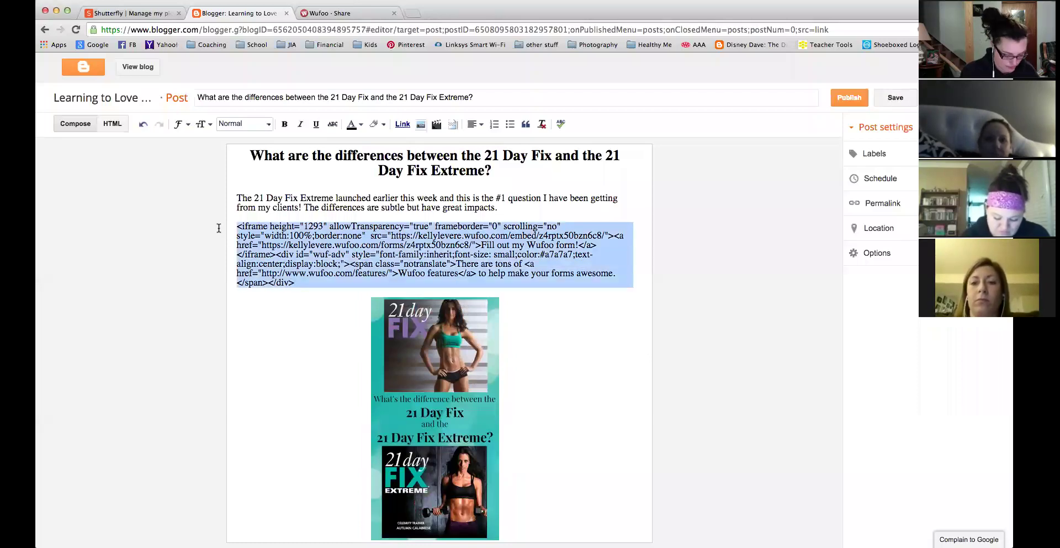
key("BackSpace")
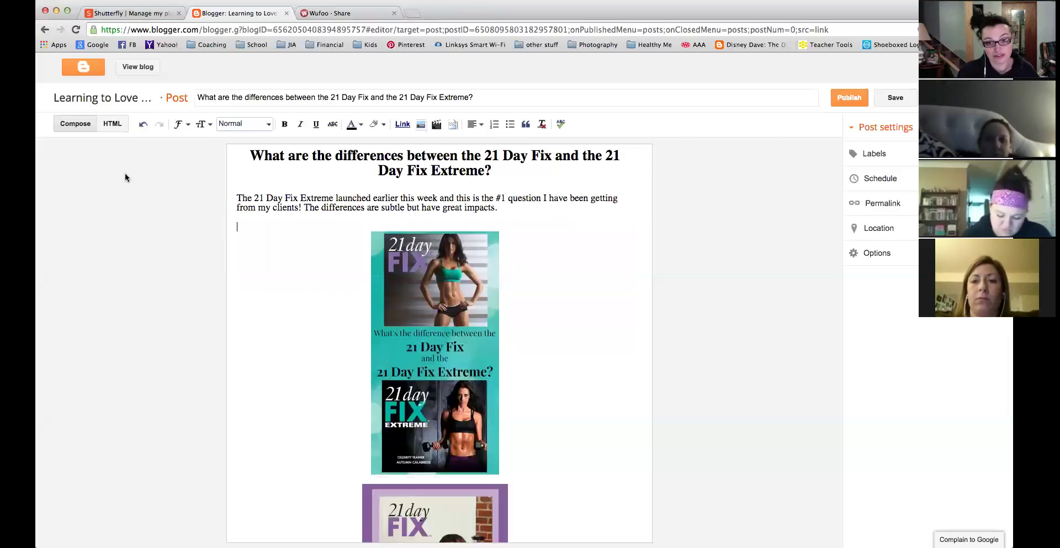
left_click(113, 124)
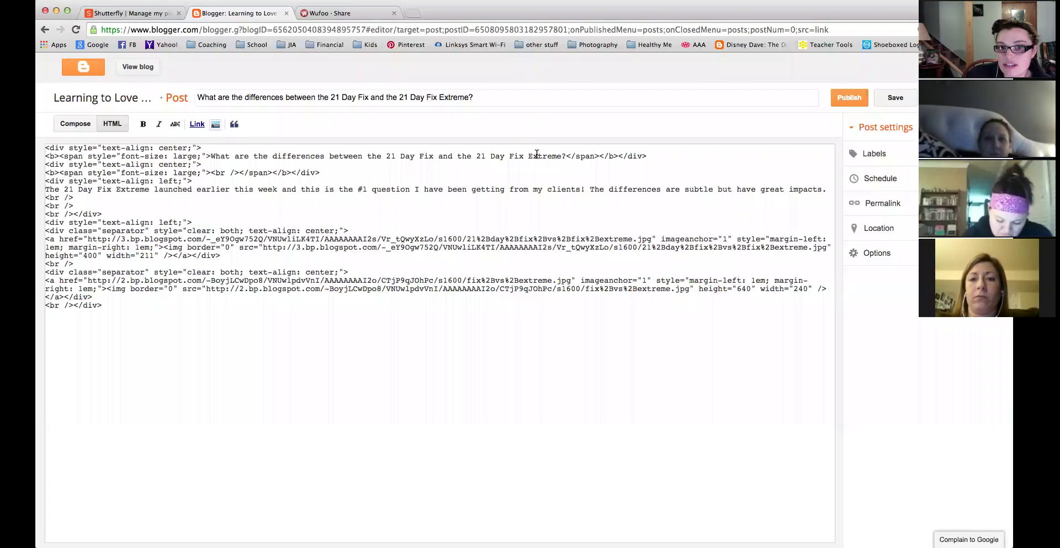
Add two blank lines below the intro paragraph in the rendered post view.
left_click(76, 123)
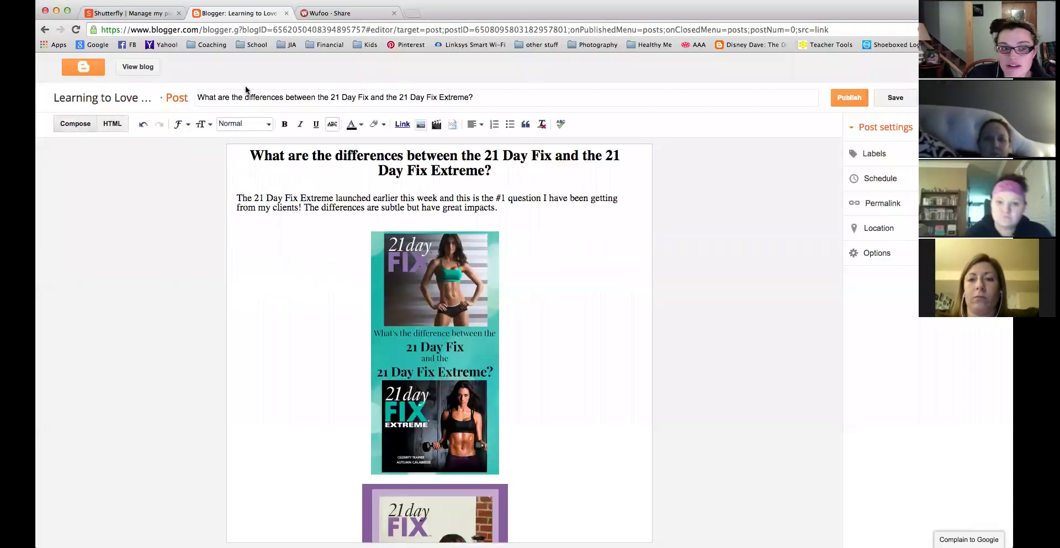
left_click(116, 124)
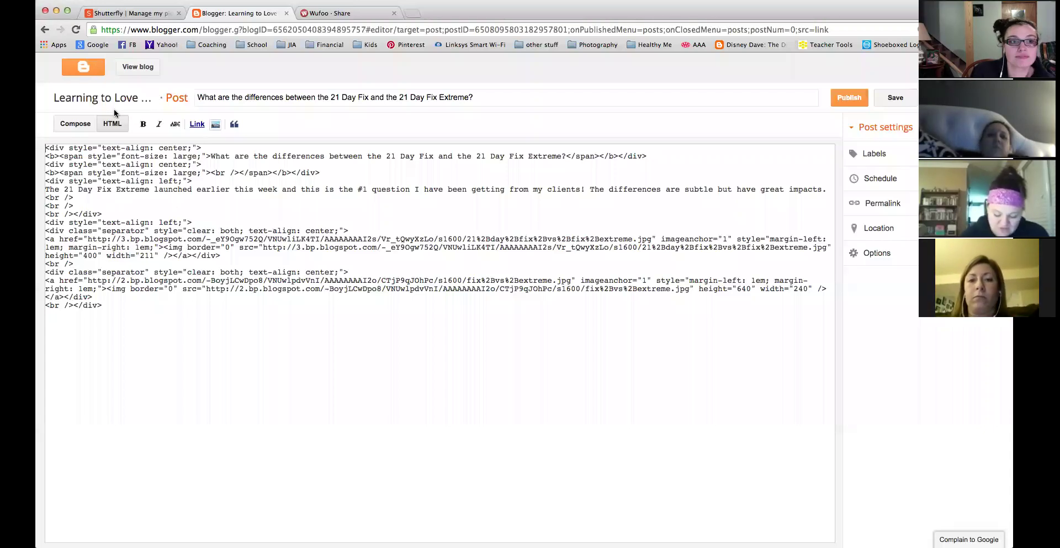
left_click(79, 124)
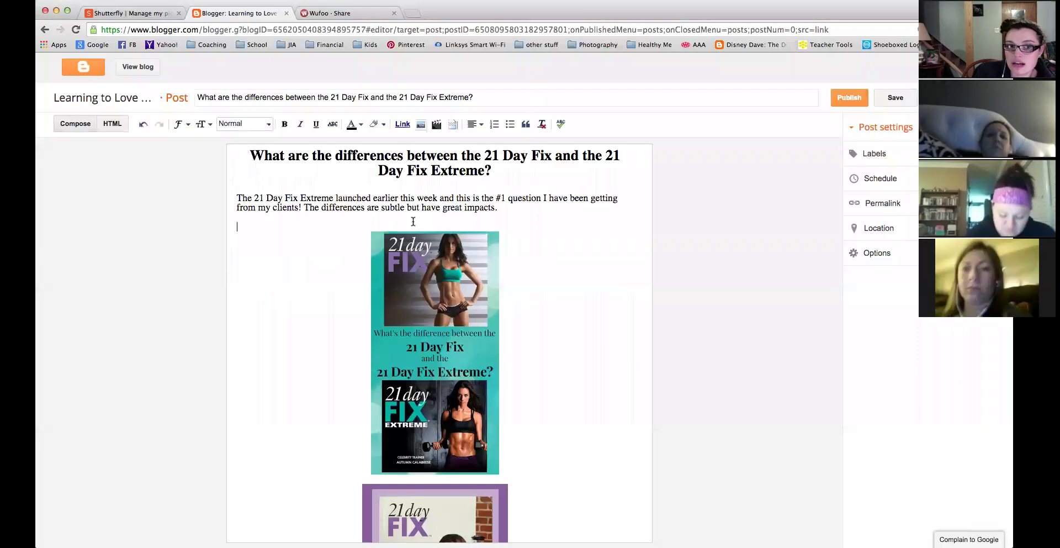
key("Return")
key("Return")
key("Return")
key("Return")
key("Return")
key("Return")
key("Return")
key("Return")
key("Return")
key("Return")
key("Return")
key("Return")
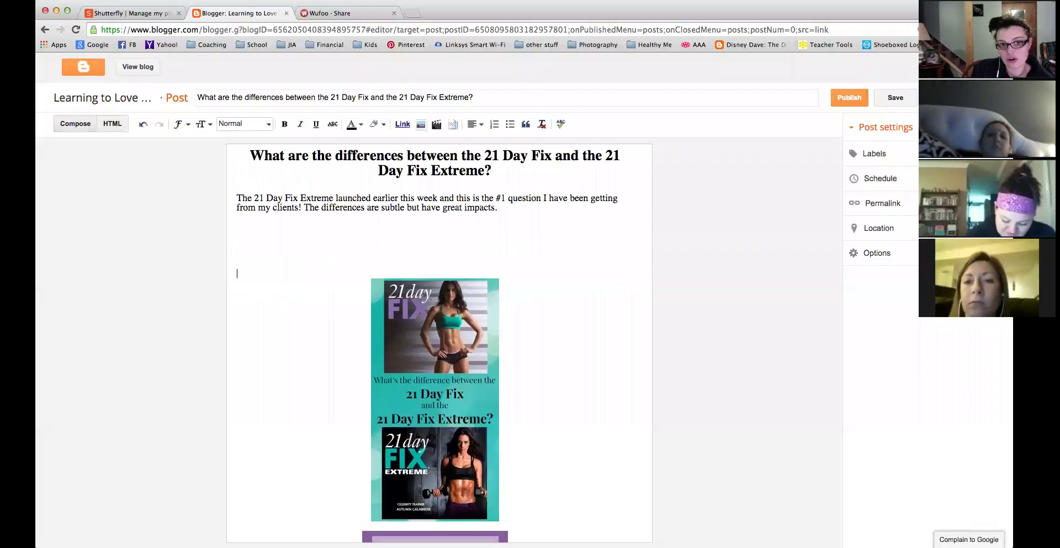
key("Return")
key("Return")
key("Return")
key("Return")
key("Return")
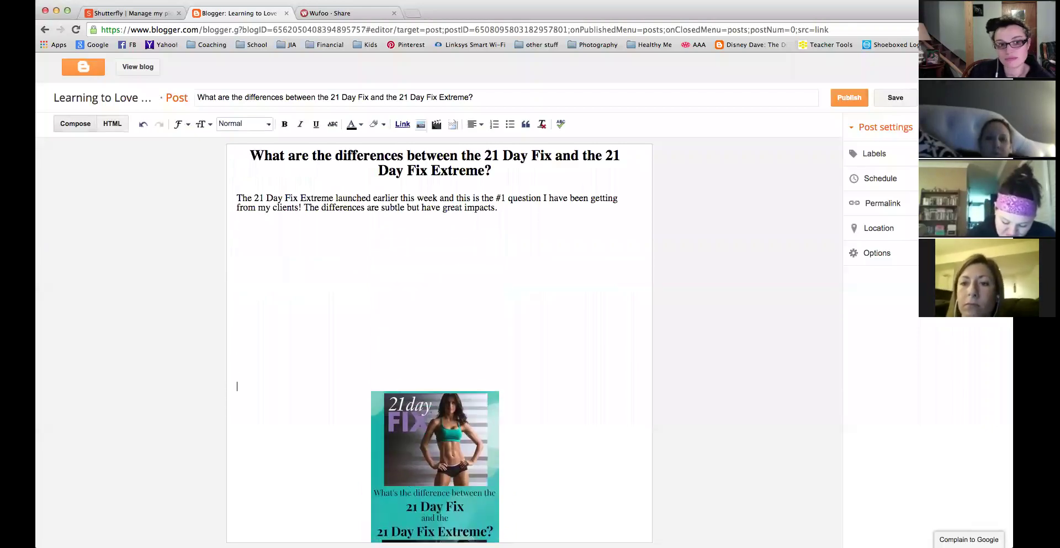
Paste the Wufoo iframe embed code into the HTML among the blank line breaks.
left_click(112, 124)
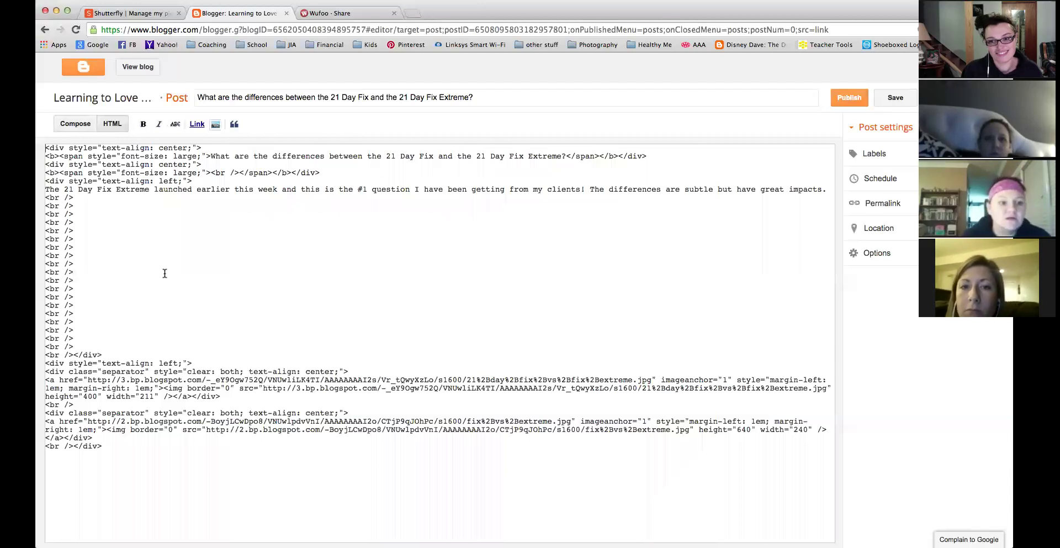
left_click_drag(86, 197, 97, 346)
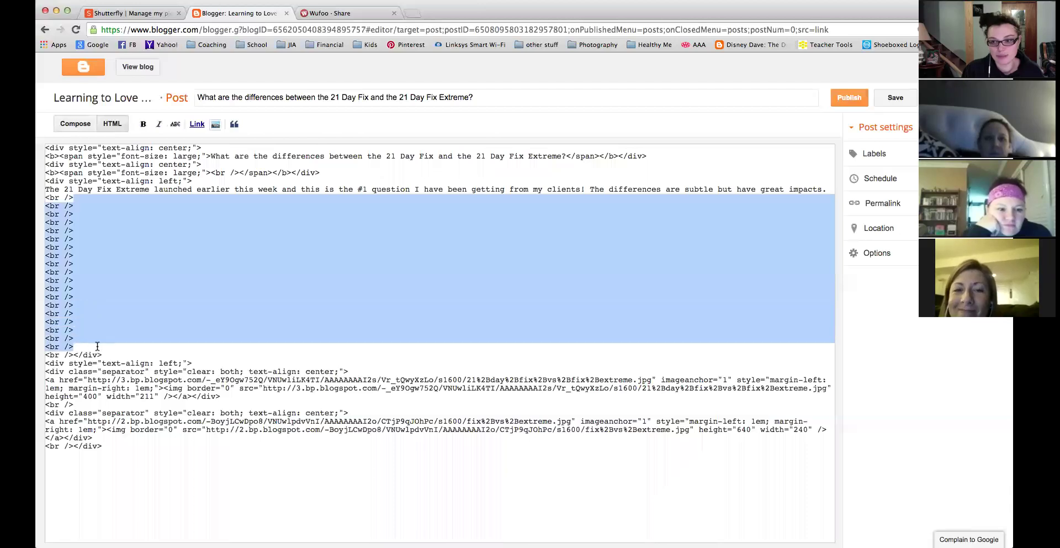
left_click(83, 251)
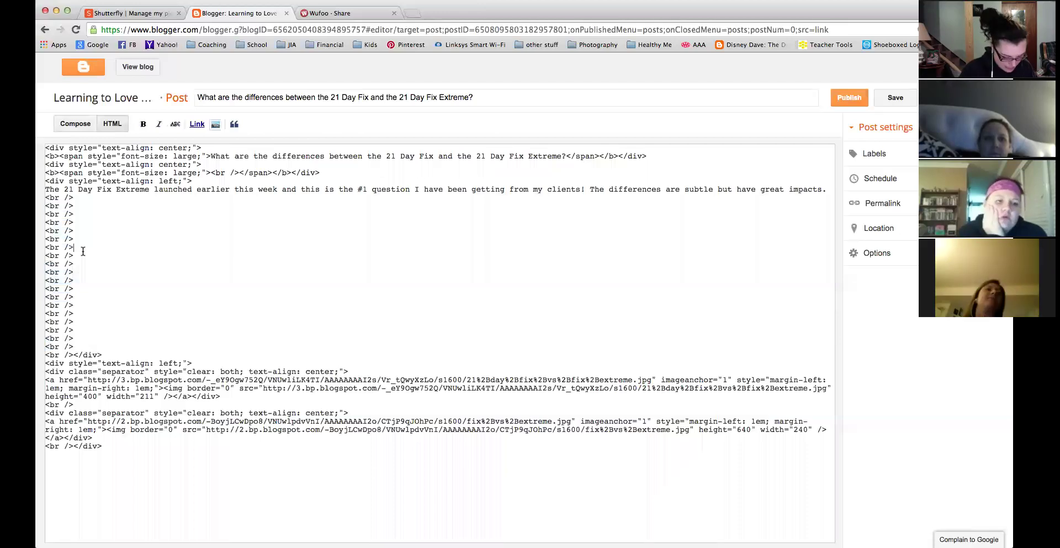
key("super+v")
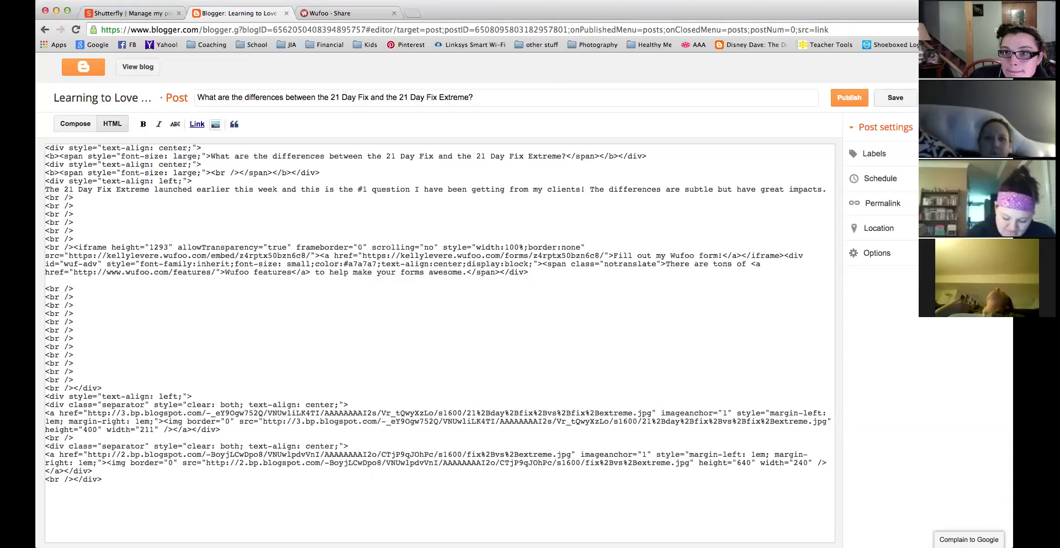
Preview the post with the Wufoo form rendered below the intro.
left_click(75, 124)
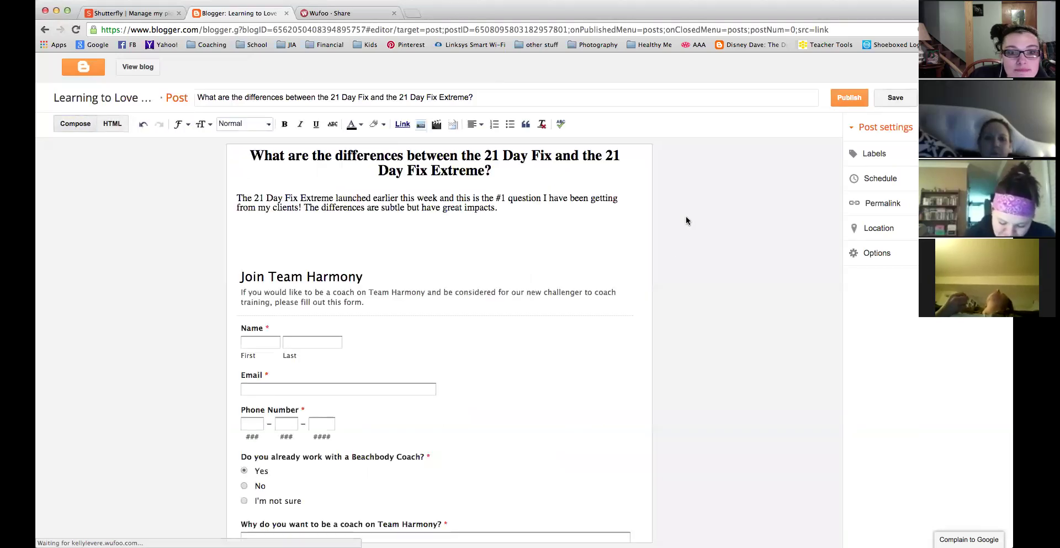
scroll(635, 292, "down", 7)
scroll(636, 292, "down", 6)
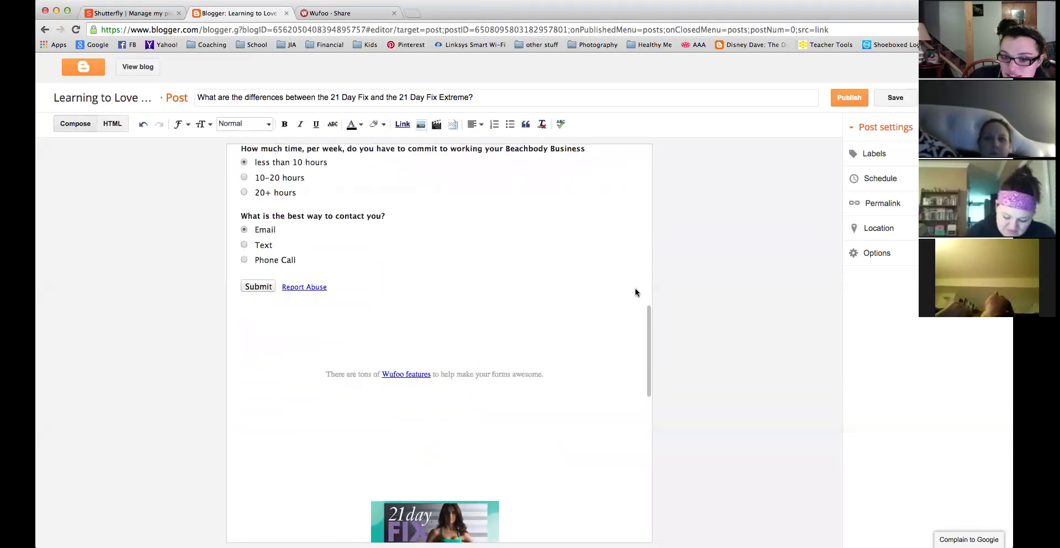
scroll(635, 292, "up", 3)
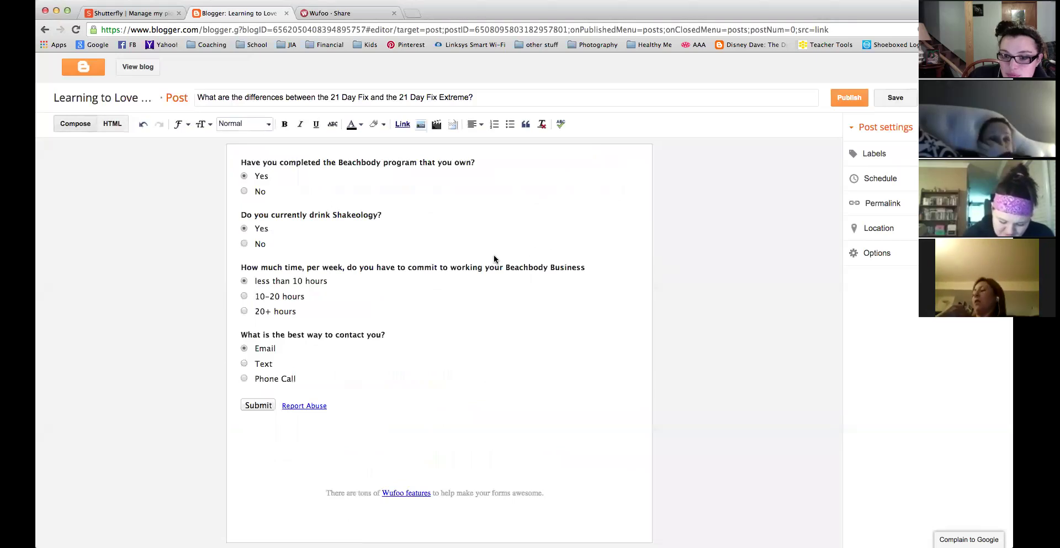
scroll(504, 299, "up", 5)
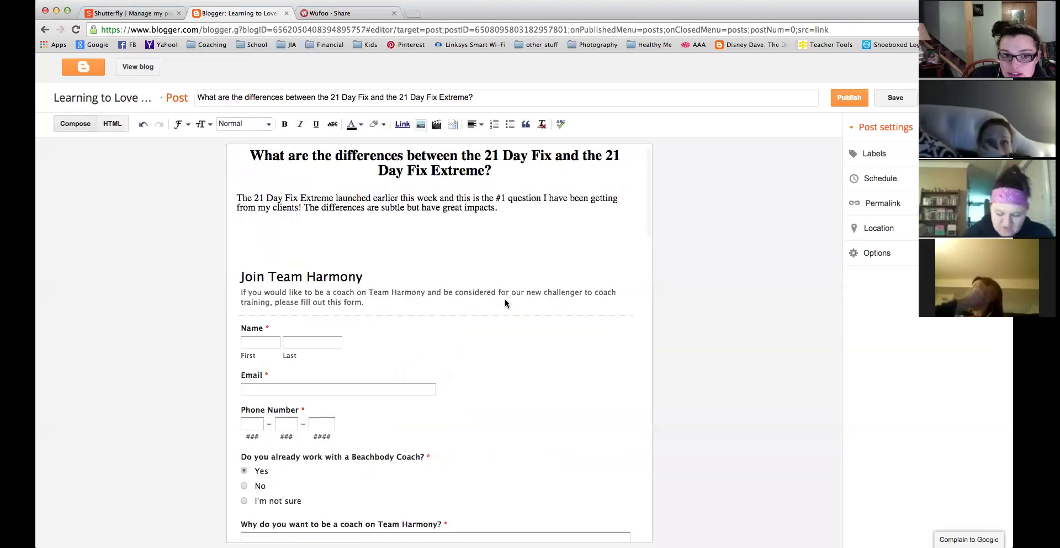
scroll(505, 299, "down", 1)
Select the iframe embed block in the HTML source and save the draft.
left_click(110, 124)
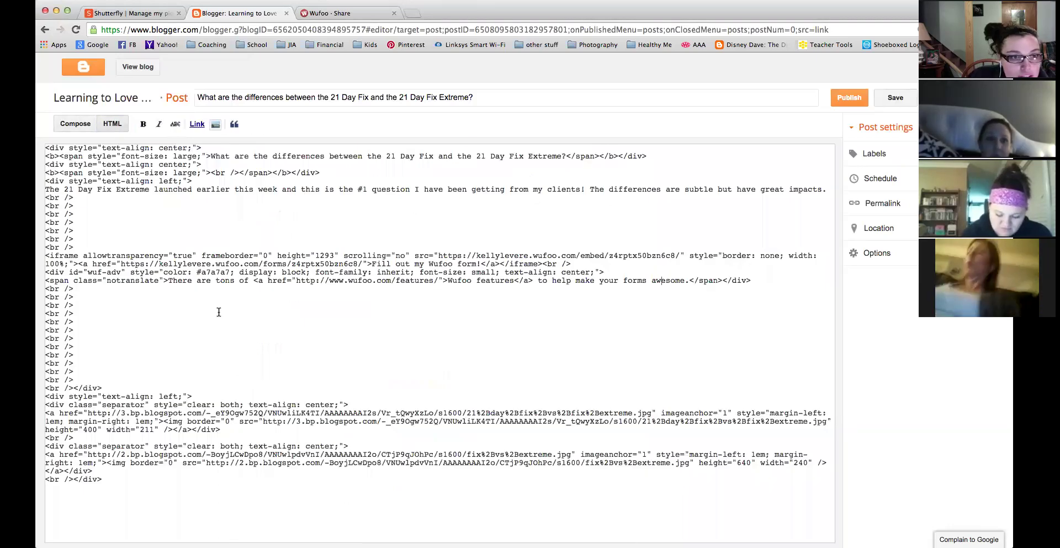
left_click_drag(46, 256, 630, 287)
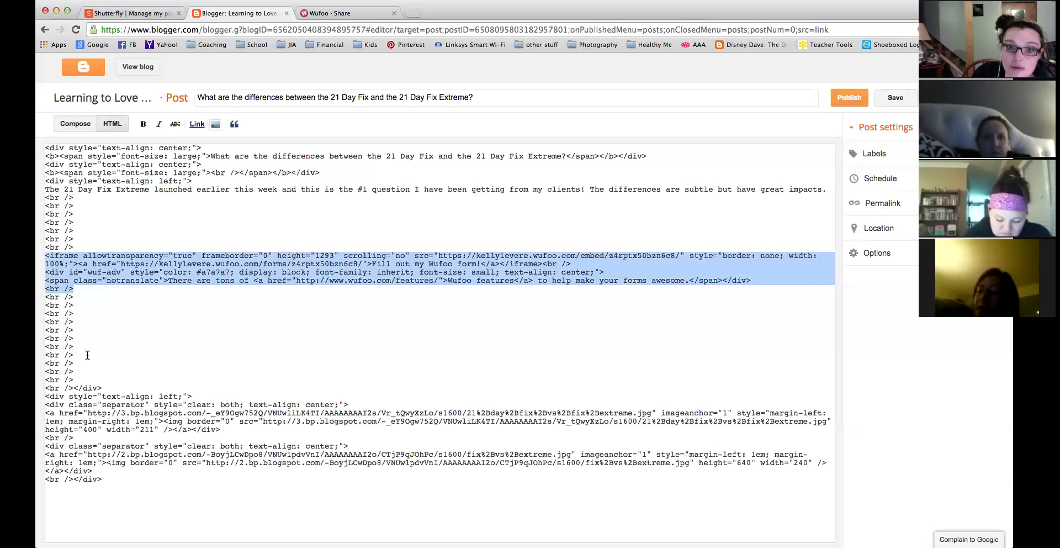
left_click(907, 105)
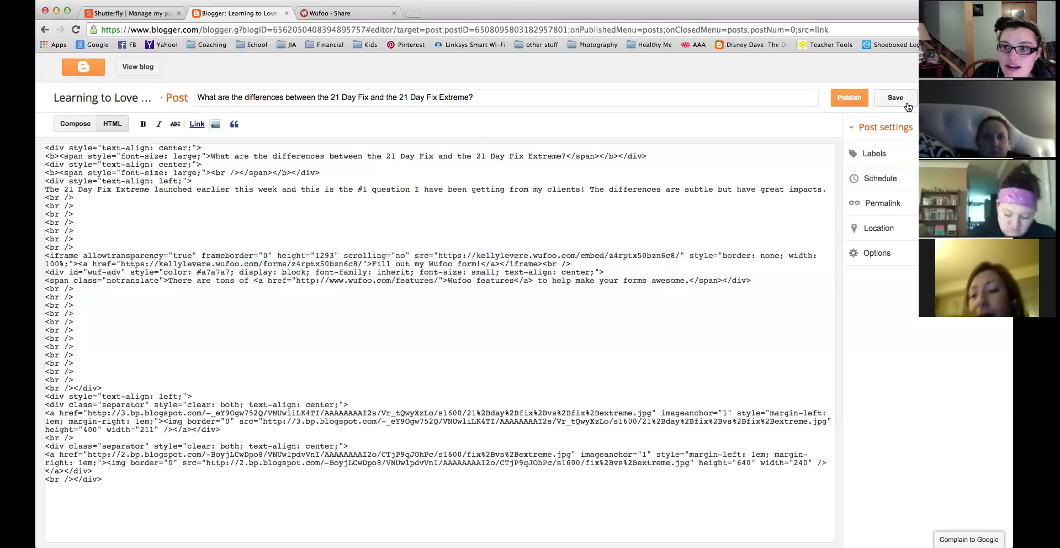
Scroll through the rendered Join Team Harmony form in Compose view.
left_click(76, 122)
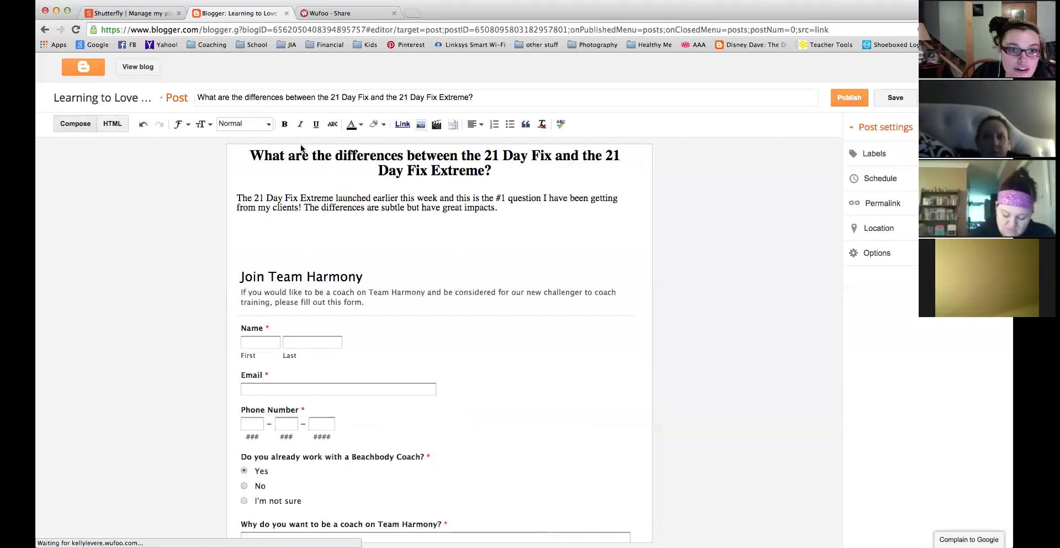
scroll(428, 415, "down", 8)
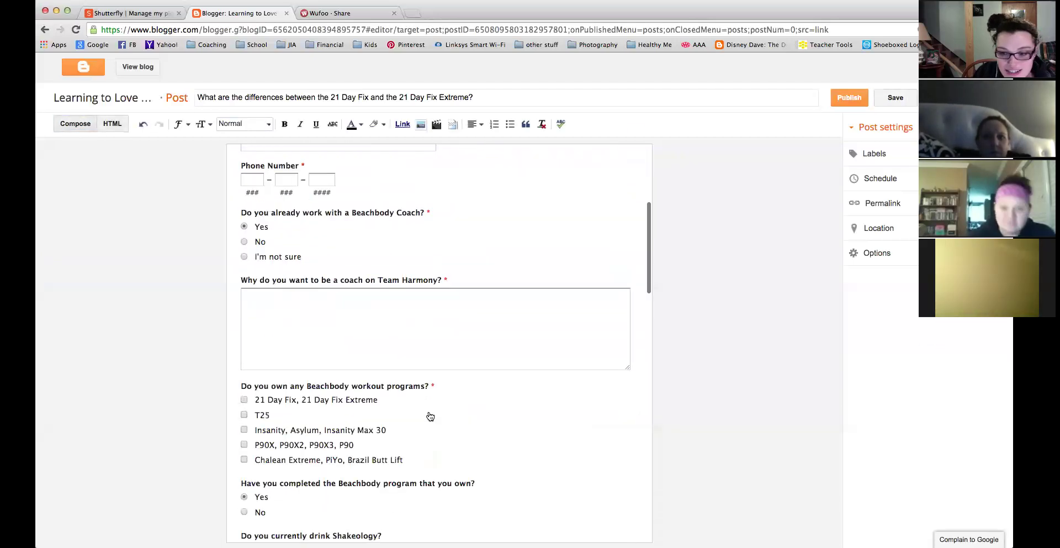
scroll(430, 416, "down", 10)
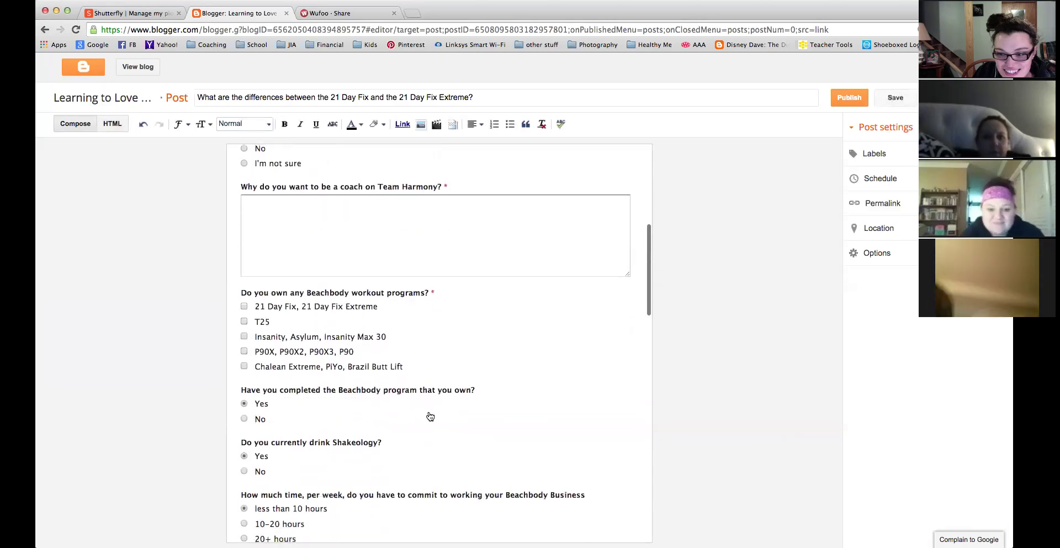
scroll(429, 415, "down", 2)
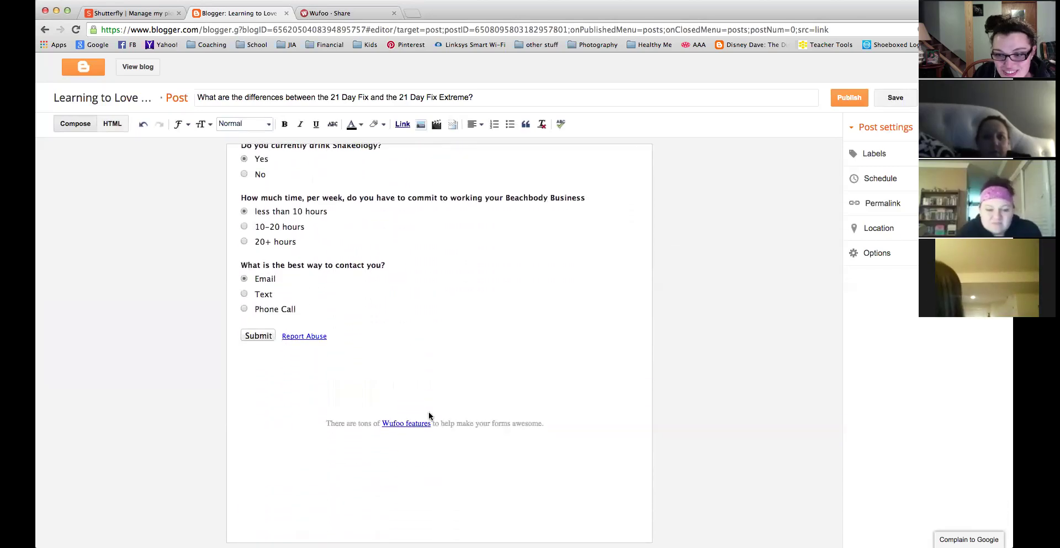
scroll(429, 415, "up", 3)
scroll(430, 415, "up", 15)
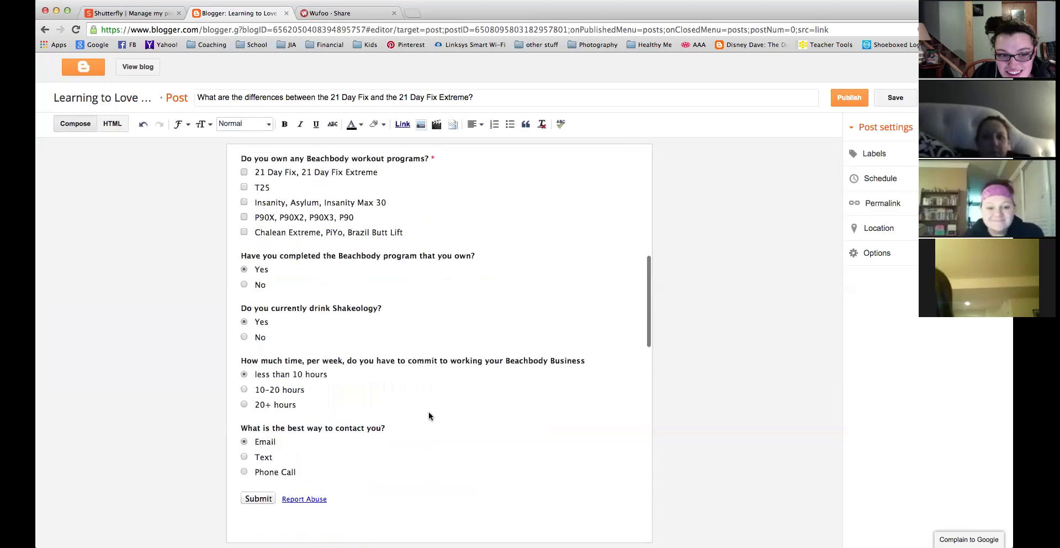
scroll(429, 413, "up", 5)
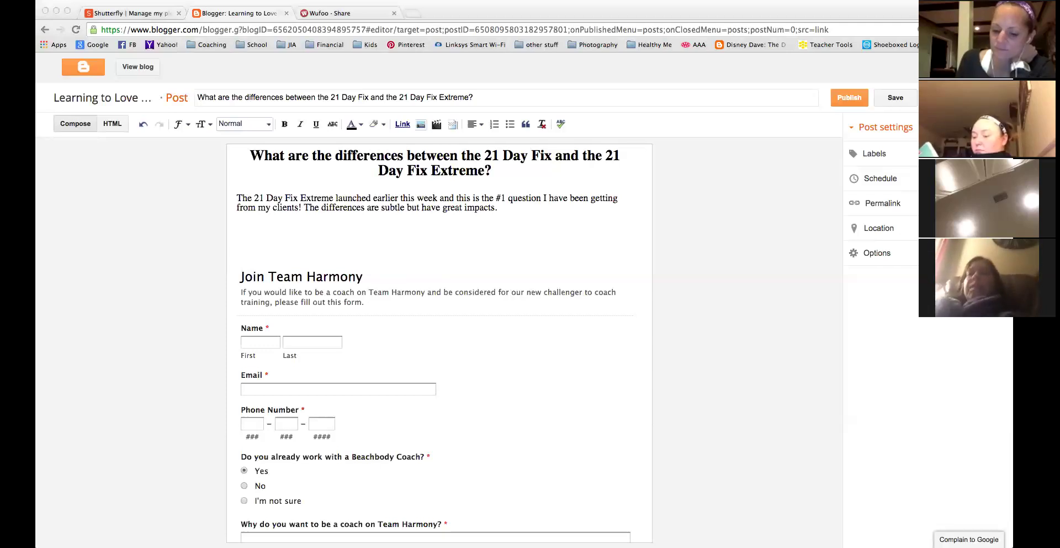
Delete the Wufoo iframe block from the post's HTML and open a new browser tab.
left_click(749, 341)
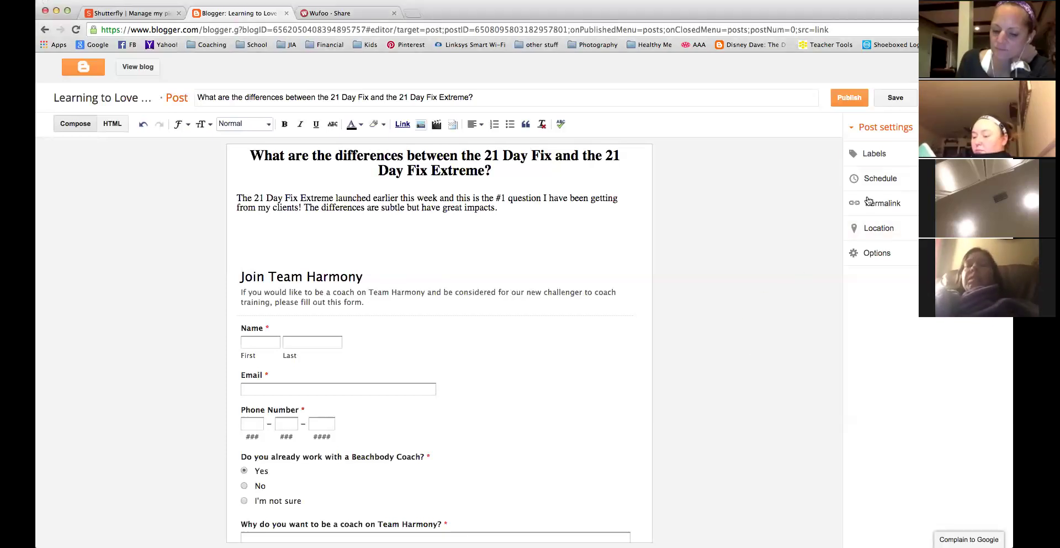
left_click(111, 123)
left_click_drag(46, 256, 752, 281)
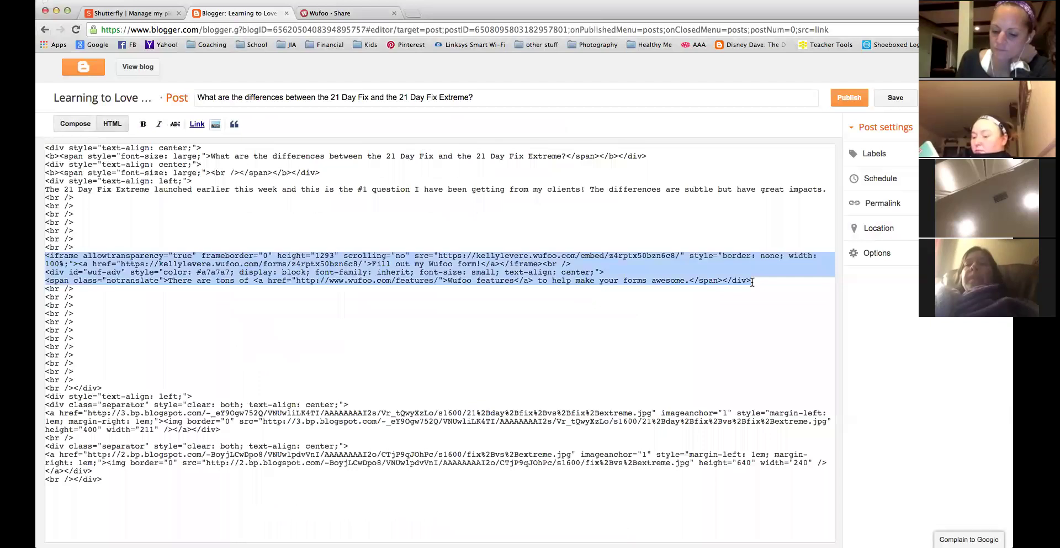
key("BackSpace")
key("BackSpace")
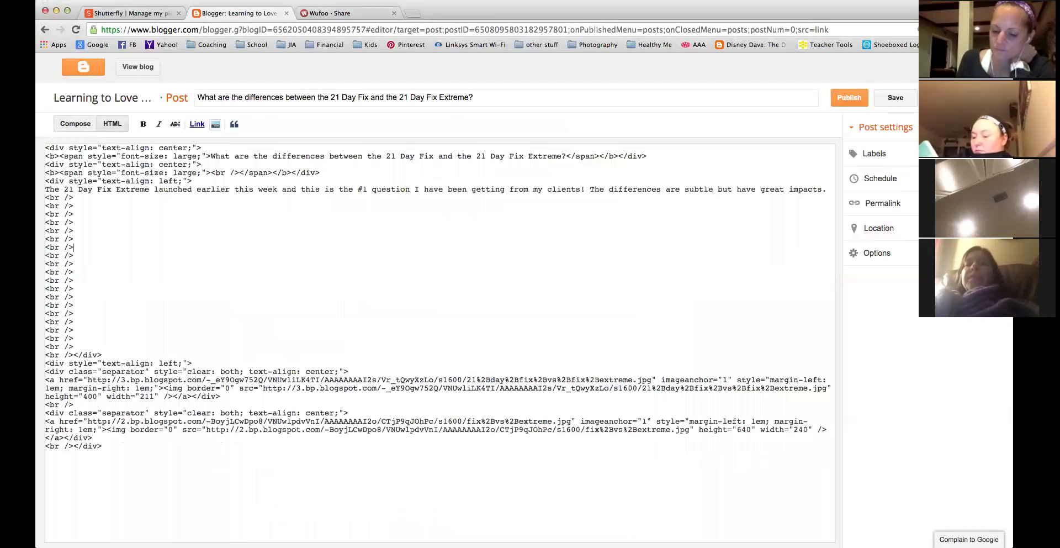
left_click(413, 15)
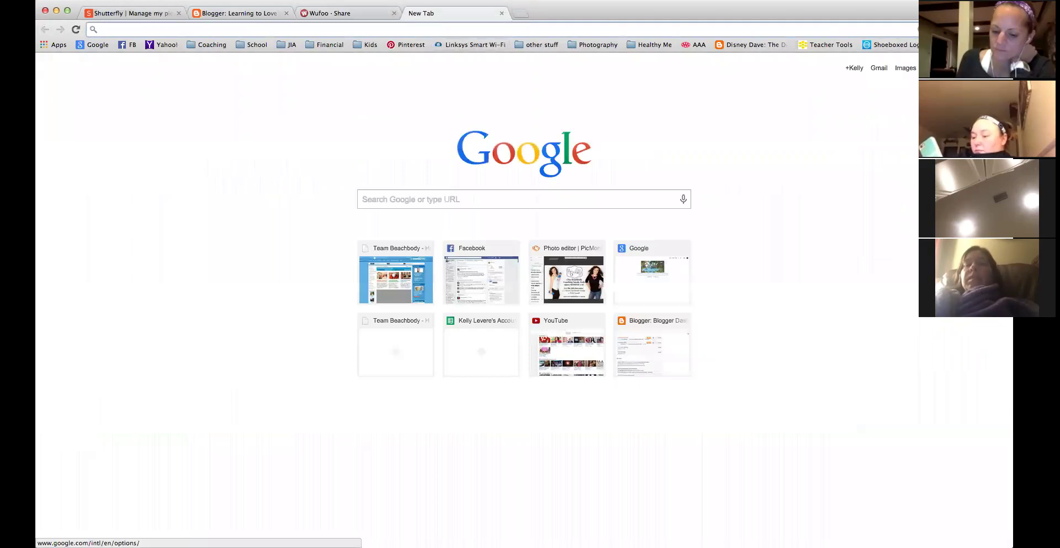
Open Google Drive and go into the Applications and Responses folder.
left_click(931, 68)
left_click(931, 221)
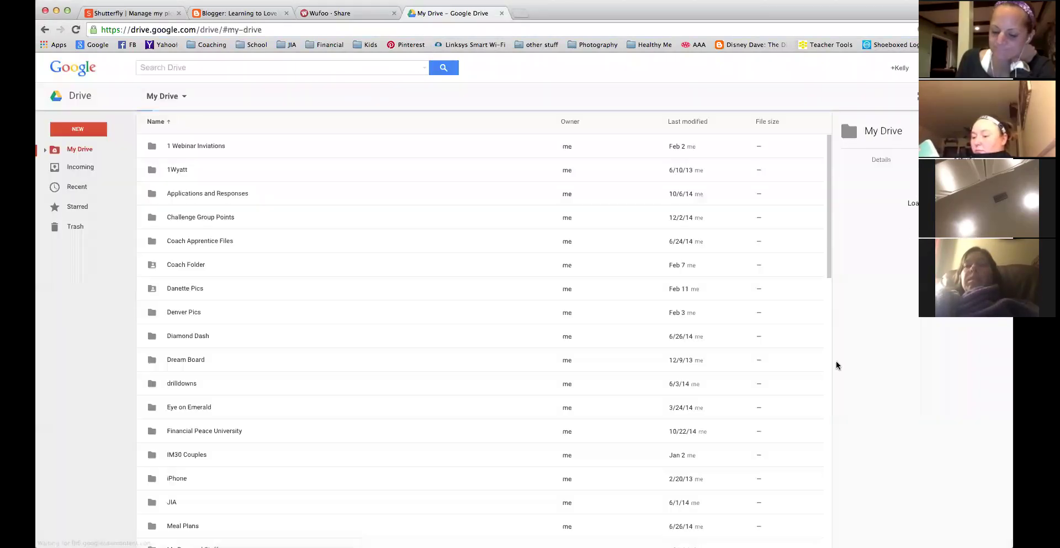
scroll(215, 373, "down", 15)
scroll(215, 377, "up", 15)
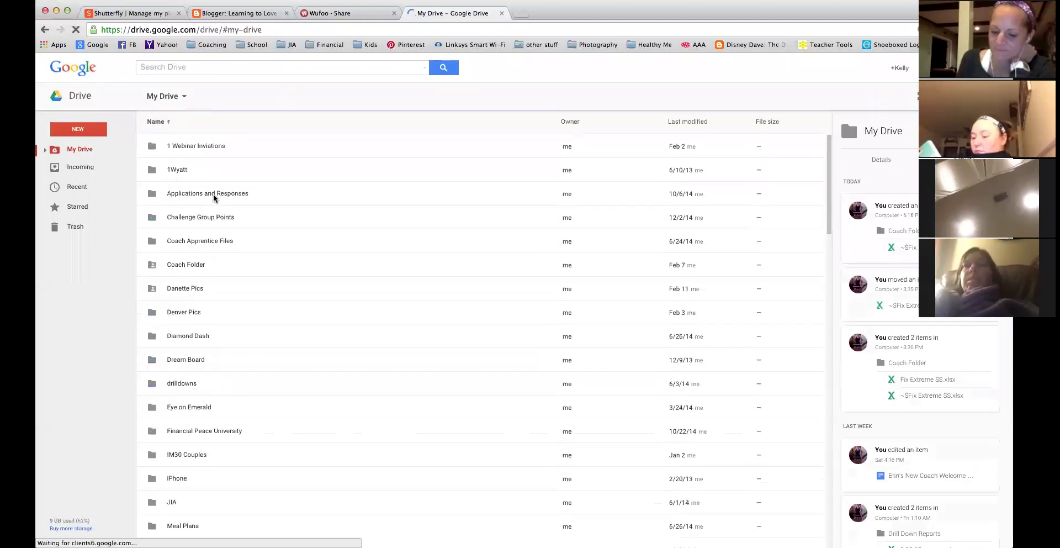
left_click(215, 194)
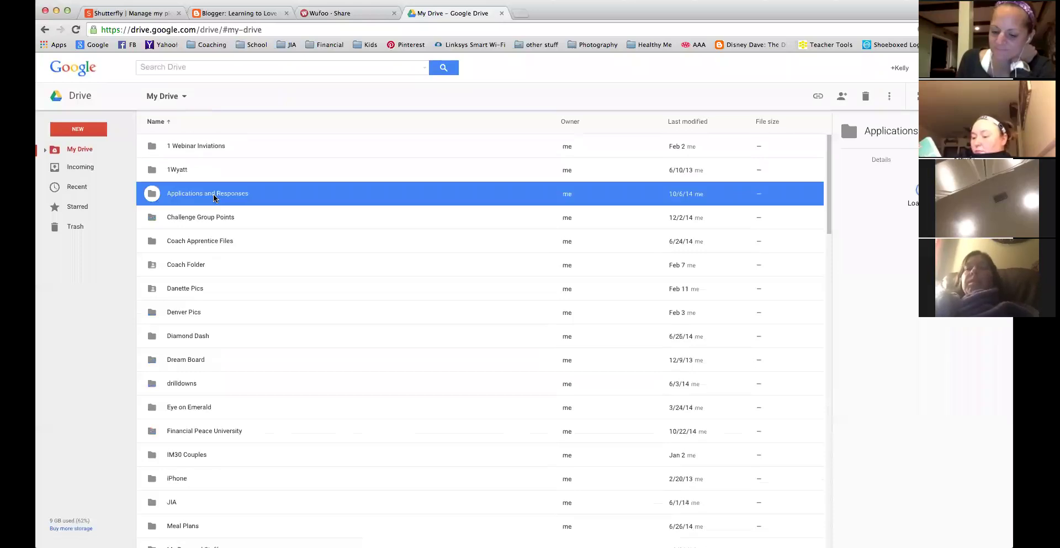
double_click(215, 196)
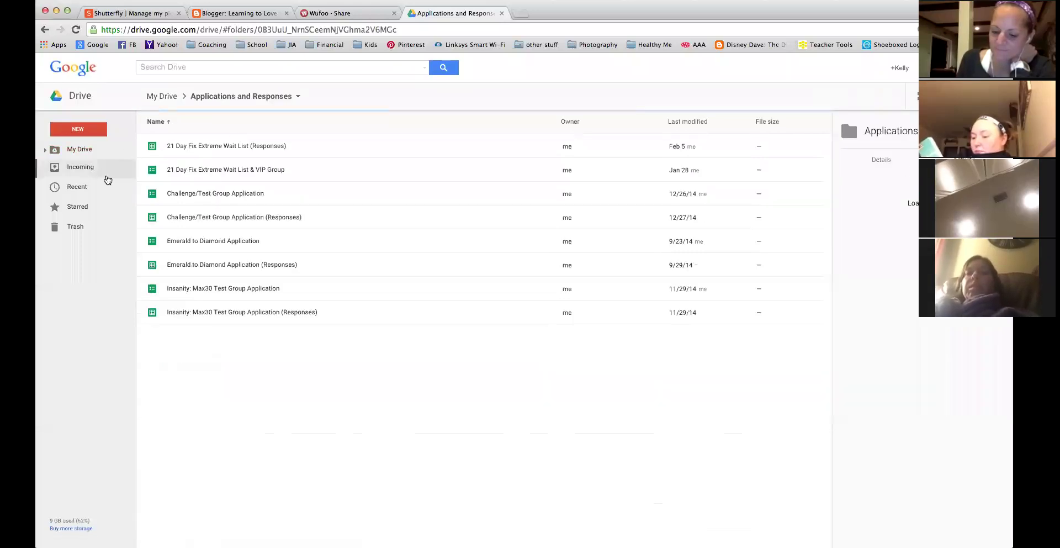
Create a new Google Form there via NEW > More > Google Forms.
left_click(75, 127)
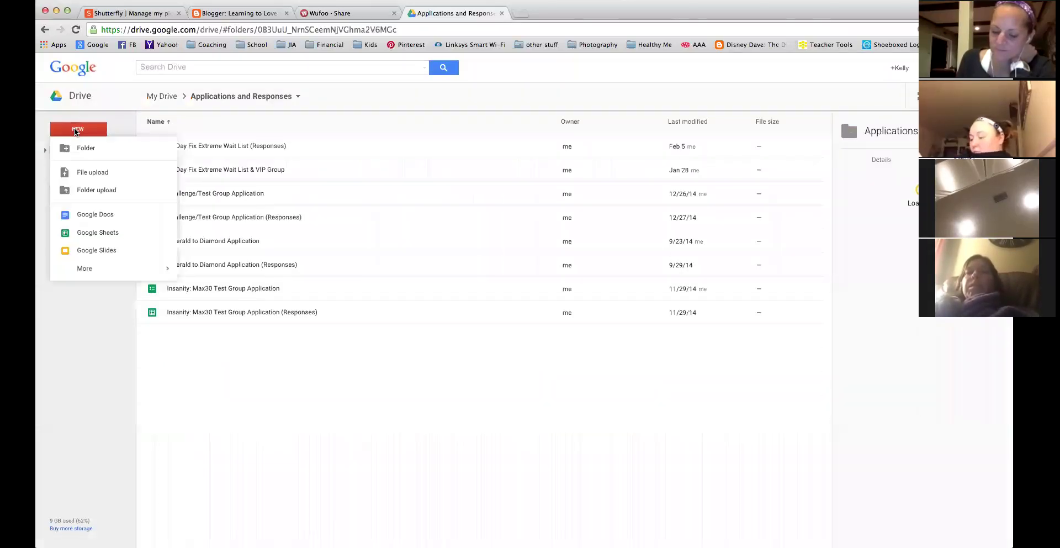
mouse_move(80, 270)
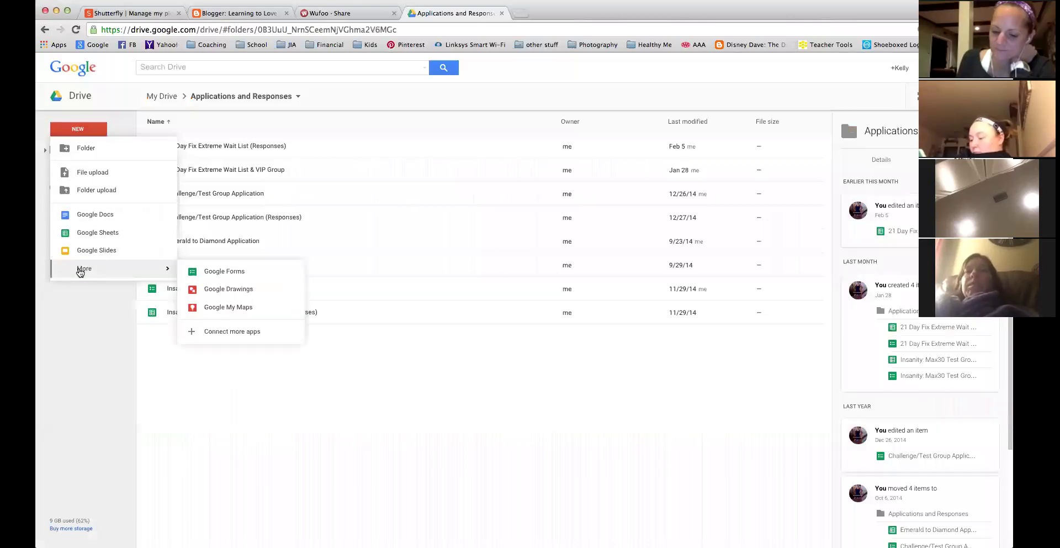
left_click(216, 274)
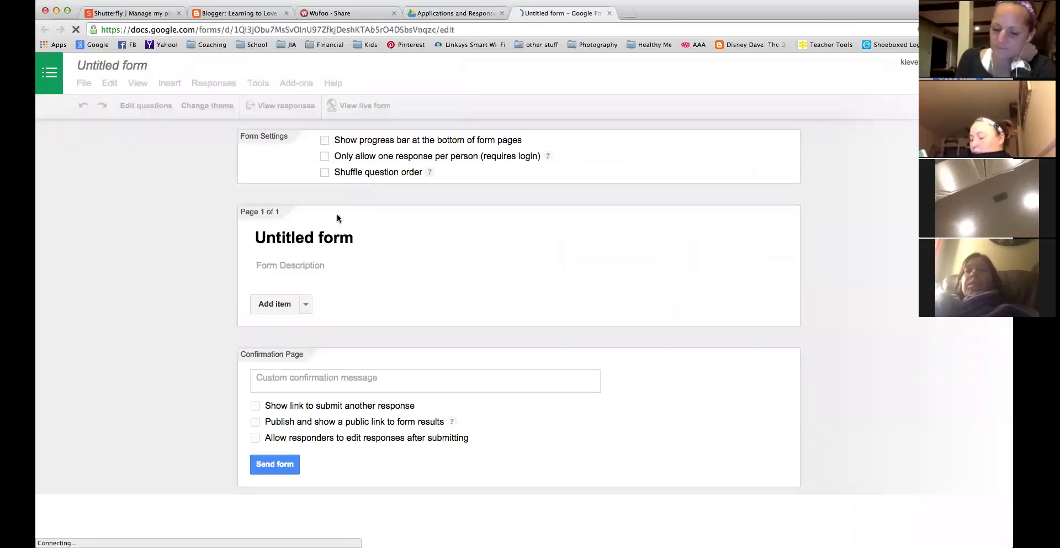
Retitle the form 'This is not really something I'm gonna use'.
left_click(375, 249)
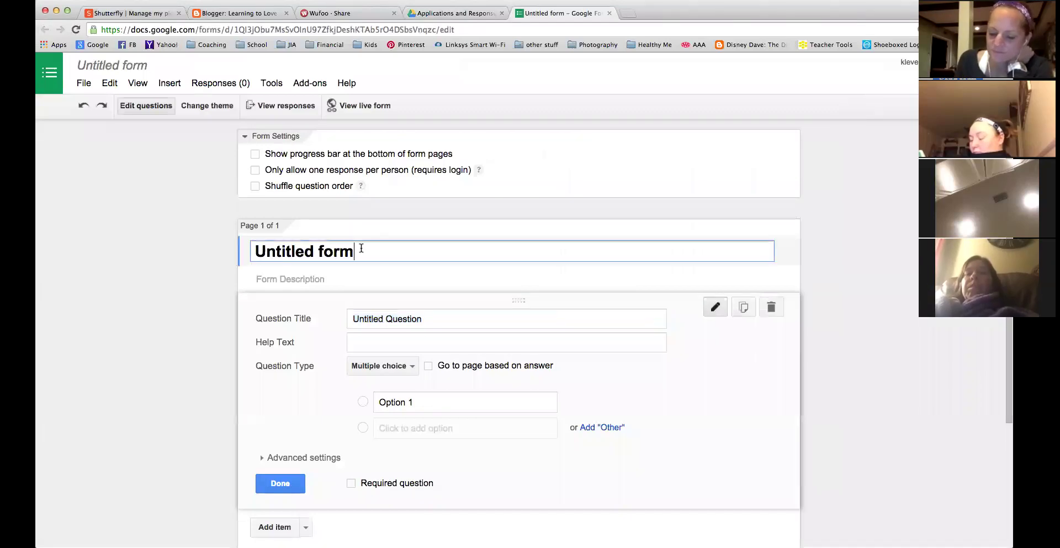
left_click_drag(360, 249, 103, 248)
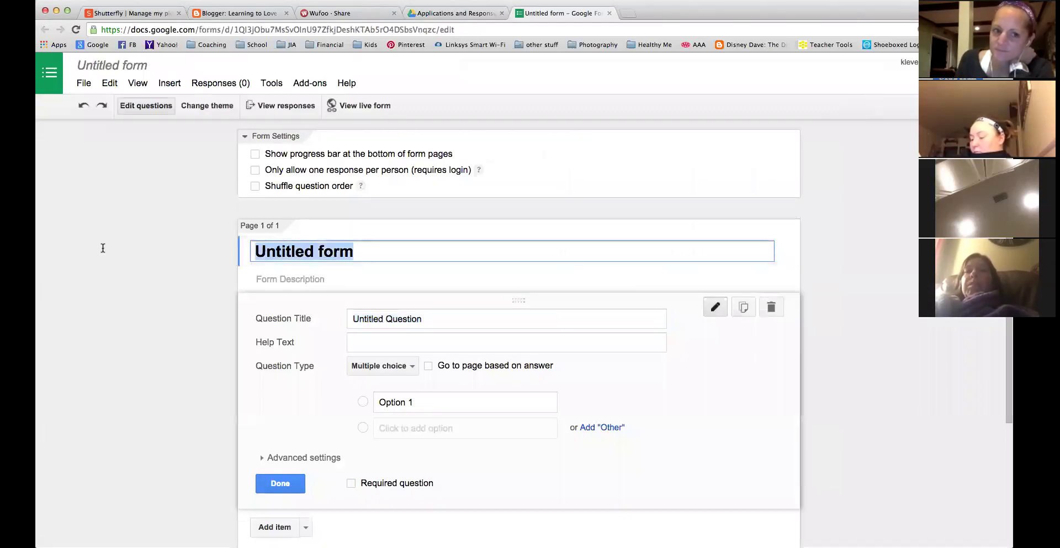
type("This is not ")
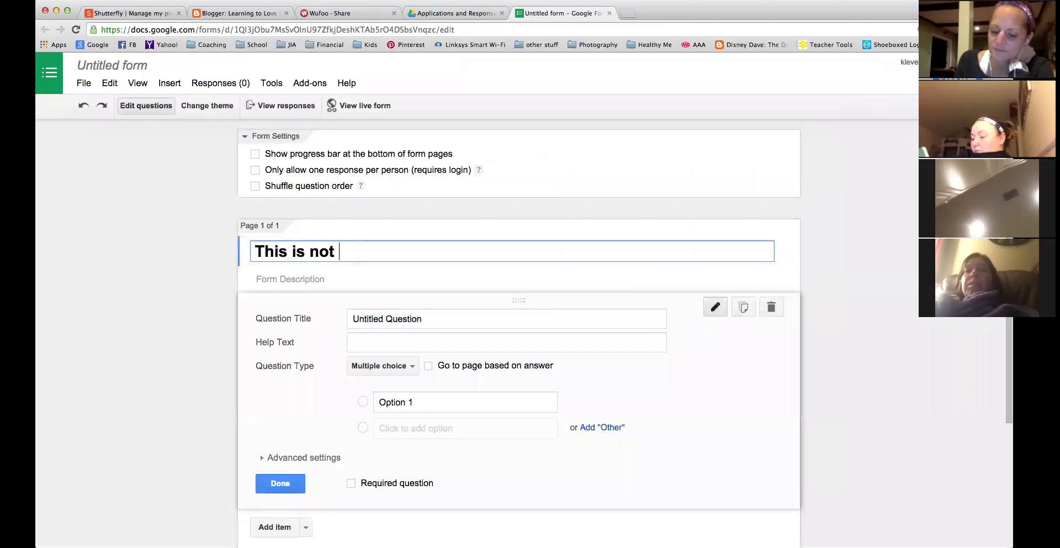
type("really something I'm gonna use")
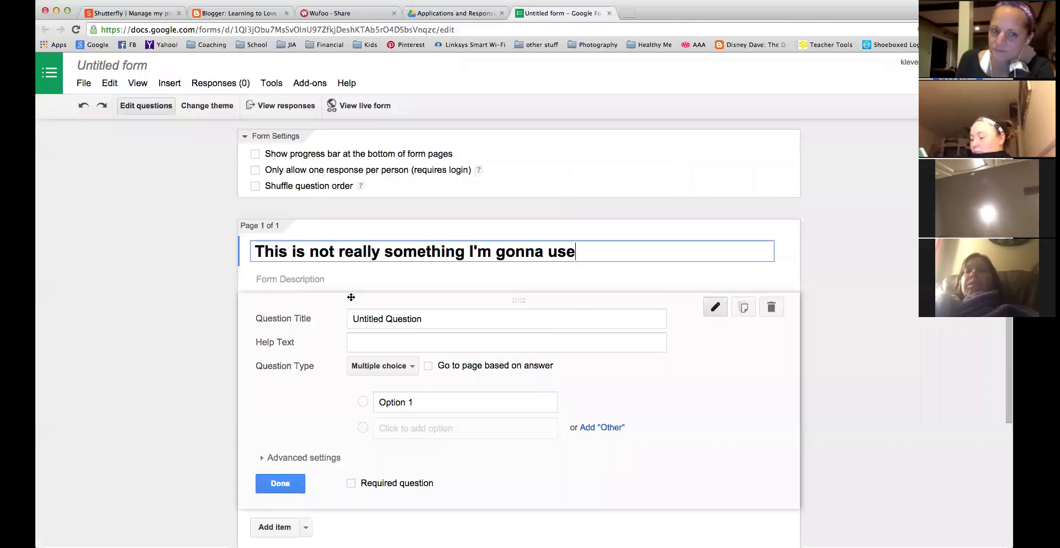
Keep the first question as multiple choice, review its advanced settings, and add a second question.
left_click(446, 319)
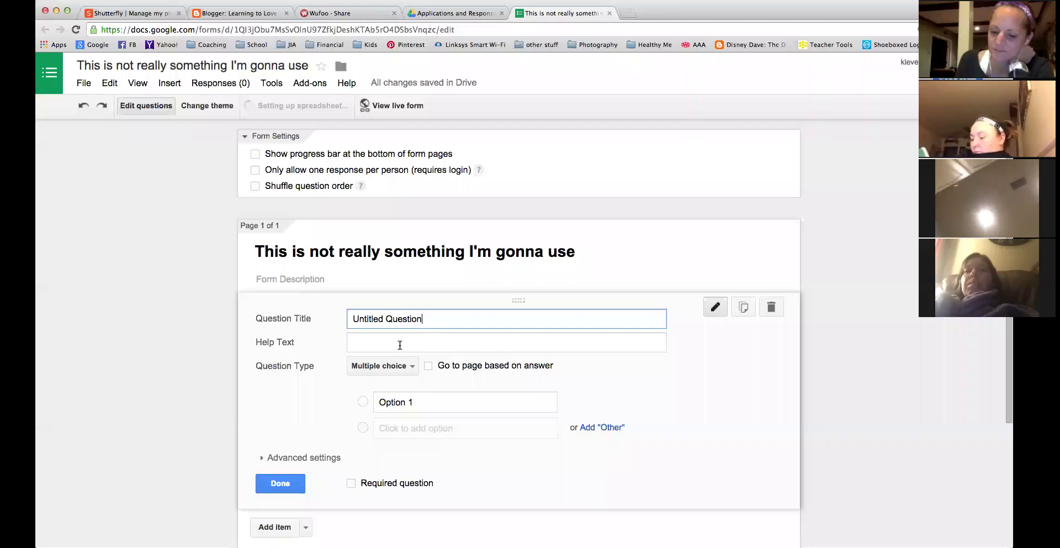
left_click(404, 366)
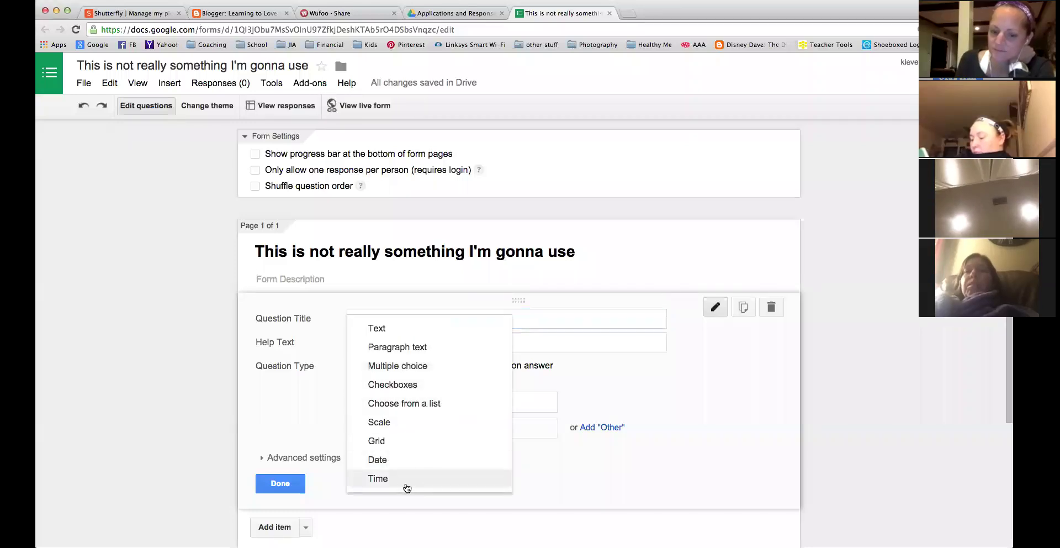
left_click(550, 336)
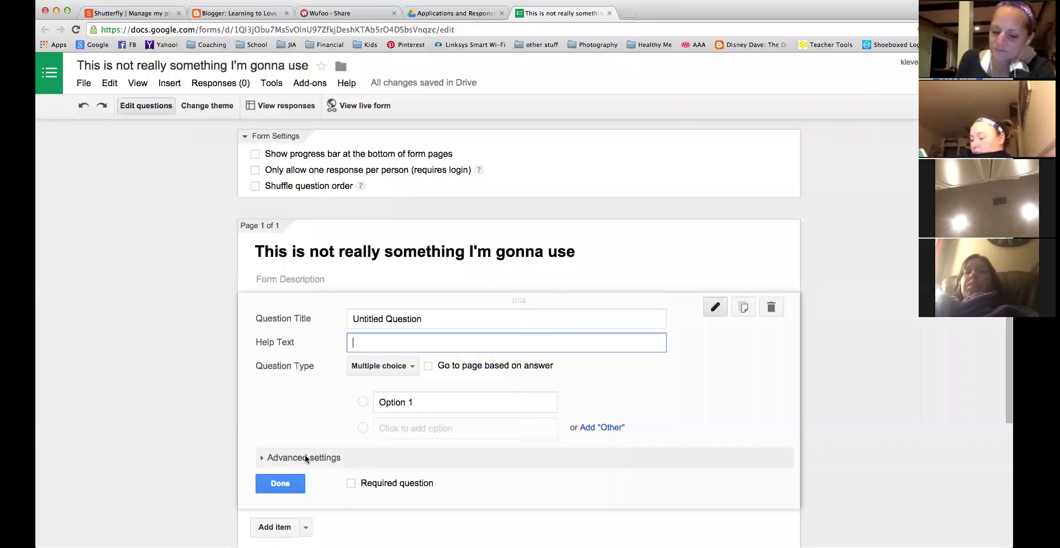
left_click(322, 459)
left_click(331, 461)
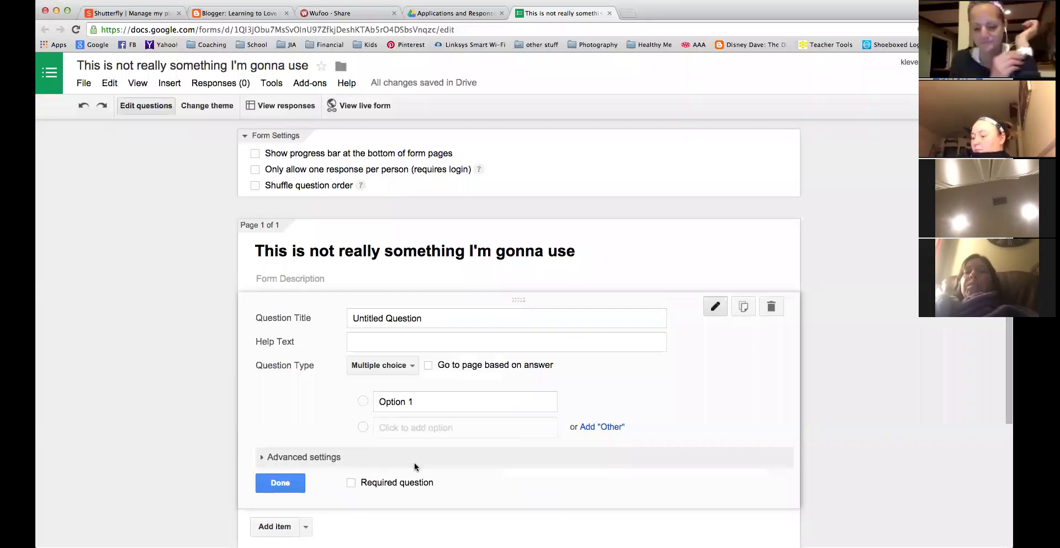
scroll(415, 467, "down", 3)
left_click(270, 358)
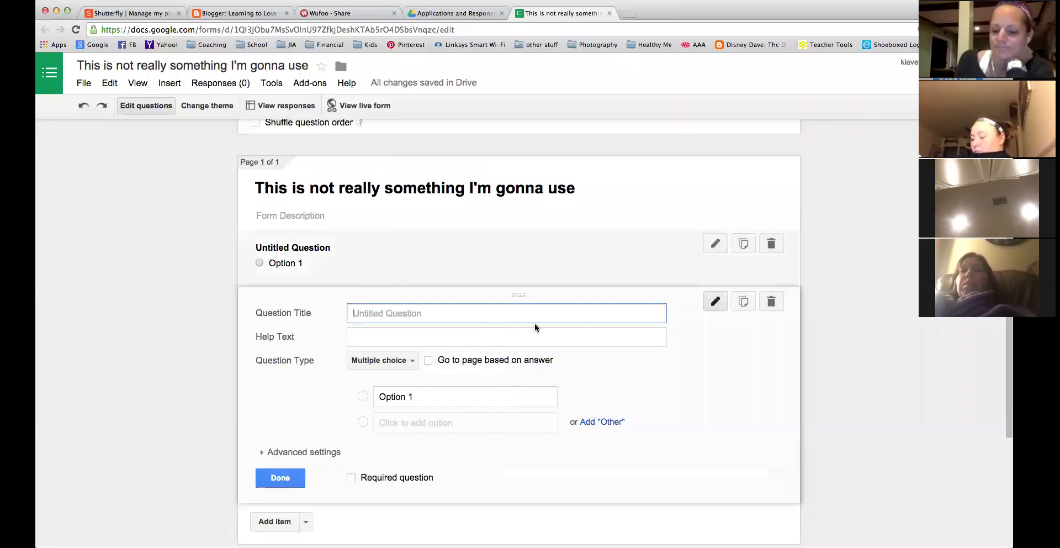
Title the new question 'this should be question 1' and rename the first question 'q4'.
type("this should be question")
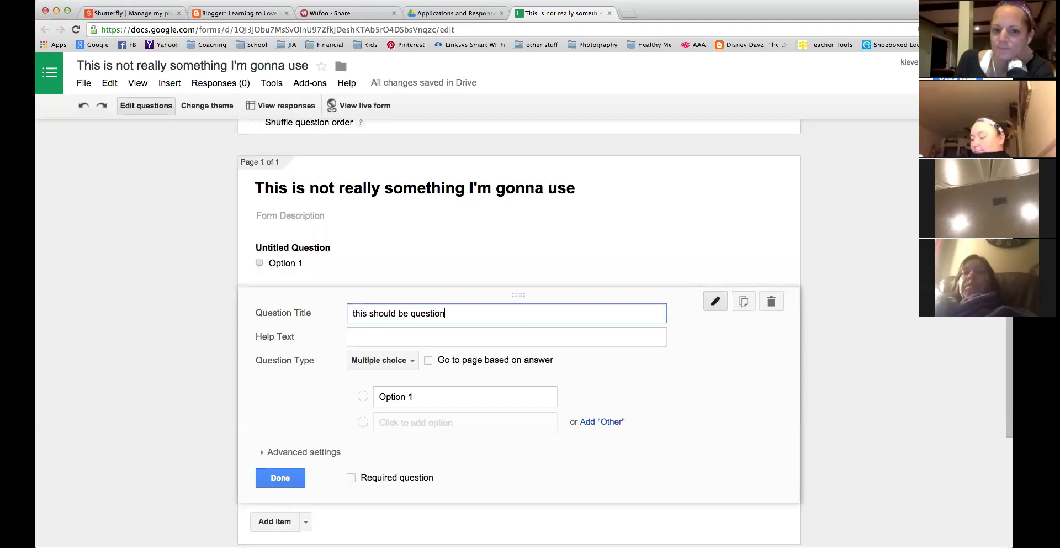
type(" 1")
left_click(362, 248)
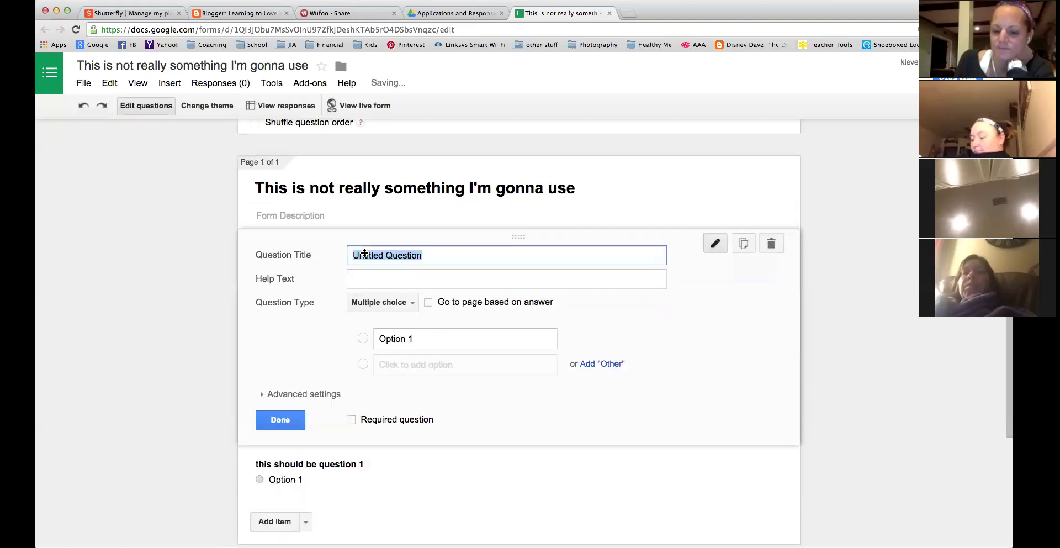
type("t")
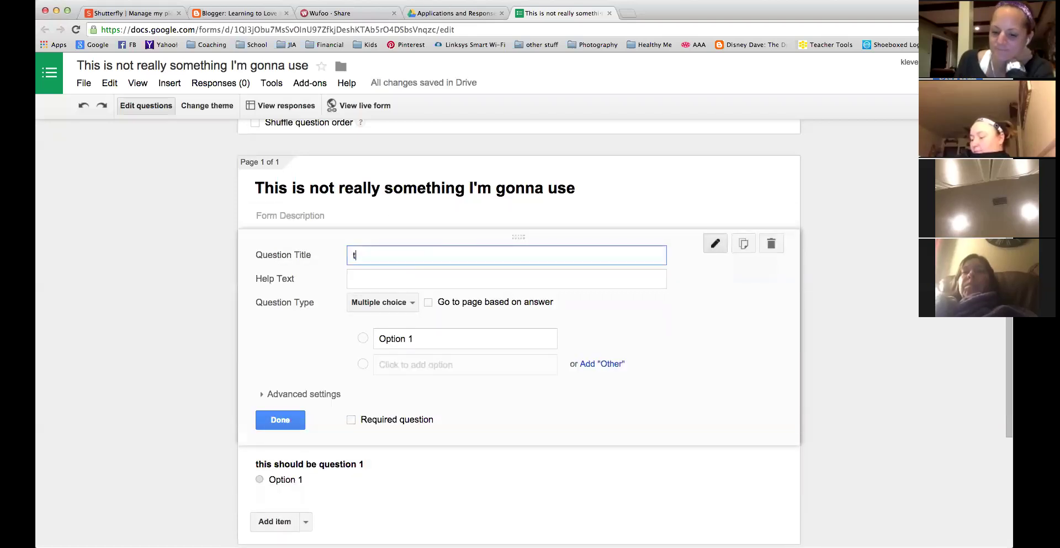
type("q4")
key("BackSpace")
key("BackSpace")
key("BackSpace")
type("q")
Add Options 2 and 3 to q4 and finish editing it.
left_click(406, 365)
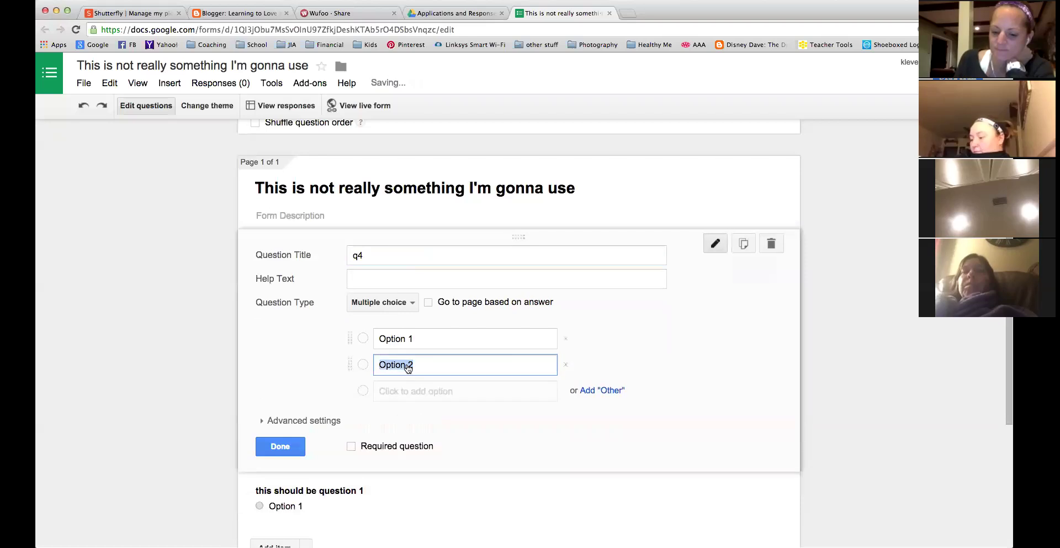
left_click(430, 393)
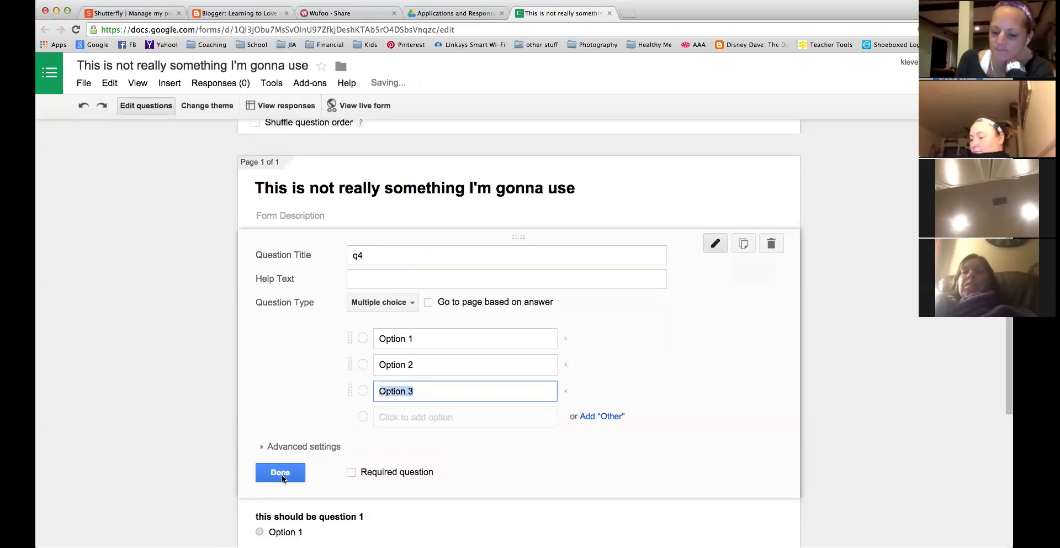
left_click(280, 472)
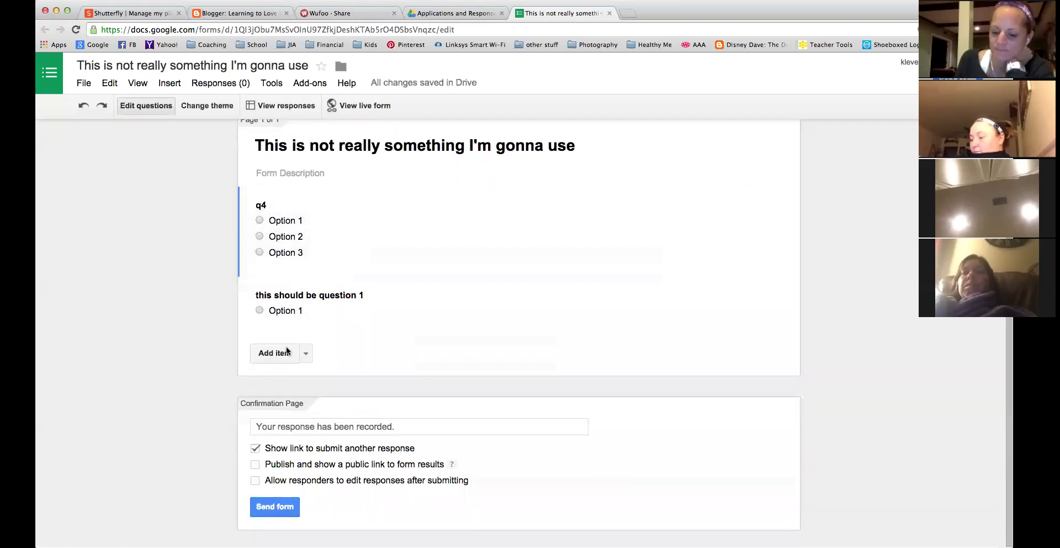
Make 'this should be question 1' a required paragraph question and make q4 required.
left_click(342, 301)
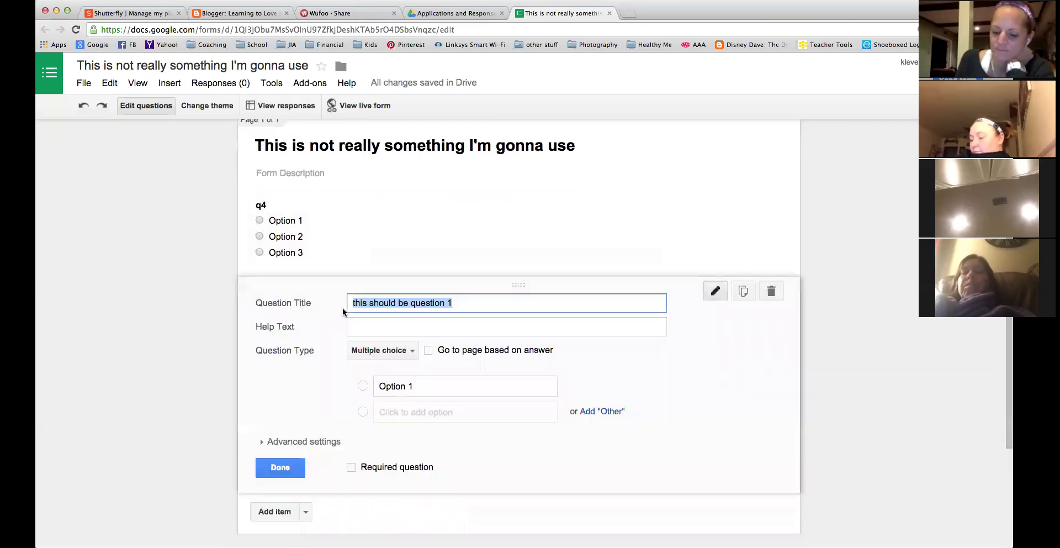
left_click(395, 359)
left_click(392, 330)
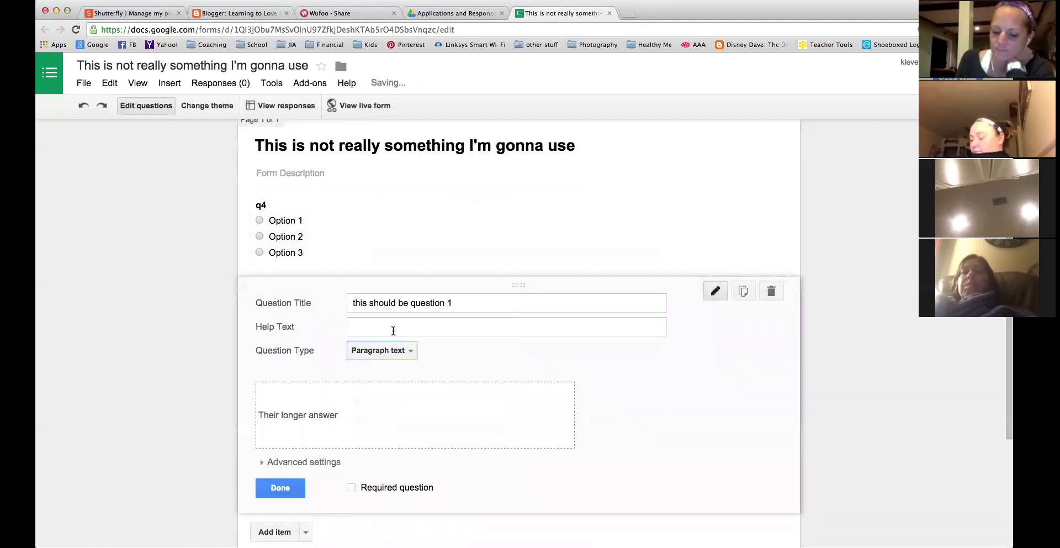
left_click(350, 488)
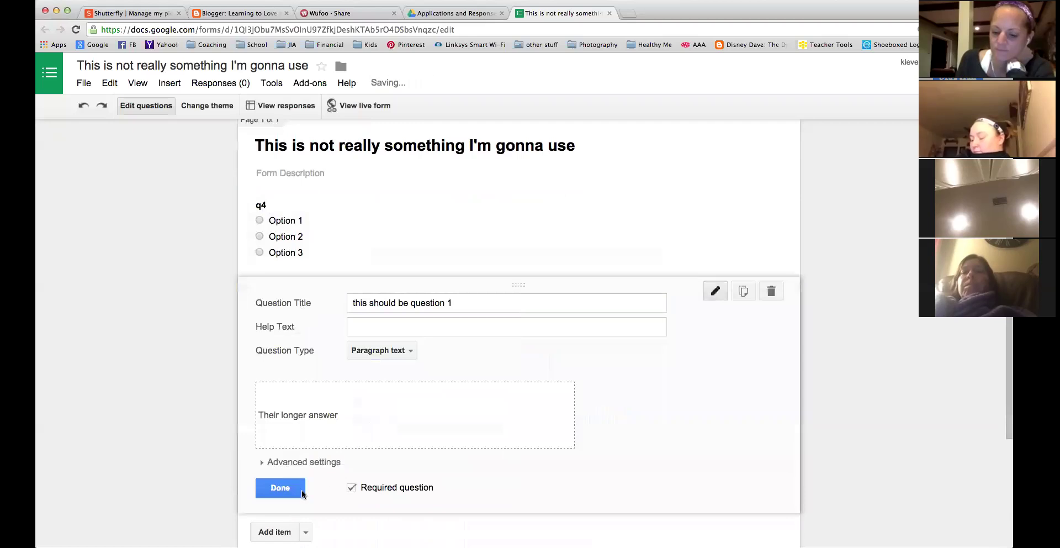
left_click(280, 488)
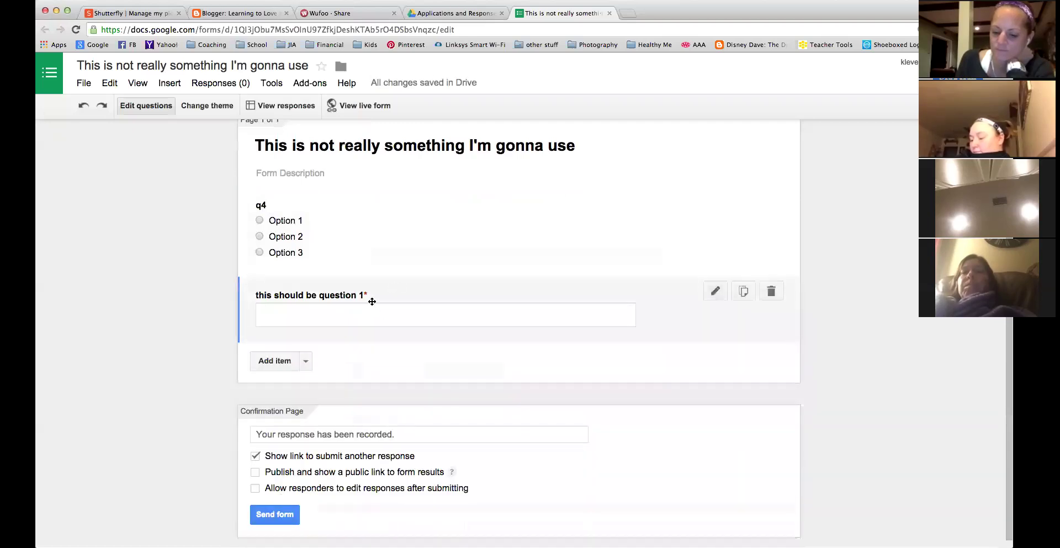
left_click(370, 237)
left_click(352, 430)
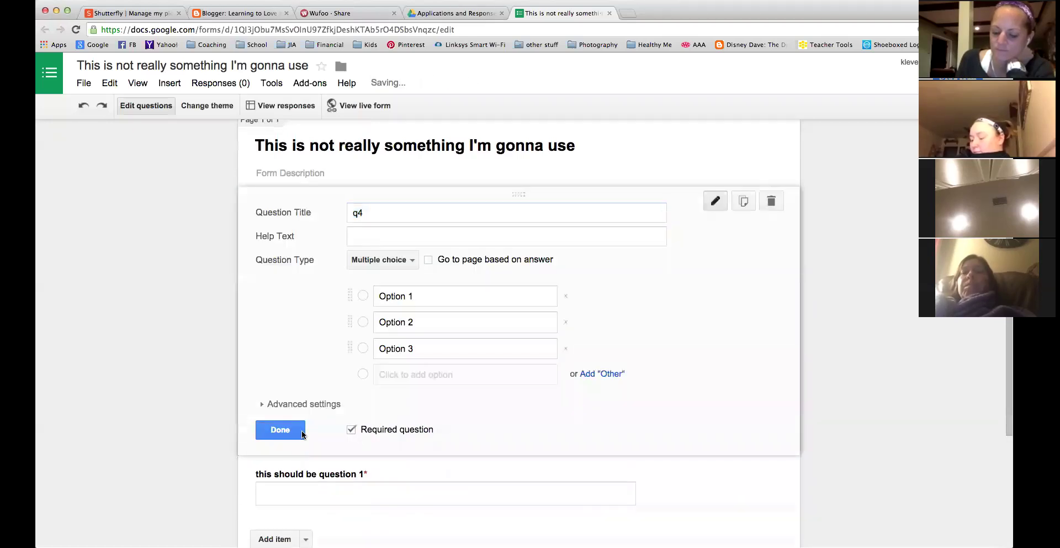
left_click(280, 429)
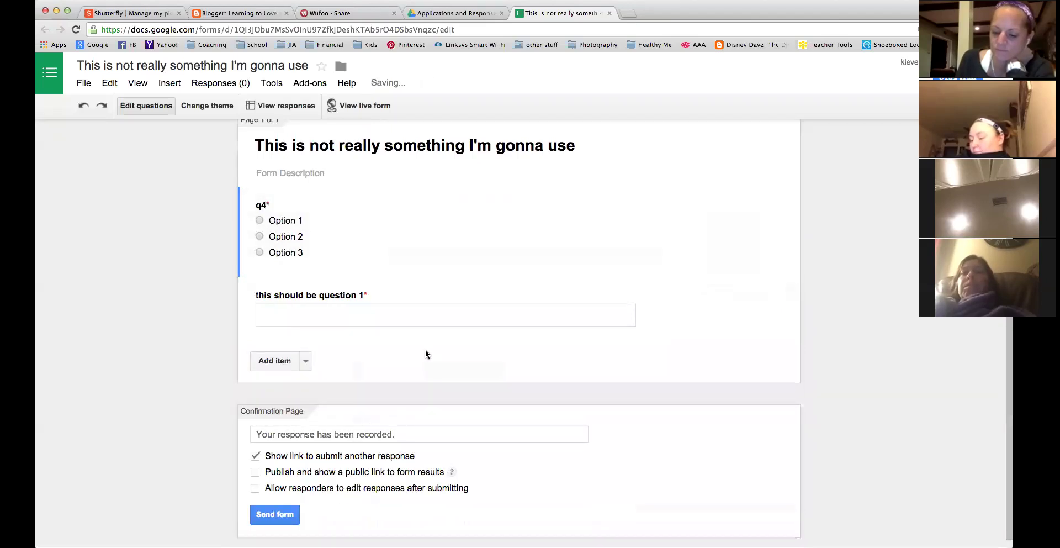
Add a new required short-answer question titled 'this is question 2'.
scroll(425, 354, "up", 3)
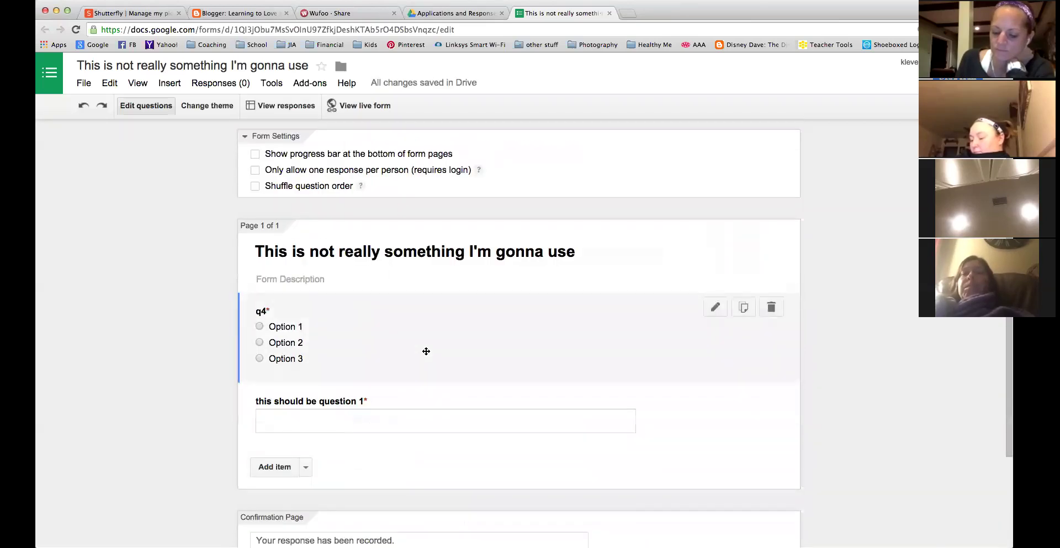
scroll(426, 351, "down", 3)
left_click(275, 381)
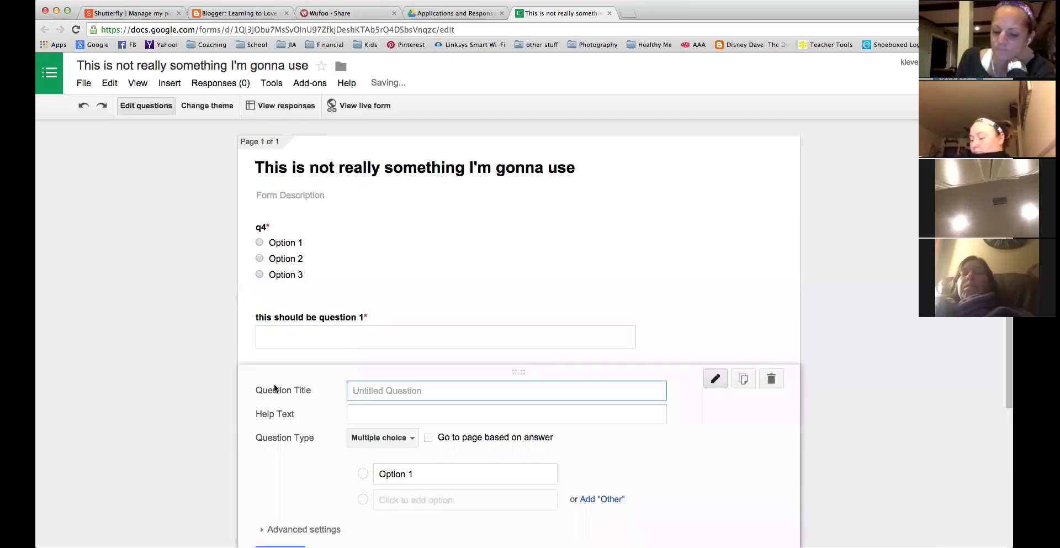
type("this is question")
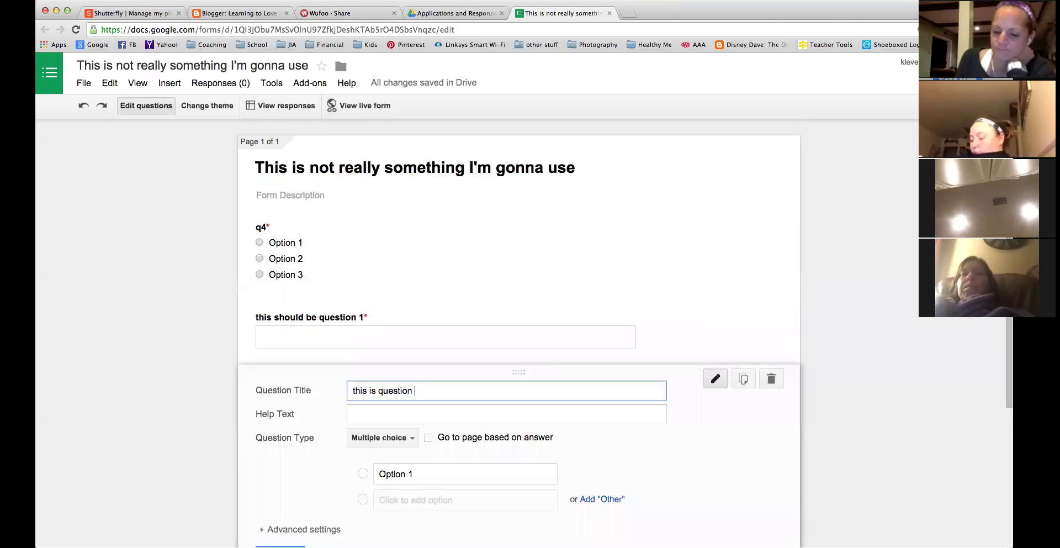
left_click(384, 438)
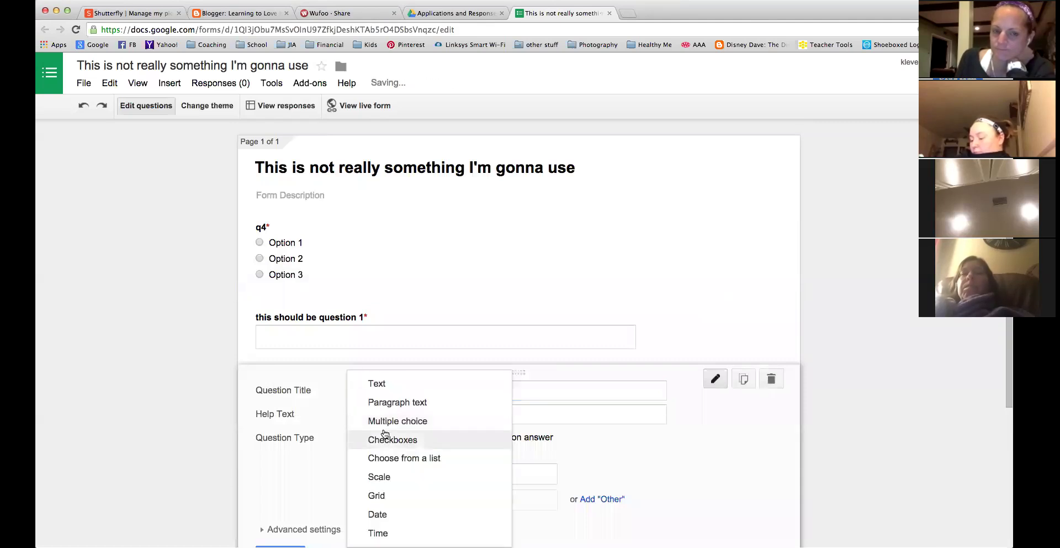
left_click(379, 388)
left_click(356, 530)
left_click(280, 530)
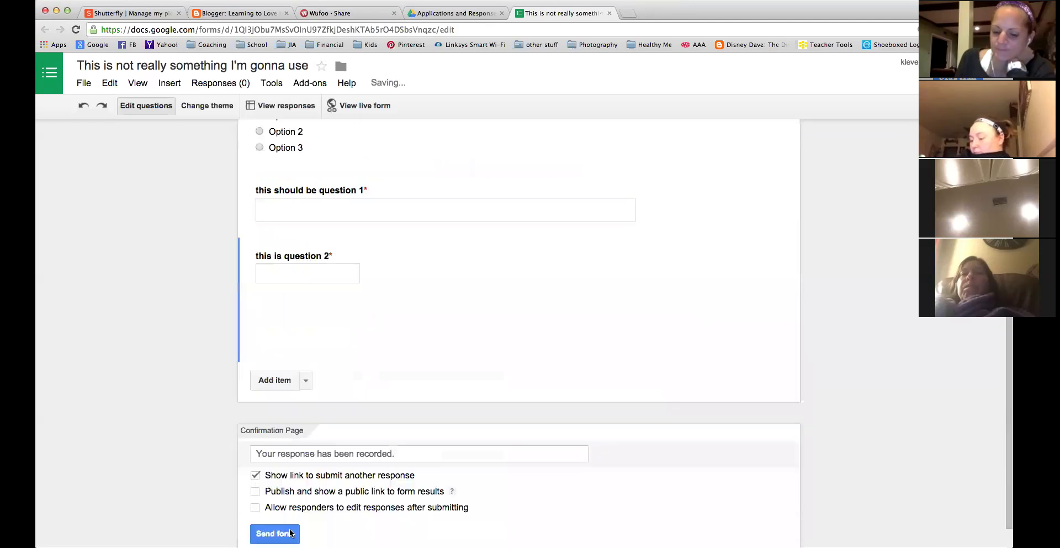
Move 'this should be question 1' and then 'this is question 2' above q4.
scroll(432, 302, "up", 3)
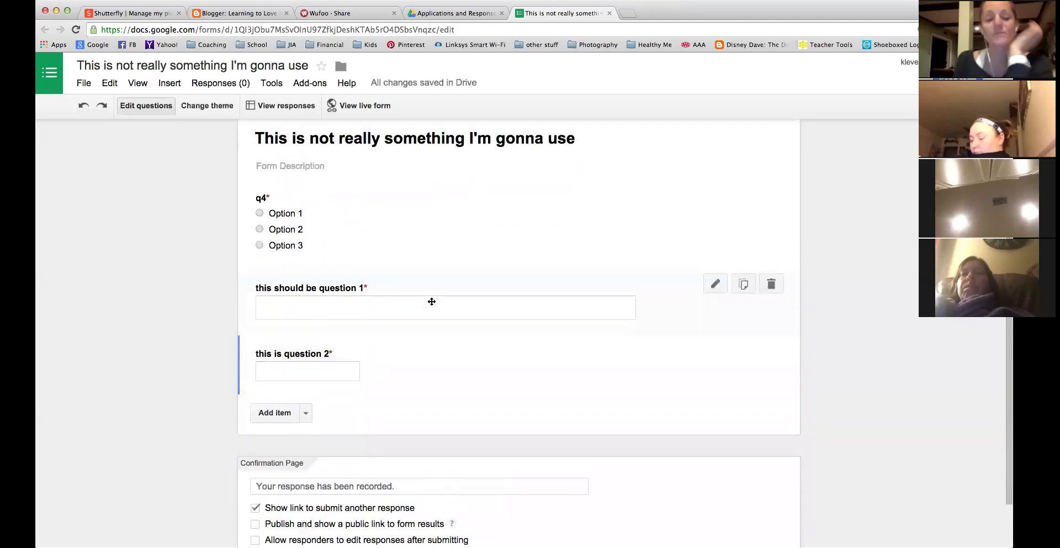
left_click_drag(481, 303, 481, 199)
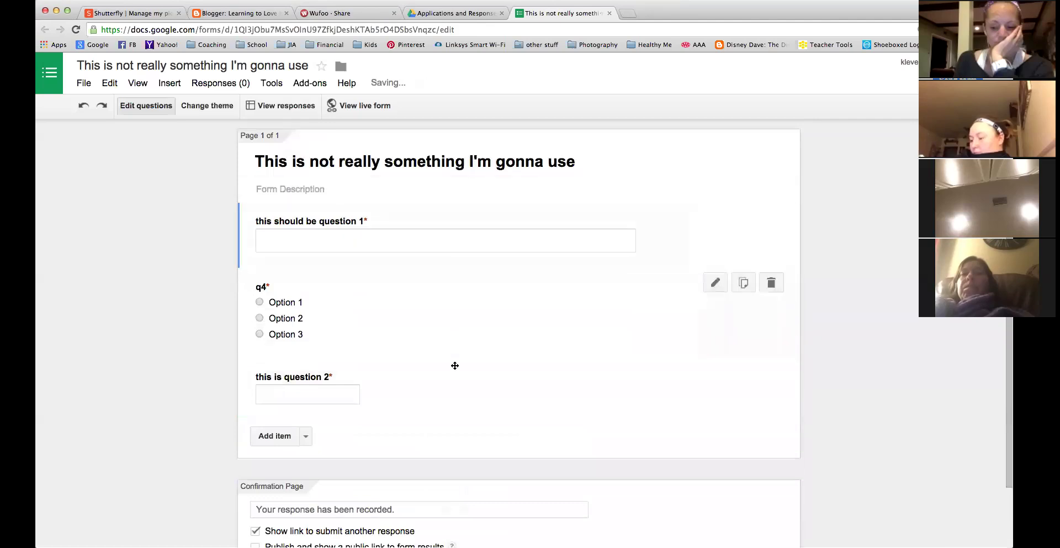
left_click_drag(394, 384, 393, 301)
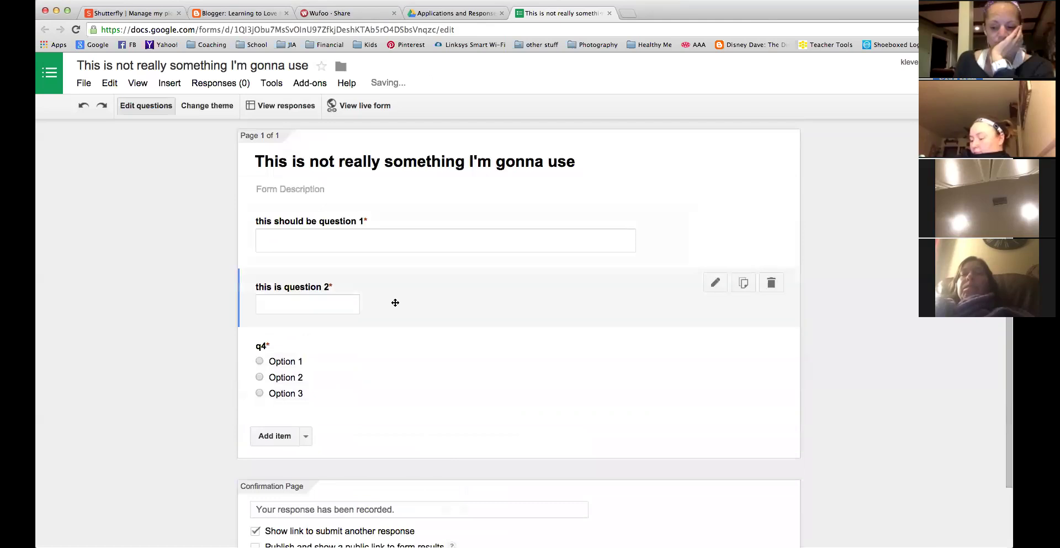
scroll(473, 483, "down", 3)
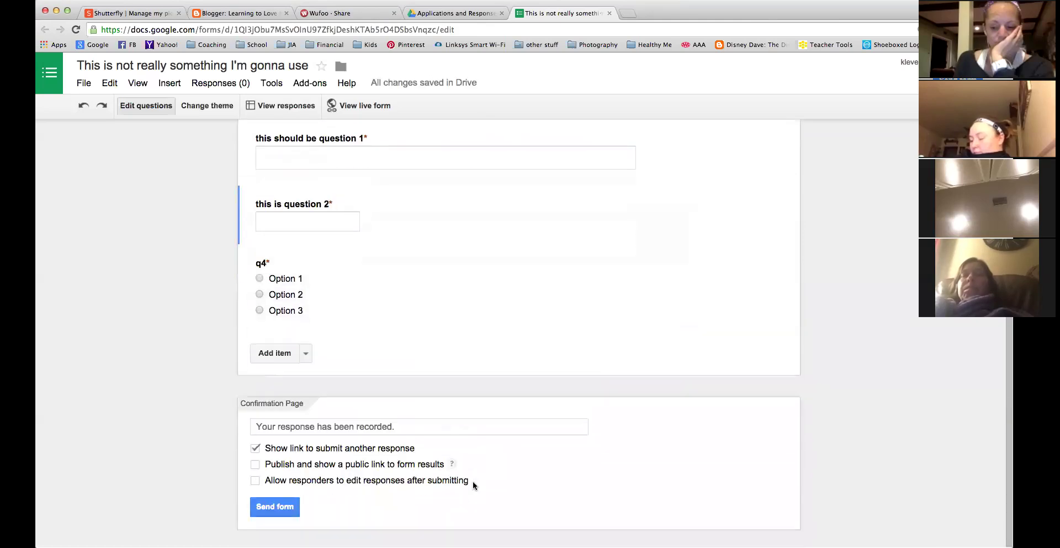
left_click(415, 431)
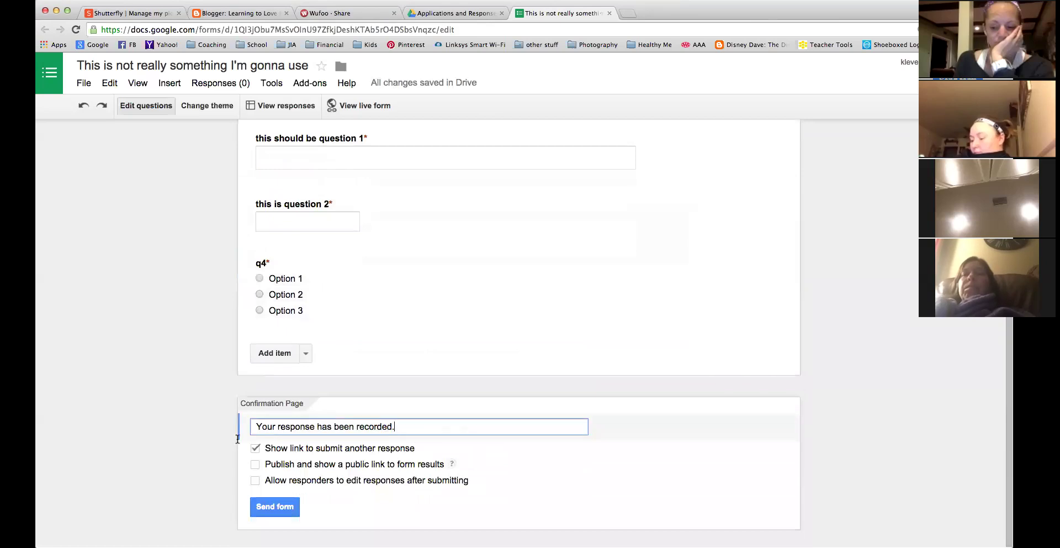
left_click_drag(395, 427, 233, 414)
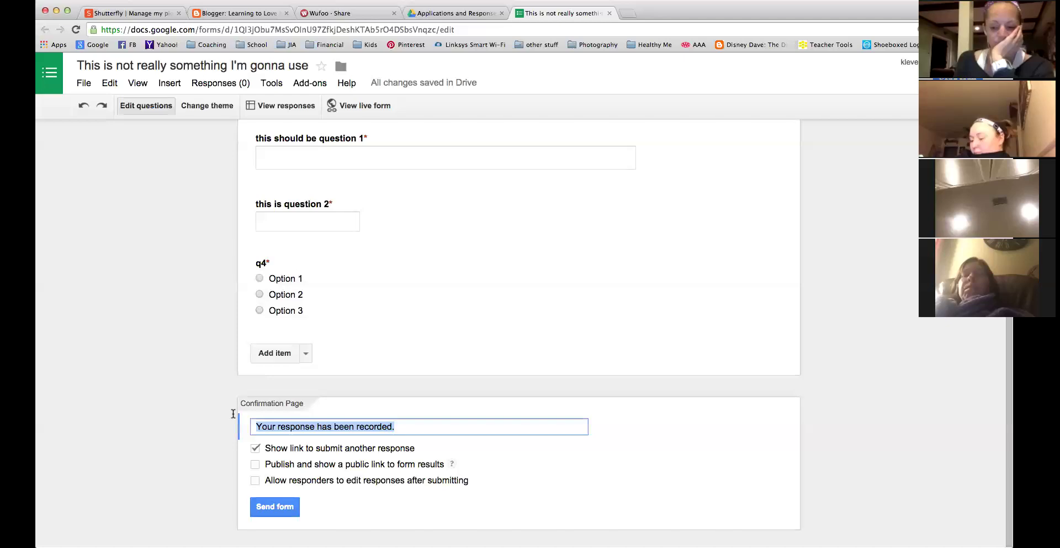
left_click(279, 505)
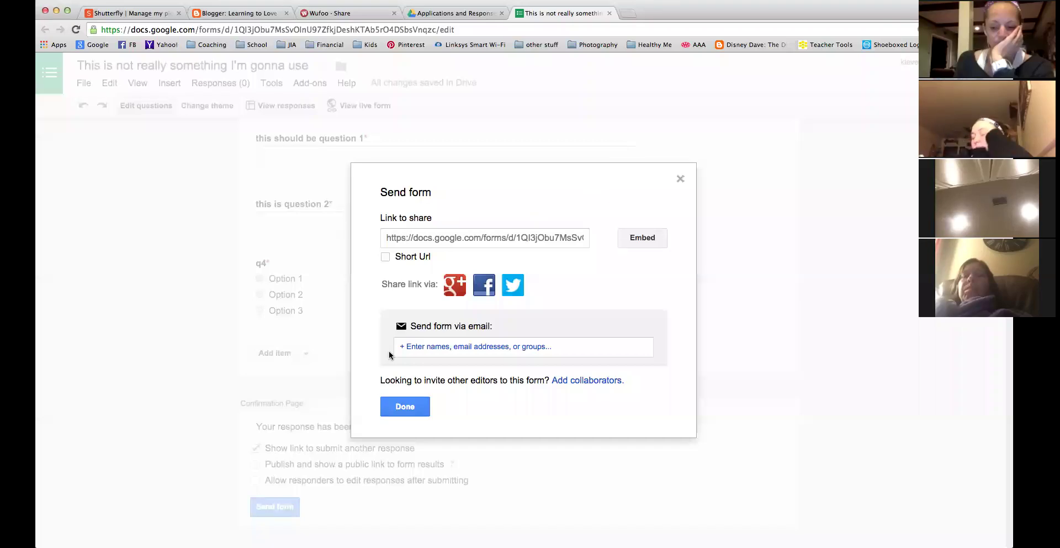
left_click(410, 408)
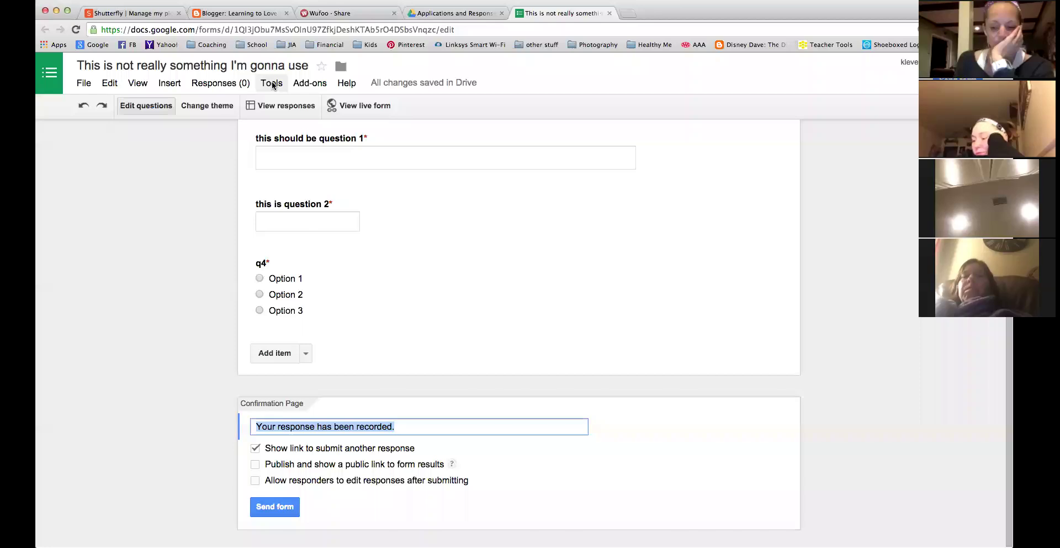
left_click(234, 83)
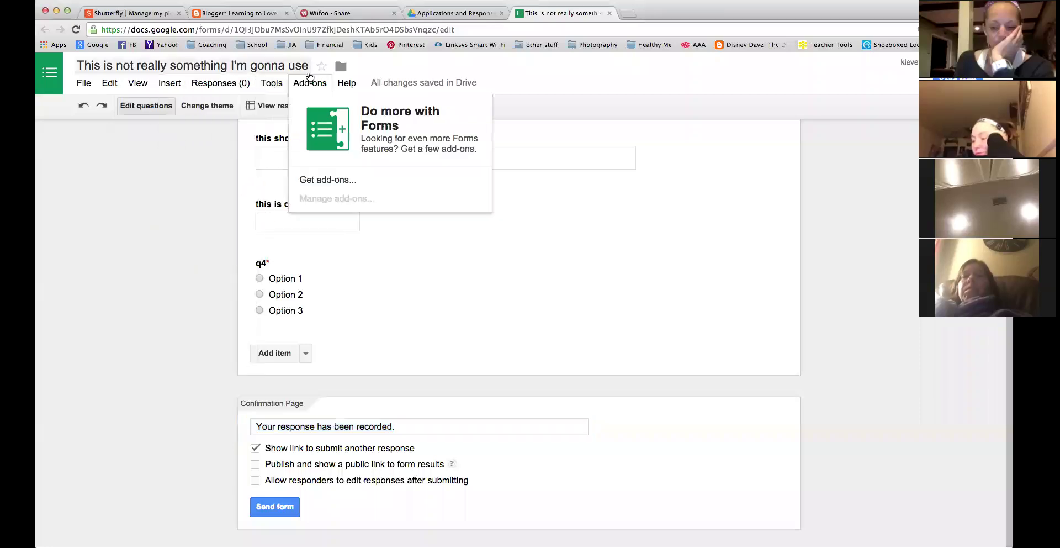
mouse_move(147, 89)
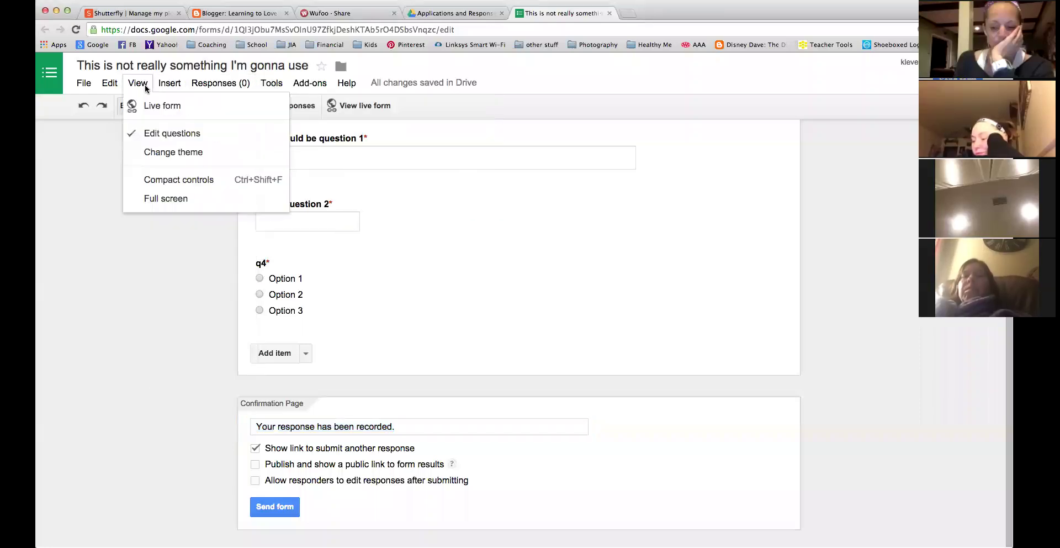
mouse_move(115, 94)
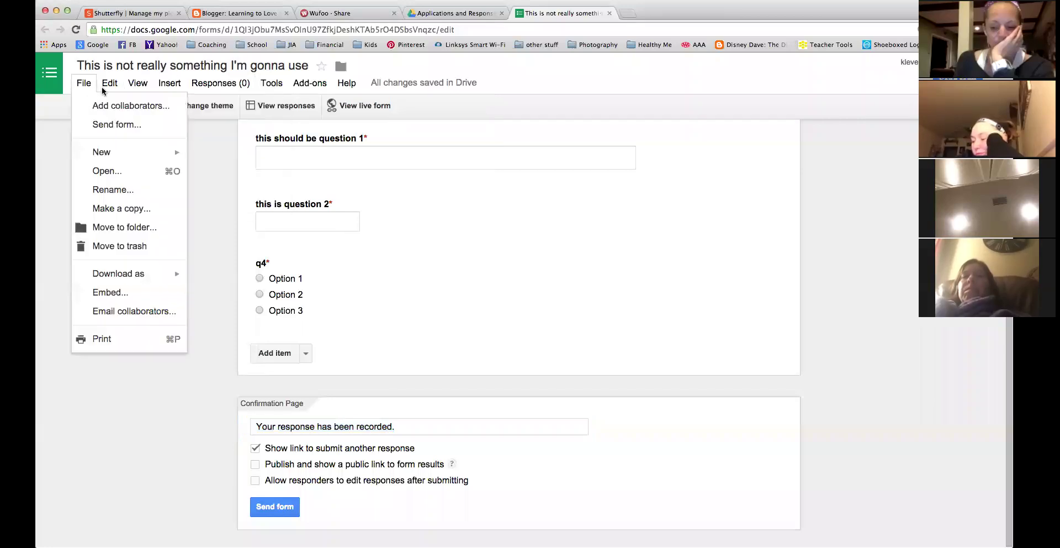
left_click(119, 269)
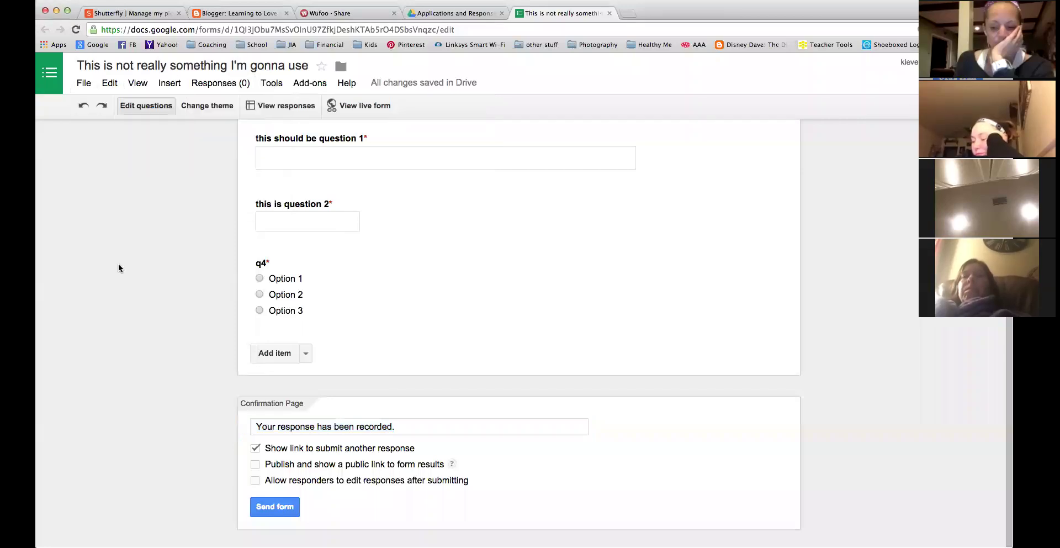
Apply the Beach Evening theme to the form and open its responses spreadsheet.
left_click(205, 105)
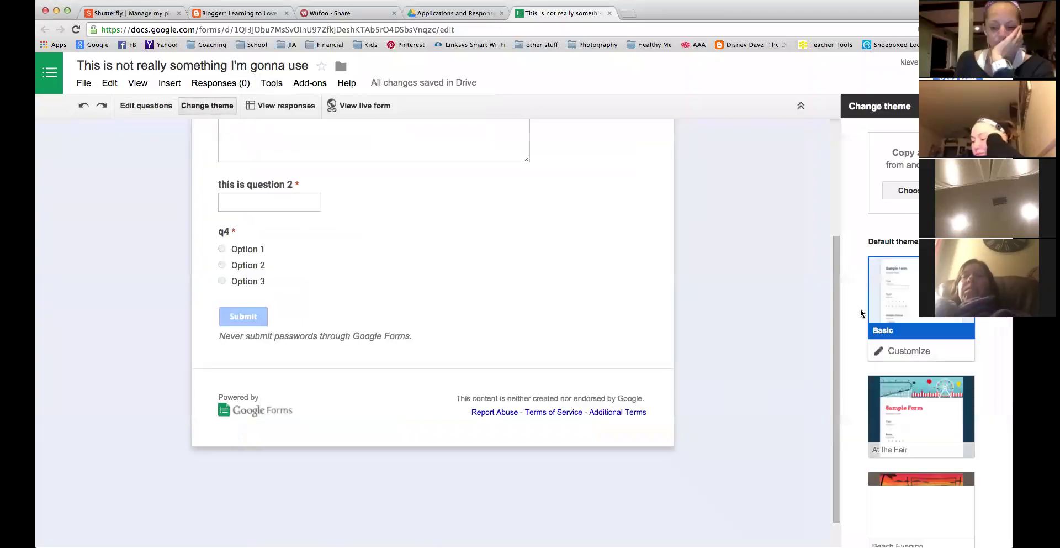
scroll(901, 377, "down", 7)
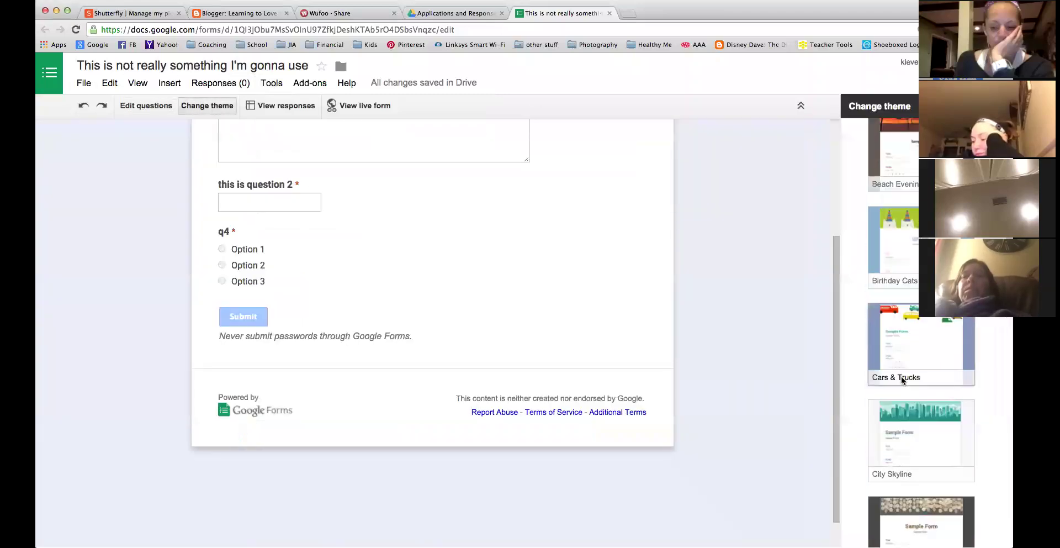
left_click(912, 124)
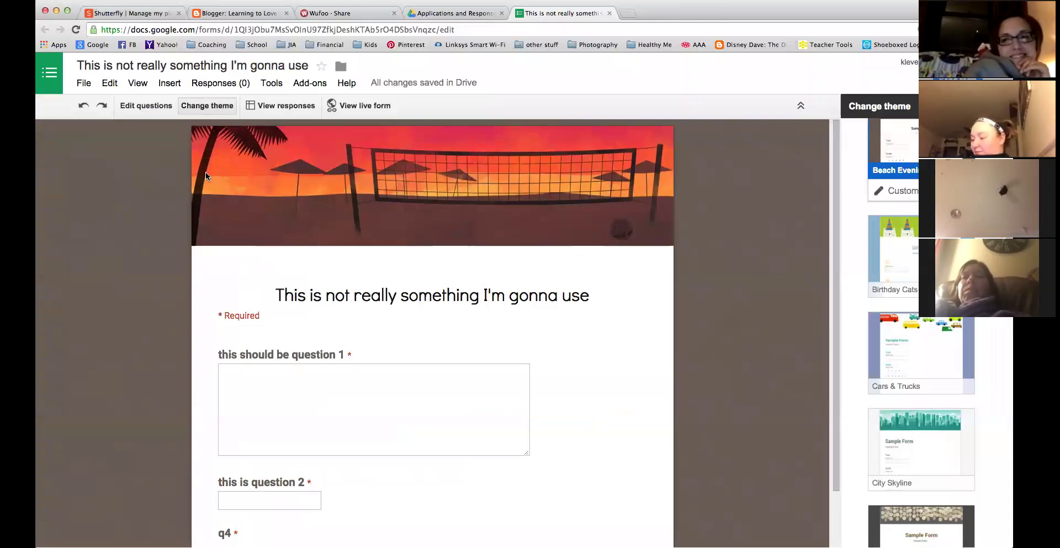
left_click(280, 108)
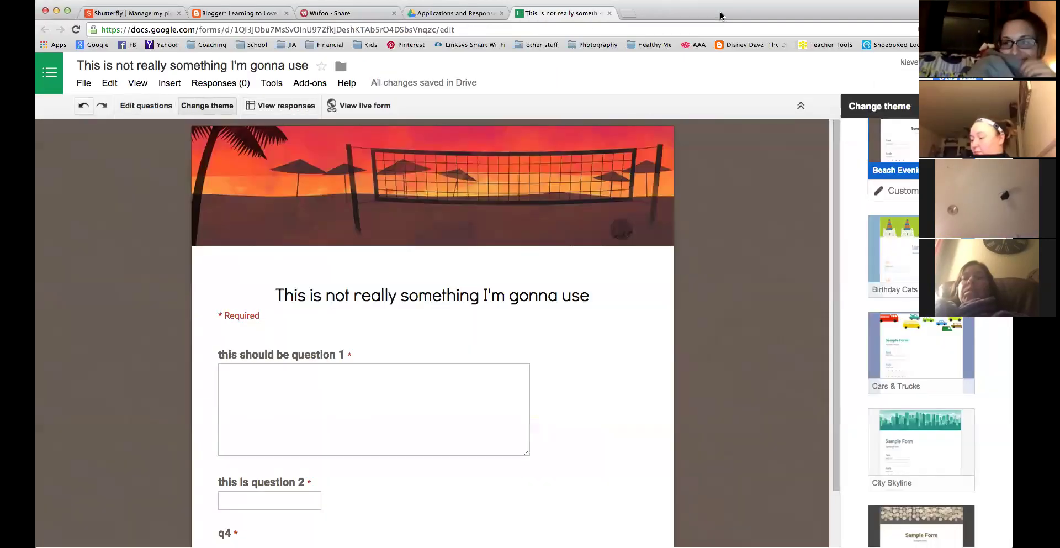
left_click(717, 13)
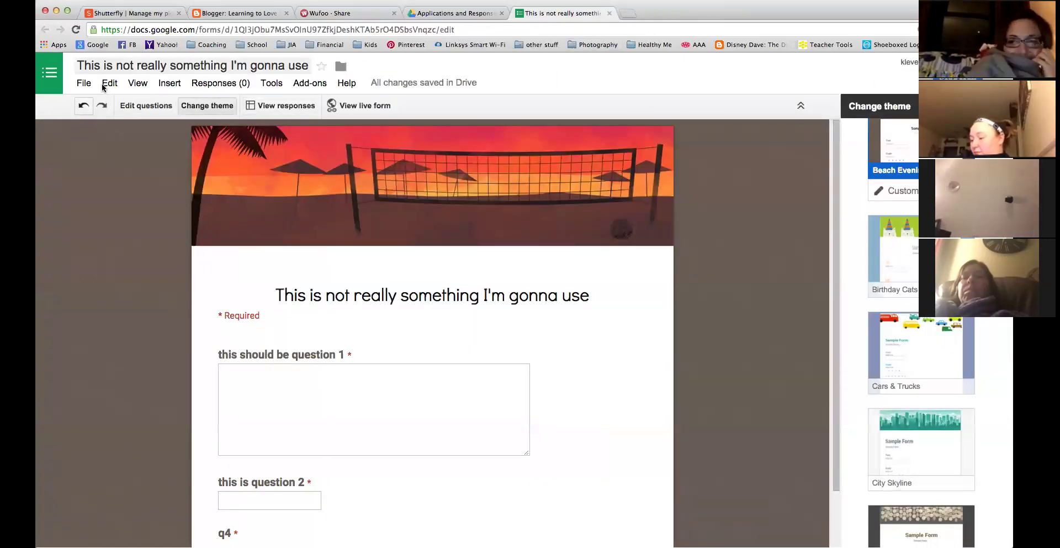
left_click(449, 15)
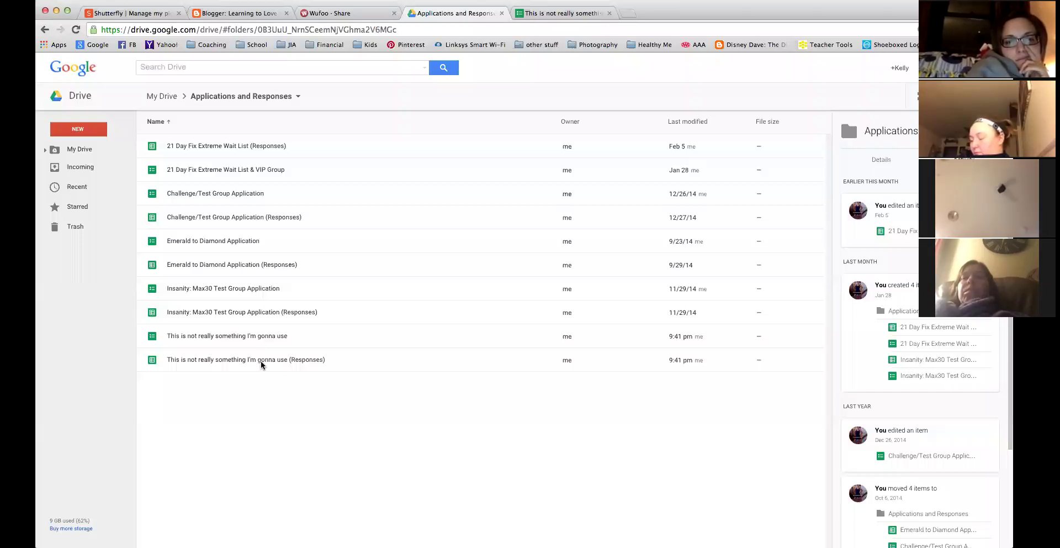
left_click(261, 359)
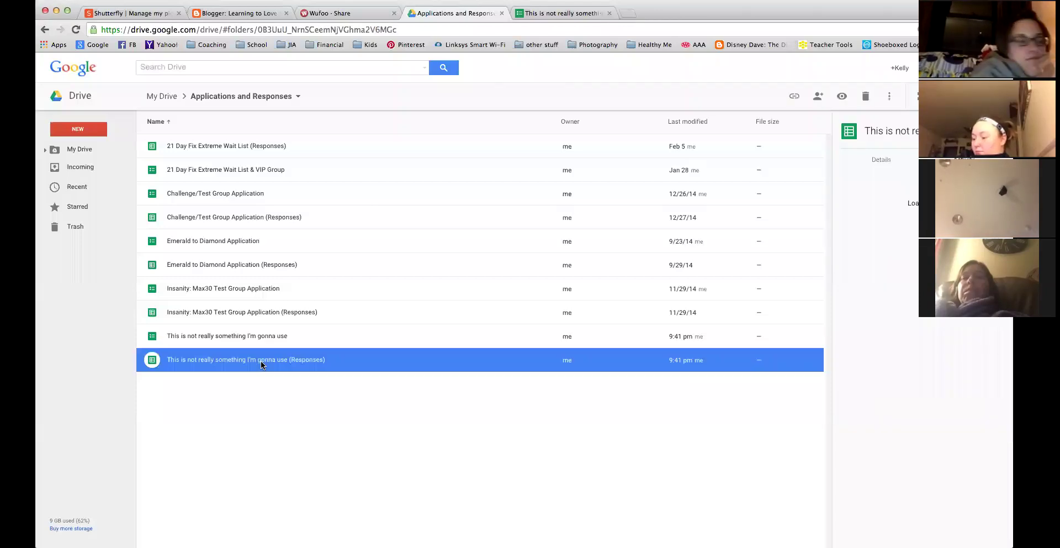
double_click(261, 360)
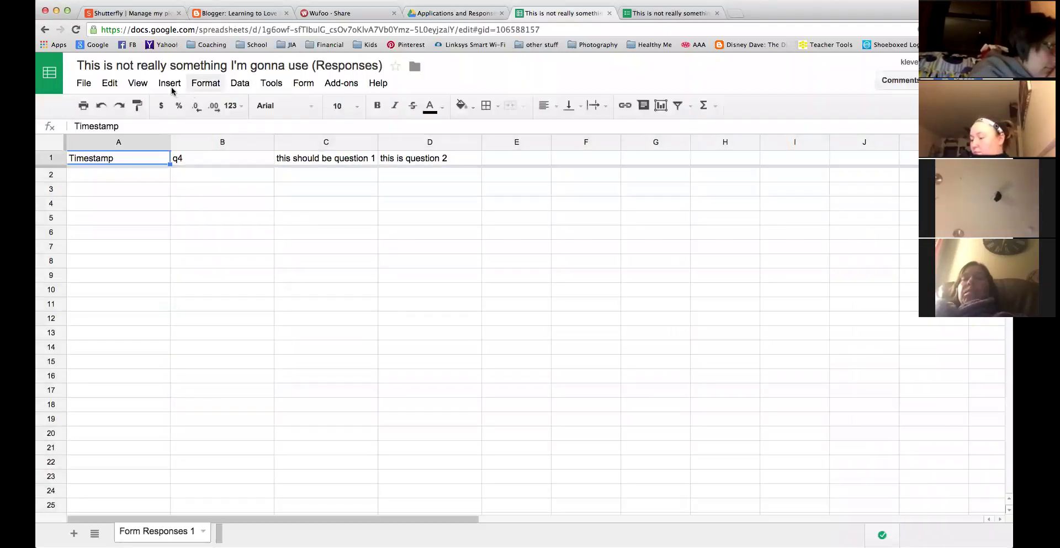
left_click(245, 81)
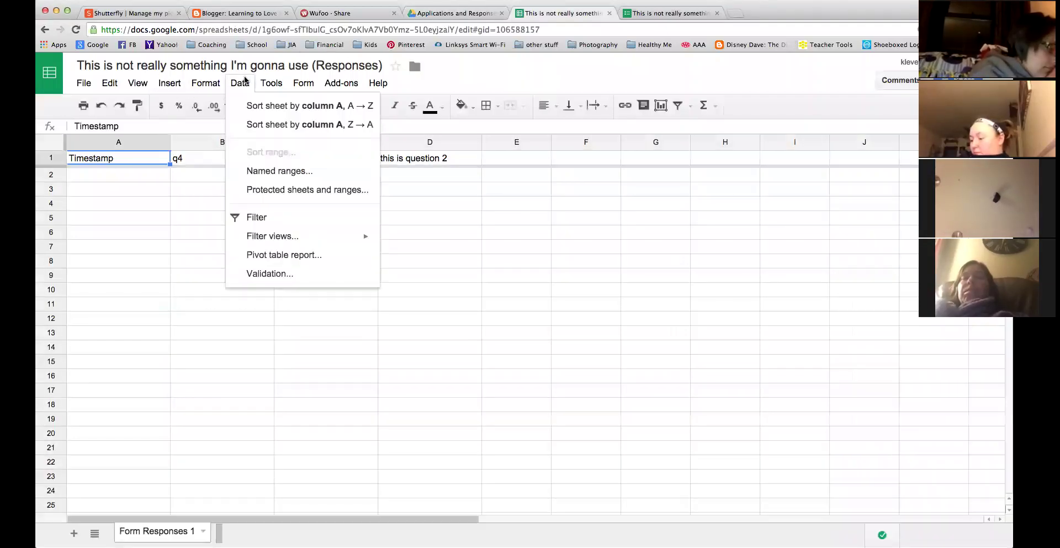
mouse_move(265, 81)
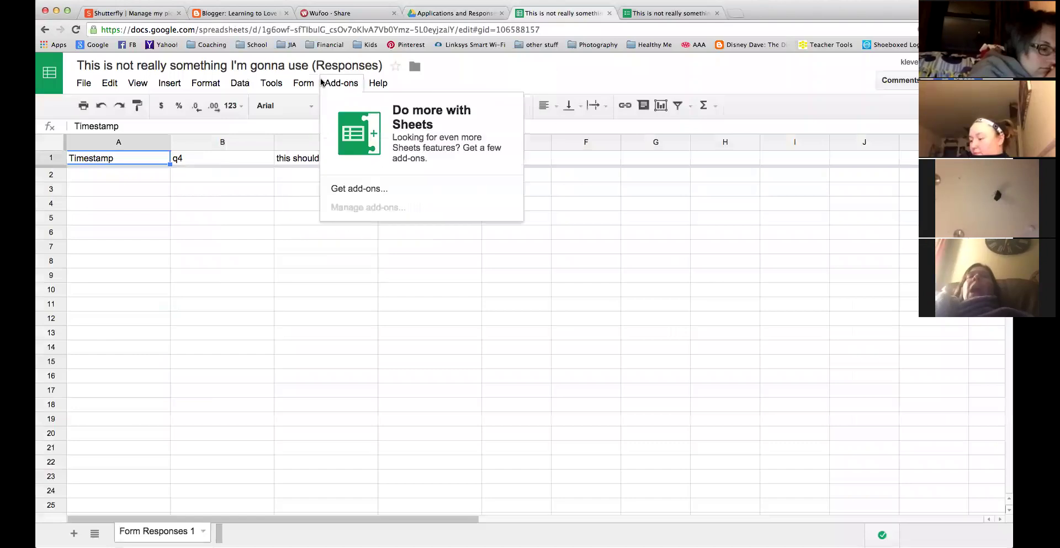
mouse_move(219, 88)
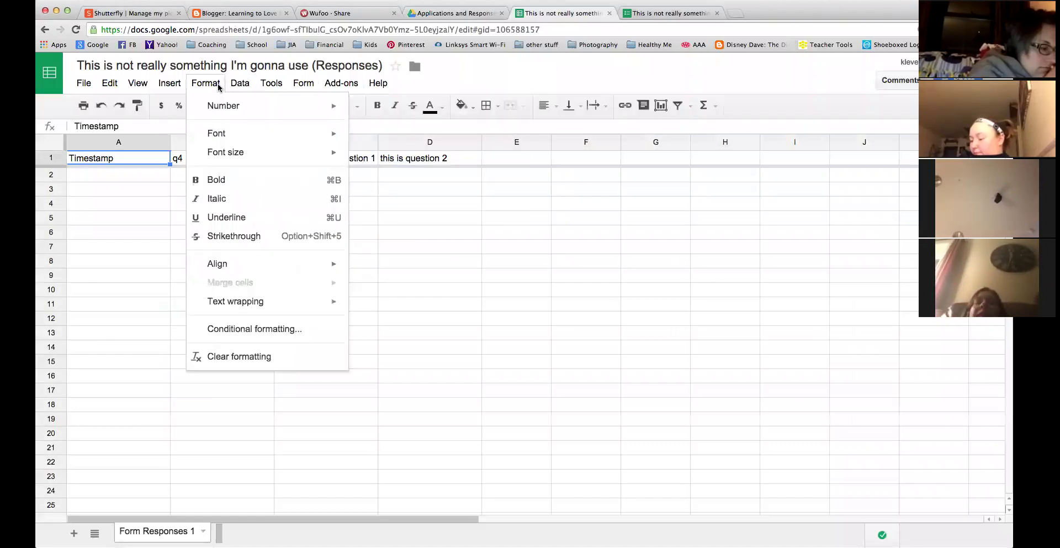
mouse_move(182, 88)
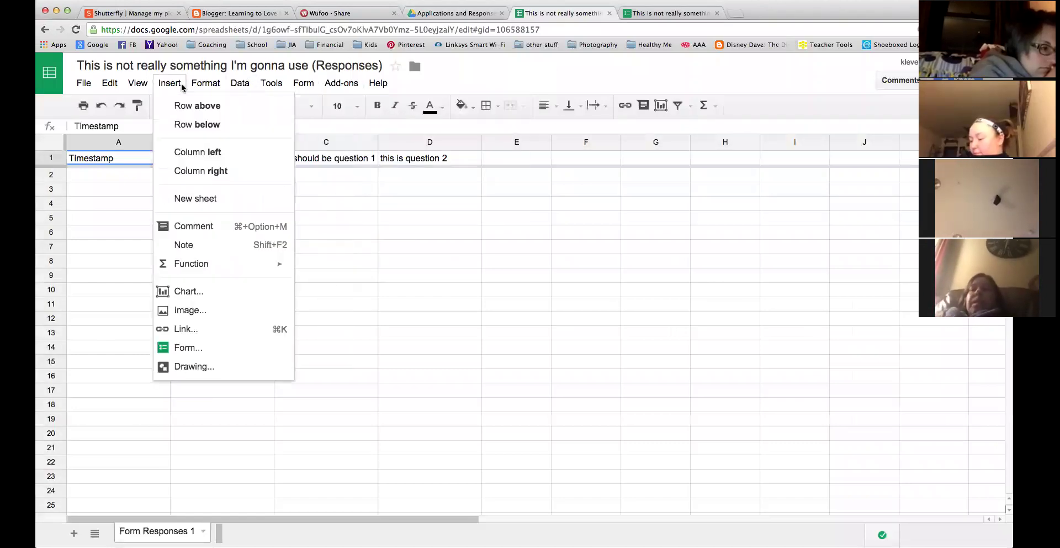
mouse_move(145, 91)
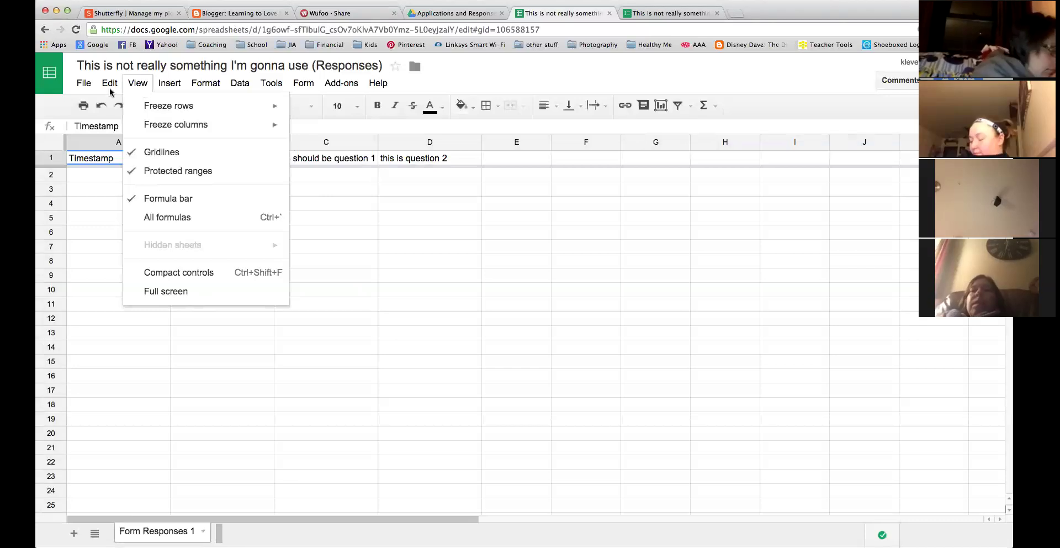
mouse_move(108, 92)
mouse_move(73, 90)
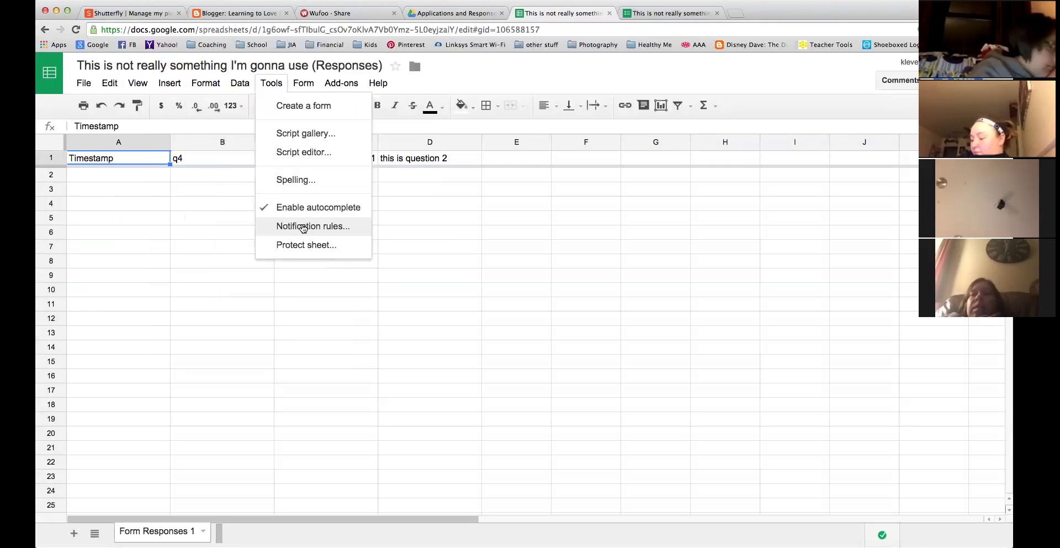
Start an email-right-away notification rule, then discard it and close the dialog.
left_click(303, 227)
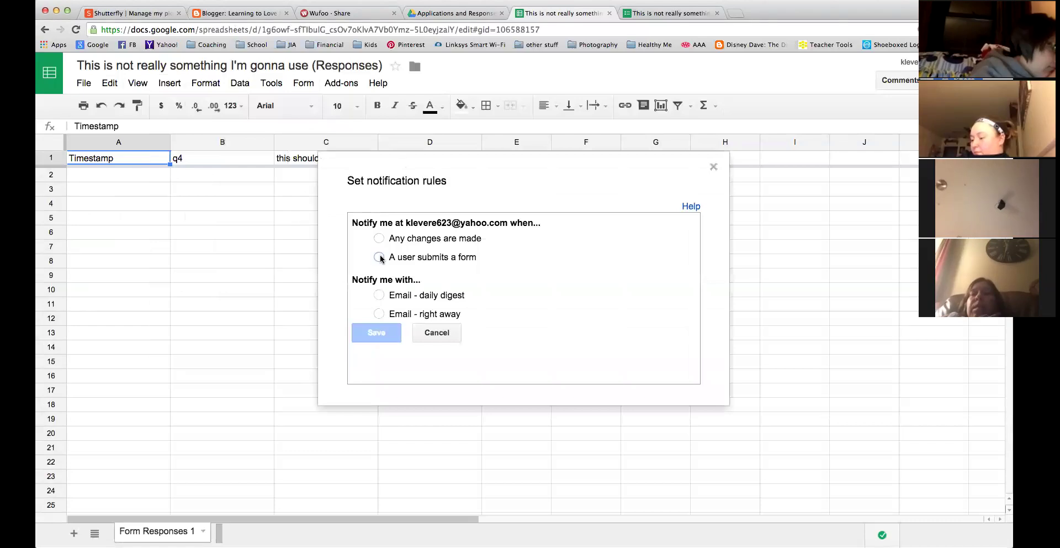
left_click(379, 313)
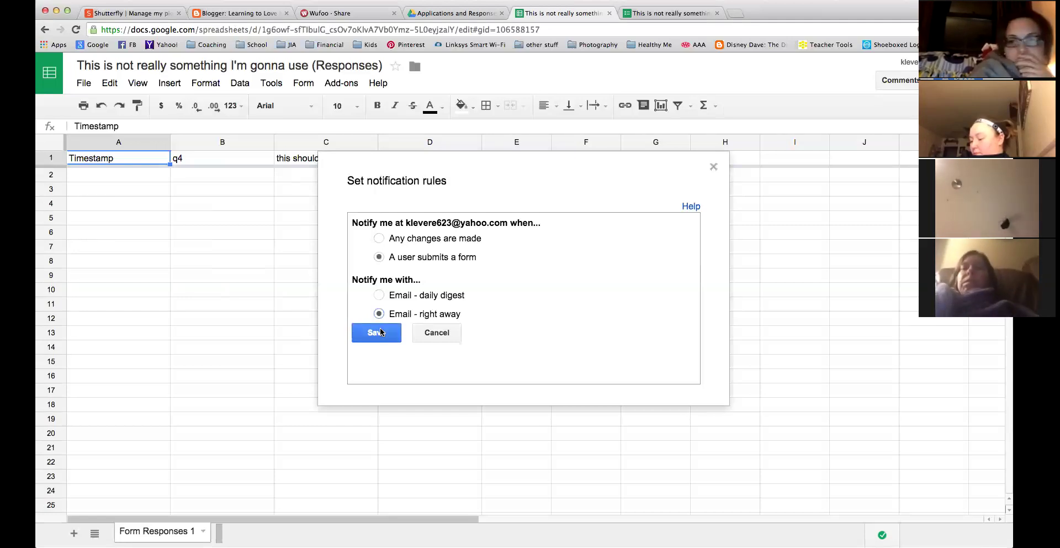
left_click(448, 331)
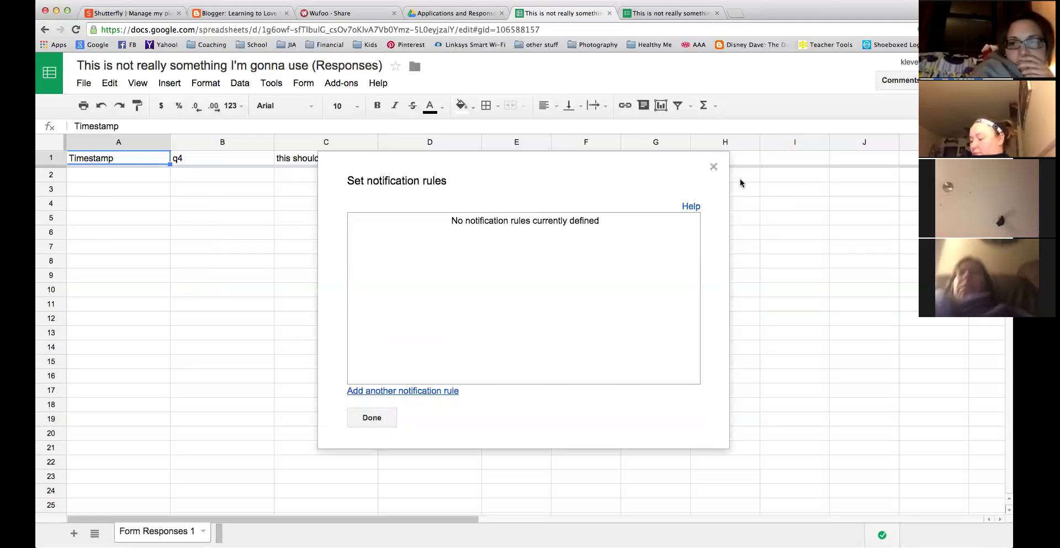
left_click(713, 166)
Save a rule emailing right away when a user submits a form, then close the spreadsheet.
left_click(270, 90)
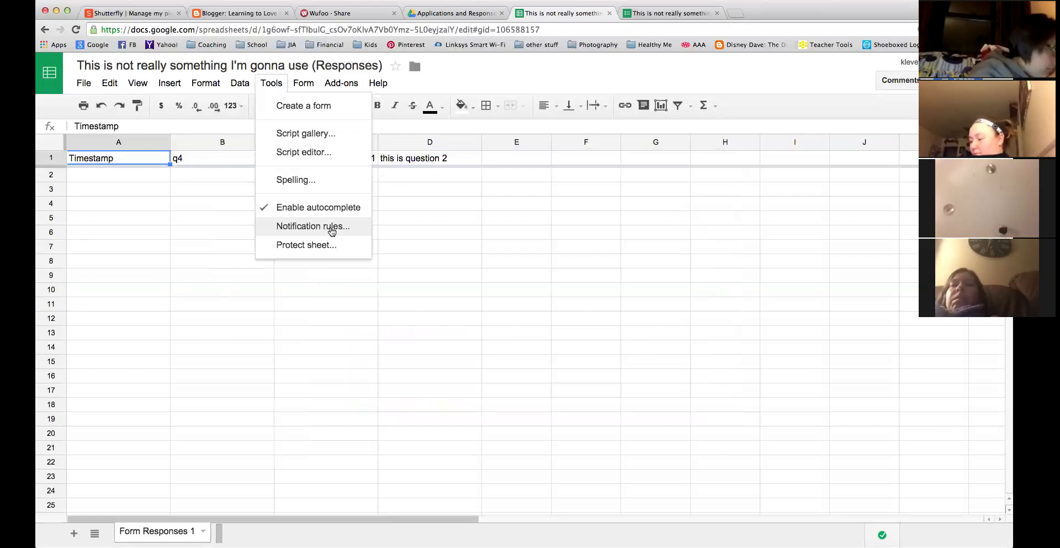
left_click(331, 231)
left_click(378, 257)
left_click(379, 313)
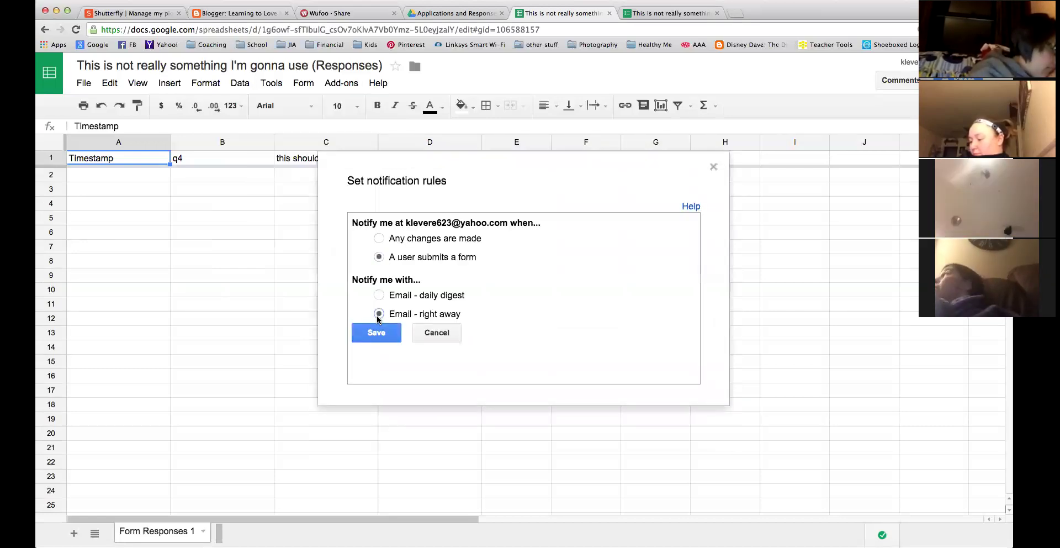
left_click(381, 332)
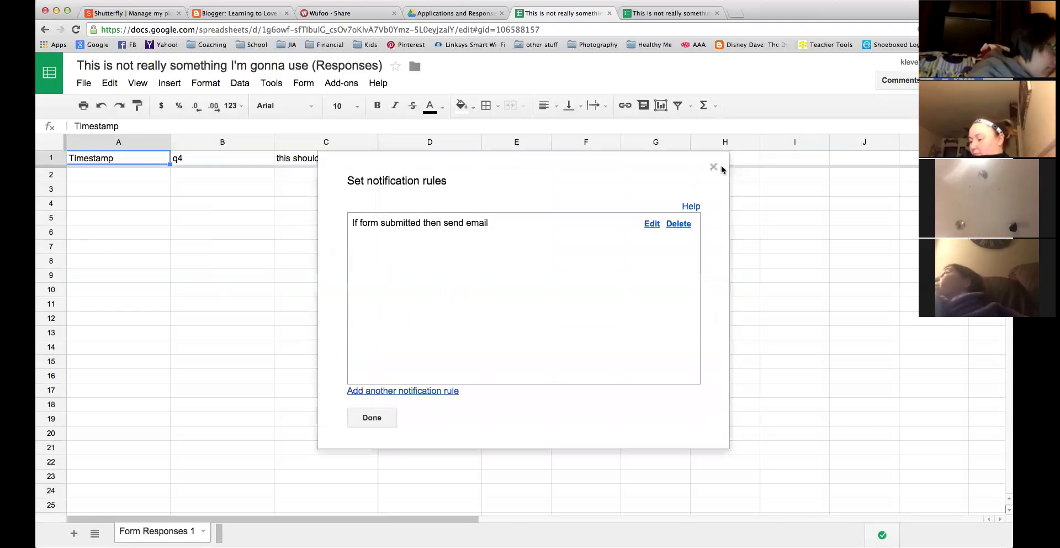
left_click(714, 167)
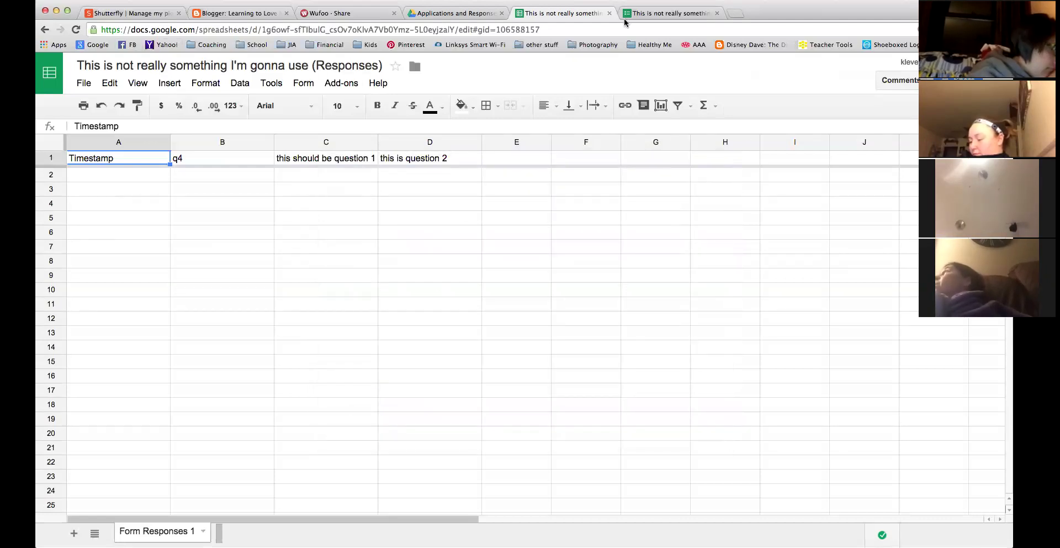
left_click(609, 13)
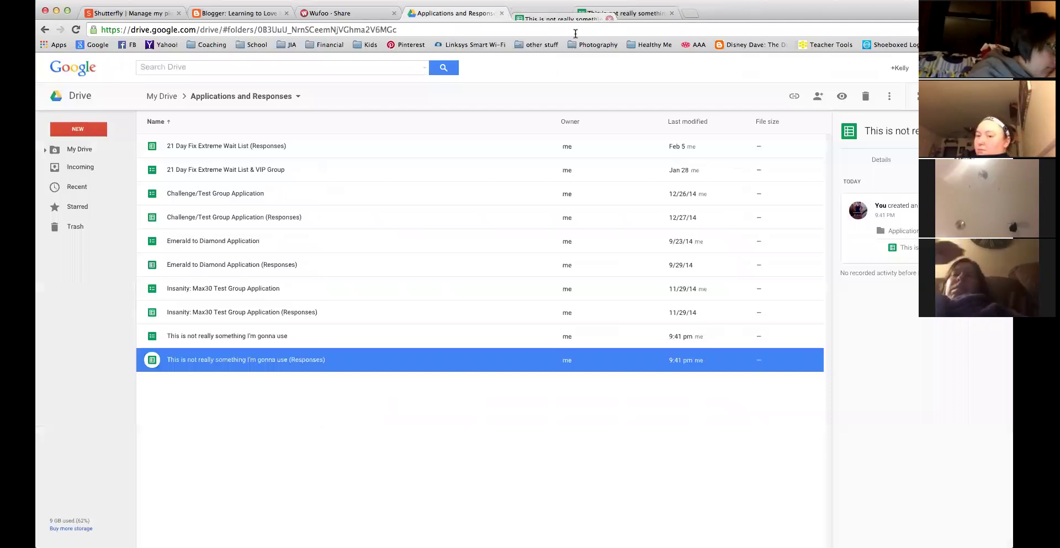
Select the 'This is not really something I'm gonna use' form, close Wufoo, and return to the editor.
left_click(354, 320)
left_click(355, 337)
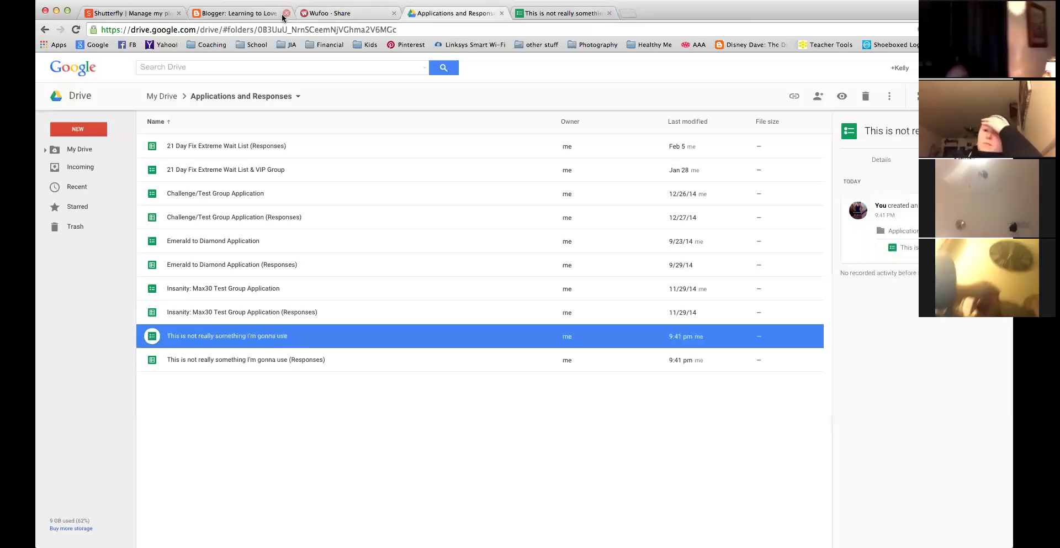
left_click(394, 13)
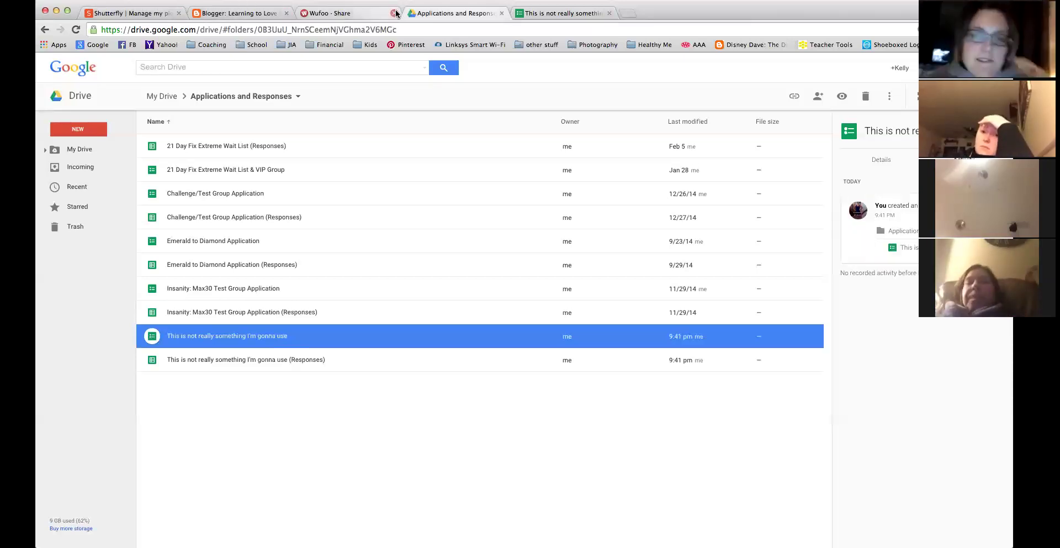
left_click(459, 14)
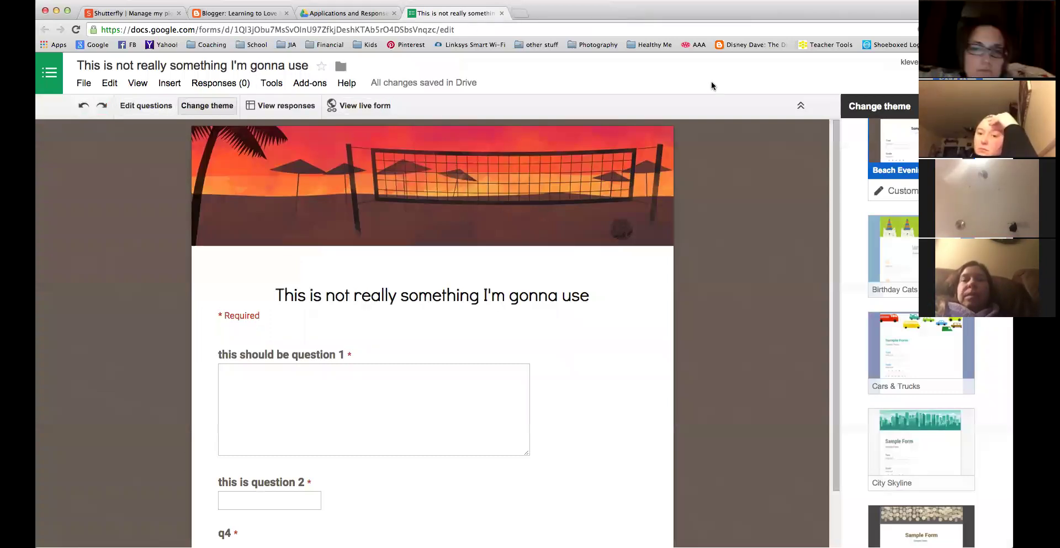
Copy the form's 760 × 500 iframe embed code and return to the Blogger post's HTML.
left_click(960, 79)
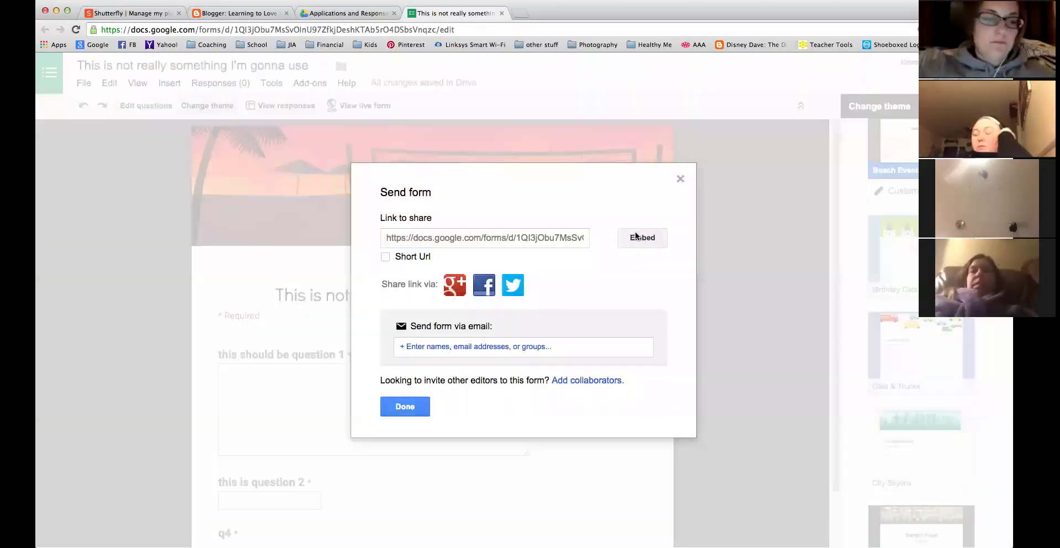
left_click(680, 178)
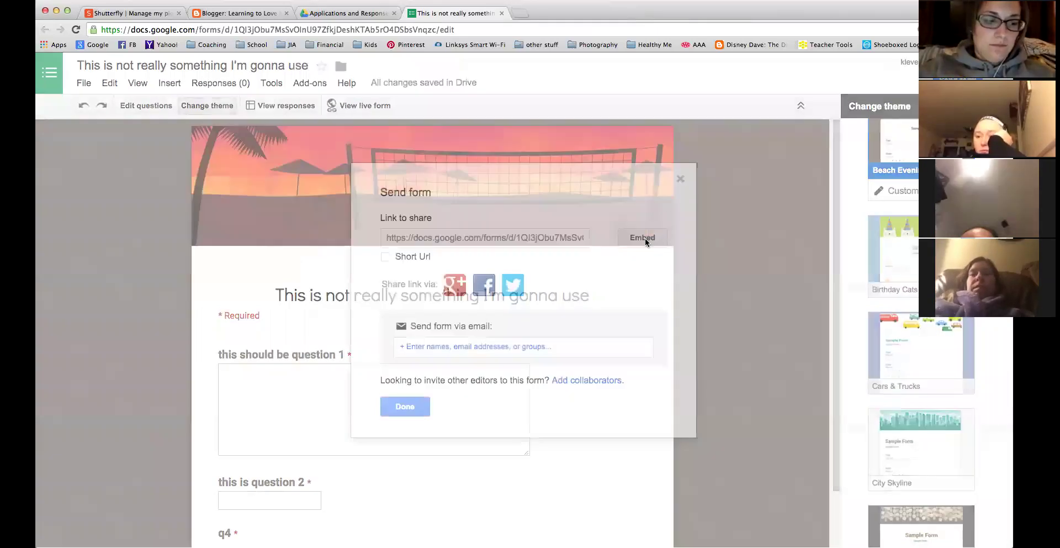
left_click(644, 238)
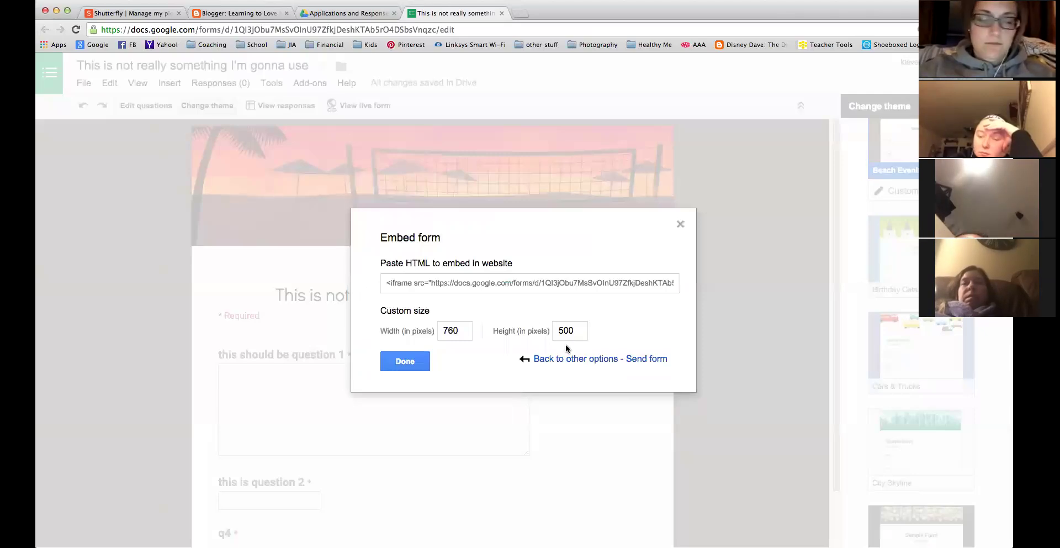
left_click(384, 286)
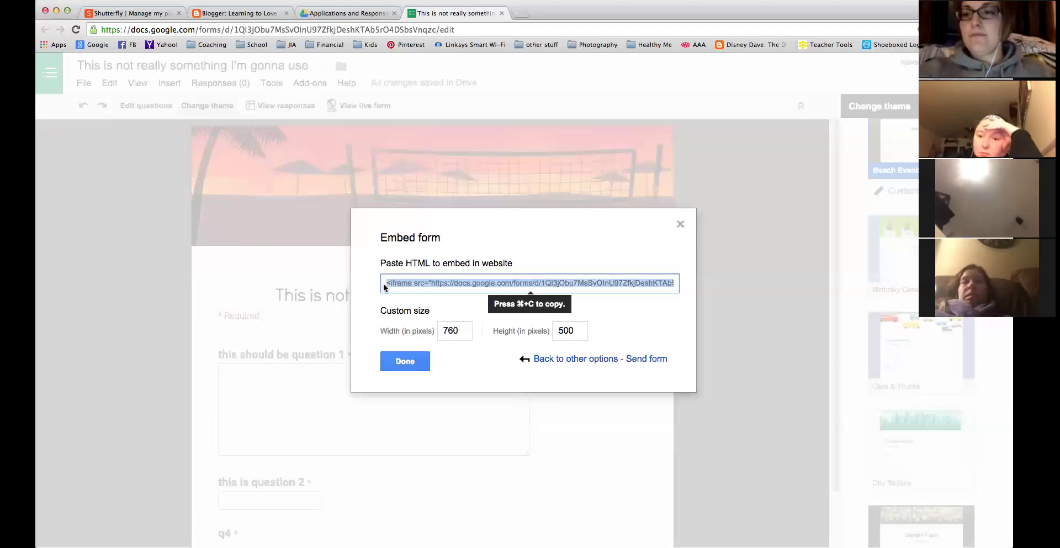
left_click(262, 15)
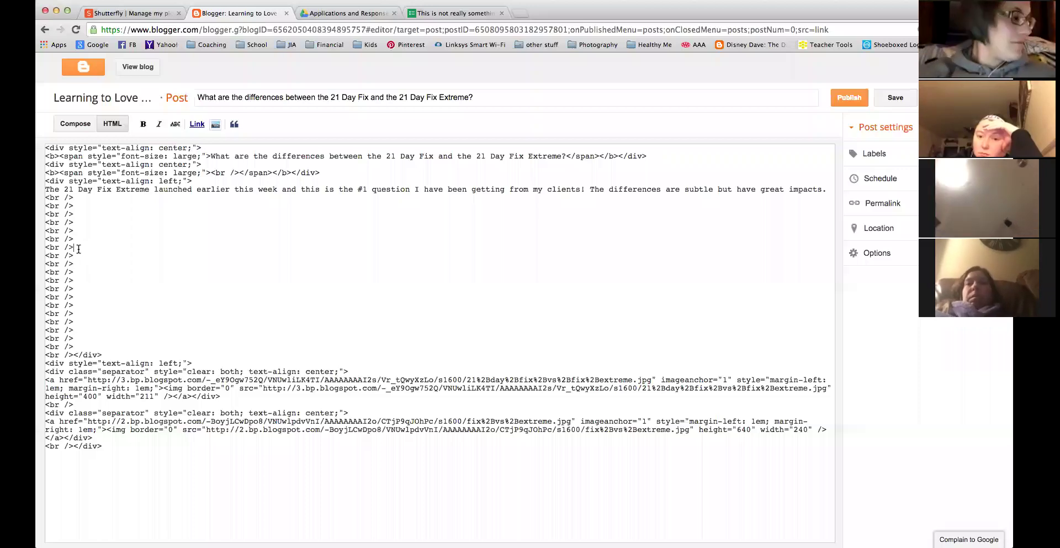
Paste the iframe code into the post's HTML and view the embedded form in Compose.
type("<iframe src=\"https://docs.google.com/forms/d/1QI3jObu7MsSvOInU97ZfkjDeshKTAb5rO4DSbsVnqzc/viewform?embedded=true\" width=\"760\" height=\"500\" frameborder=\"0\" marginheight=\"0\" marginwidth=\"0\">Loading...</iframe>")
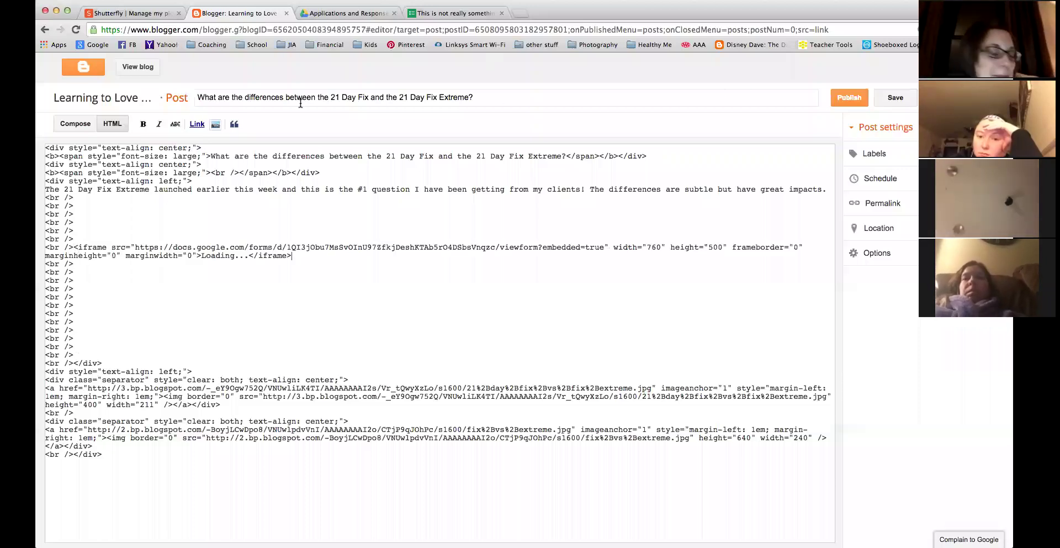
left_click(75, 122)
scroll(427, 414, "down", 7)
scroll(427, 414, "up", 6)
scroll(427, 415, "right", 1)
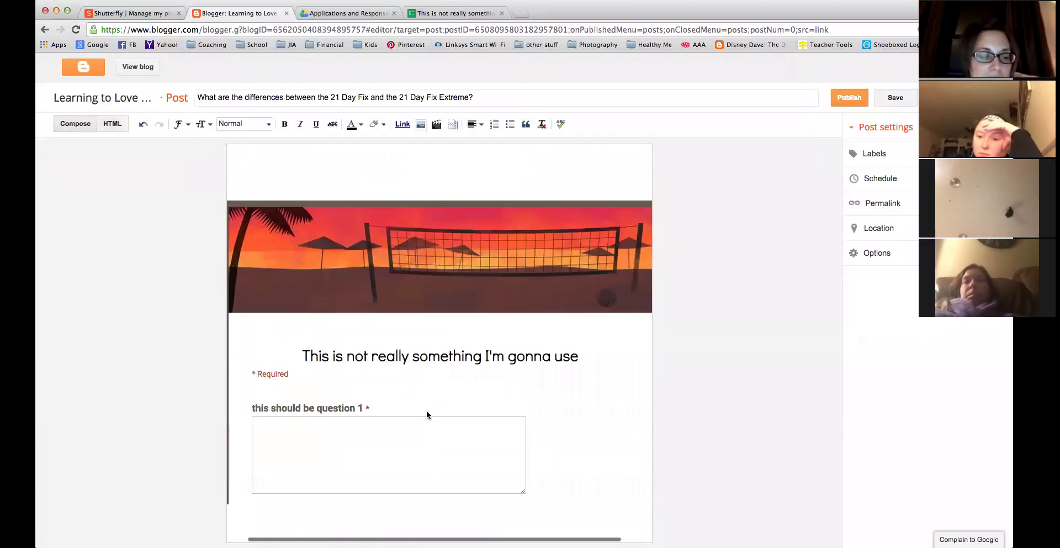
scroll(426, 415, "up", 1)
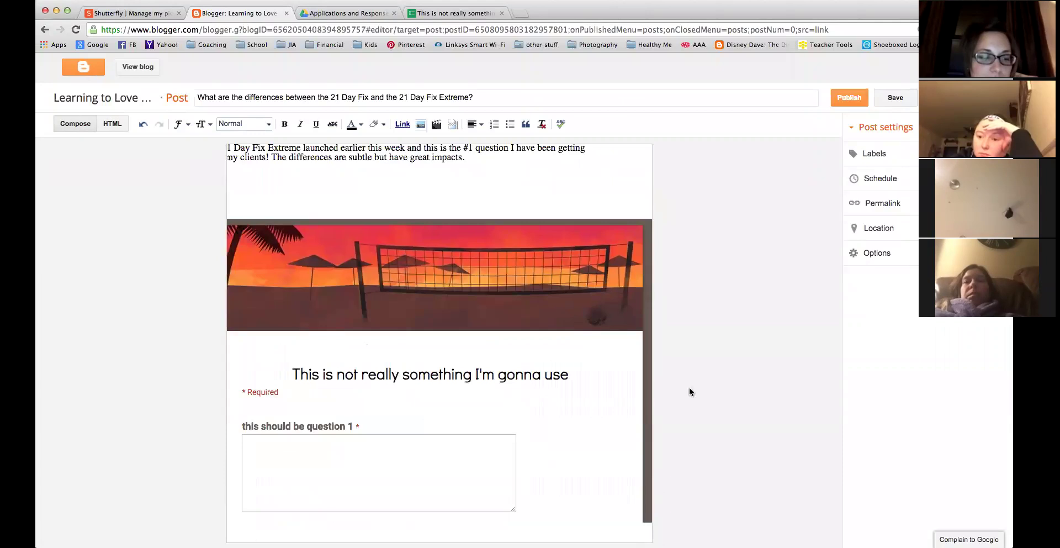
scroll(626, 383, "down", 3)
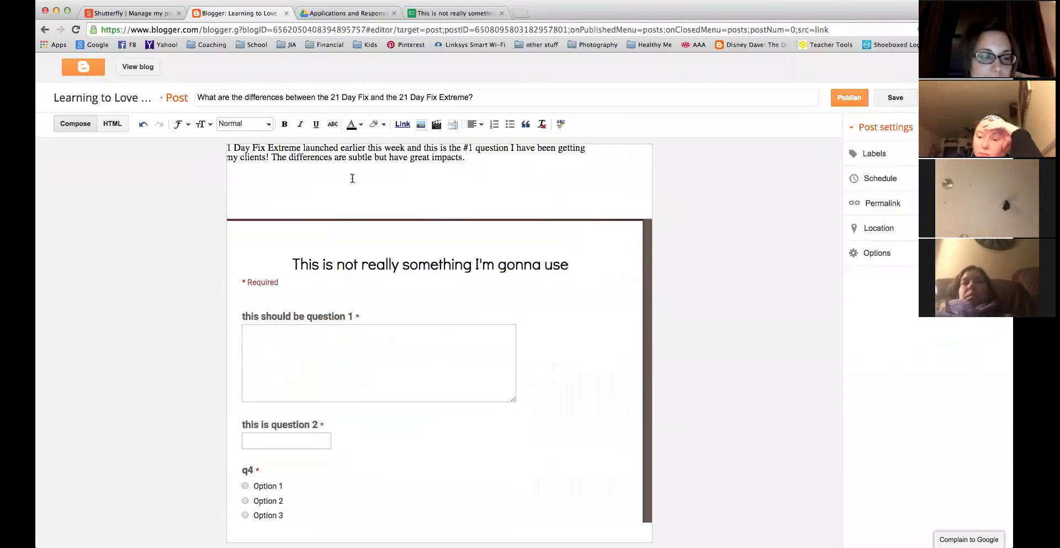
scroll(352, 178, "down", 4)
scroll(628, 266, "up", 2)
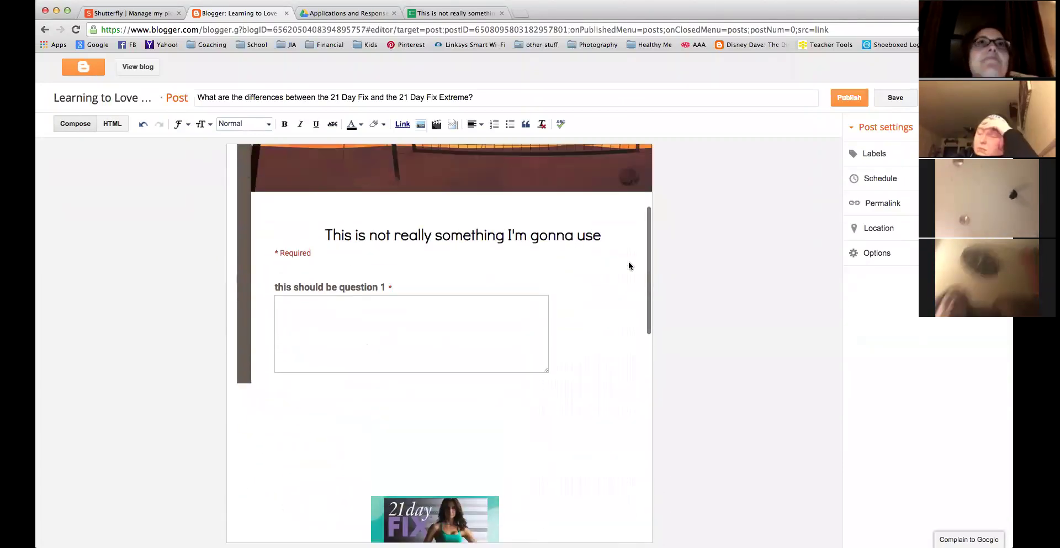
scroll(628, 265, "up", 1)
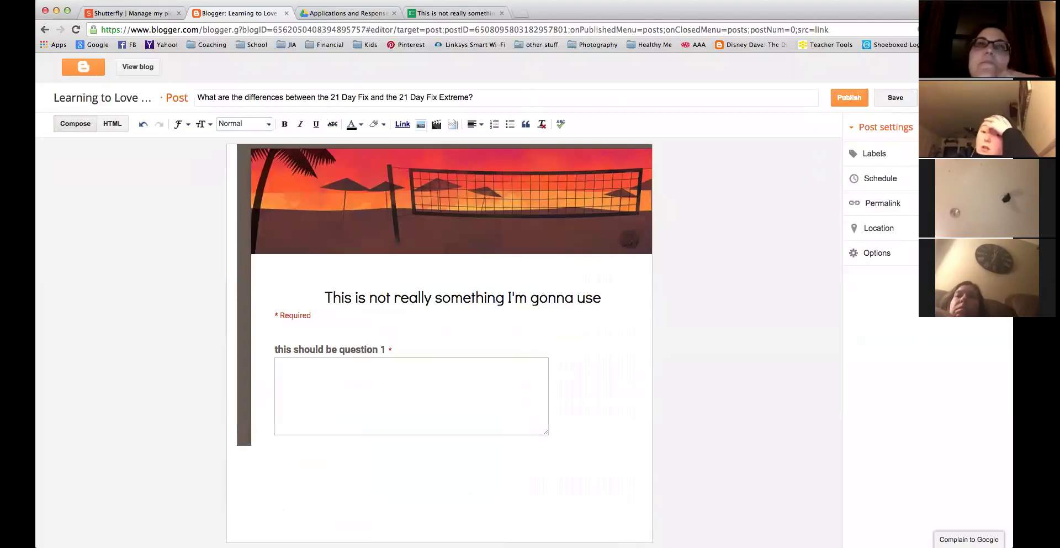
scroll(396, 214, "up", 3)
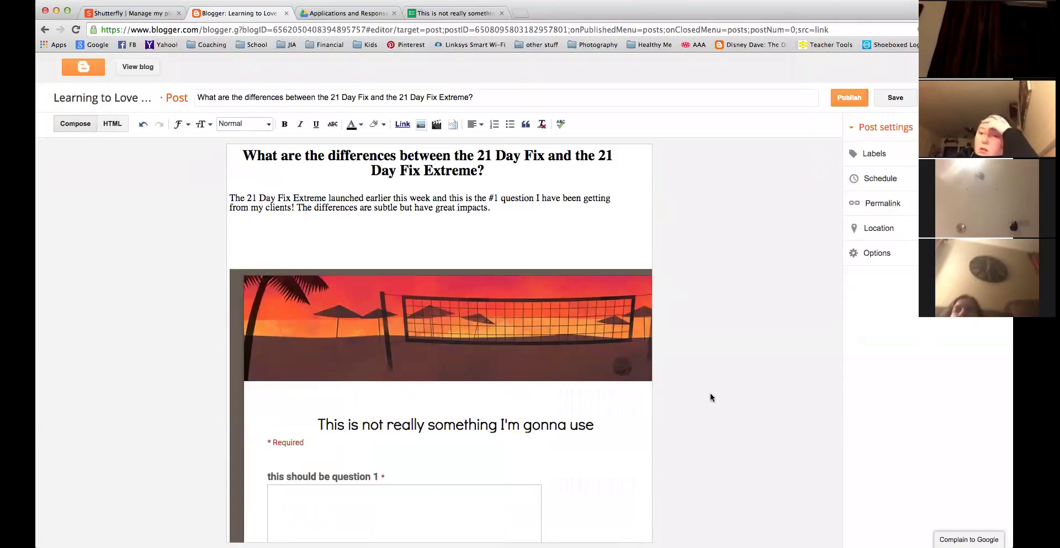
scroll(620, 373, "down", 10)
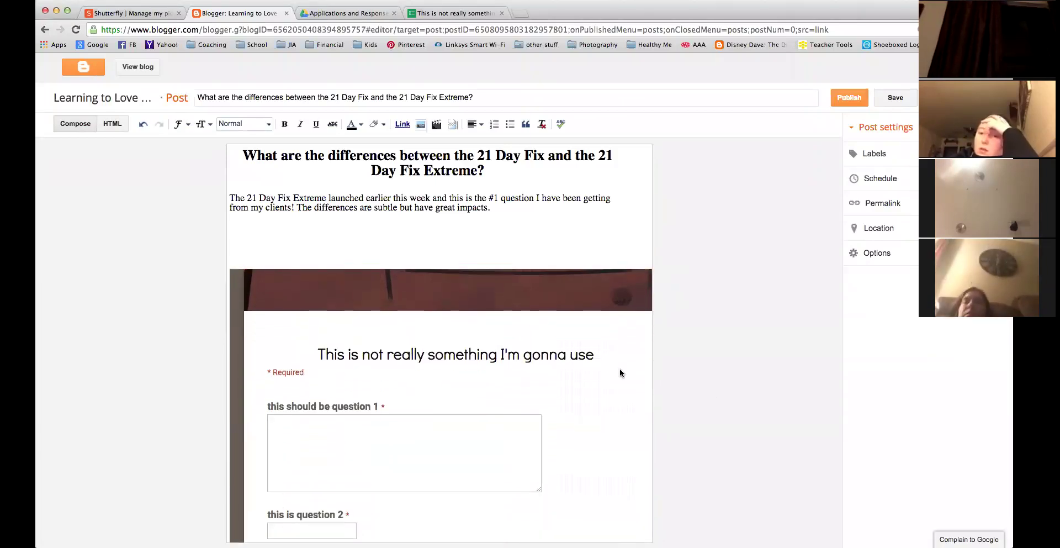
scroll(620, 373, "up", 10)
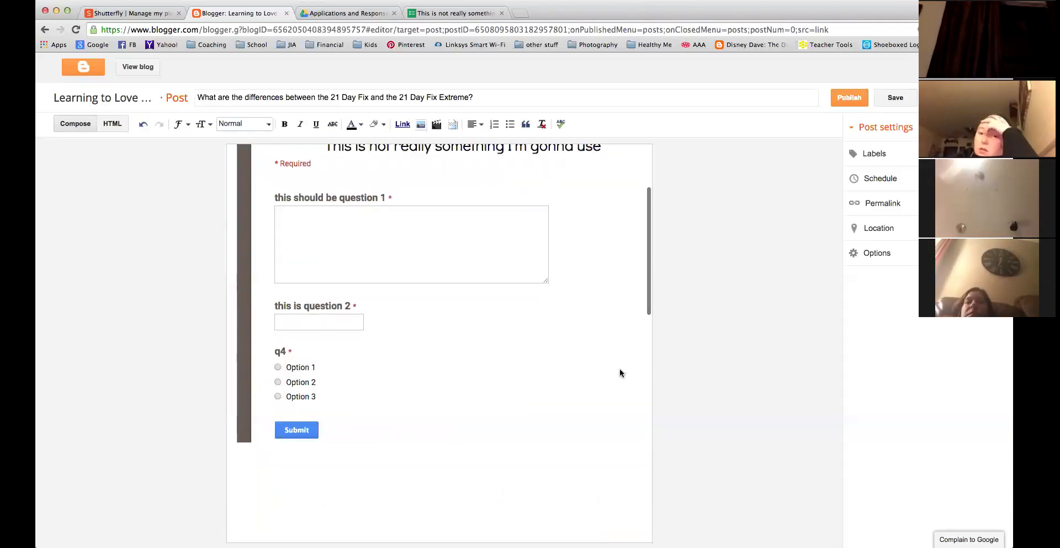
left_click(116, 127)
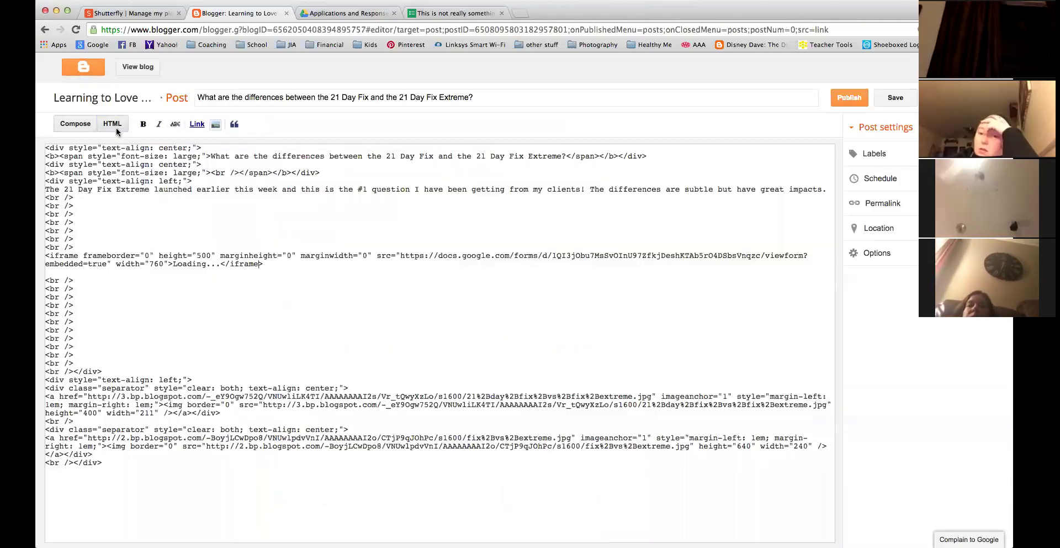
left_click(199, 255)
key("BackSpace")
type("10")
left_click(157, 263)
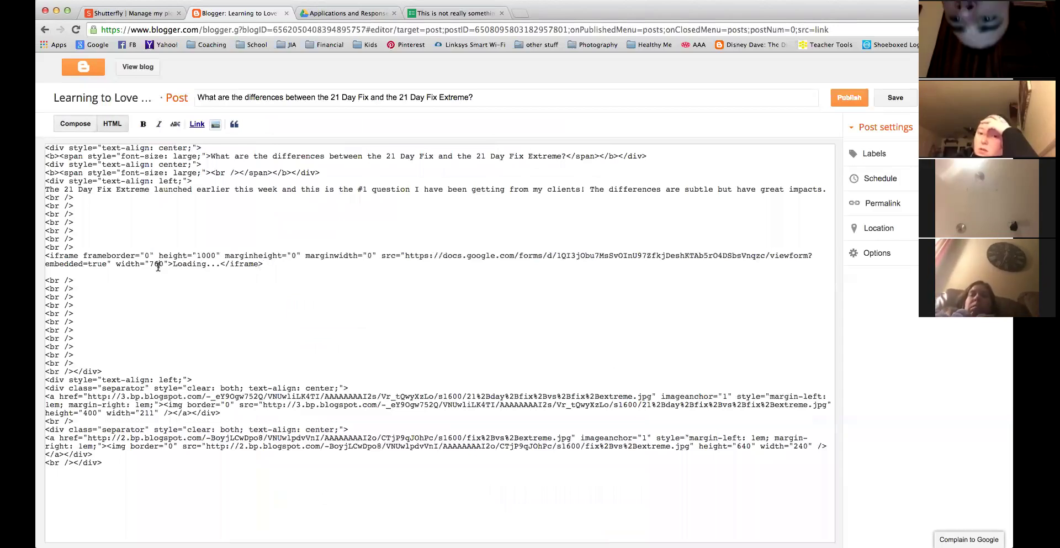
key("BackSpace")
key("BackSpace")
type("50")
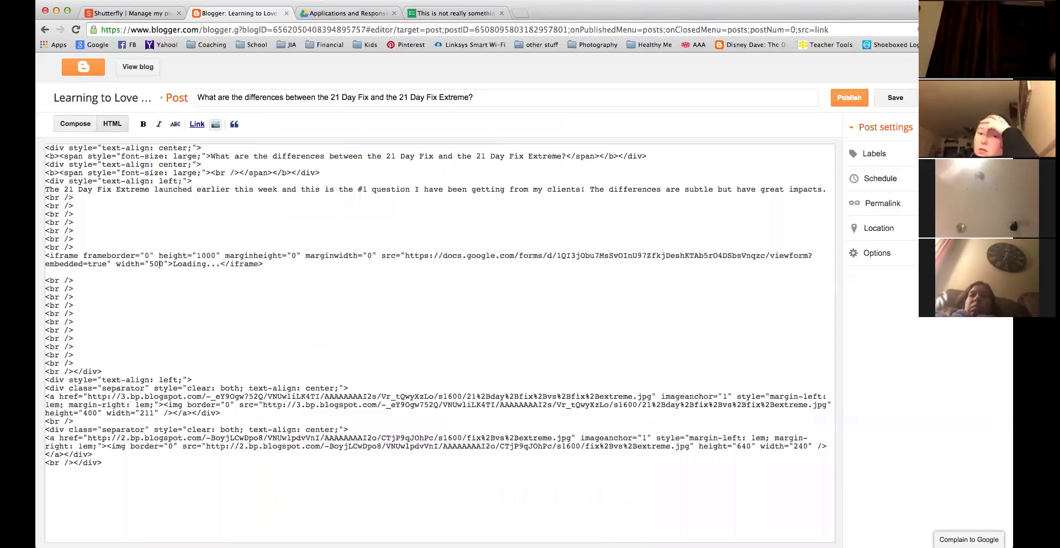
left_click(75, 123)
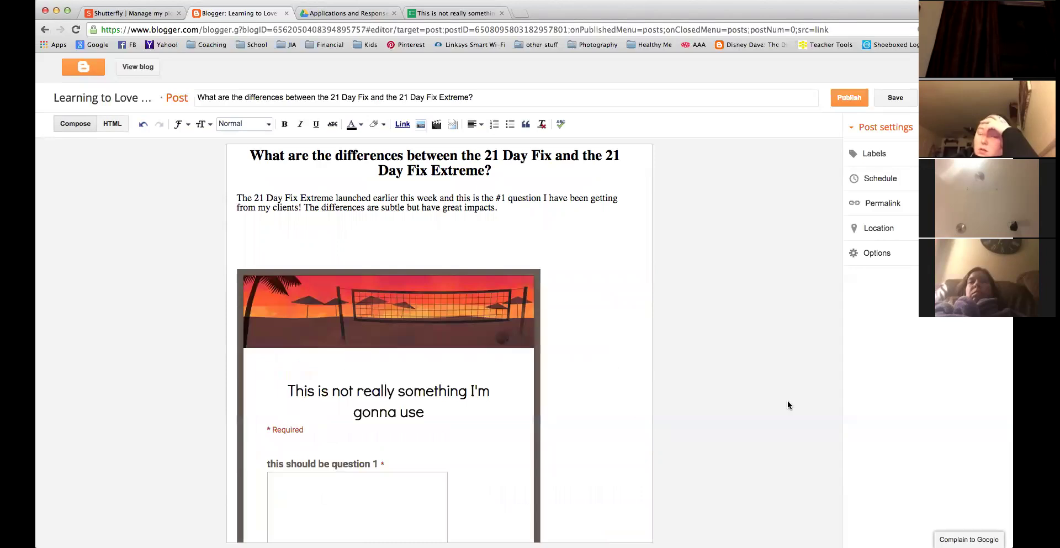
scroll(648, 393, "down", 3)
scroll(649, 392, "down", 6)
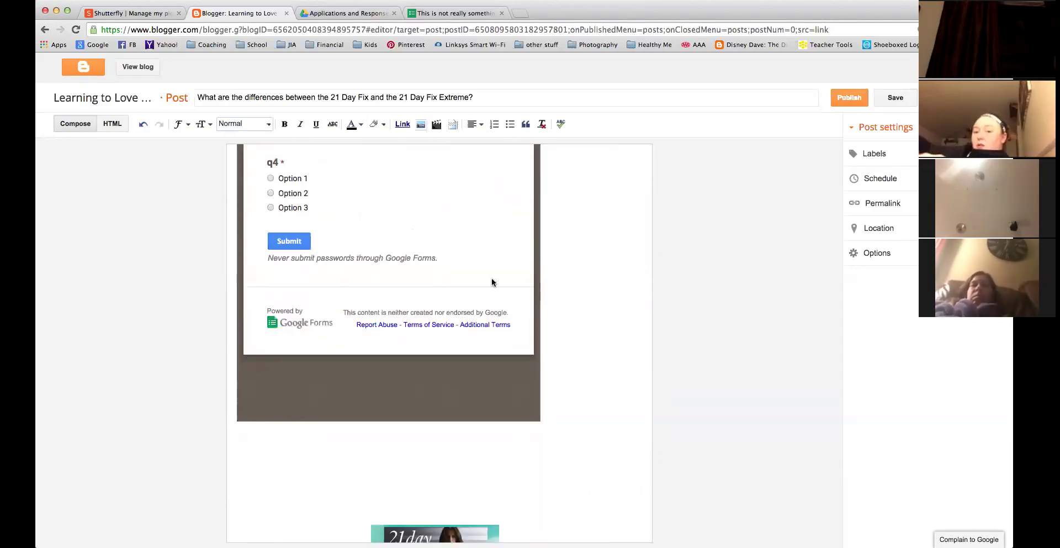
scroll(623, 306, "up", 5)
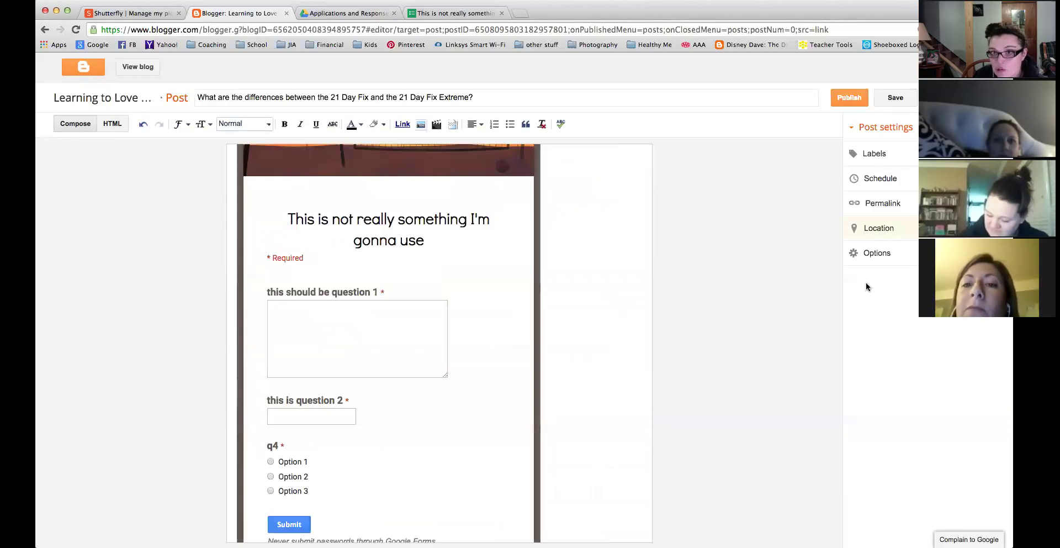
Preview the post on the blog and look at the embedded form.
left_click(940, 98)
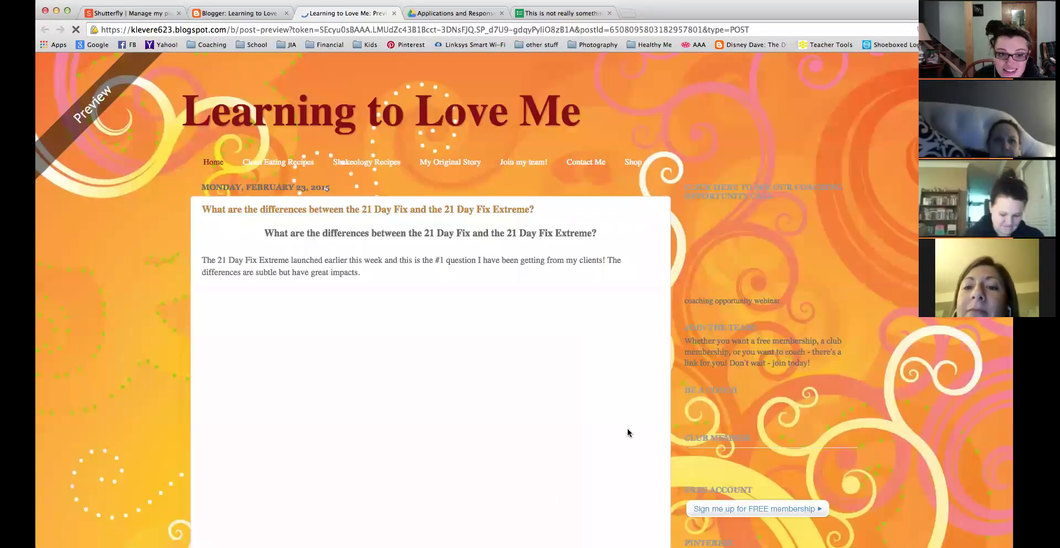
scroll(552, 375, "down", 5)
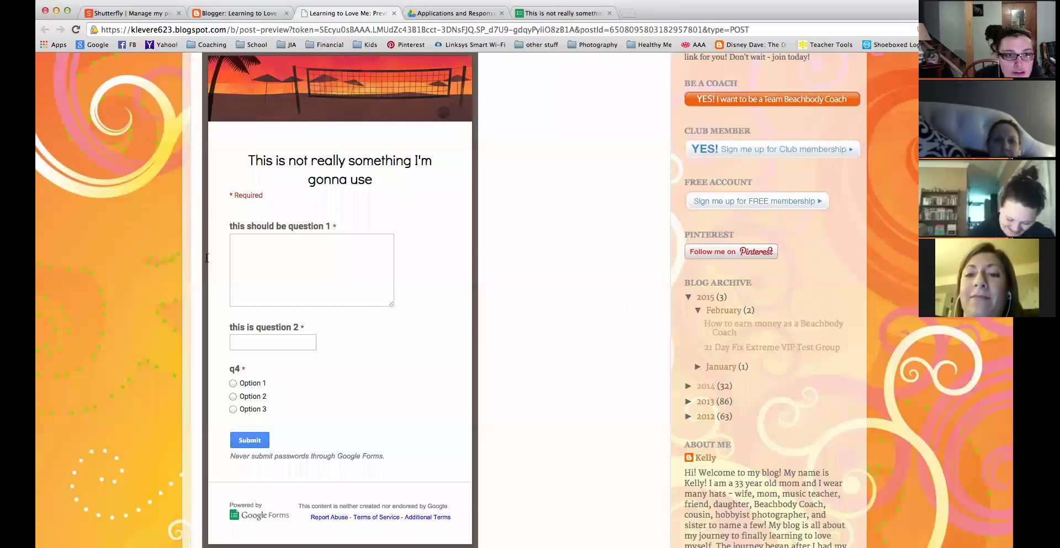
key("super+w")
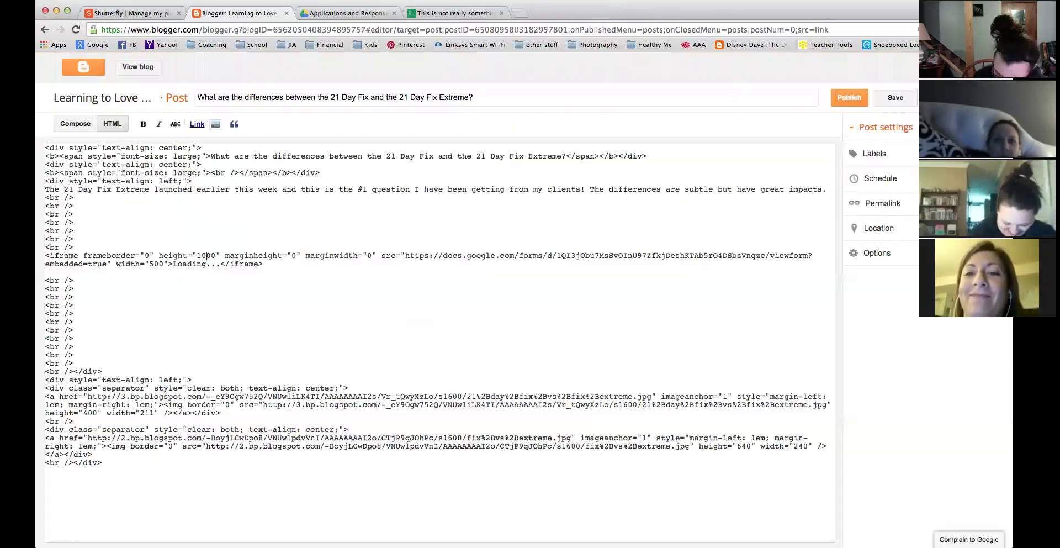
Revert the iframe to 760 wide by 500 tall and review it in the preview.
key("super+z")
key("super+z")
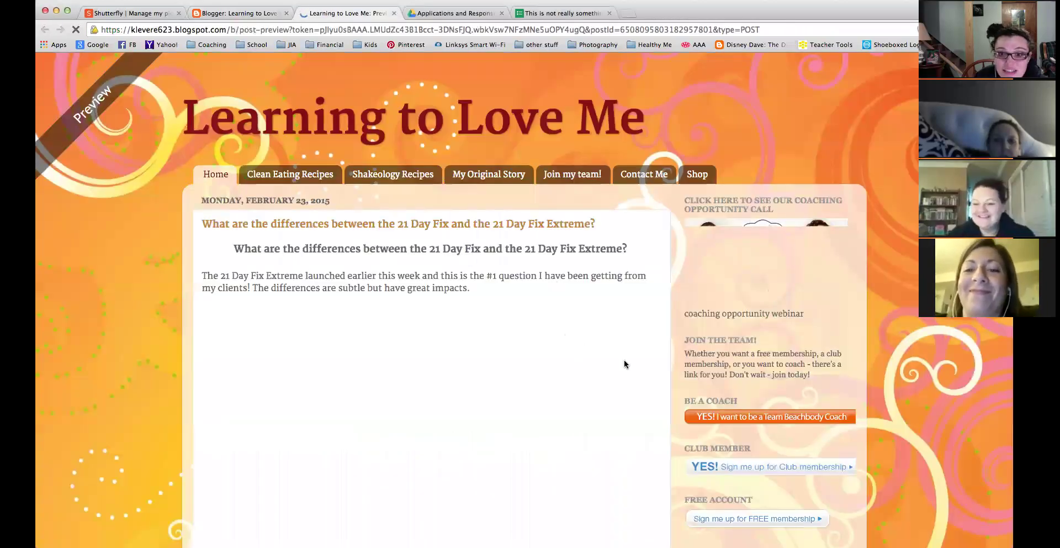
scroll(643, 309, "down", 5)
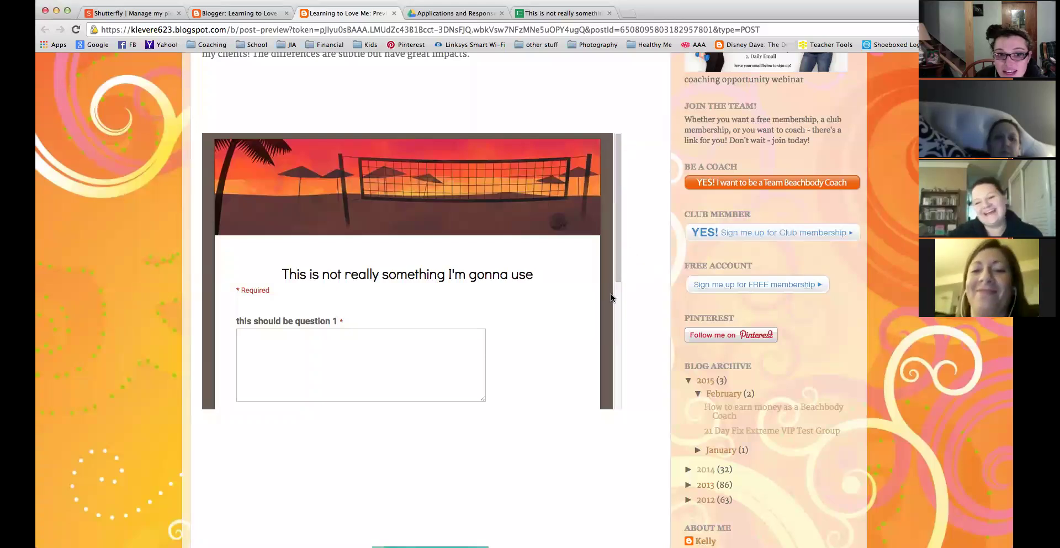
scroll(611, 297, "down", 2)
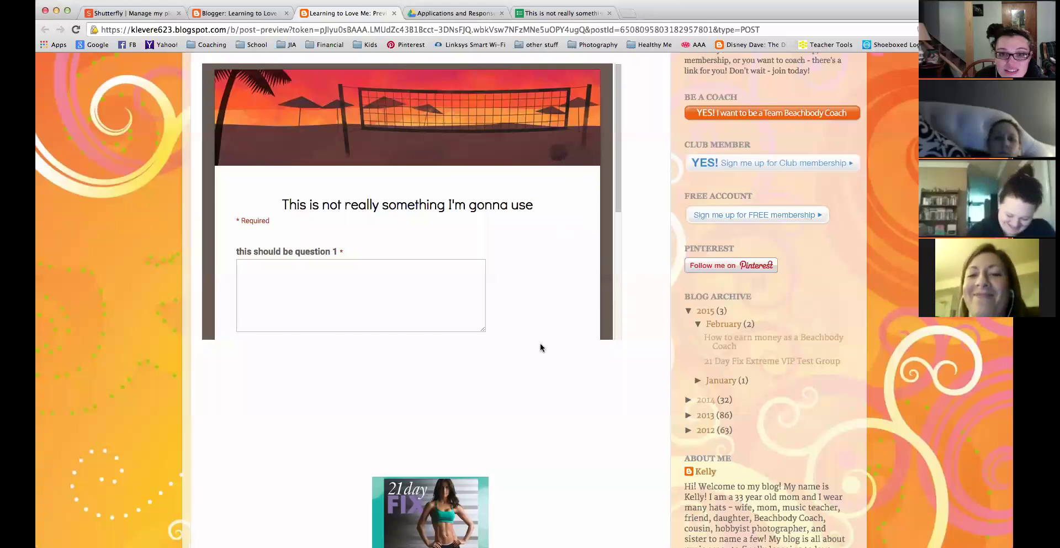
scroll(489, 305, "up", 2)
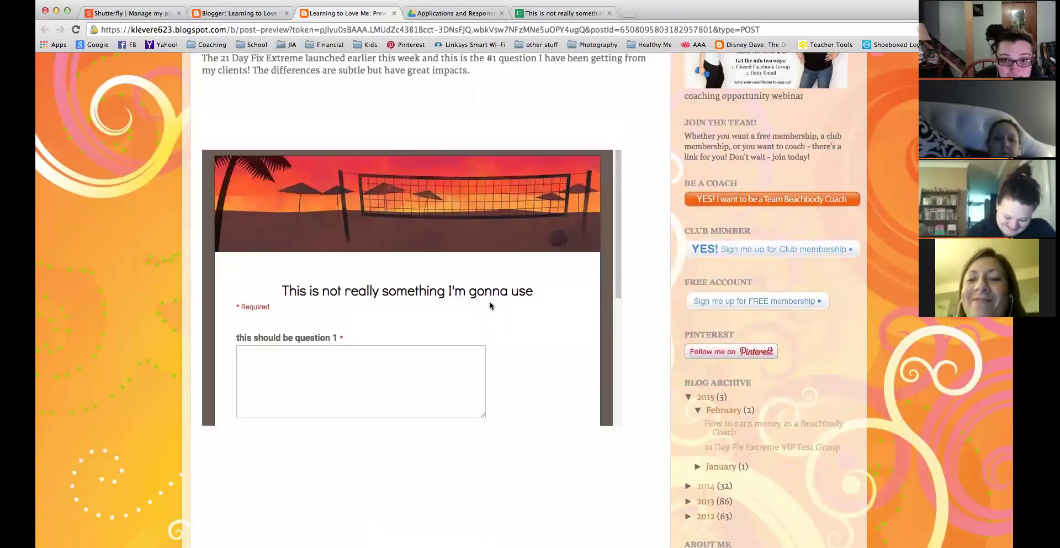
scroll(490, 305, "up", 1)
scroll(489, 305, "down", 1)
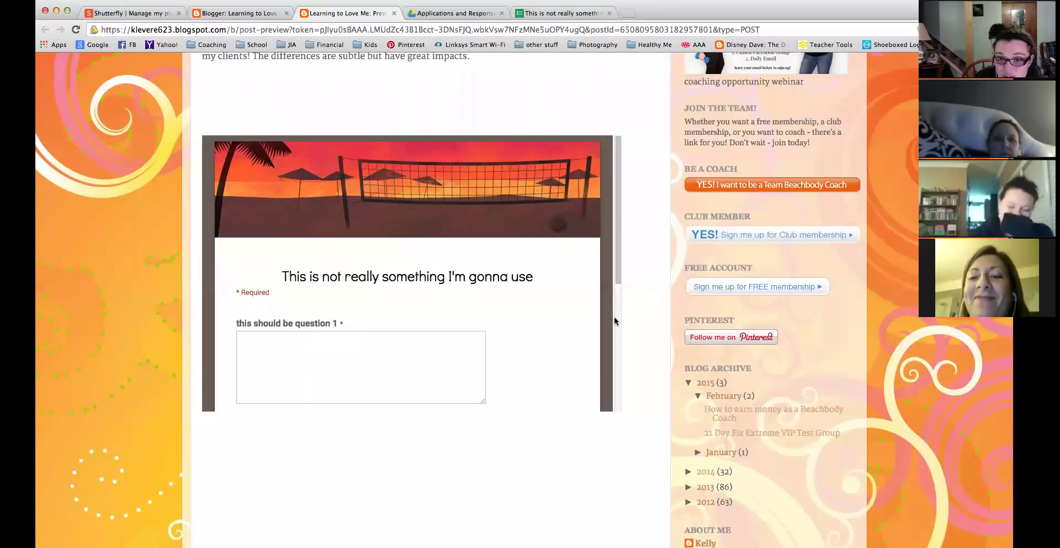
scroll(596, 192, "up", 5)
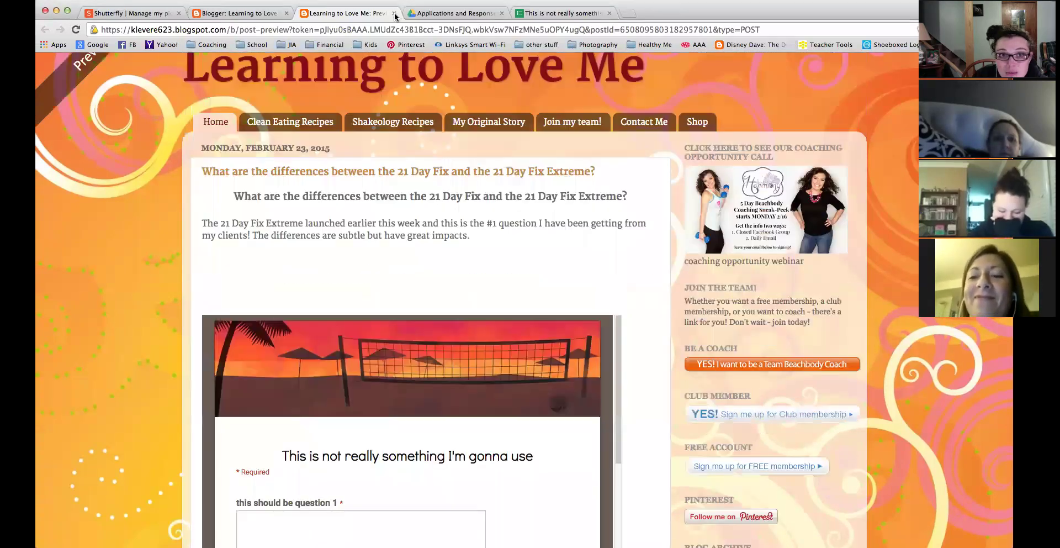
Change the iframe height to 1000 in the HTML source and preview the taller form.
key("super+w")
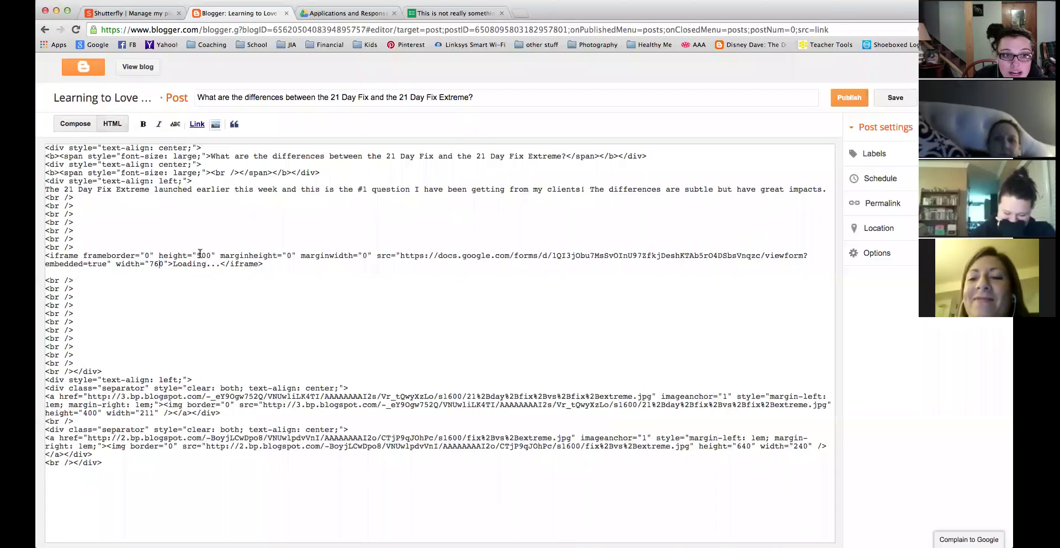
left_click(202, 252)
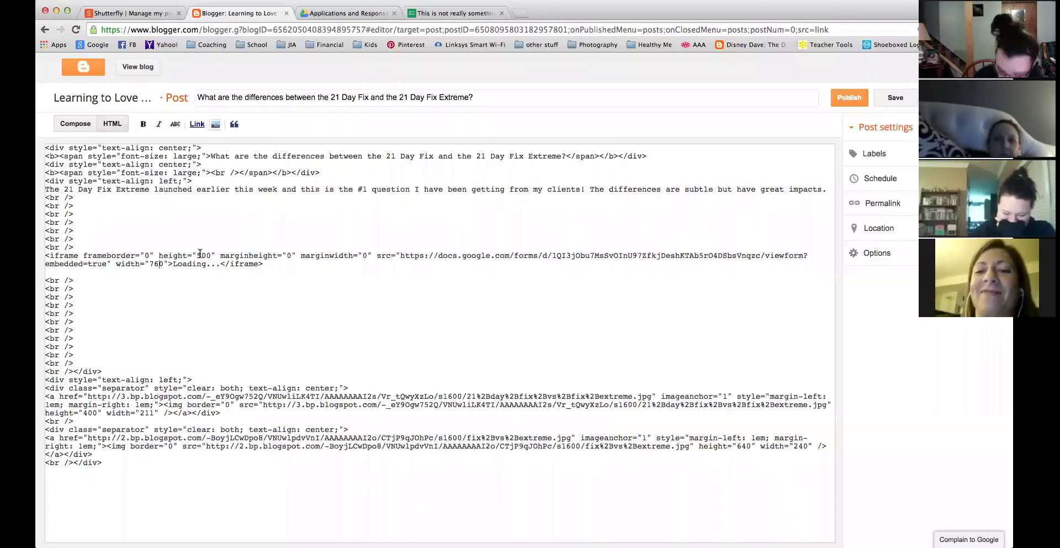
key("BackSpace")
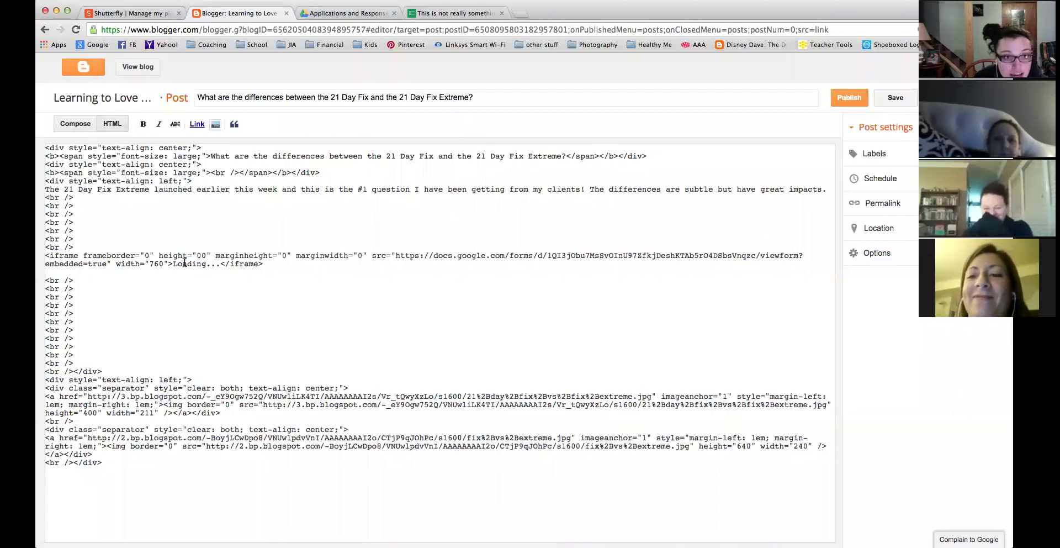
type("10")
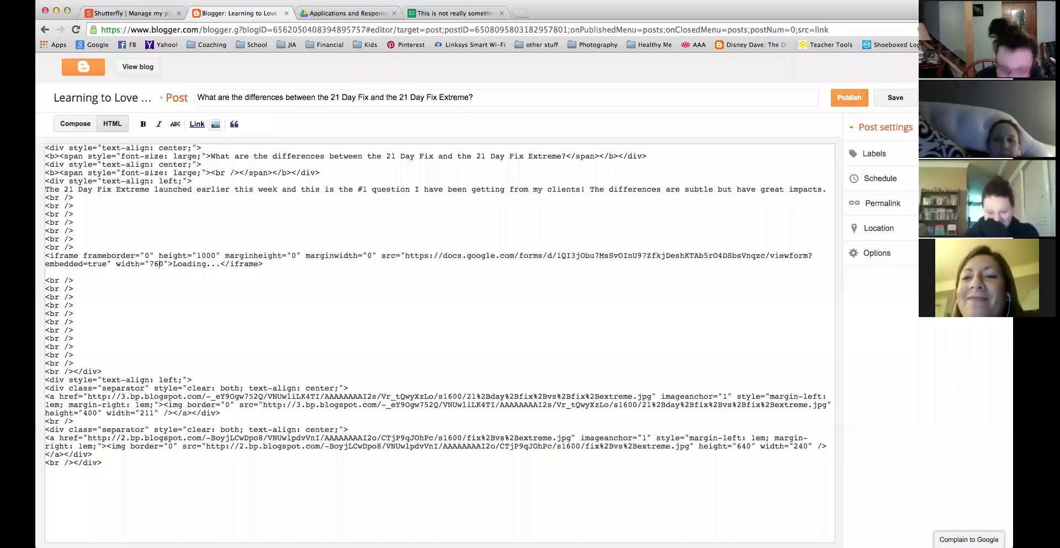
left_click(83, 125)
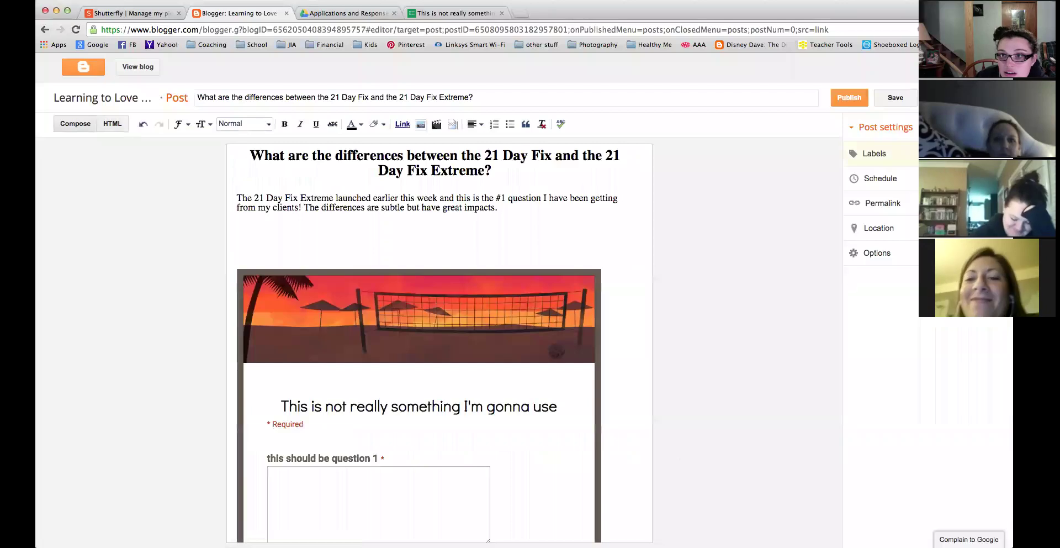
left_click(938, 98)
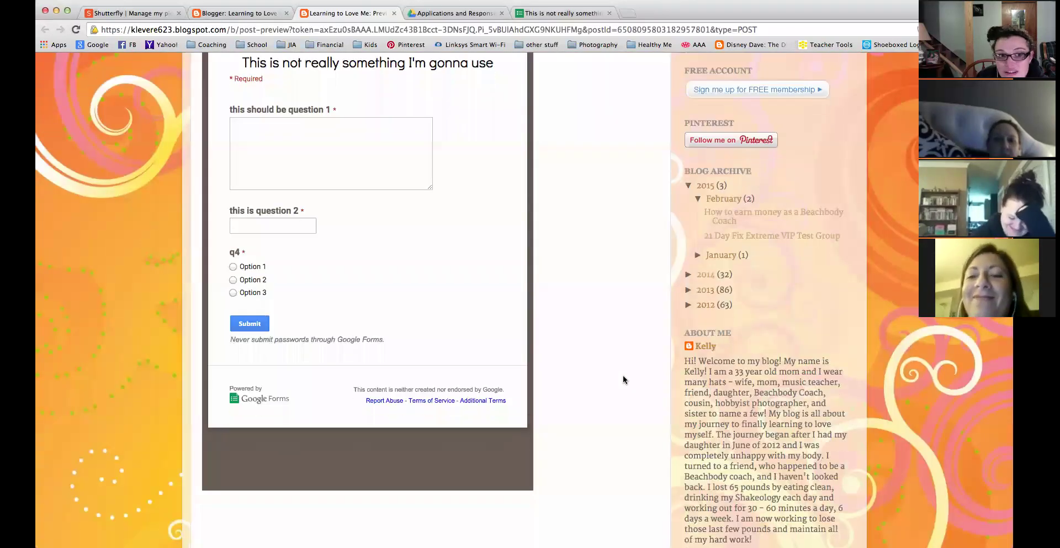
scroll(623, 379, "up", 5)
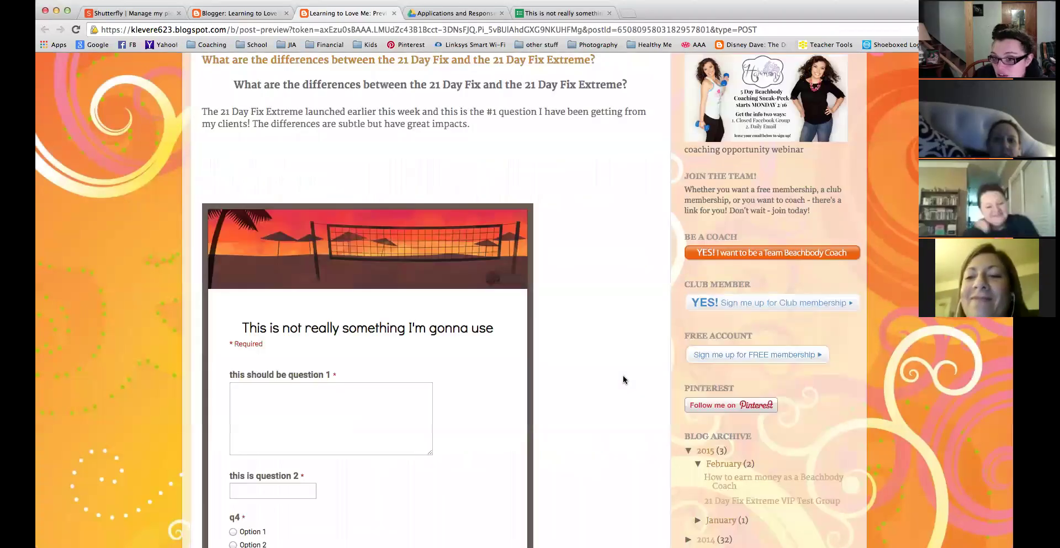
scroll(622, 379, "up", 3)
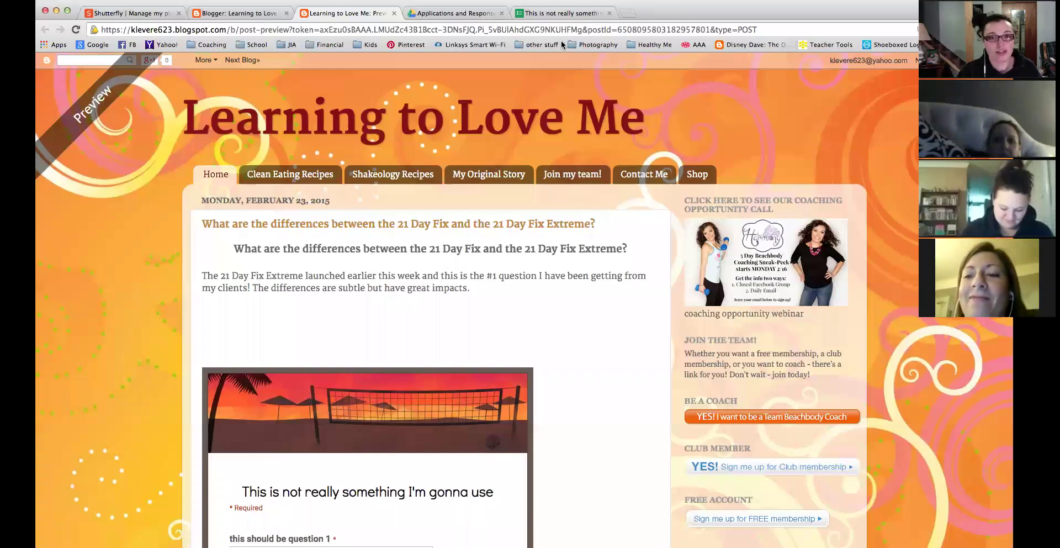
Remove the iframe embed code from the post's HTML and close the Blogger editor.
left_click(395, 12)
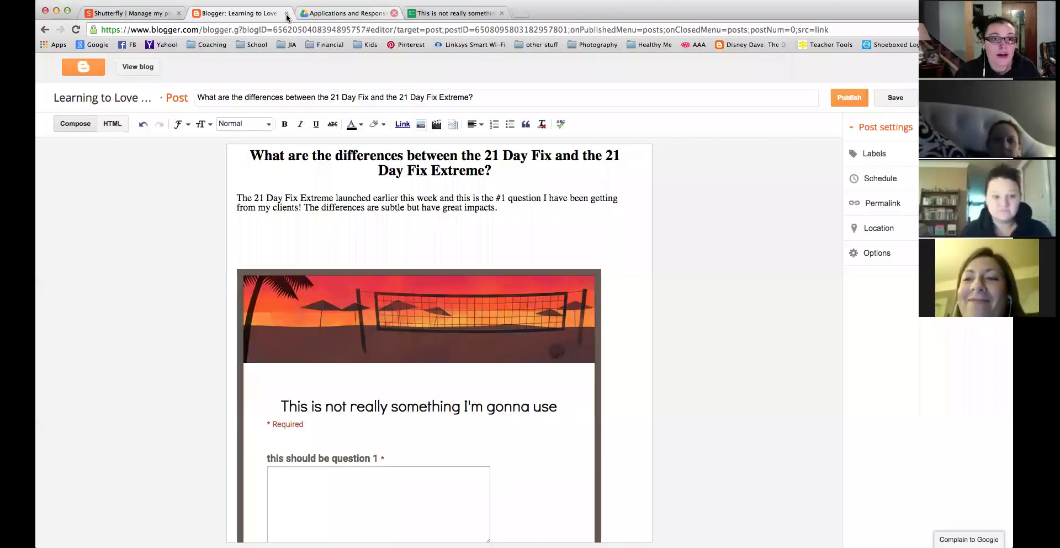
left_click(112, 123)
left_click_drag(137, 279, 48, 257)
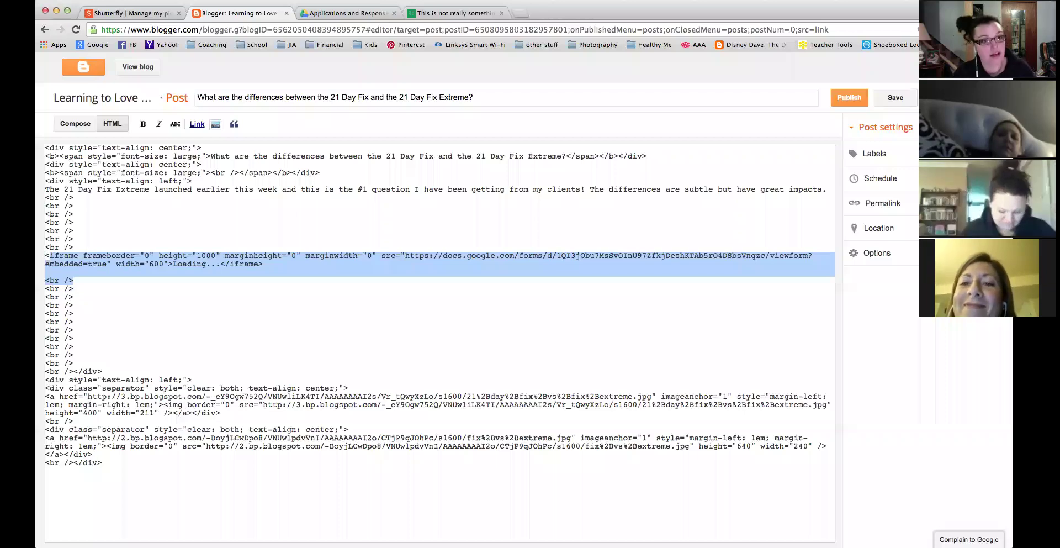
left_click(285, 13)
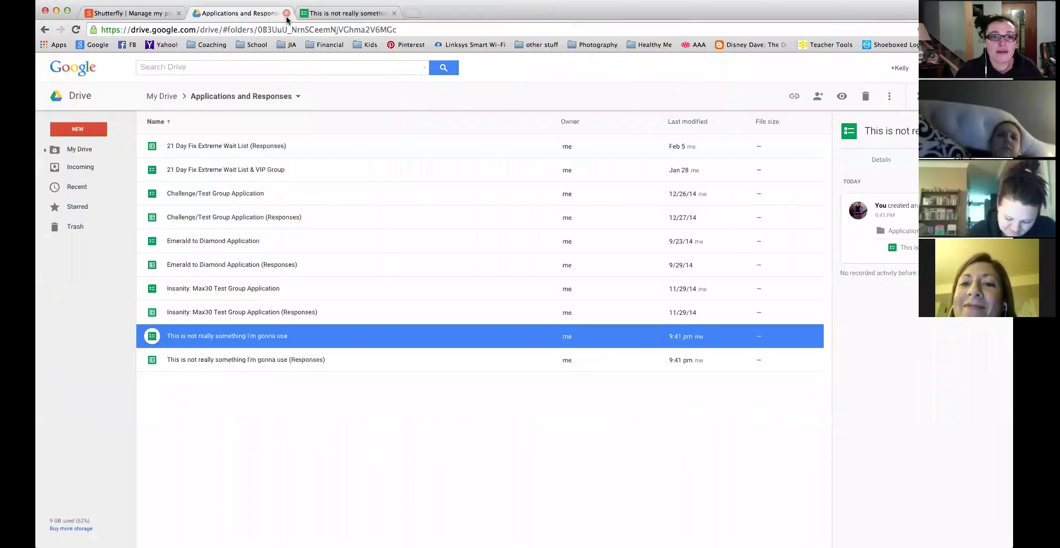
Close the Drive folder tab, dismiss the Embed form dialog, and close the form tab.
left_click(286, 13)
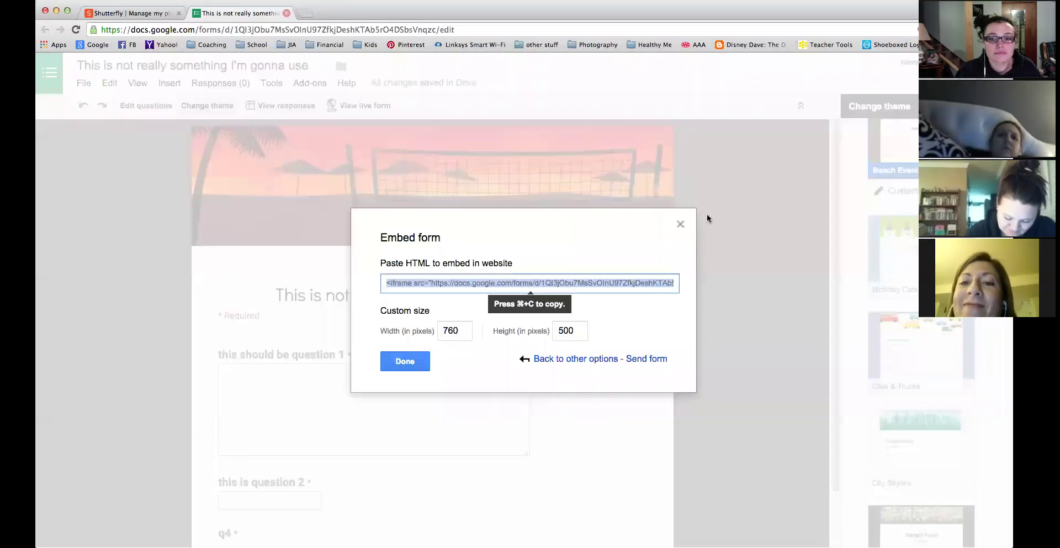
left_click(680, 223)
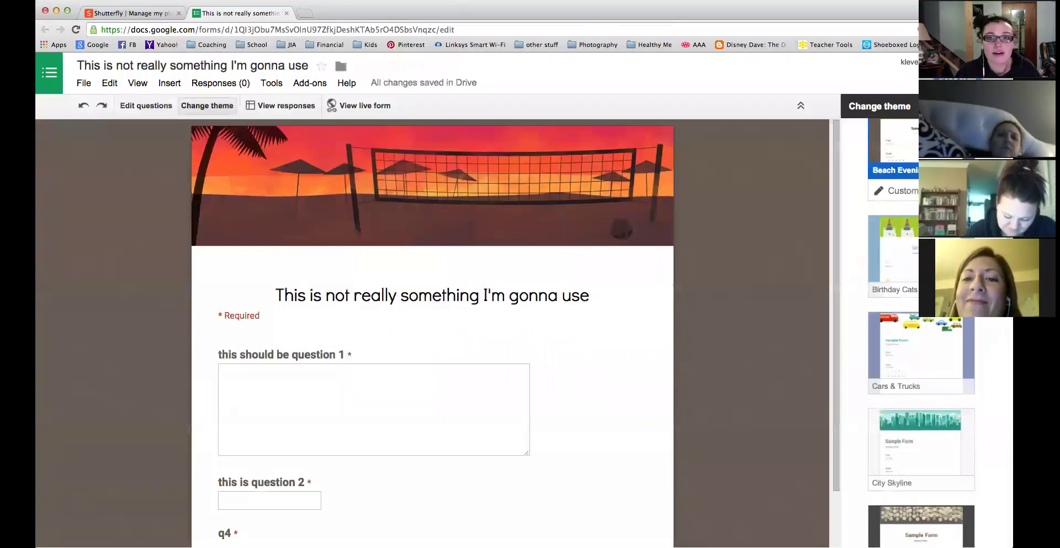
left_click(286, 14)
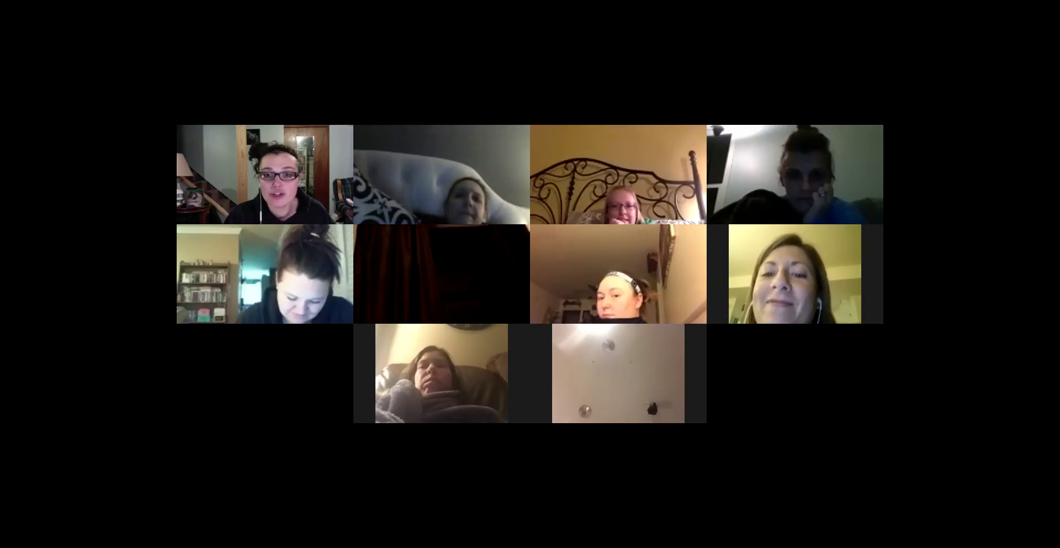